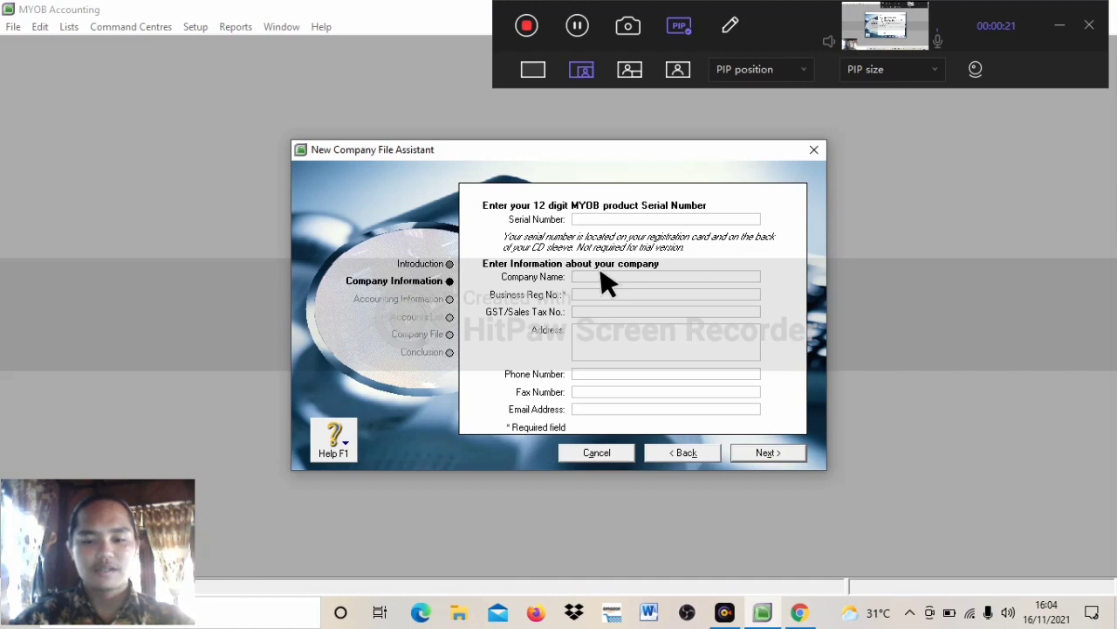
# Step: Fill in the company's name, registration number, tax number, address, phone, fax and e-mail, and continue to the accounting year settings
pyautogui.click(603, 275)
pyautogui.press('capslock')
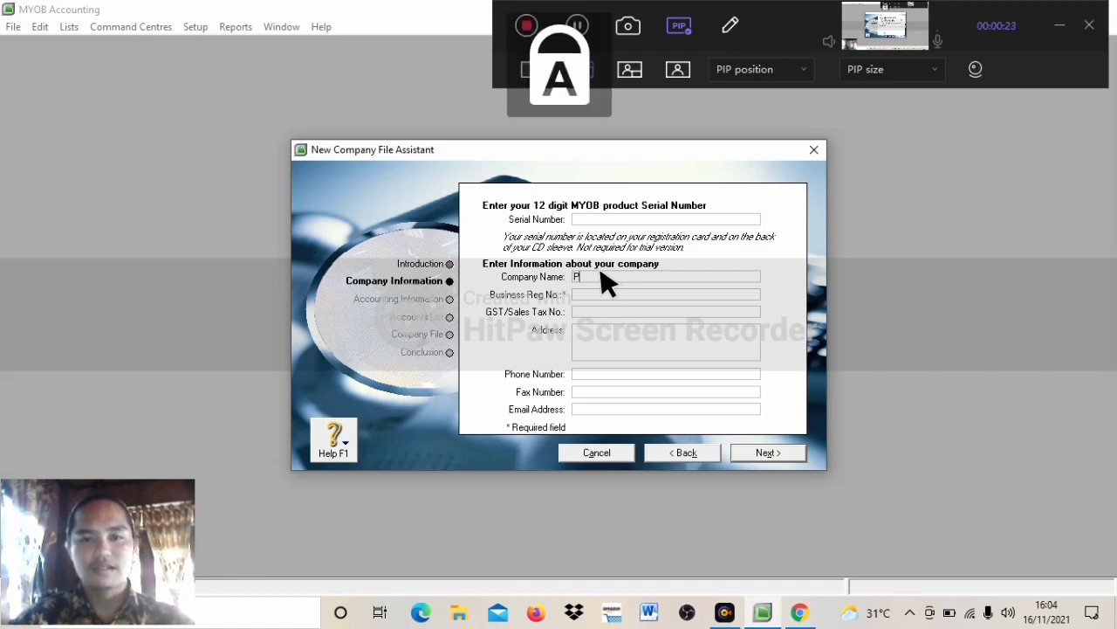
pyautogui.write('PT.')
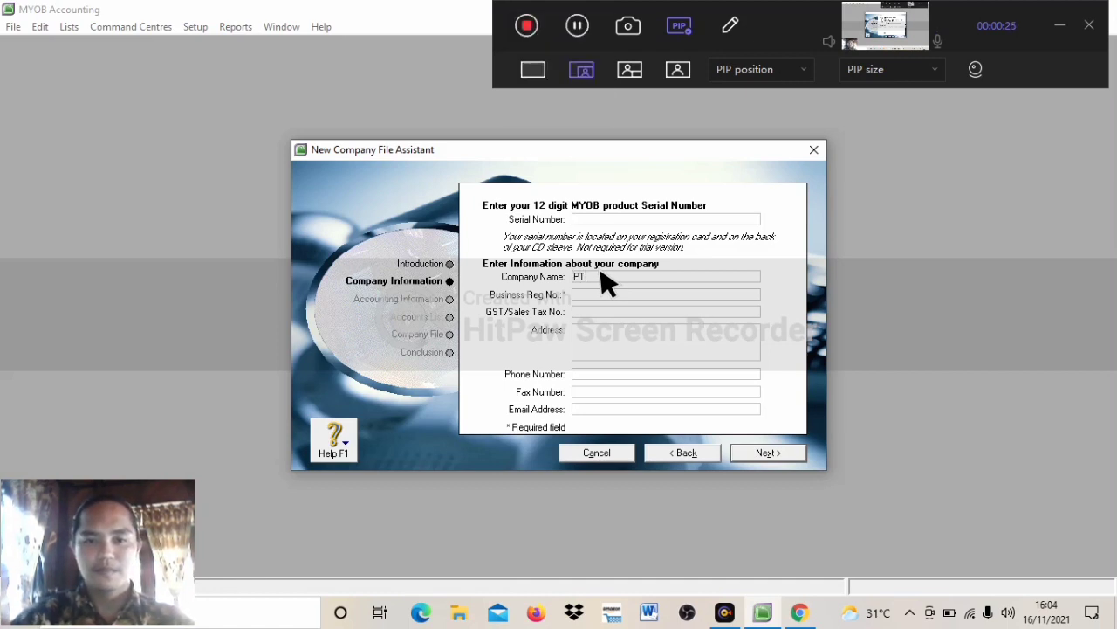
pyautogui.click(577, 24)
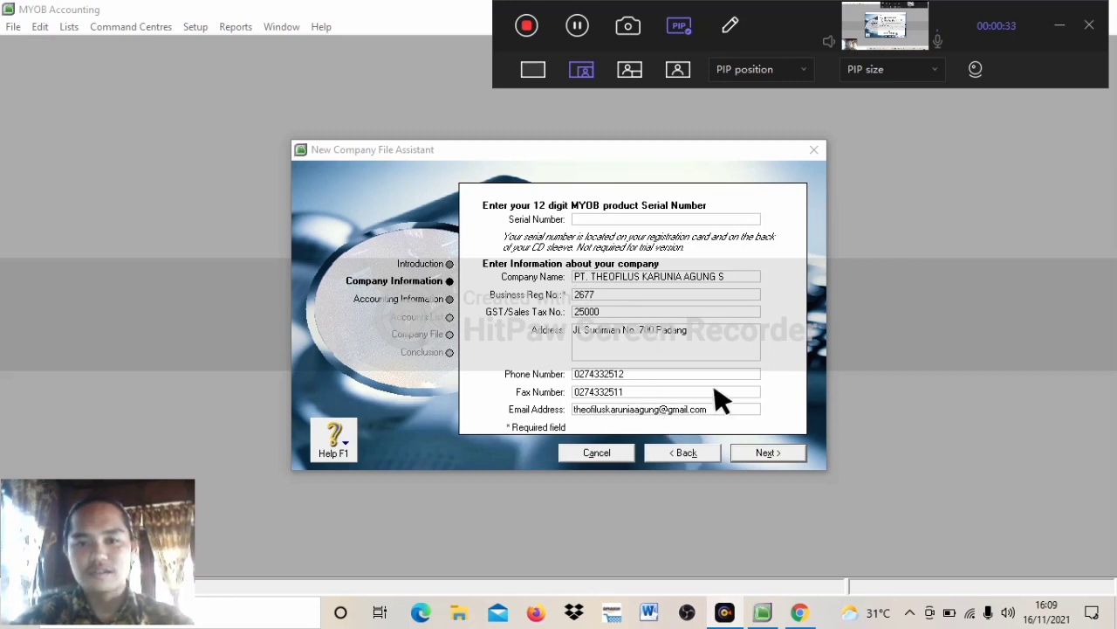
pyautogui.click(775, 454)
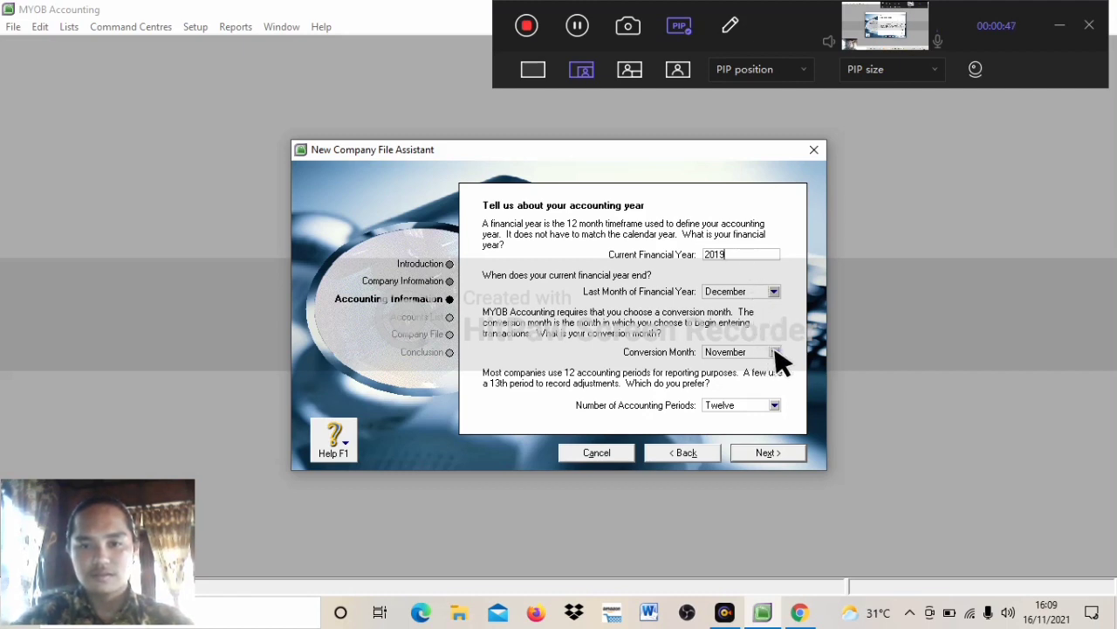
# Step: Set the current financial year to 2019 and the conversion month to January, keeping December as last month and twelve periods
pyautogui.press('Return')
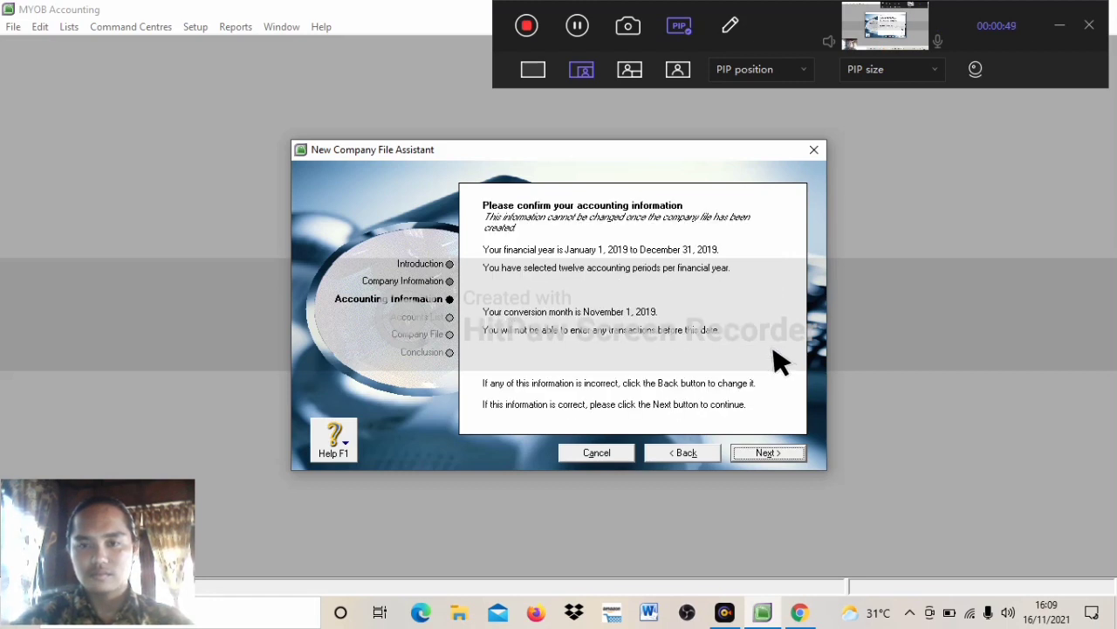
pyautogui.click(669, 455)
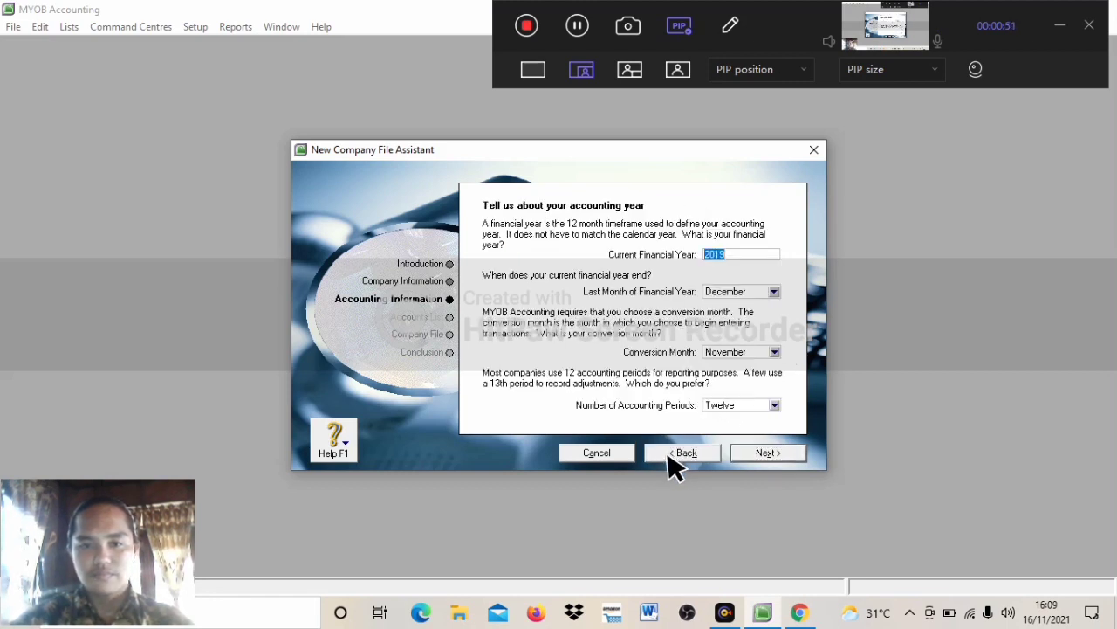
pyautogui.click(751, 354)
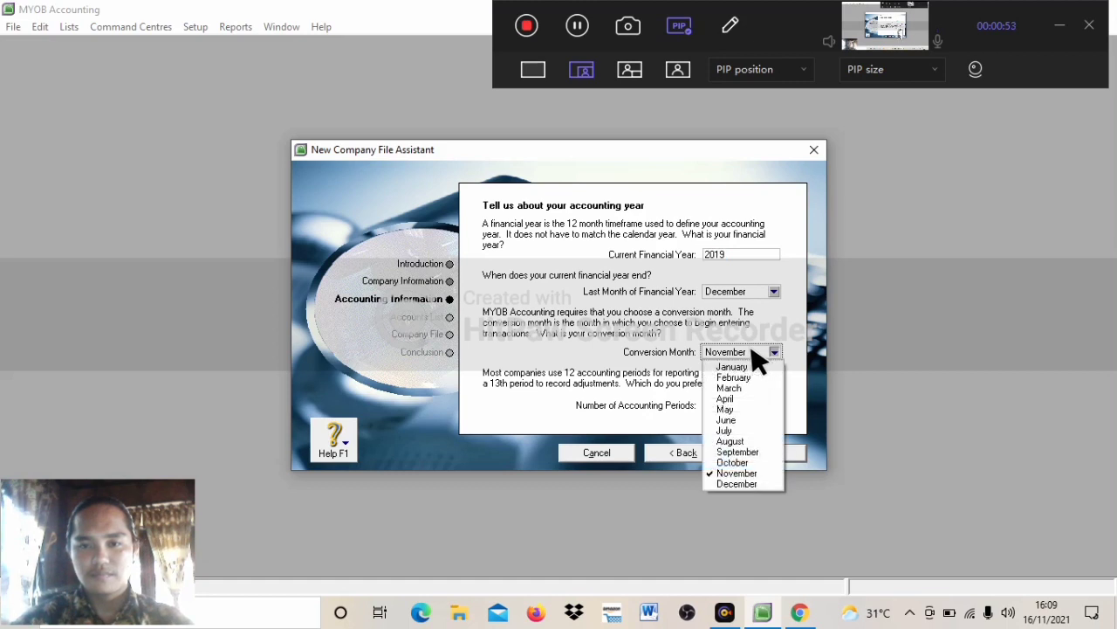
pyautogui.click(747, 377)
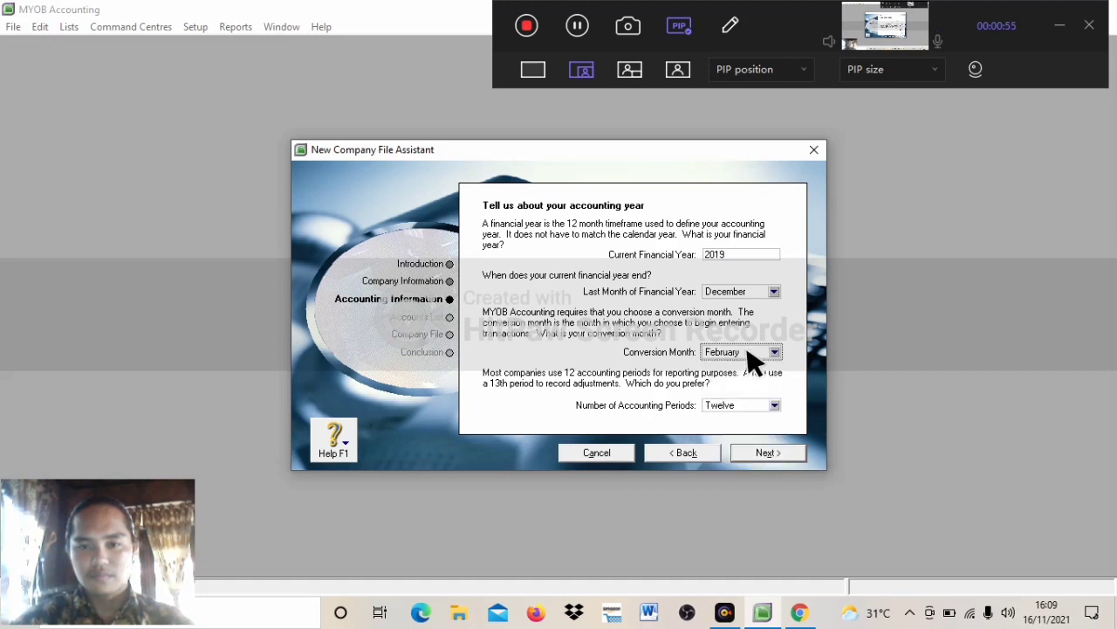
pyautogui.click(749, 354)
pyautogui.click(742, 367)
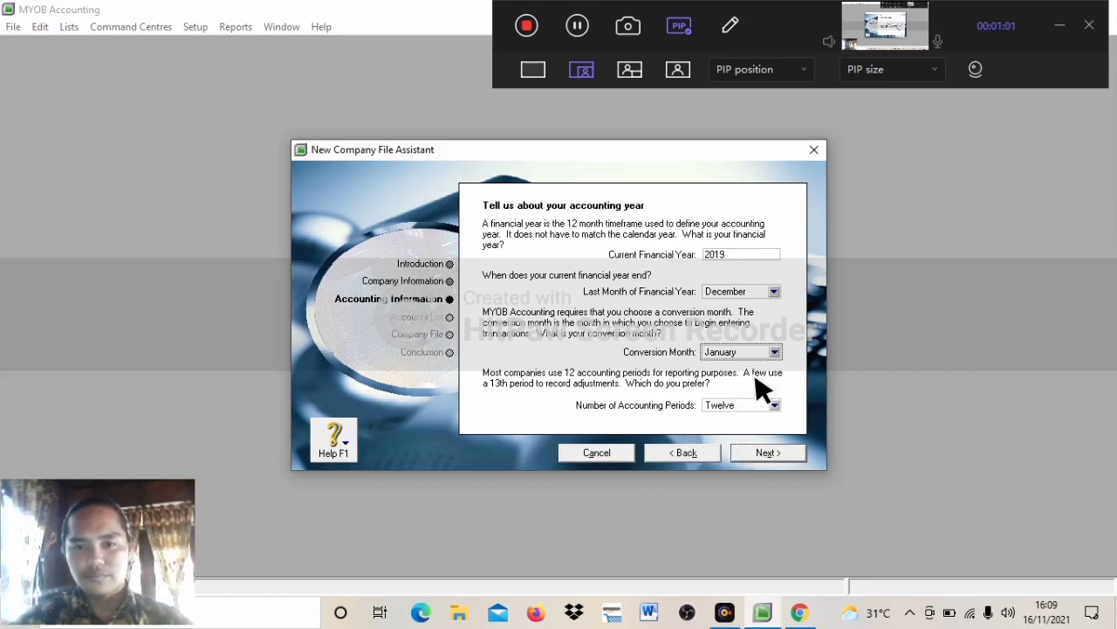
pyautogui.click(768, 454)
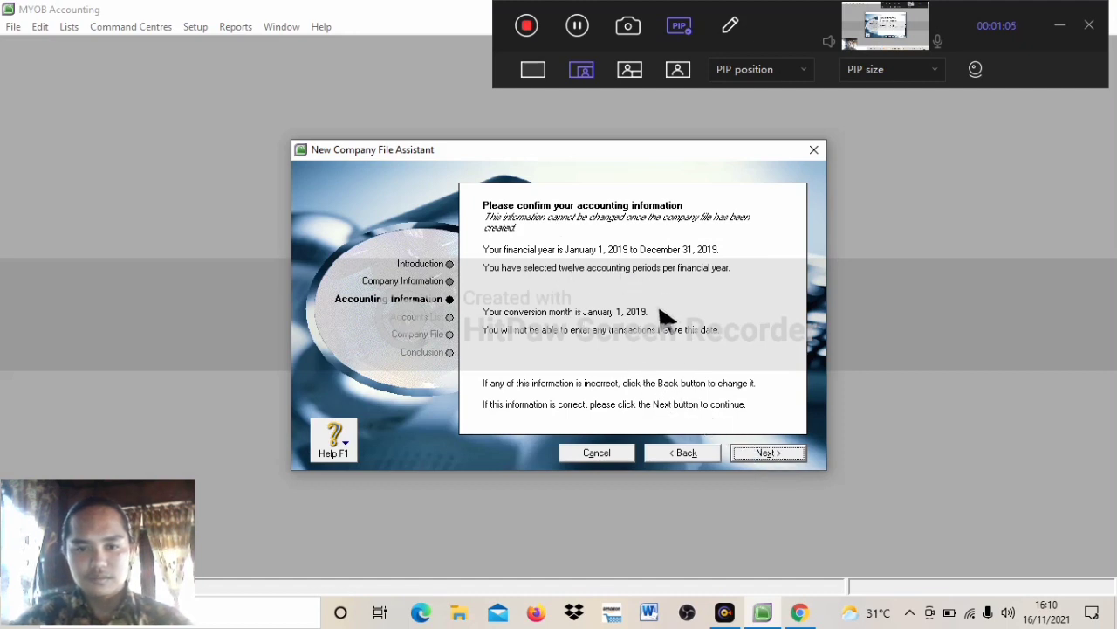
# Step: Accept the accounting information and choose to build your own accounts list once you begin using MYOB Accounting
pyautogui.click(759, 455)
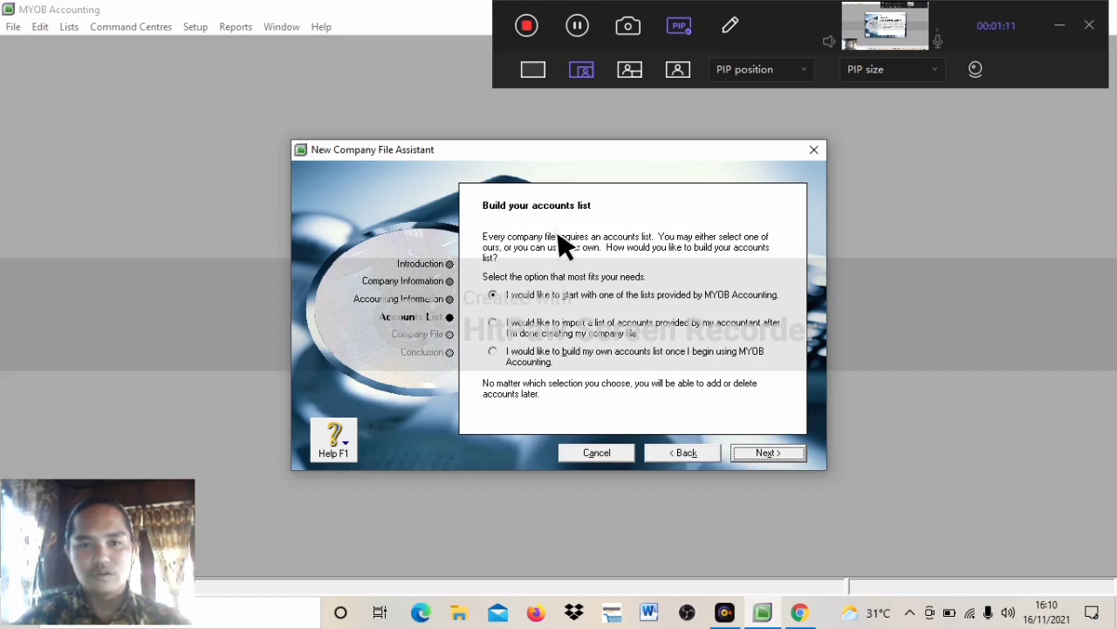
pyautogui.click(493, 353)
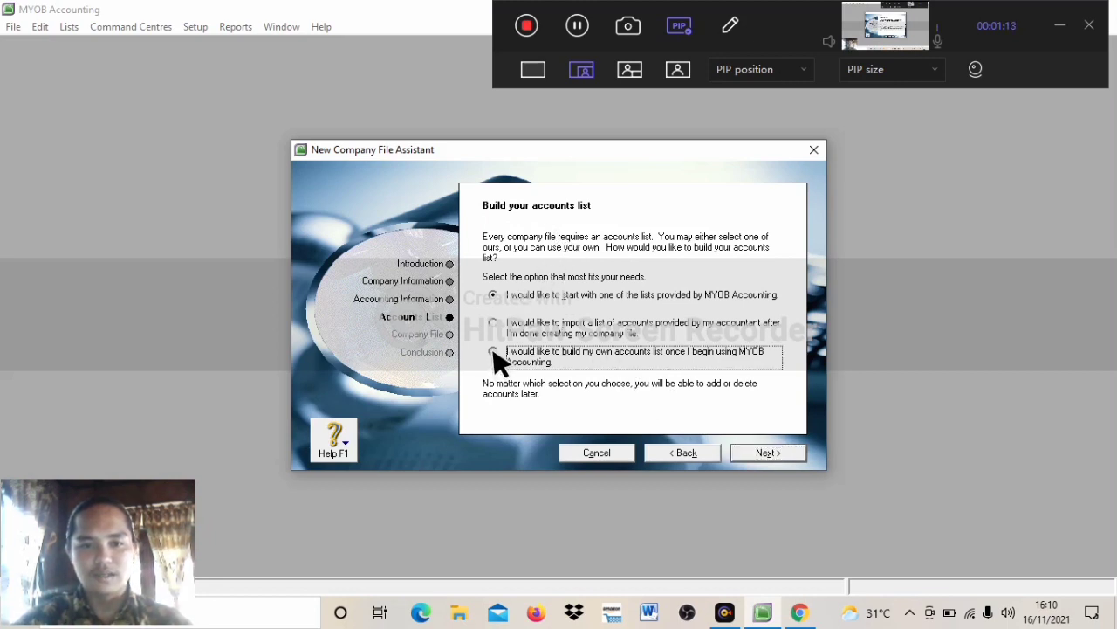
pyautogui.click(762, 454)
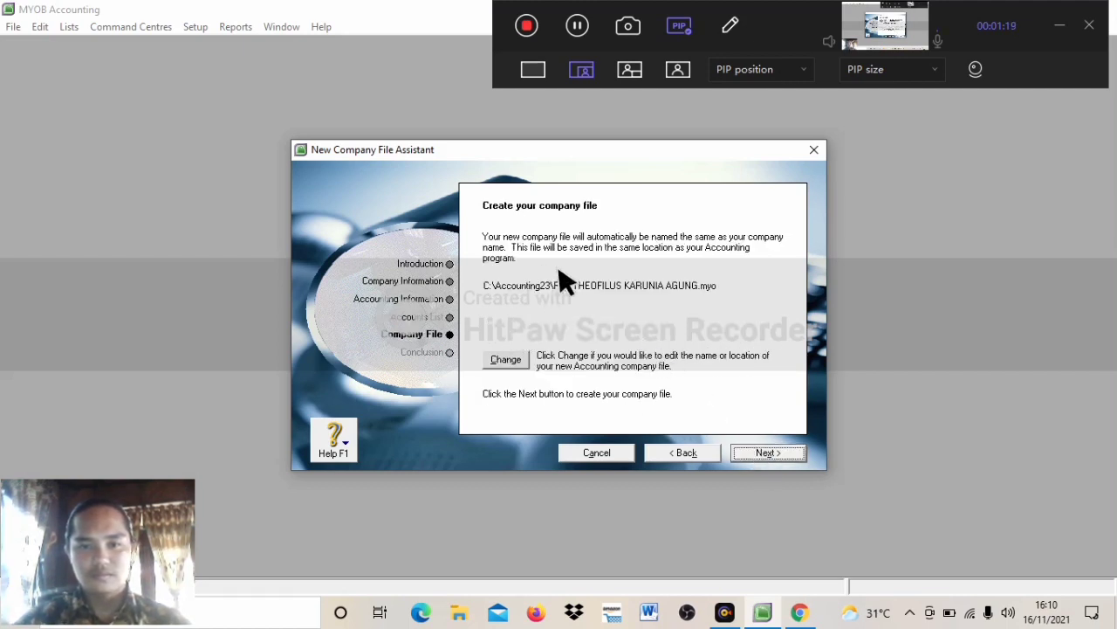
# Step: Change the company file's save location to New Volume (D:), keeping its file name, and create the company file
pyautogui.click(514, 365)
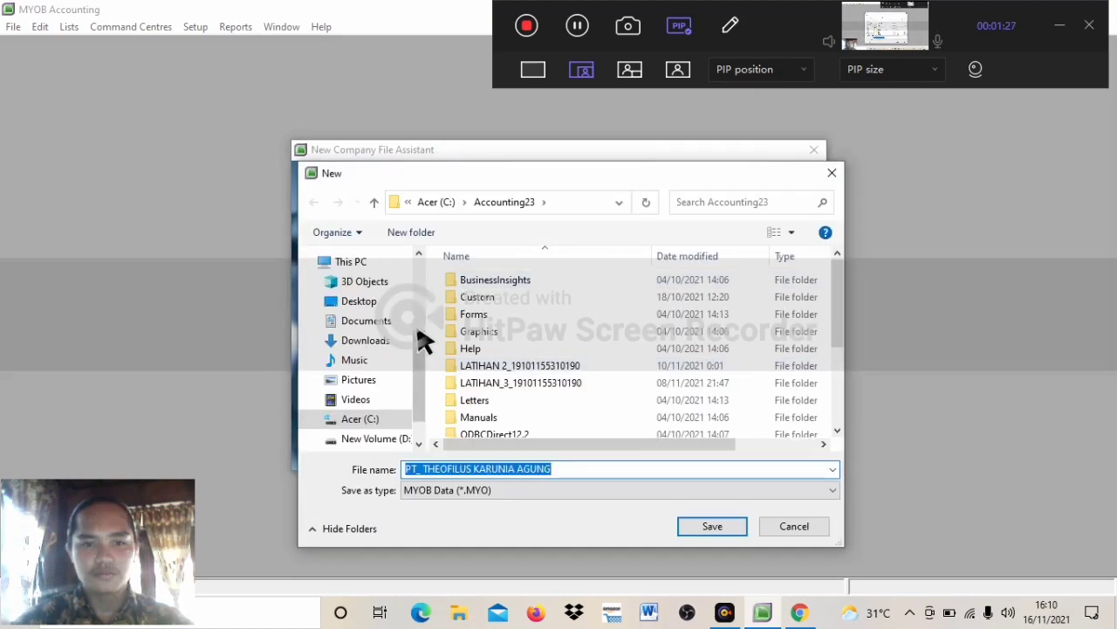
pyautogui.scroll(-1, 425, 376)
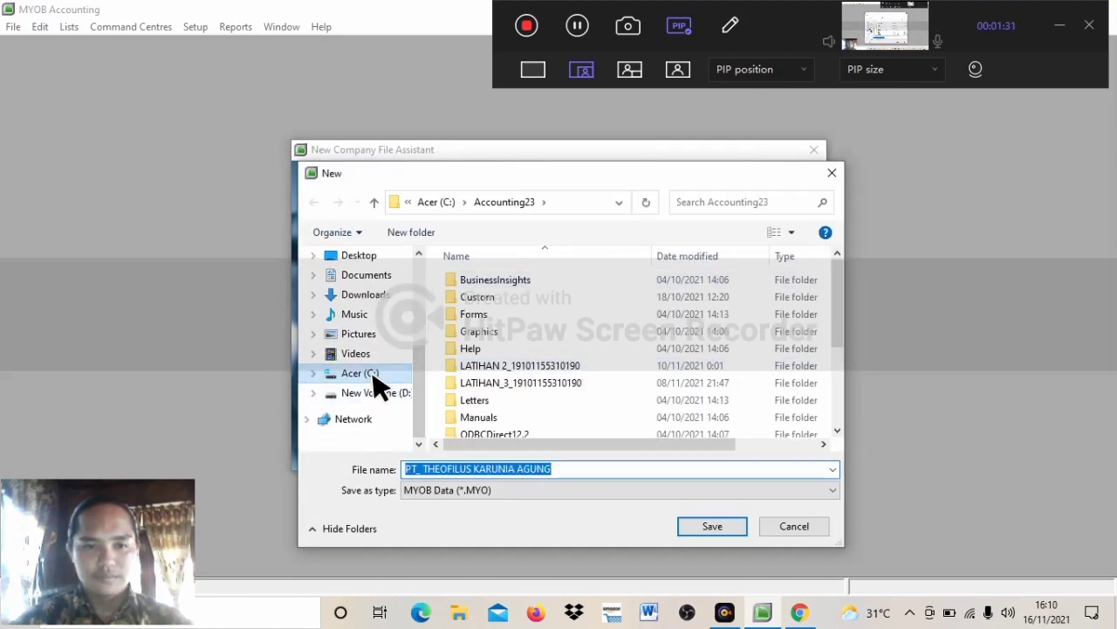
pyautogui.scroll(-3, 840, 282)
pyautogui.click(383, 394)
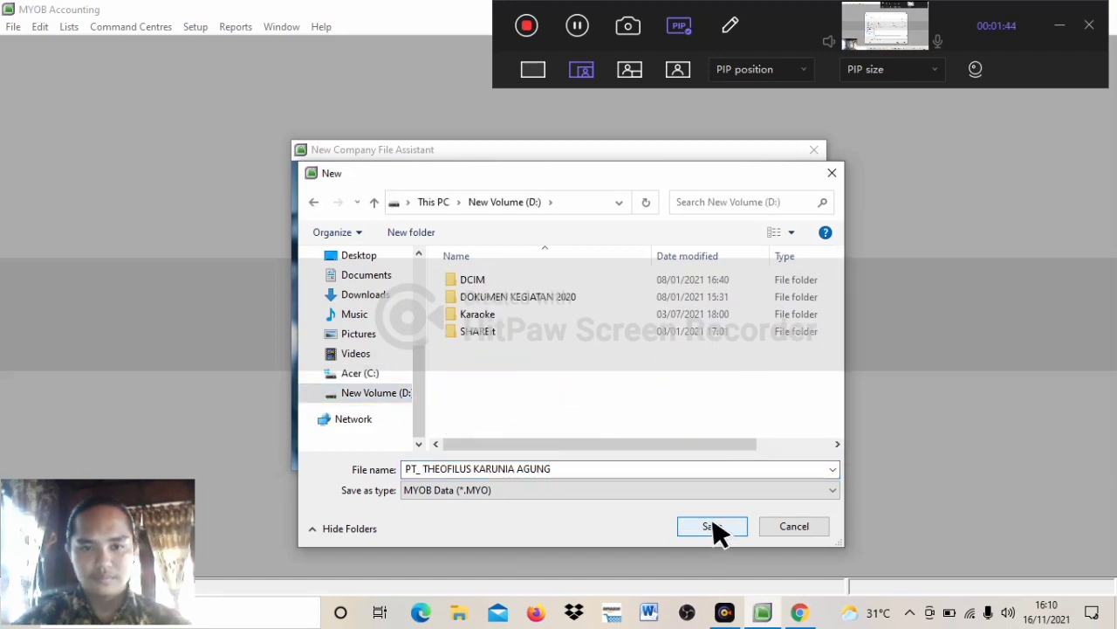
pyautogui.click(711, 526)
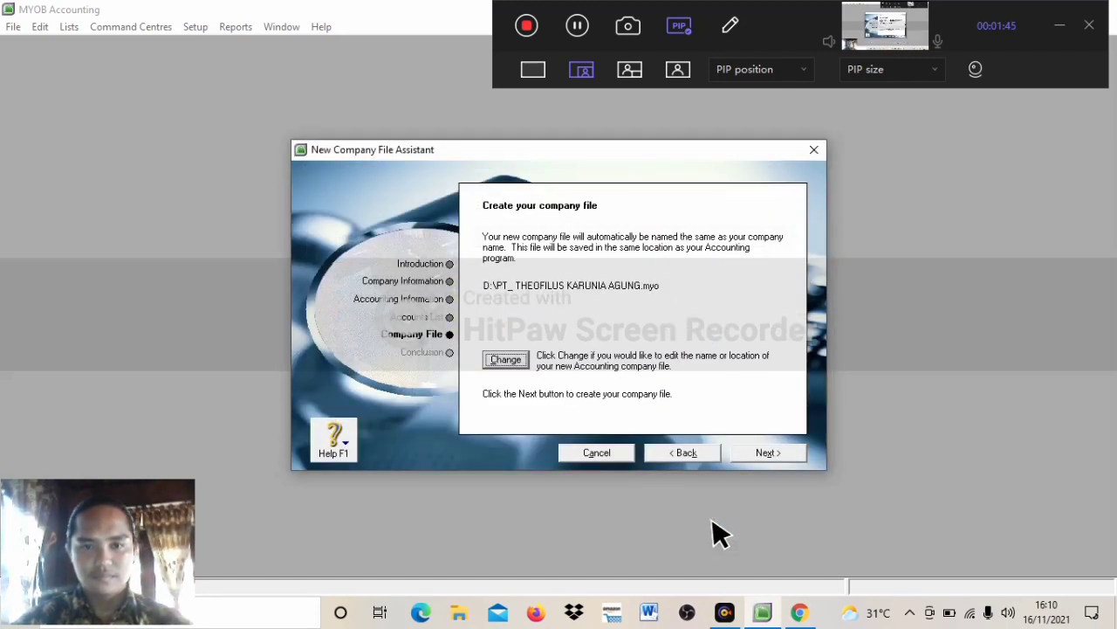
pyautogui.click(769, 453)
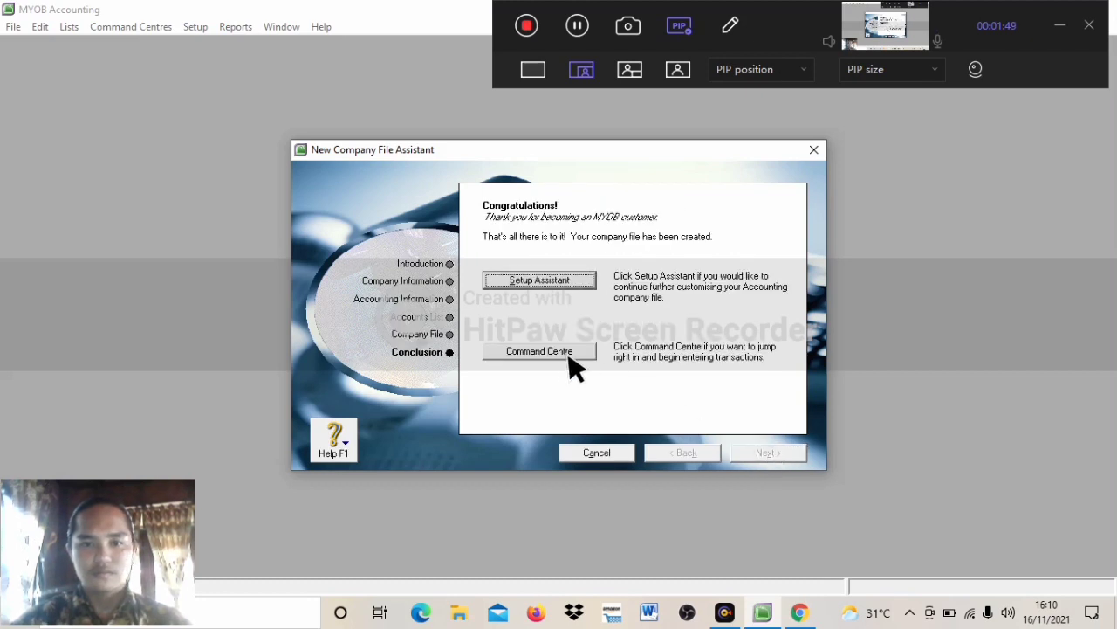
# Step: Go to the Command Centre, open the Accounts List from the Accounts area, maximize it and show only the asset accounts
pyautogui.click(547, 352)
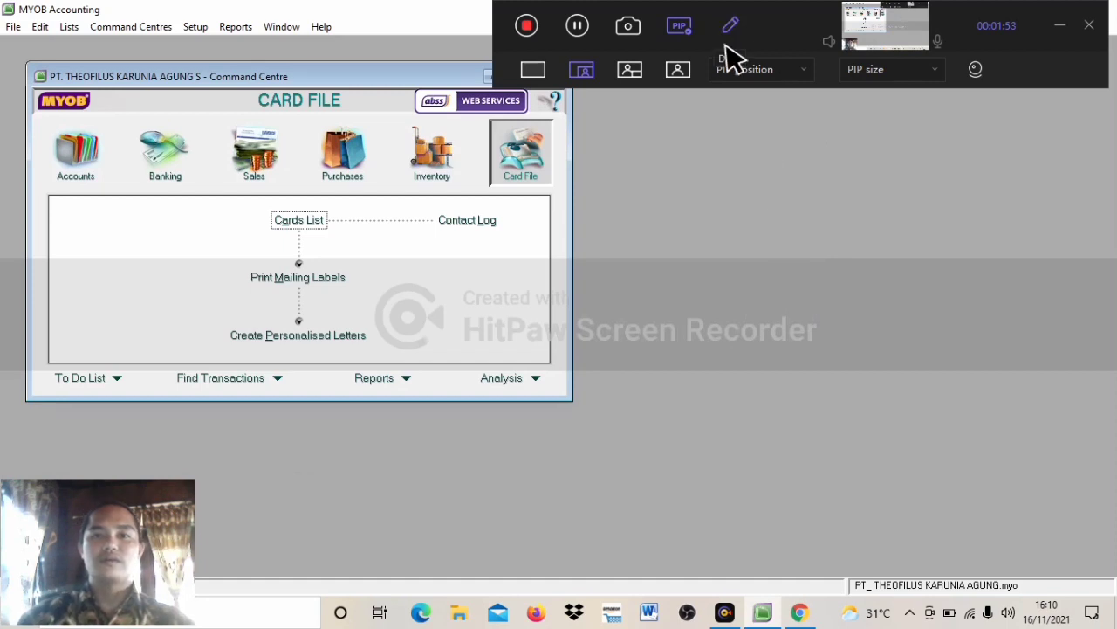
pyautogui.click(82, 147)
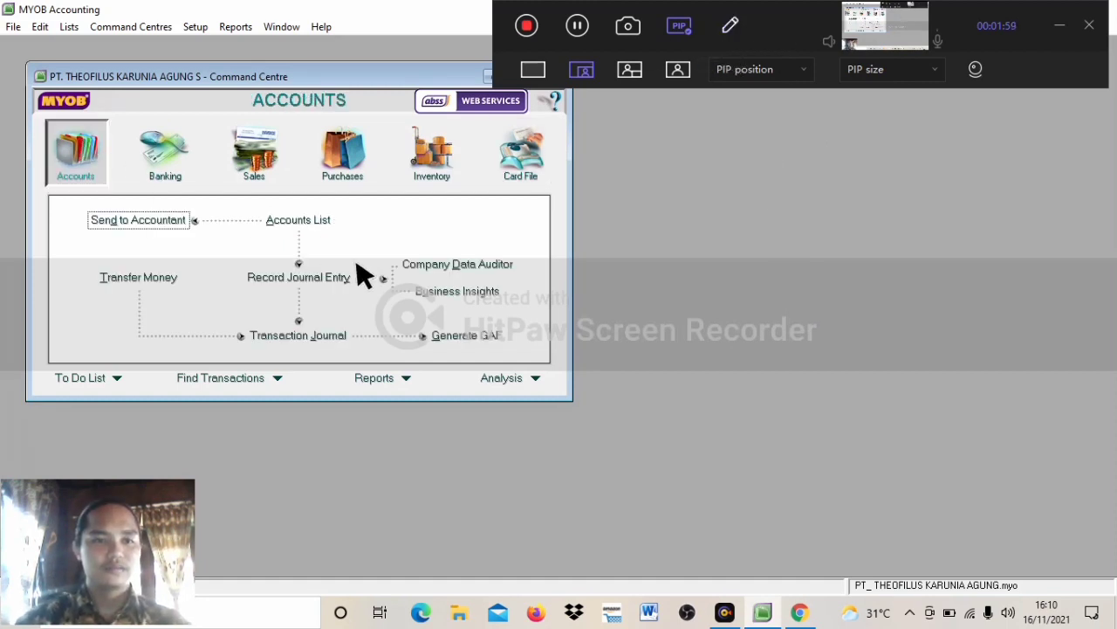
pyautogui.click(303, 223)
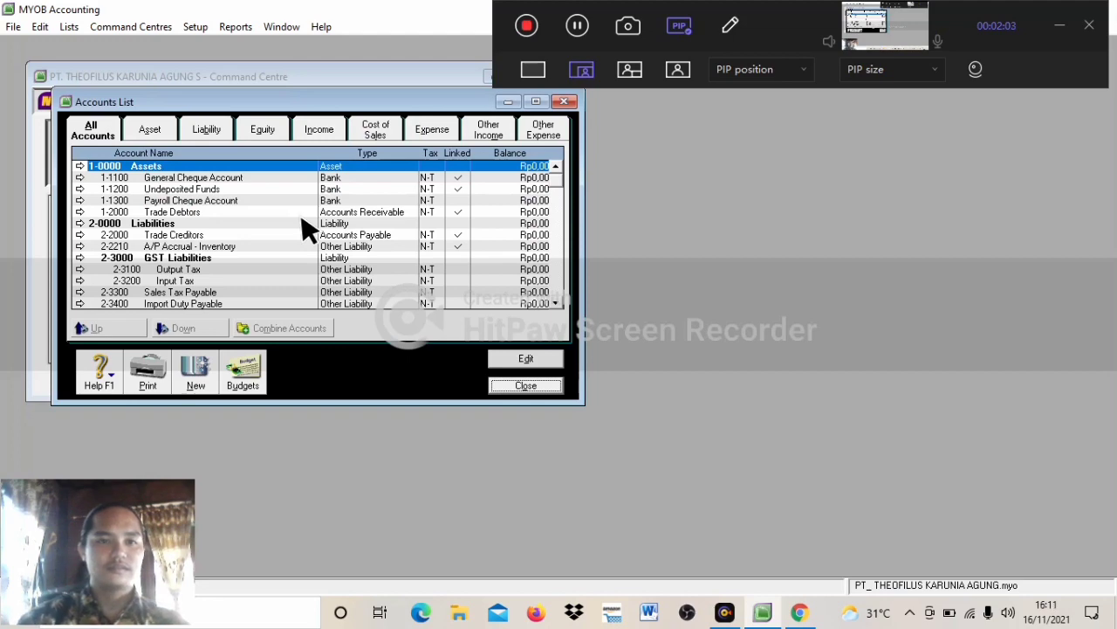
pyautogui.click(536, 103)
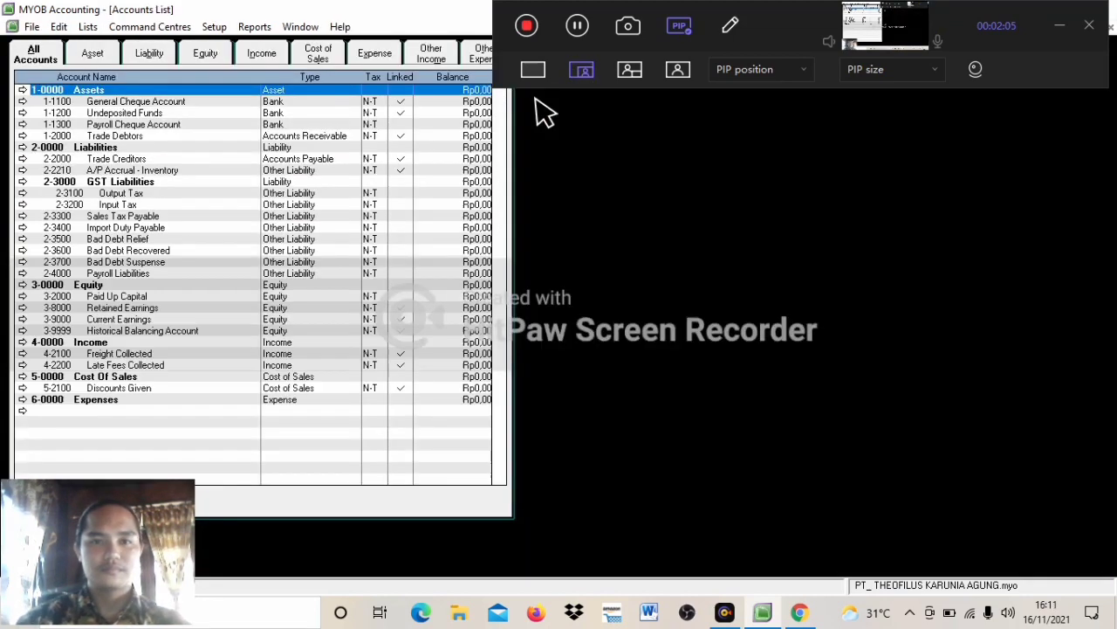
pyautogui.click(103, 52)
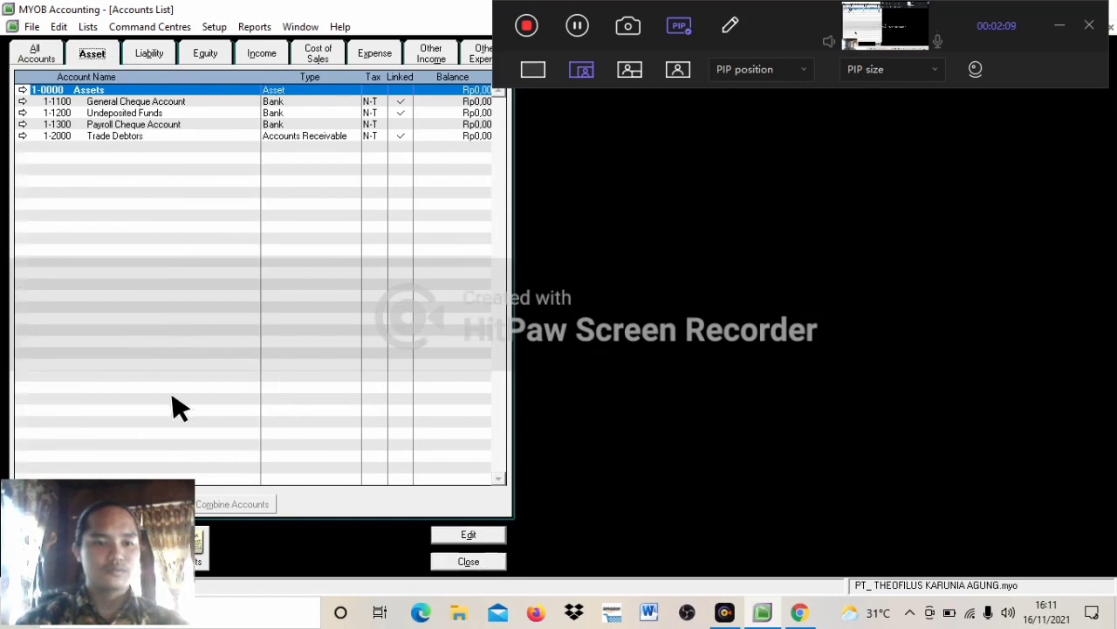
# Step: Create a new asset account numbered 1-1001 and named KAS, checking the case document in Chrome for its details
pyautogui.click(137, 549)
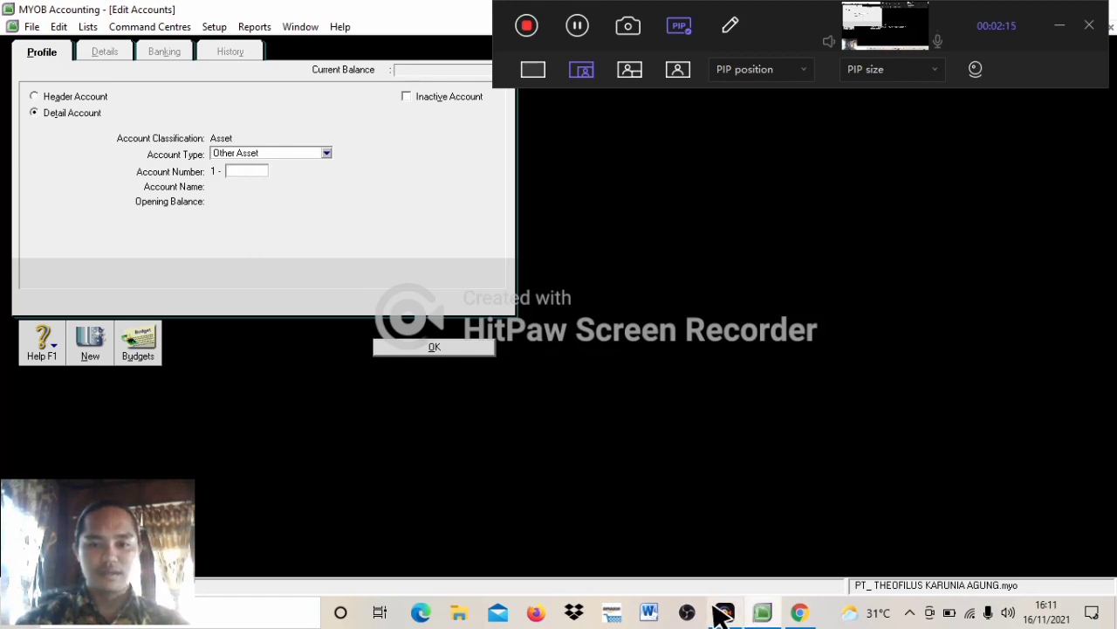
pyautogui.click(801, 614)
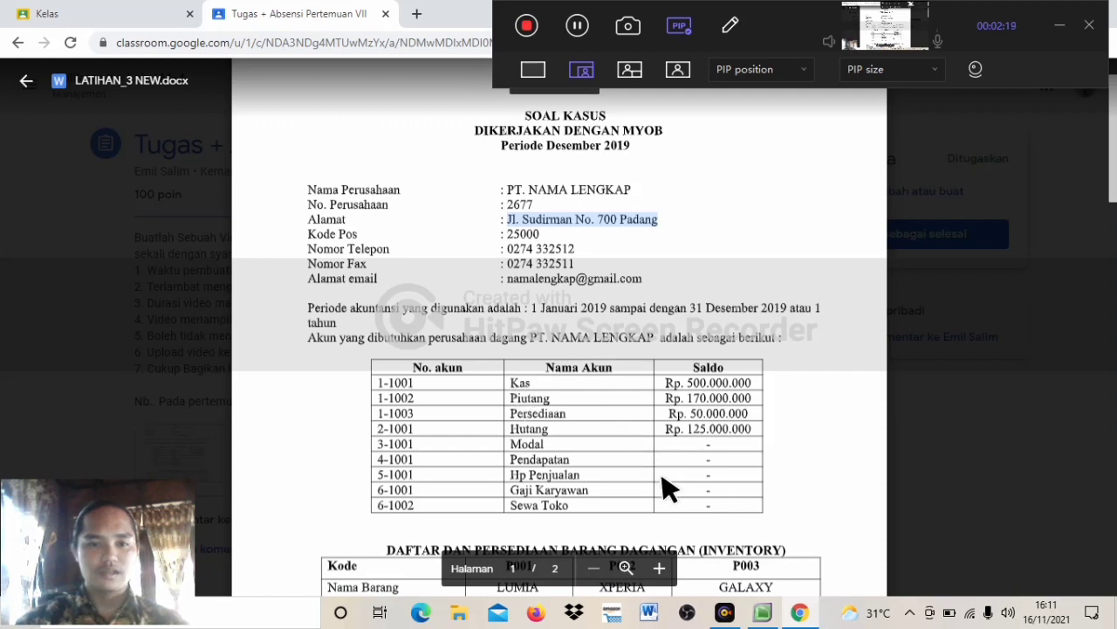
pyautogui.click(762, 612)
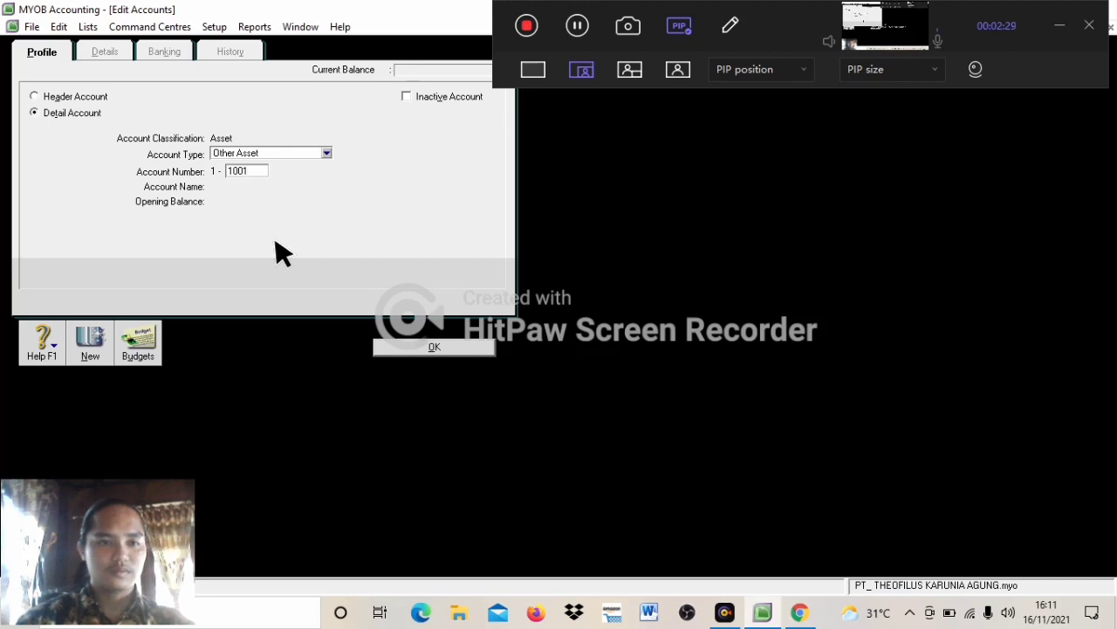
pyautogui.press('Tab')
pyautogui.press('BackSpace')
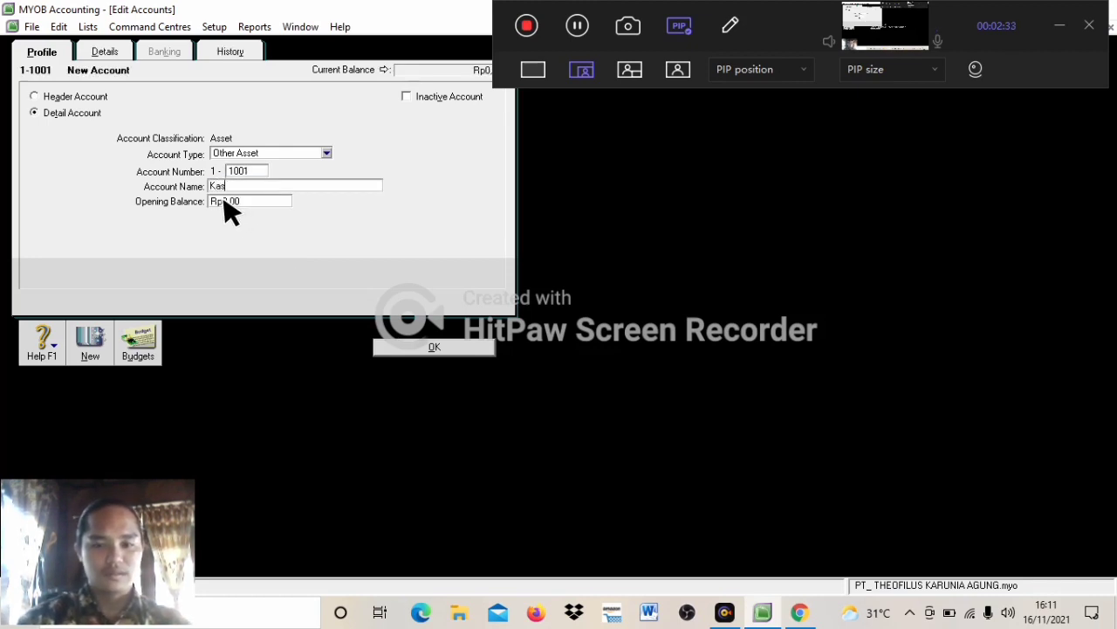
pyautogui.write('Ka')
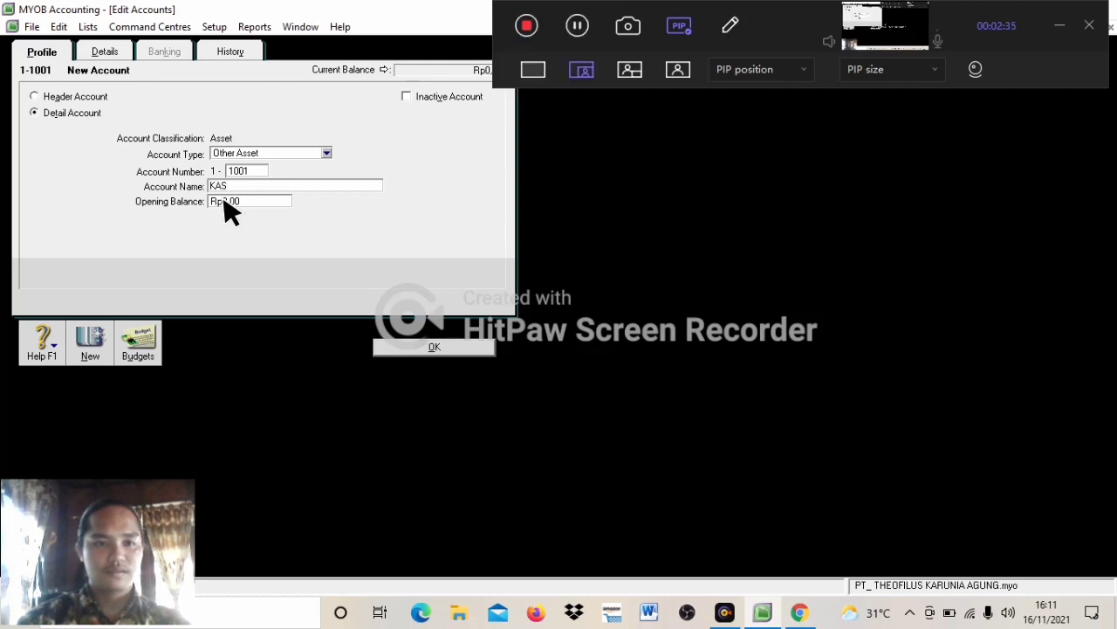
# Step: Set the KAS account's type to Bank and its opening balance to 500000000, consulting the balance table in the Chrome case document
pyautogui.click(277, 157)
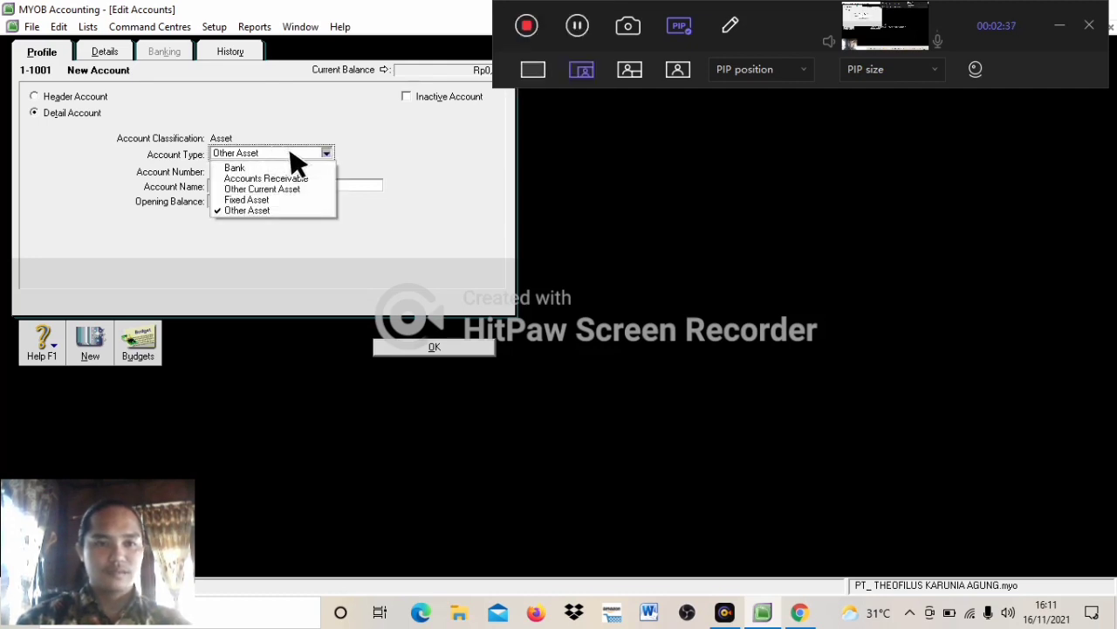
pyautogui.click(261, 168)
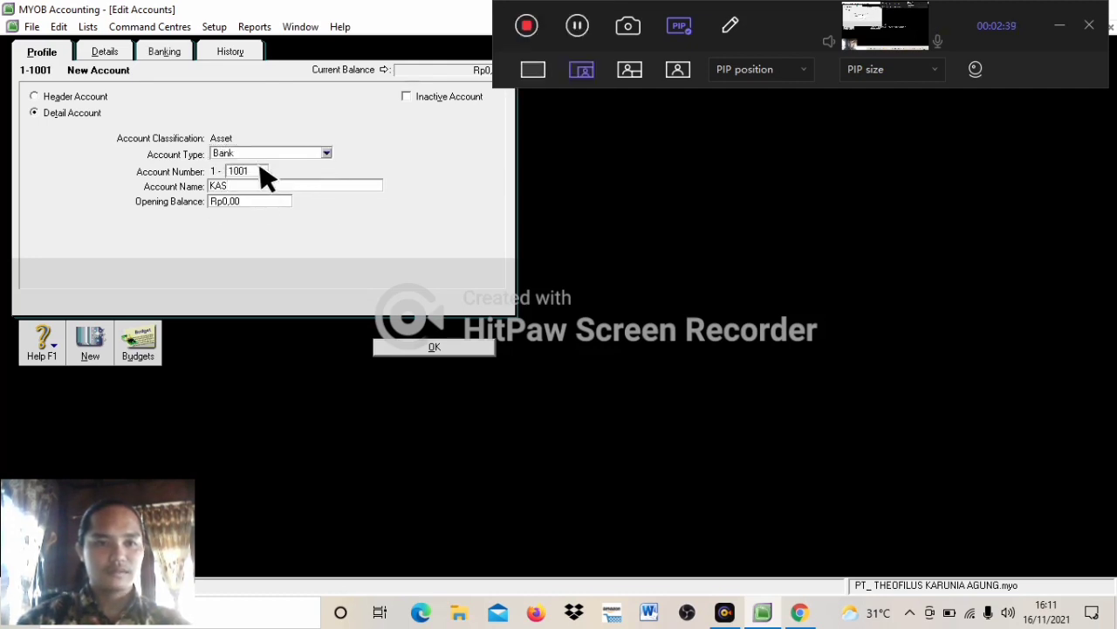
pyautogui.click(260, 201)
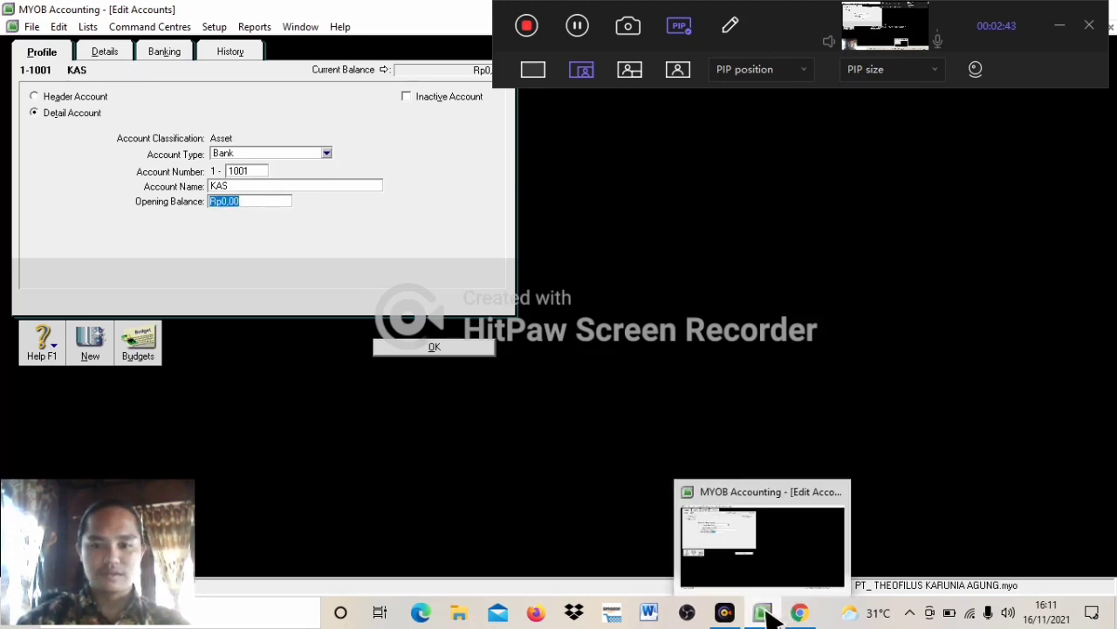
pyautogui.click(802, 612)
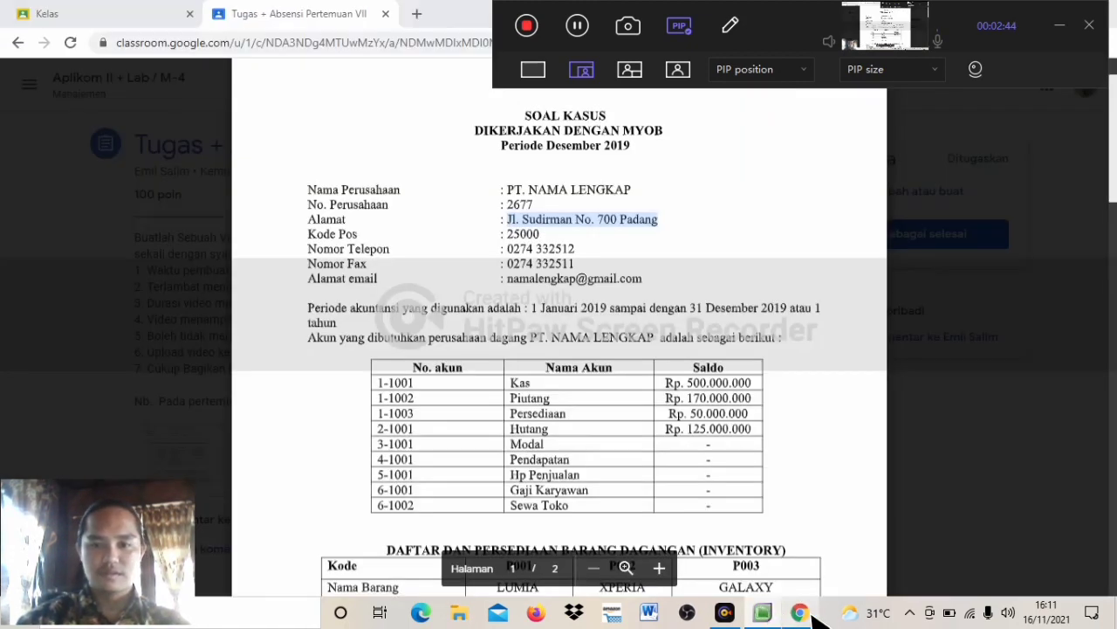
pyautogui.click(763, 613)
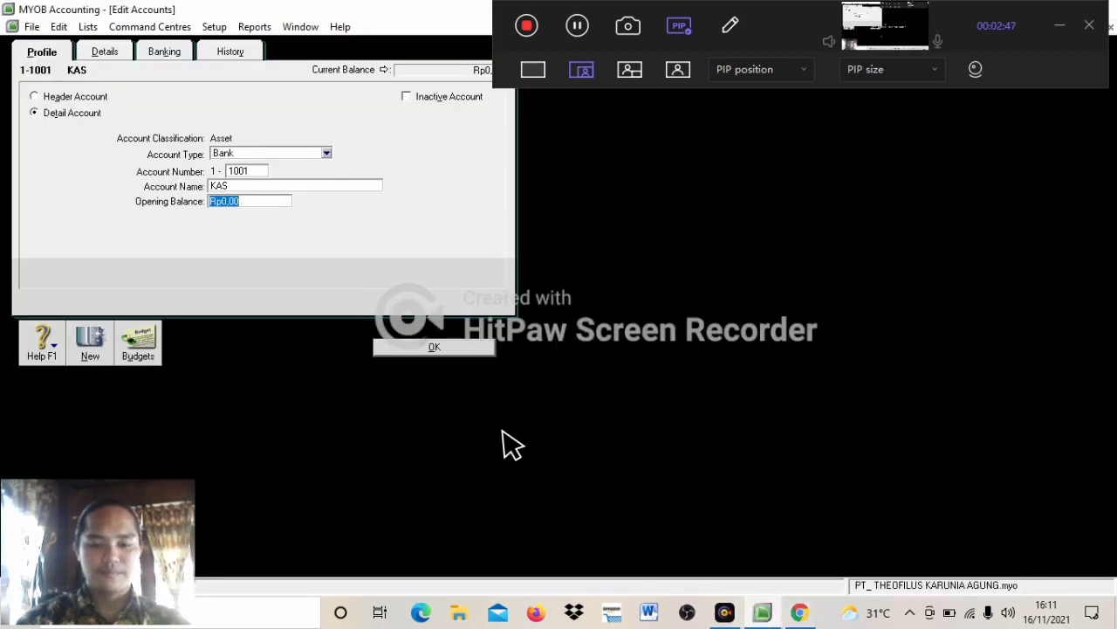
pyautogui.write('50000000')
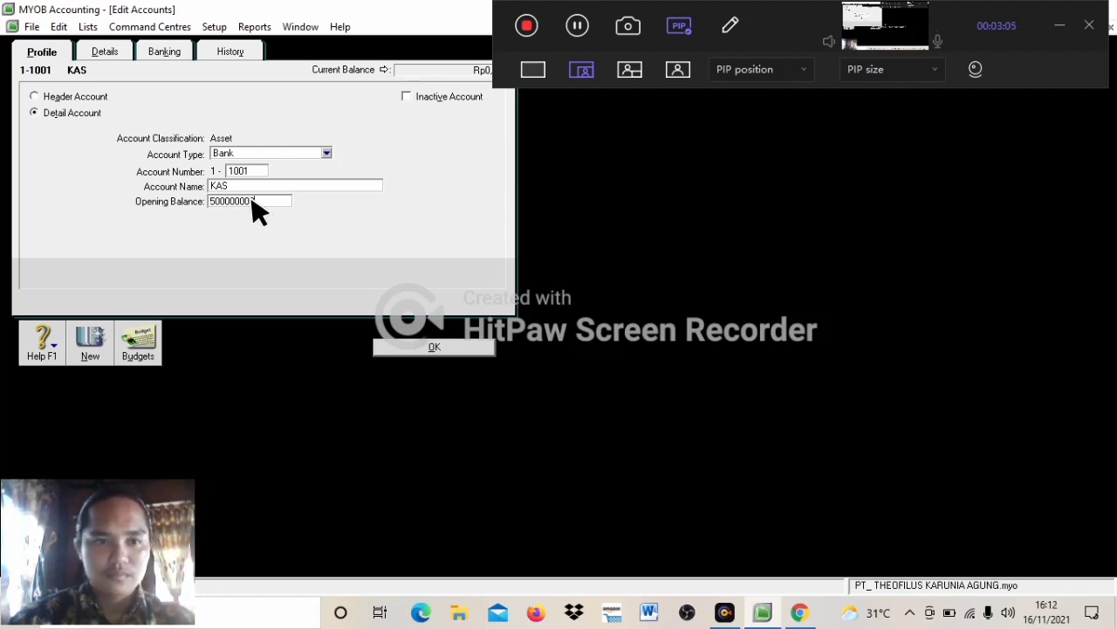
pyautogui.write('0')
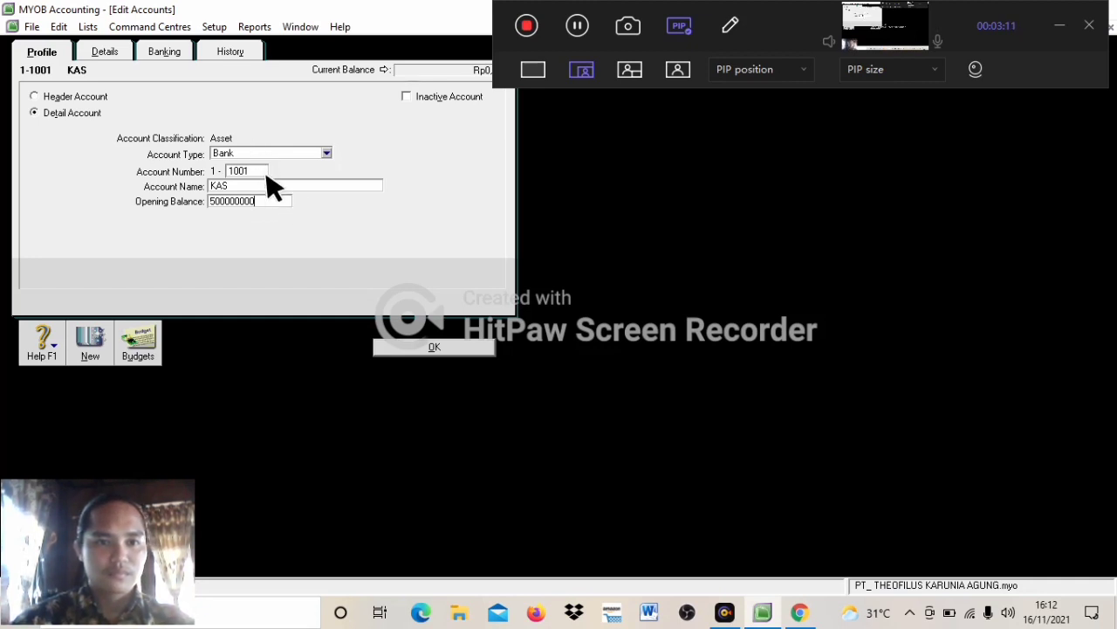
# Step: Commit the KAS opening balance and create asset account 1-1002 named PIUTANG, checking the name in the Chrome case document
pyautogui.press('Tab')
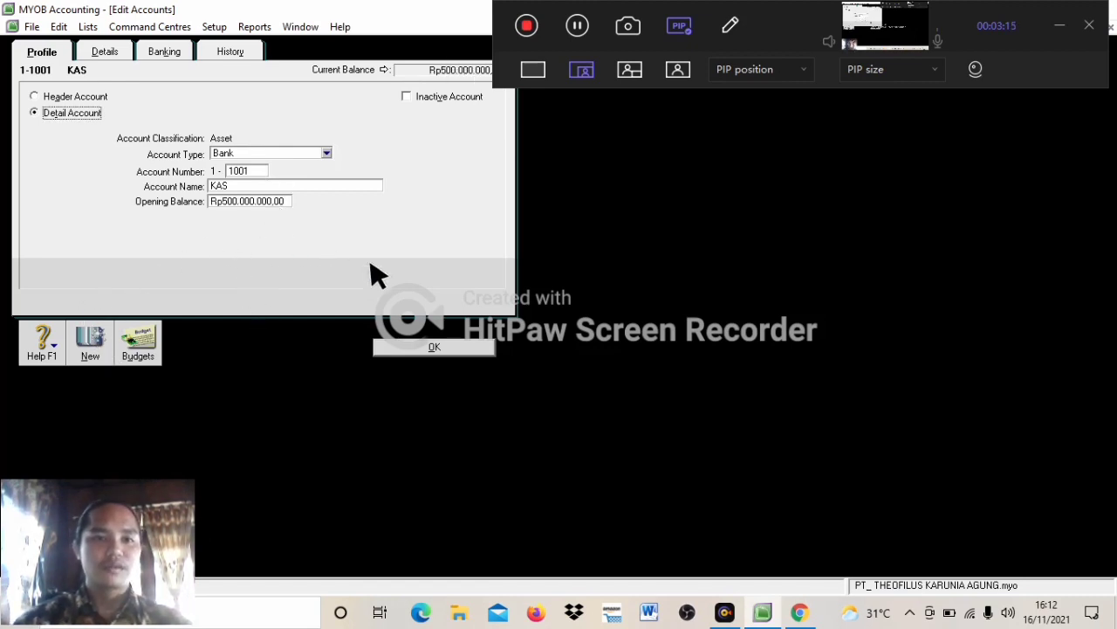
pyautogui.click(98, 343)
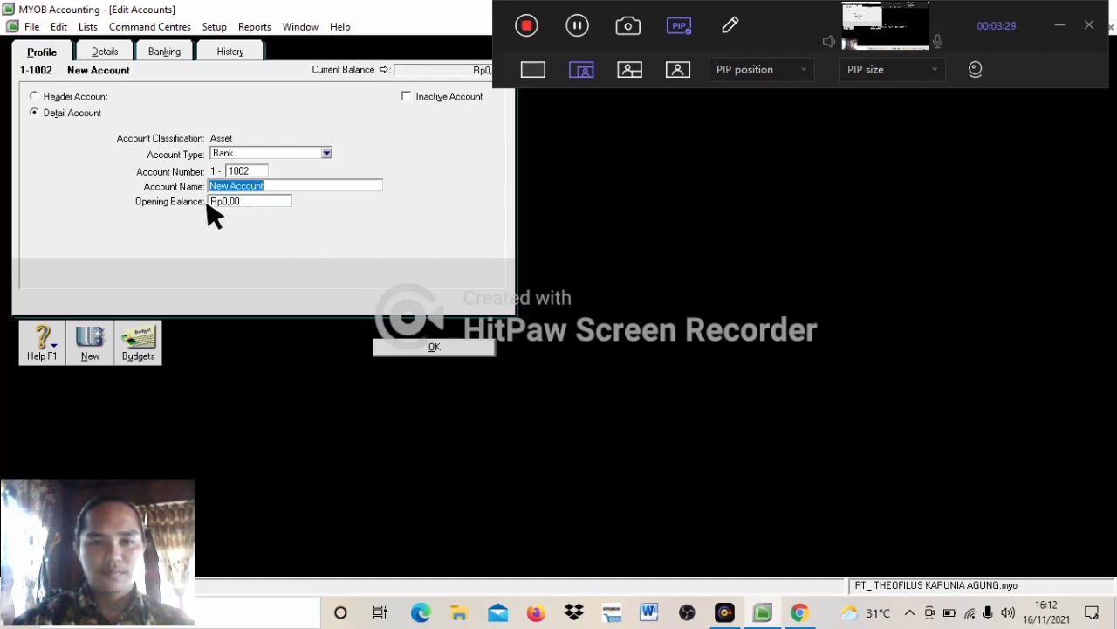
pyautogui.press('Tab')
pyautogui.press('BackSpace')
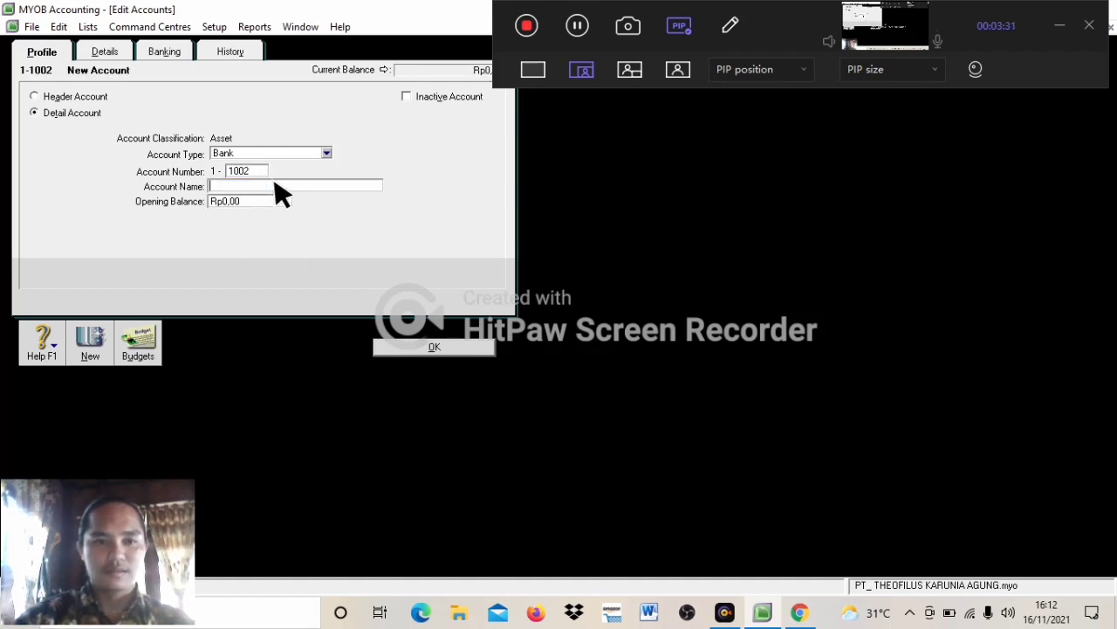
pyautogui.click(800, 613)
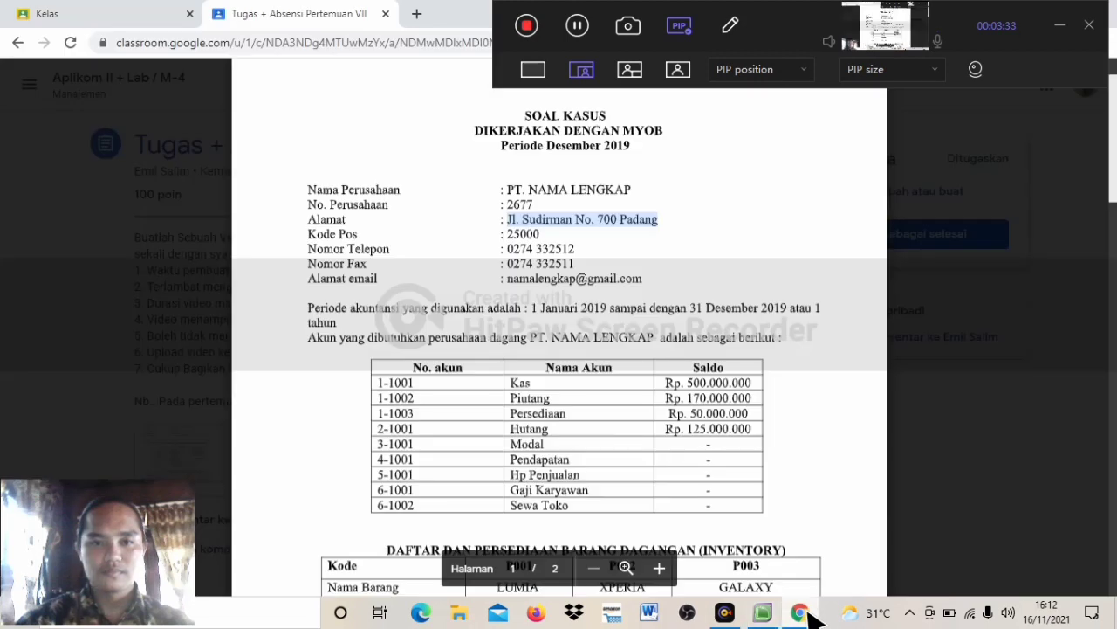
pyautogui.click(763, 613)
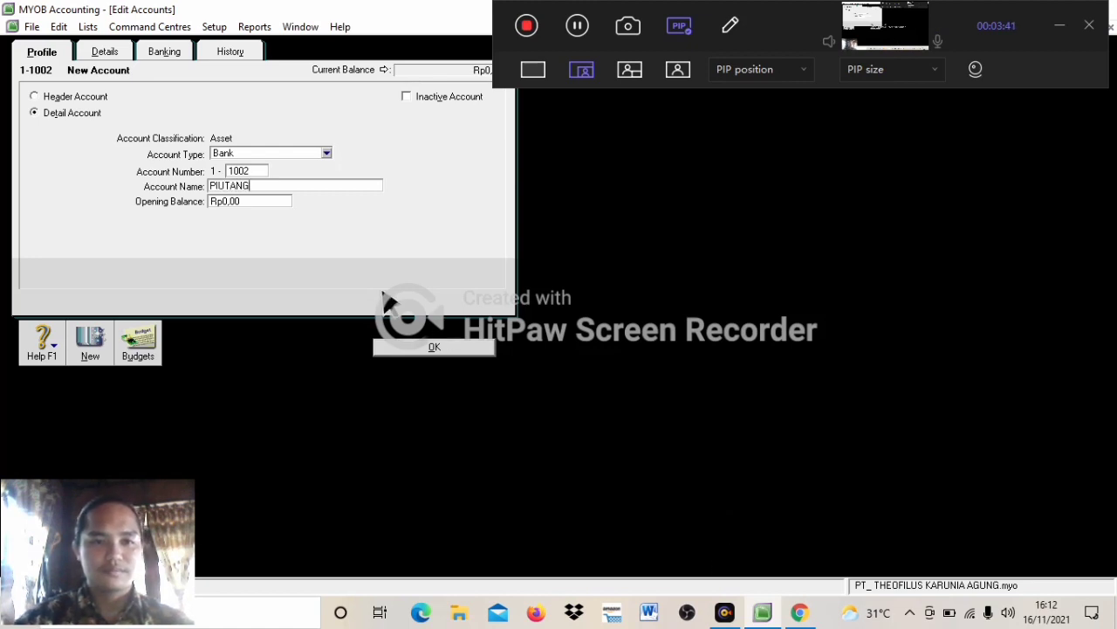
# Step: Change the PIUTANG account's type to Other Asset and accept the clearing of its banking information
pyautogui.click(328, 154)
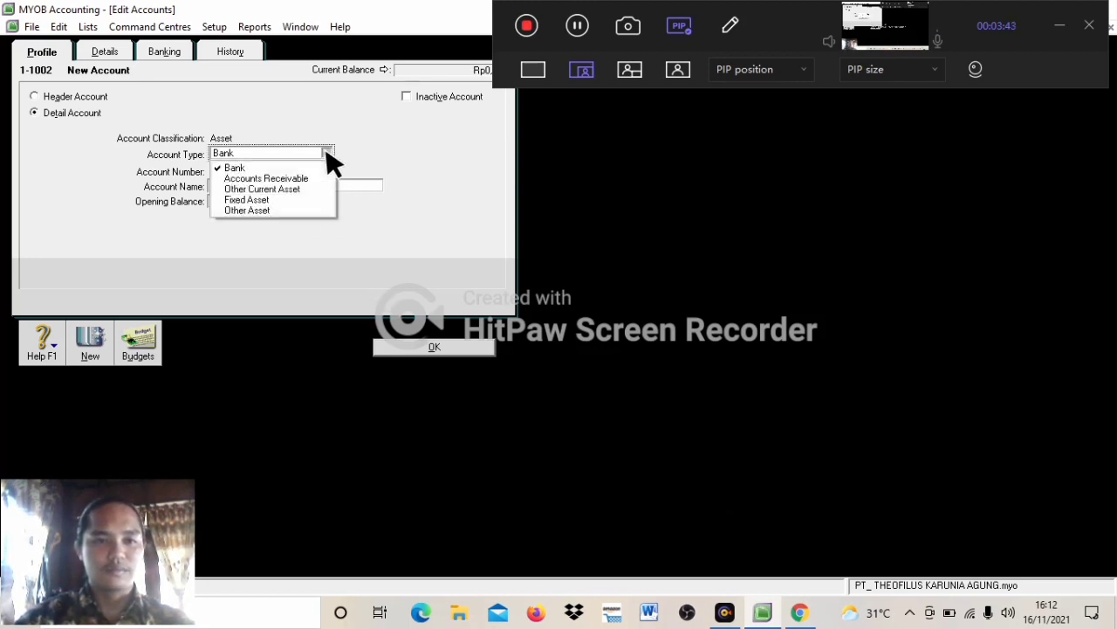
pyautogui.click(267, 210)
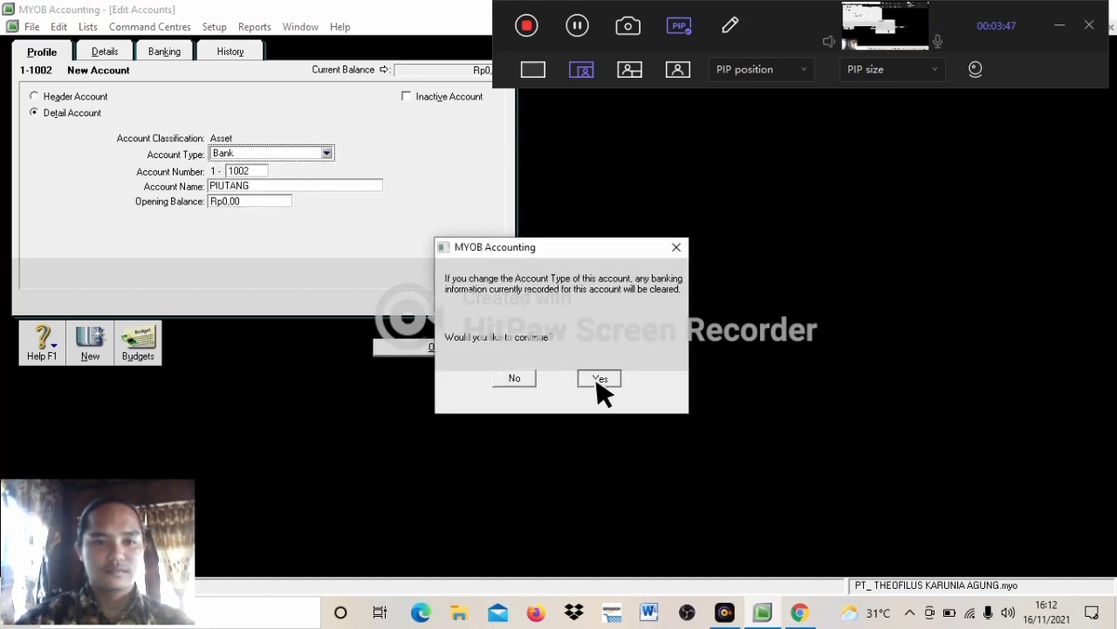
pyautogui.click(600, 380)
# Step: Set the PIUTANG account's opening balance to 170000000, consulting the balance table in the Chrome case document
pyautogui.click(268, 200)
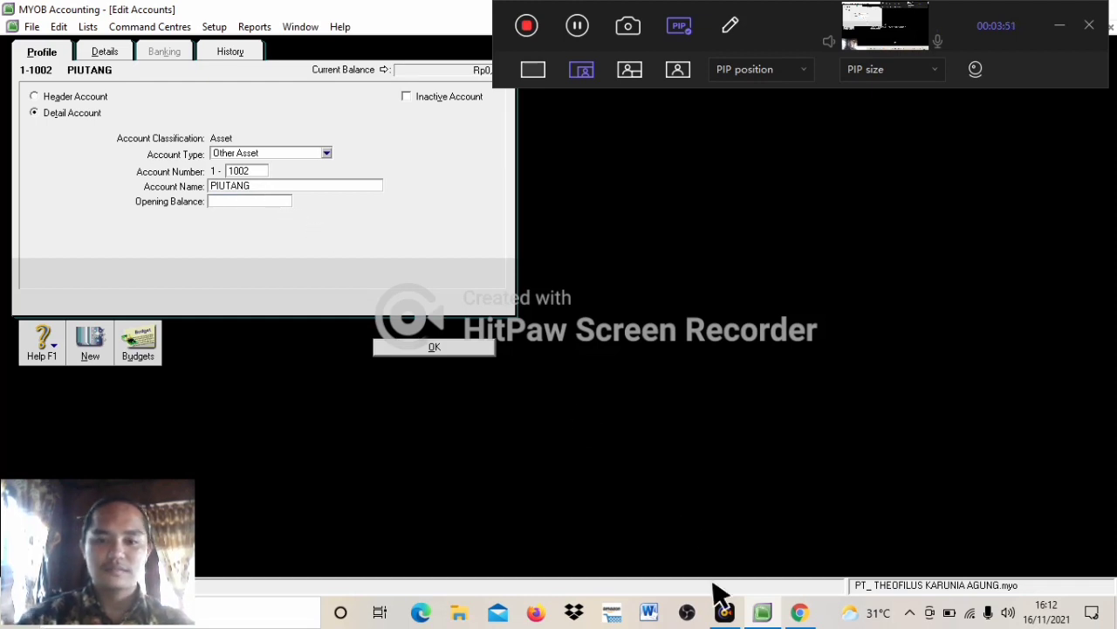
pyautogui.click(800, 613)
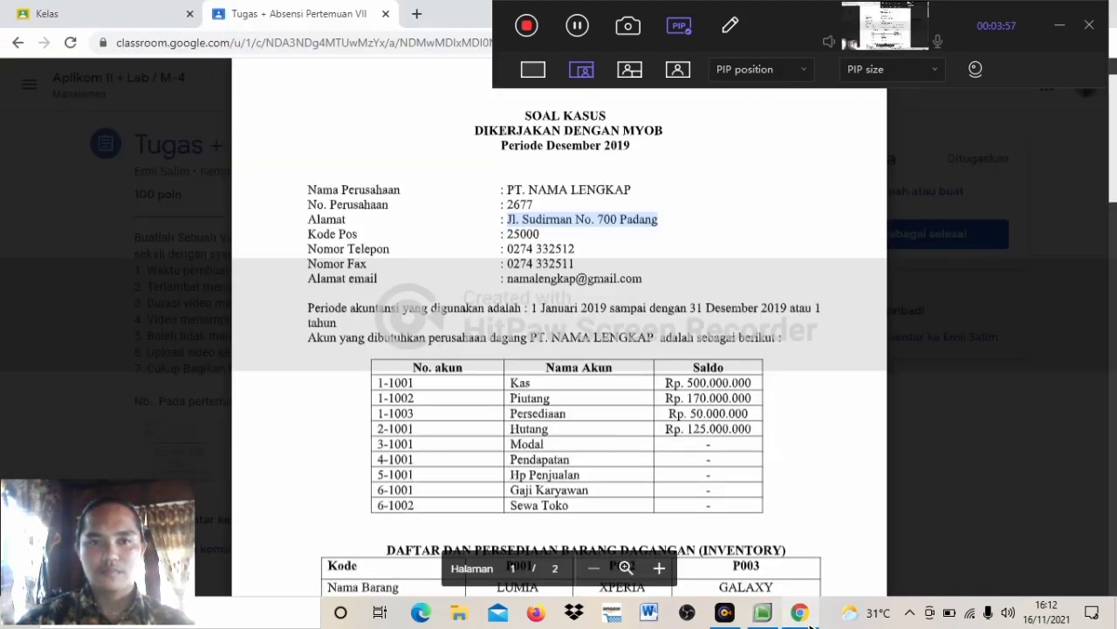
pyautogui.click(800, 613)
pyautogui.click(805, 616)
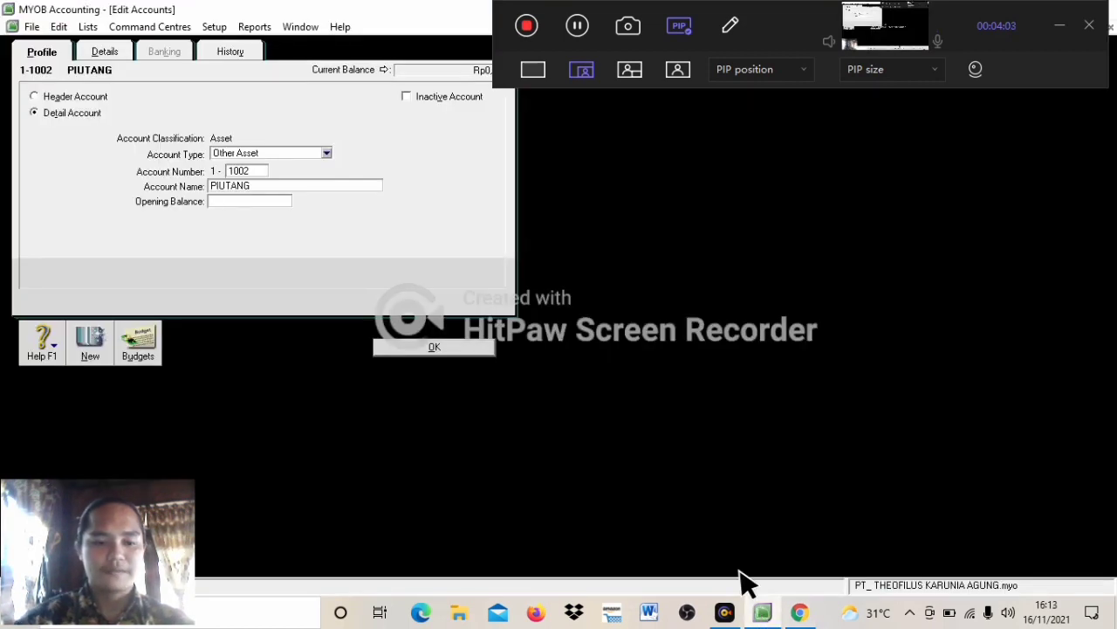
pyautogui.write('7000000')
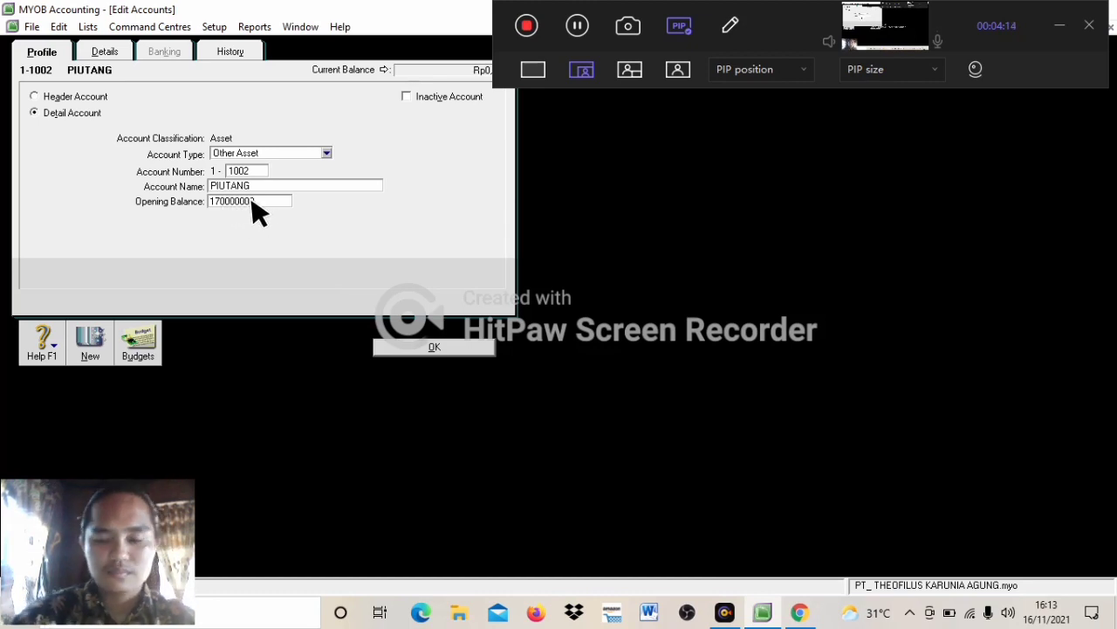
pyautogui.press('Tab')
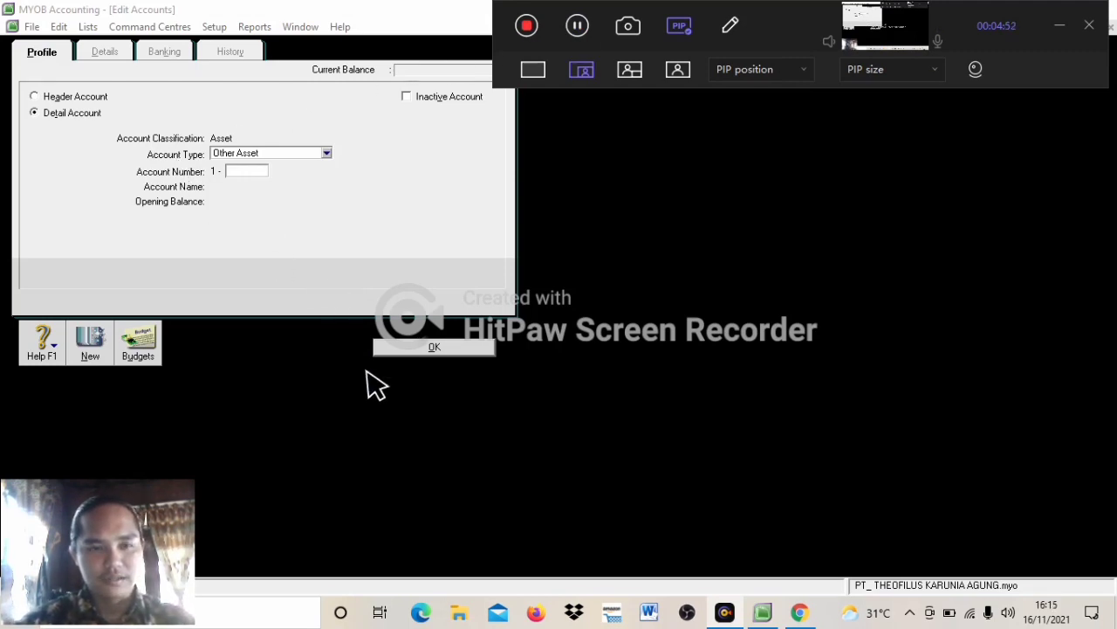
# Step: Create an Other Asset account numbered 1-1003 and named PERSEDIAAN, checking the account table in the Chrome case document
pyautogui.click(248, 168)
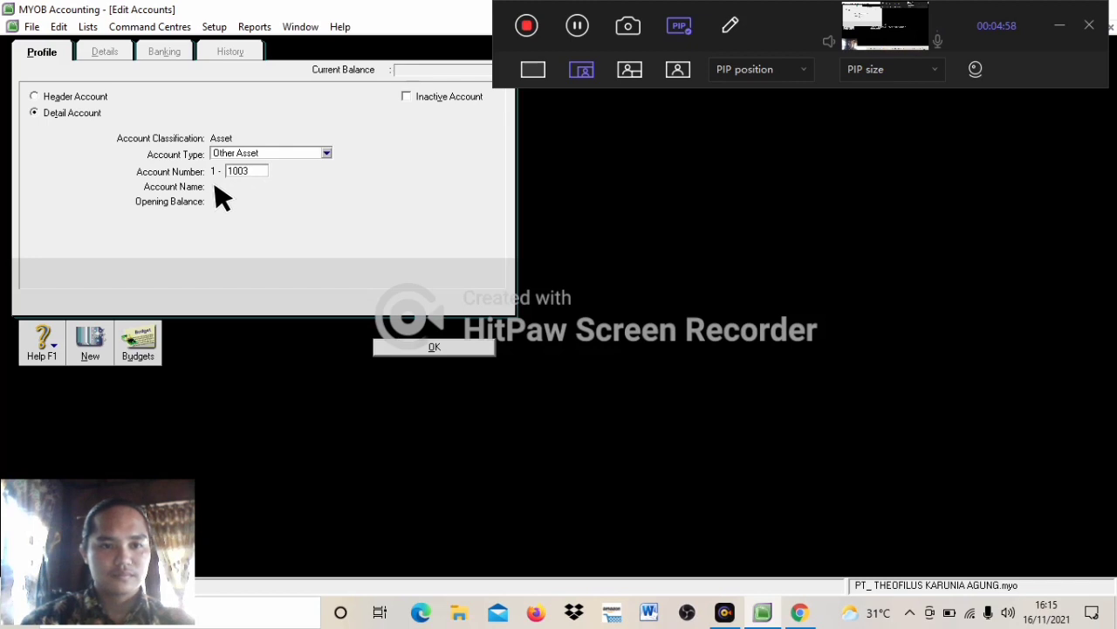
pyautogui.press('Tab')
pyautogui.press('BackSpace')
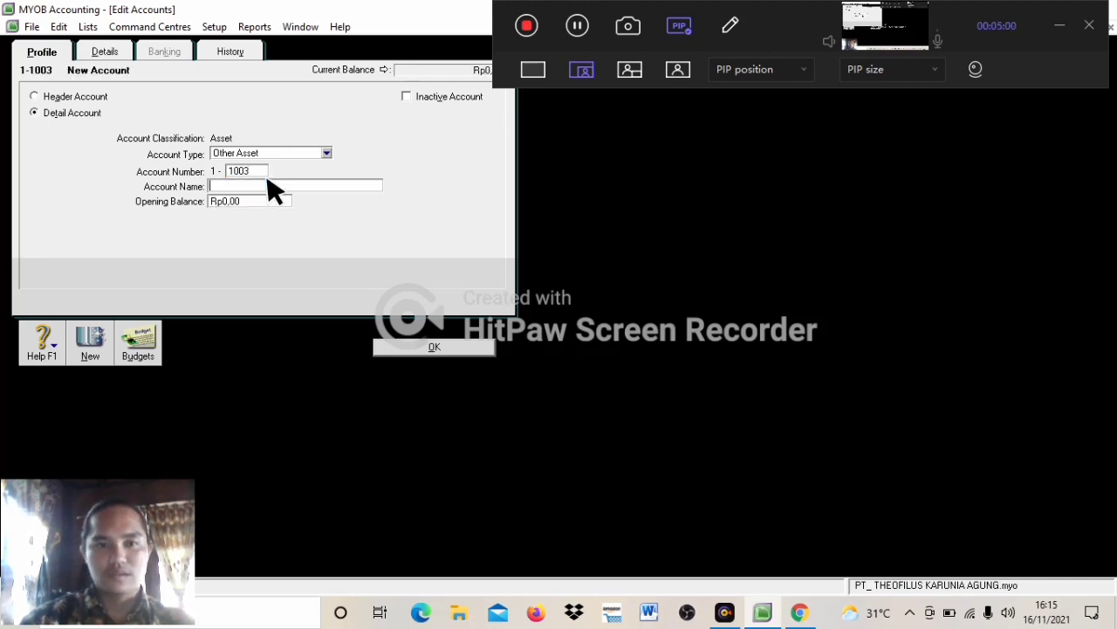
pyautogui.click(800, 613)
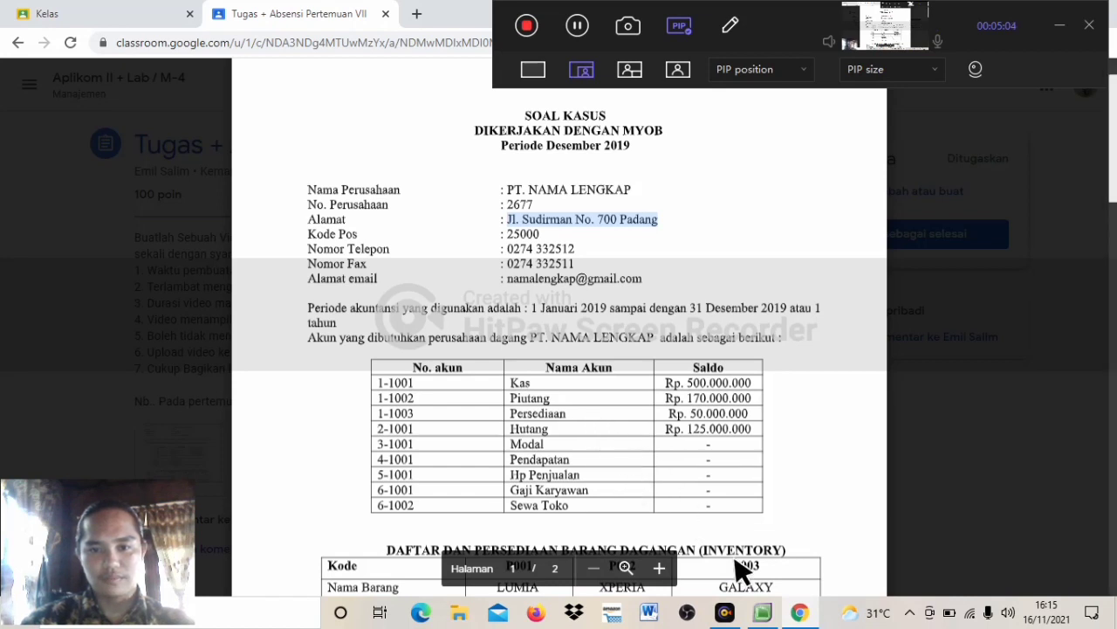
pyautogui.click(764, 611)
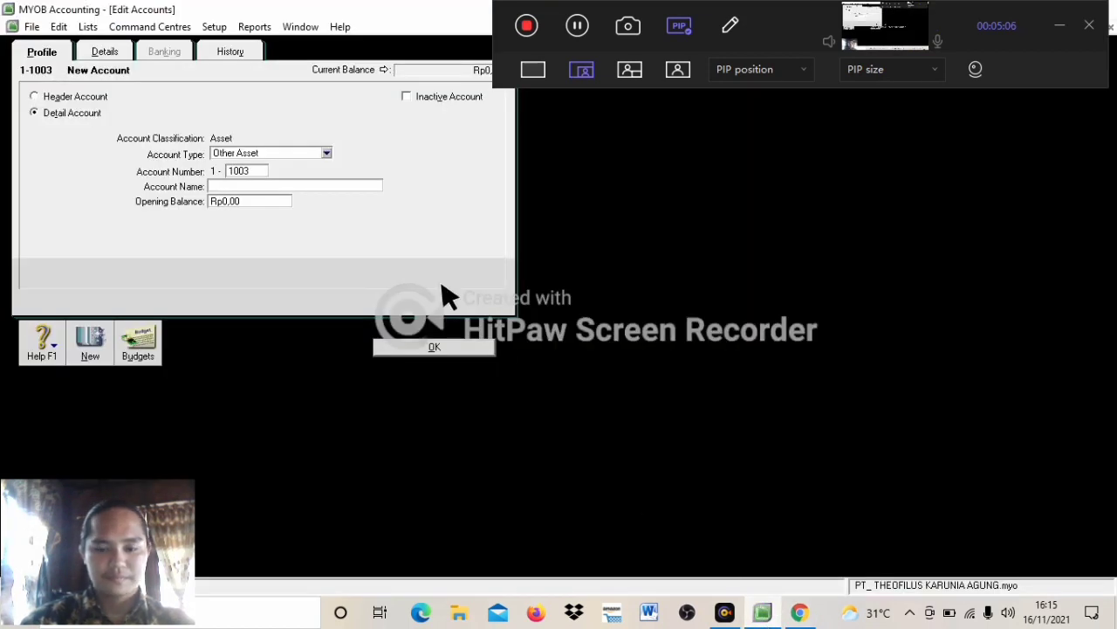
pyautogui.write('PERS')
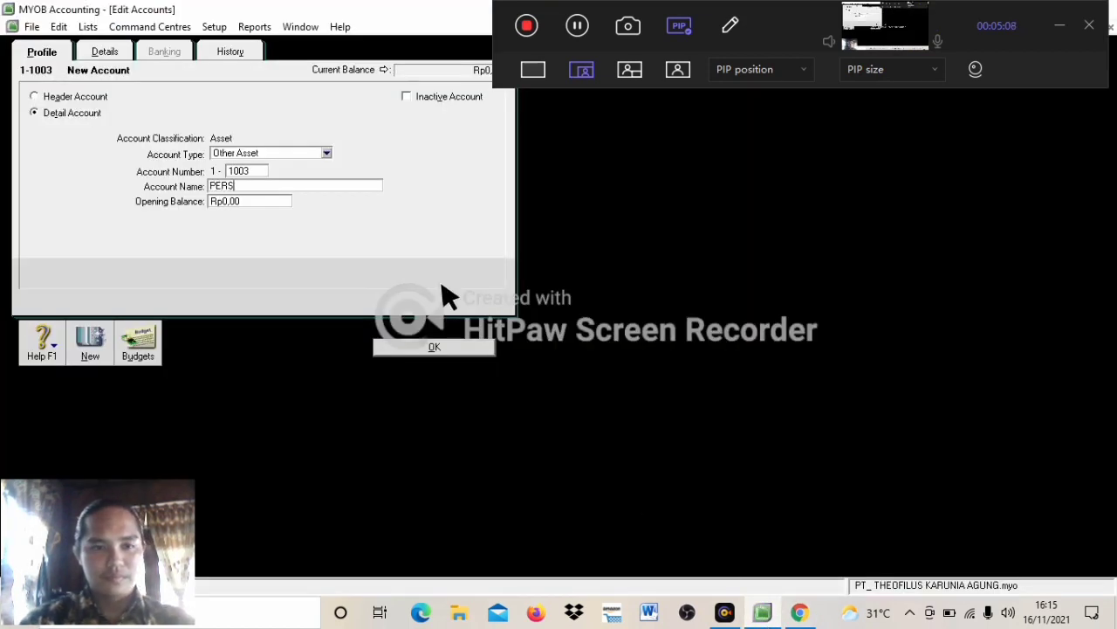
pyautogui.write('E')
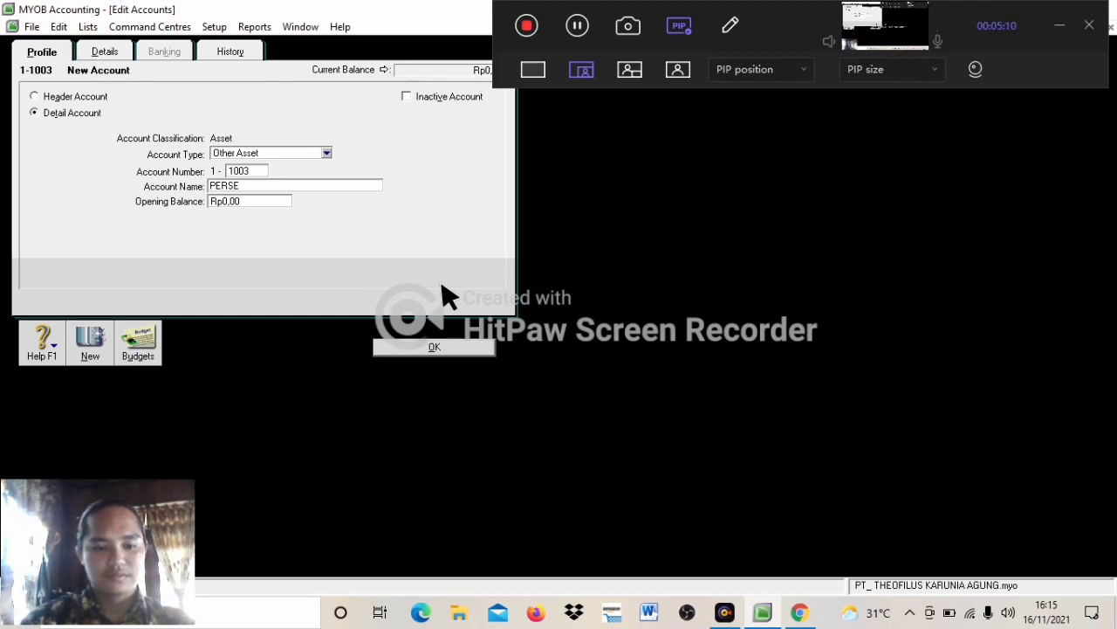
pyautogui.write('DIAAN')
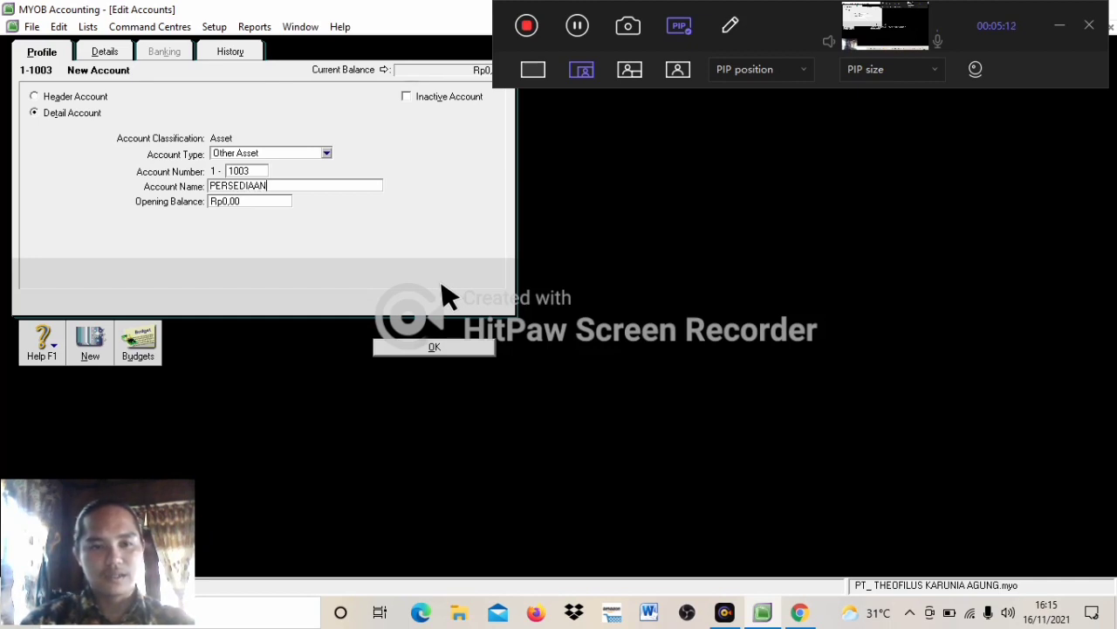
# Step: Set the PERSEDIAAN account's opening balance to 50000000 after checking the Chrome case document, and return to the Accounts List
pyautogui.click(261, 198)
pyautogui.press('BackSpace')
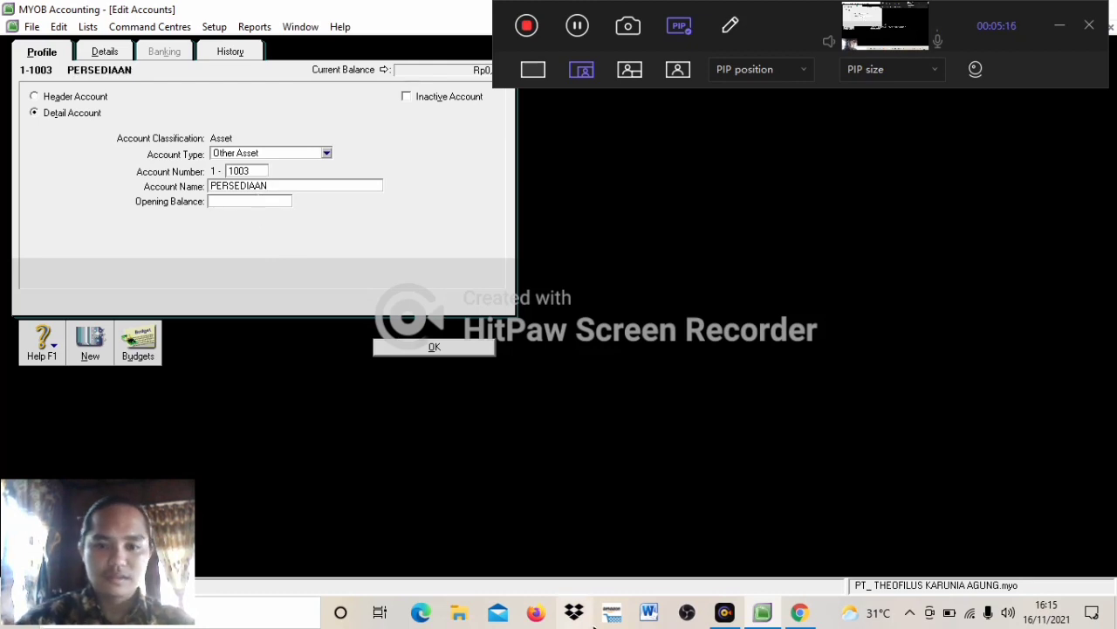
pyautogui.click(801, 612)
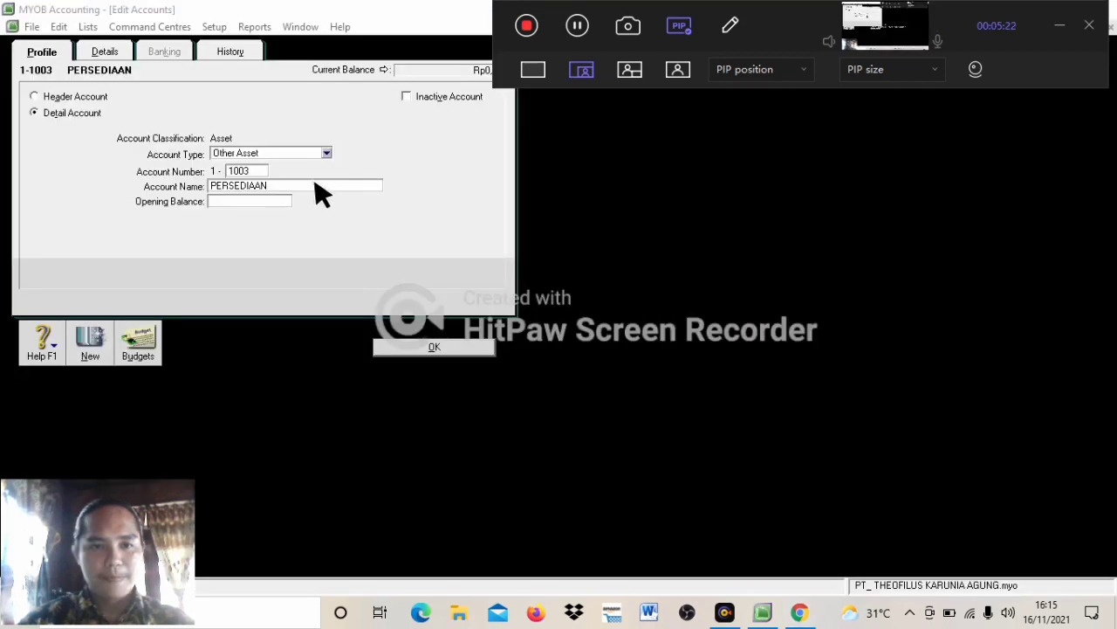
pyautogui.click(267, 200)
pyautogui.write('50000000')
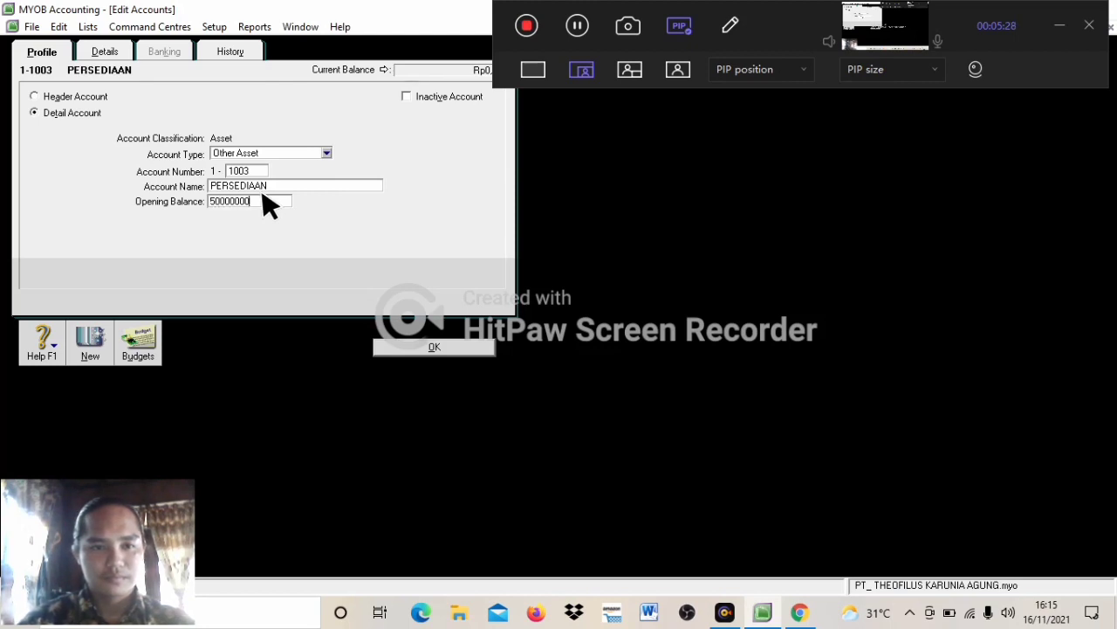
pyautogui.press('Tab')
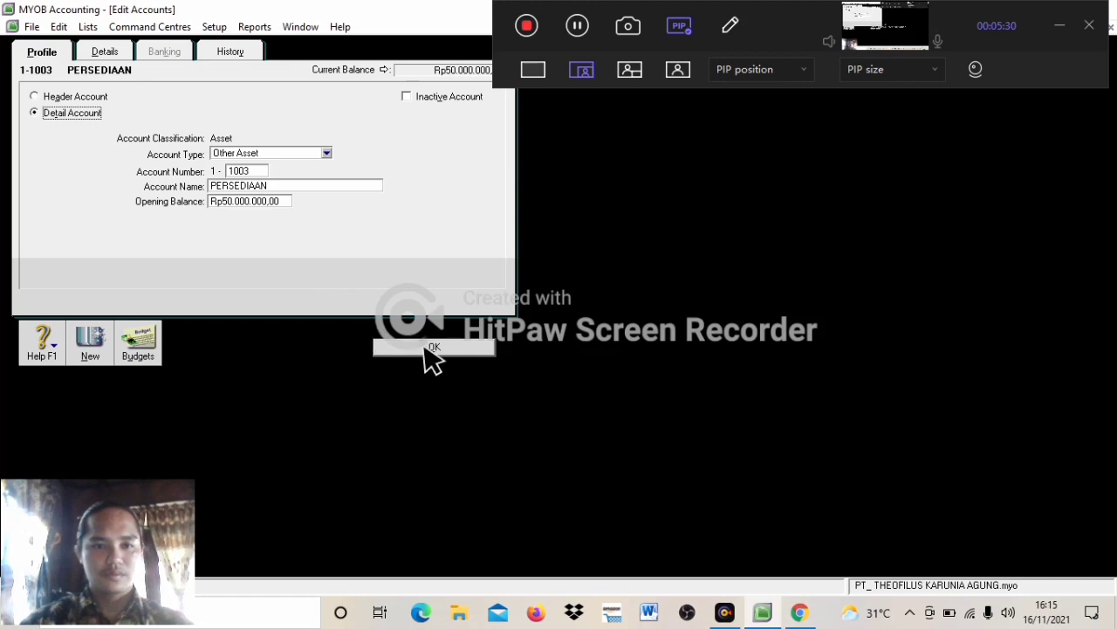
pyautogui.click(434, 347)
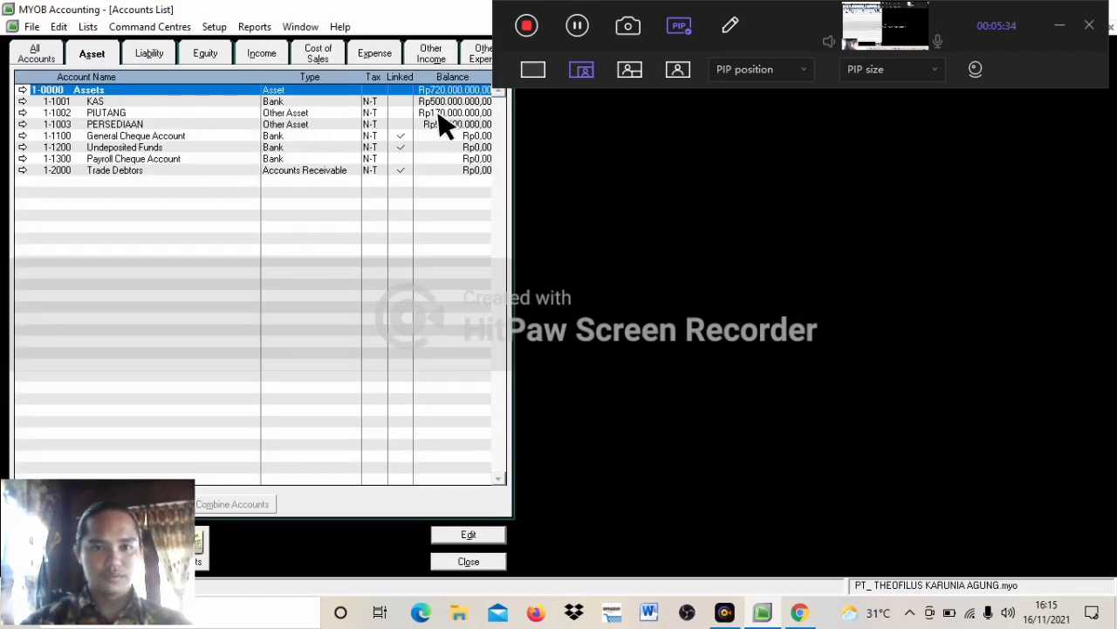
# Step: Show the liability accounts, open account 2-1001 and rename it HUTANG, checking the name in the Chrome case document
pyautogui.click(151, 56)
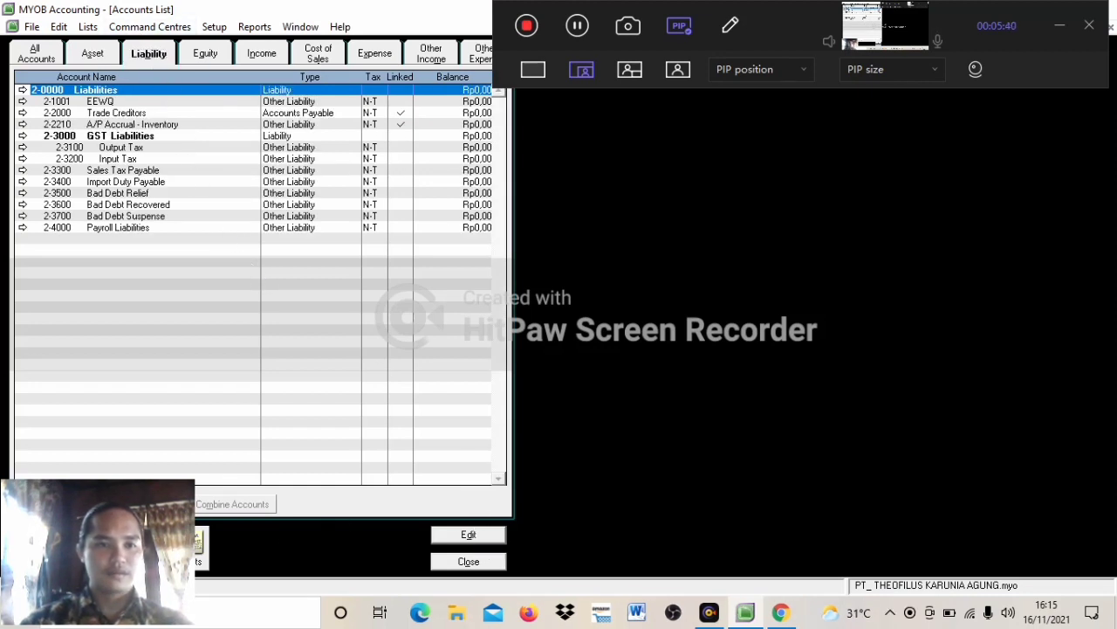
pyautogui.click(138, 542)
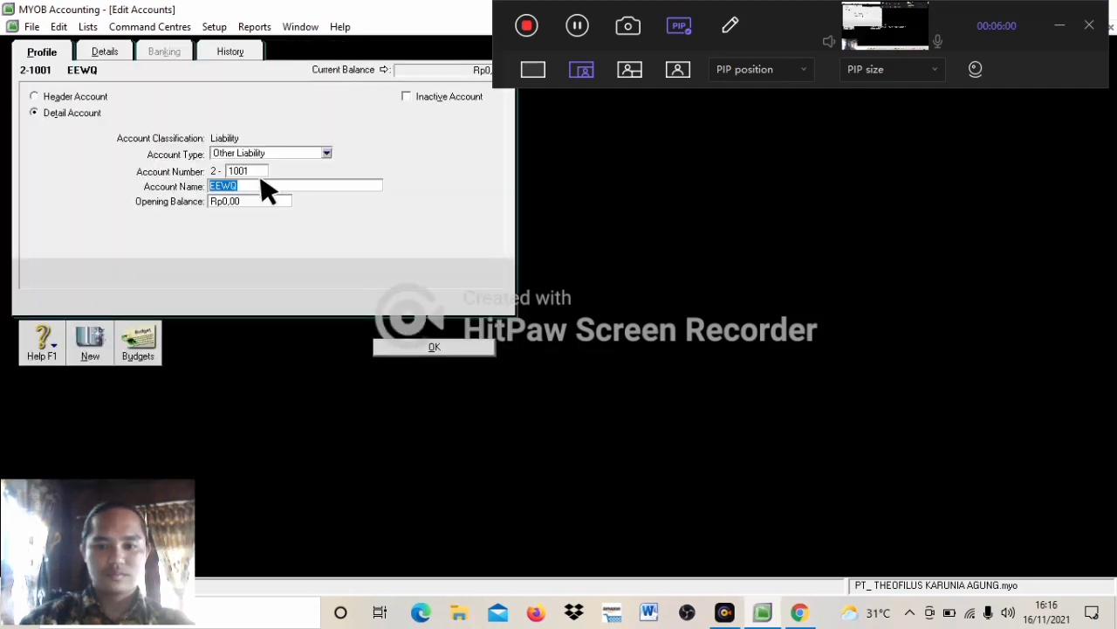
pyautogui.press('BackSpace')
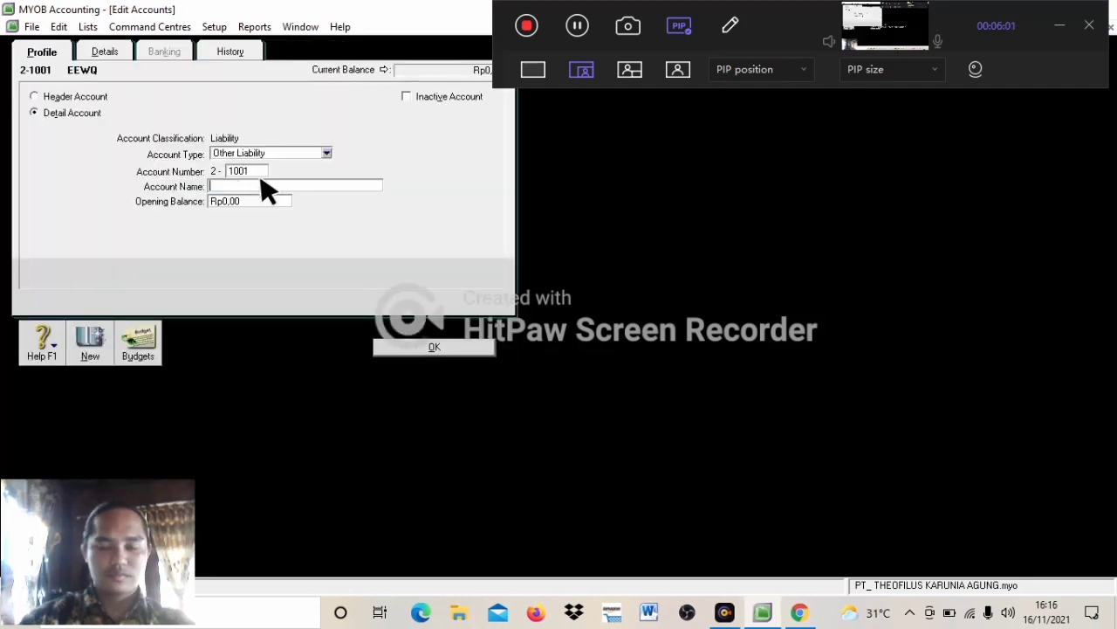
pyautogui.click(763, 612)
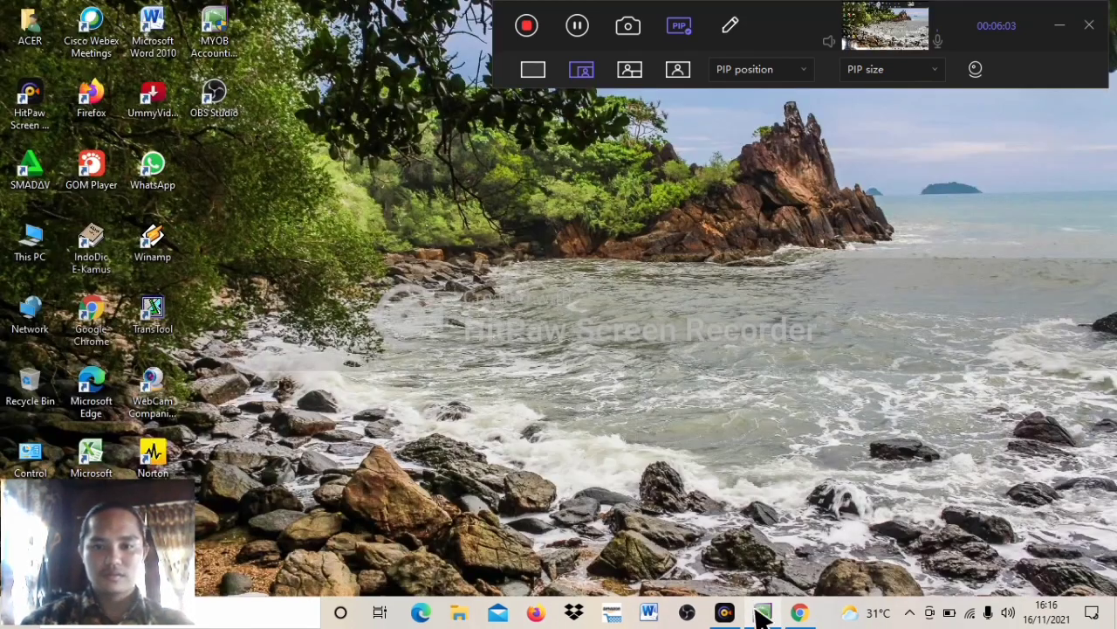
pyautogui.click(762, 613)
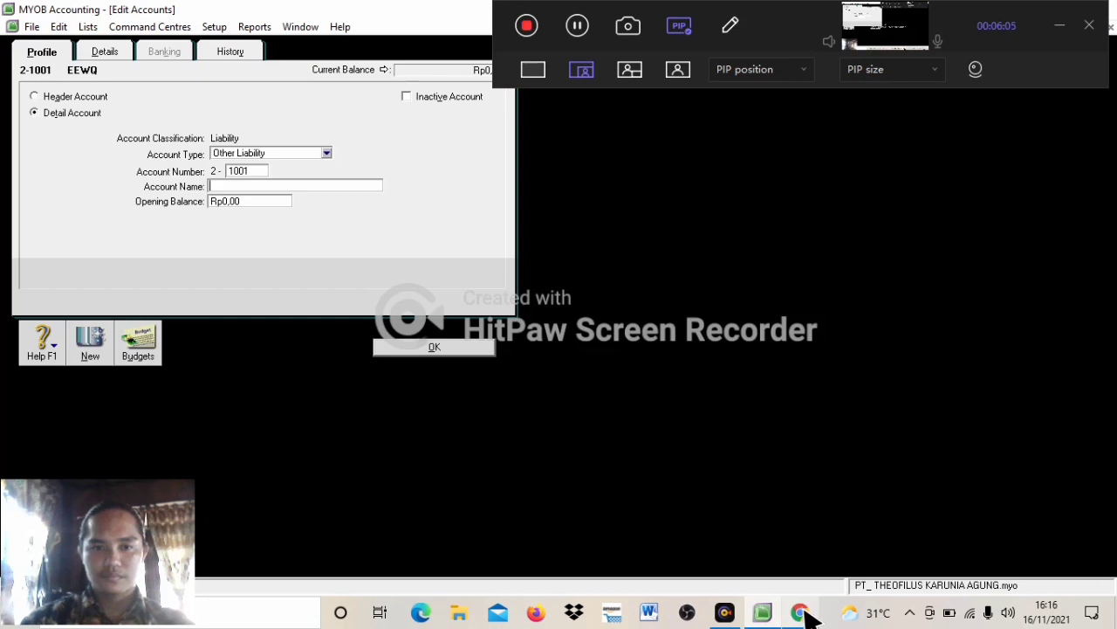
pyautogui.click(802, 613)
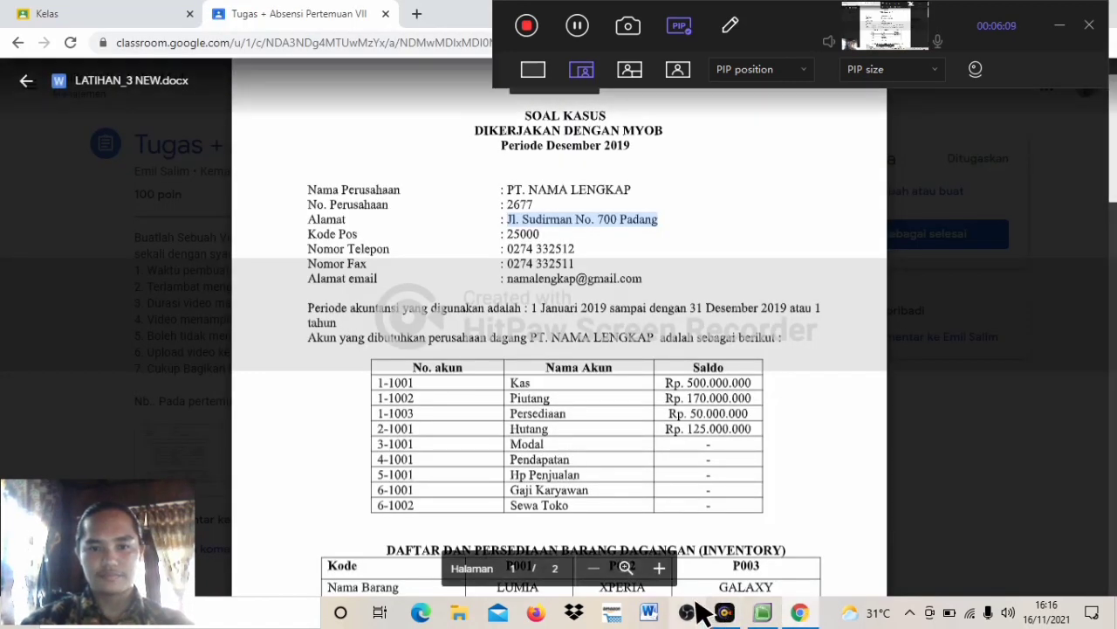
pyautogui.click(765, 614)
pyautogui.write('HUTANG')
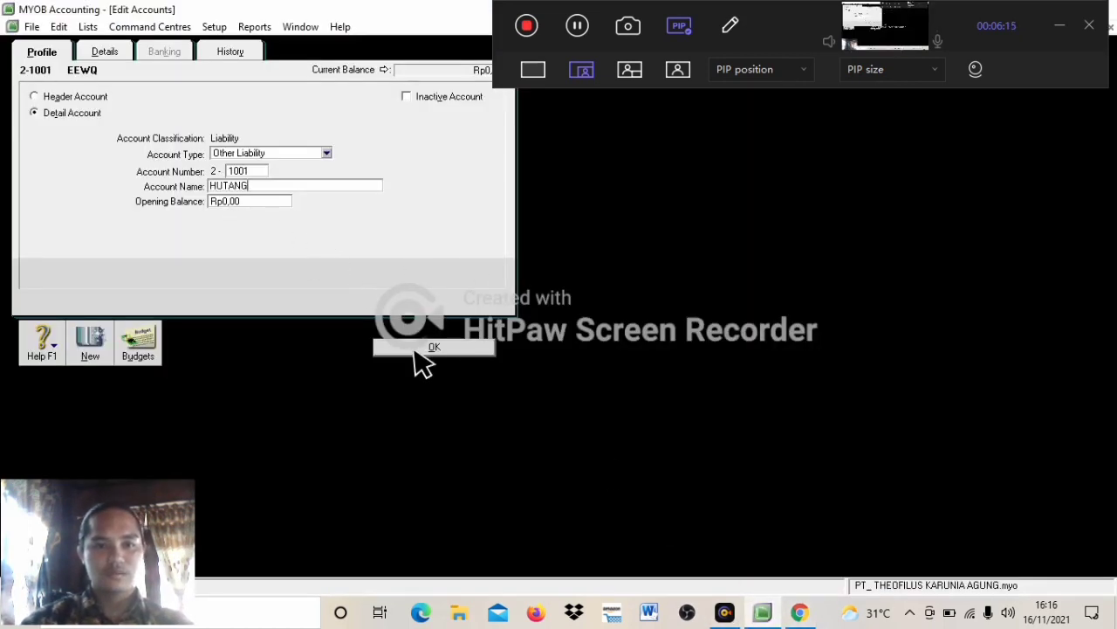
# Step: Set the HUTANG account's opening balance to 125000000, consulting the balance table in the Chrome case document
pyautogui.click(800, 614)
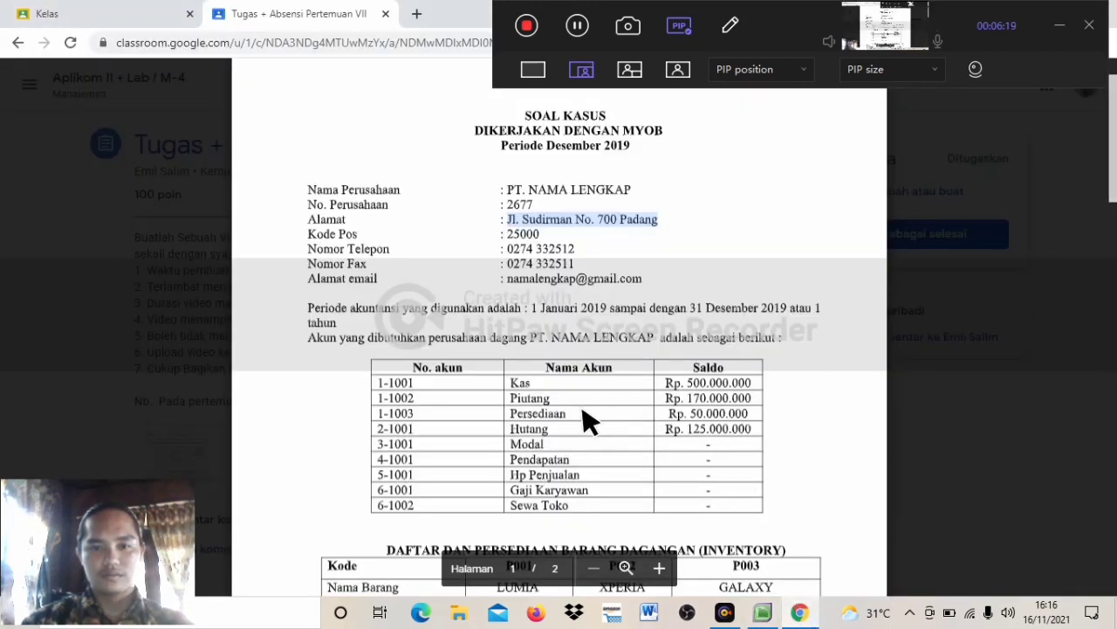
pyautogui.click(763, 614)
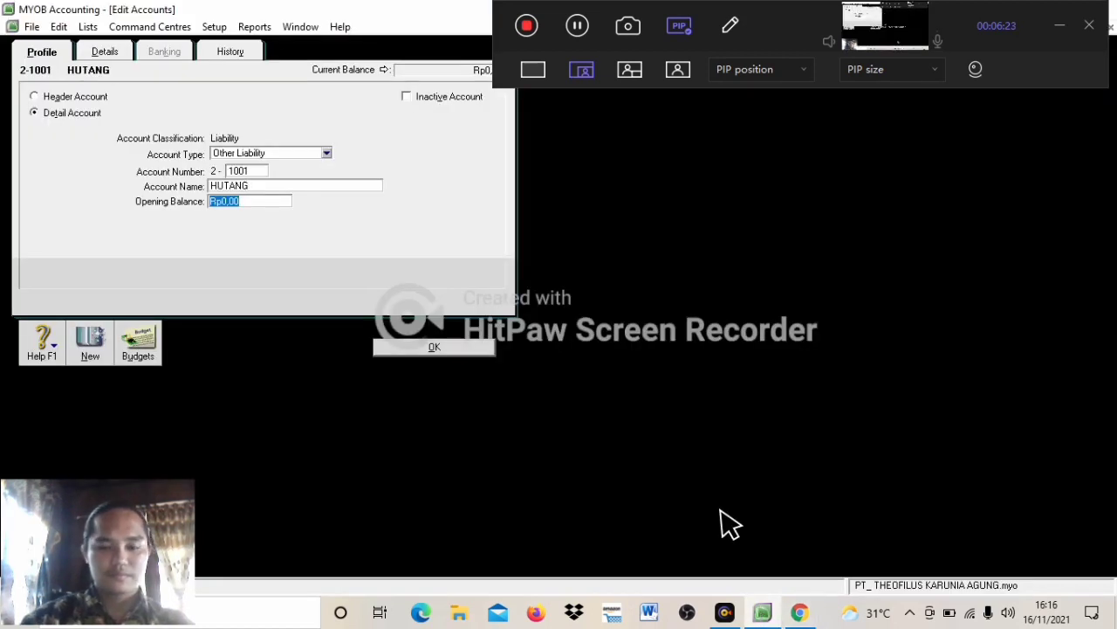
pyautogui.write('125000000')
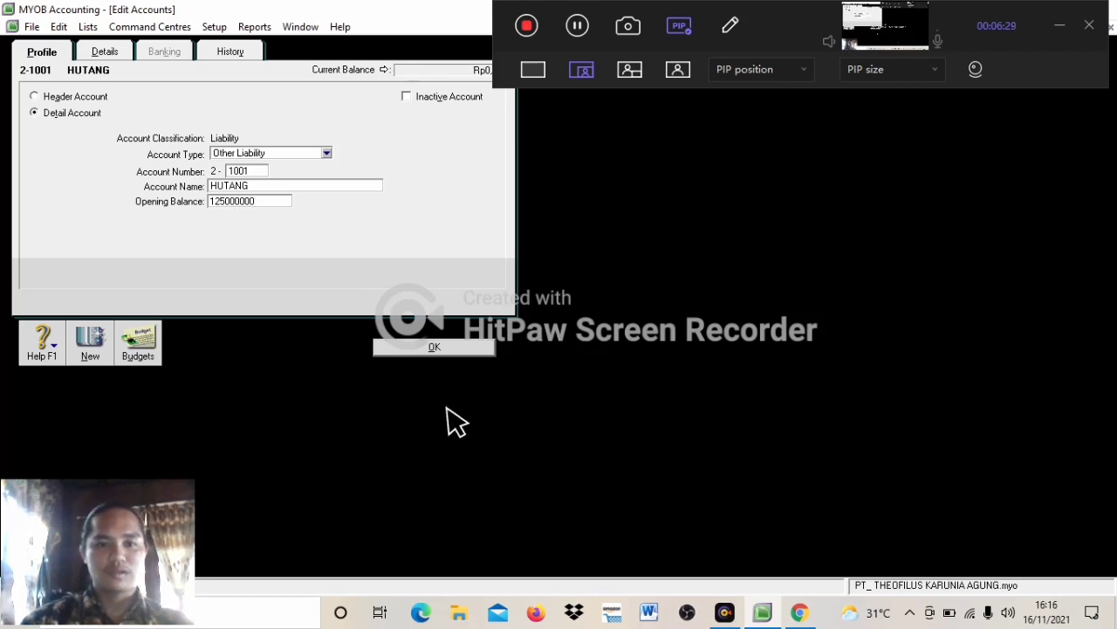
pyautogui.press('Tab')
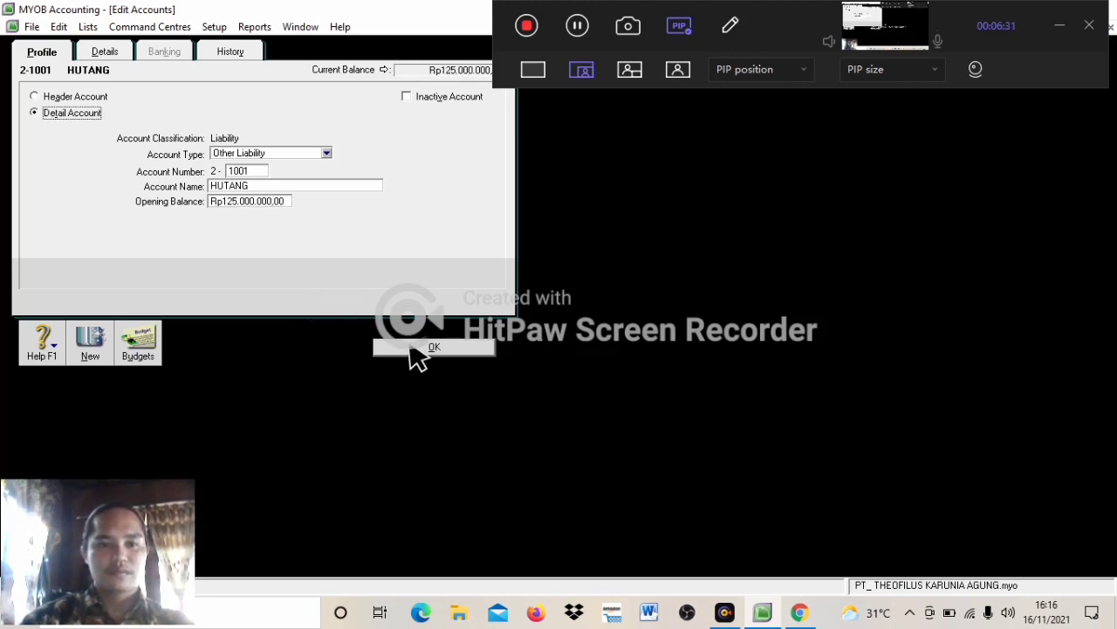
# Step: Confirm the HUTANG account and create an Equity account numbered 3-1001 and named MODAL, consulting the account table in the Chrome case document
pyautogui.click(412, 347)
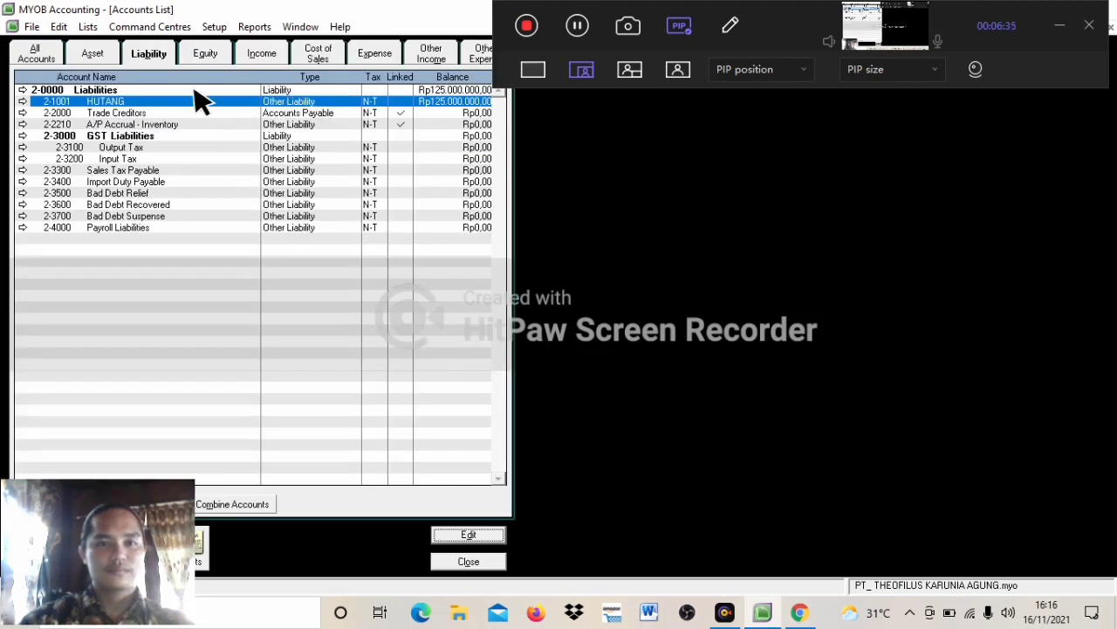
pyautogui.click(213, 54)
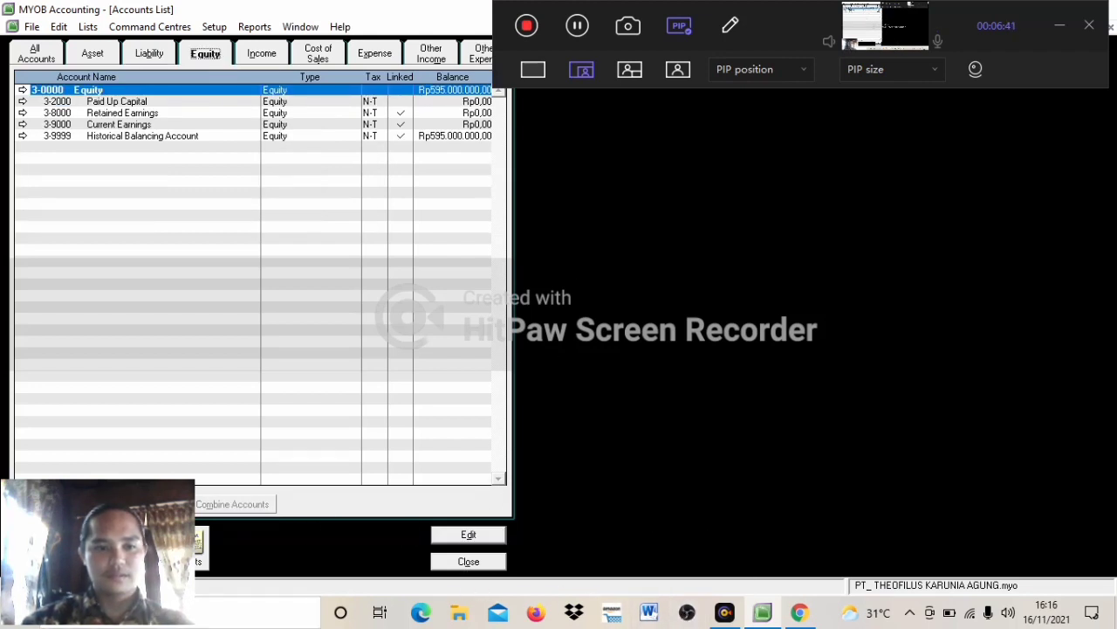
pyautogui.click(138, 550)
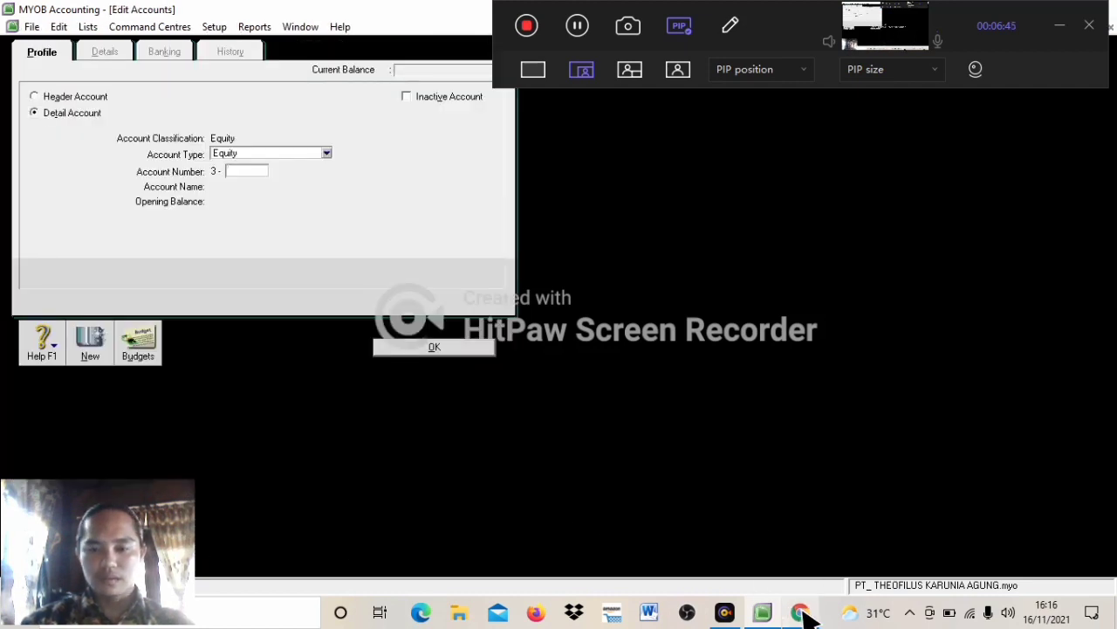
pyautogui.moveTo(804, 616)
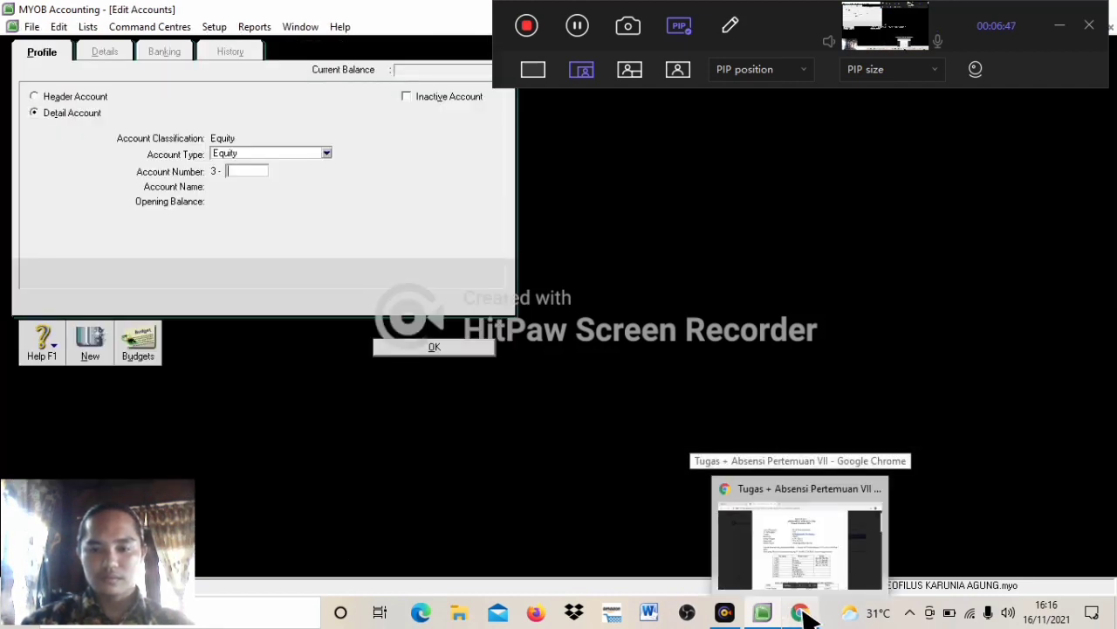
pyautogui.click(805, 615)
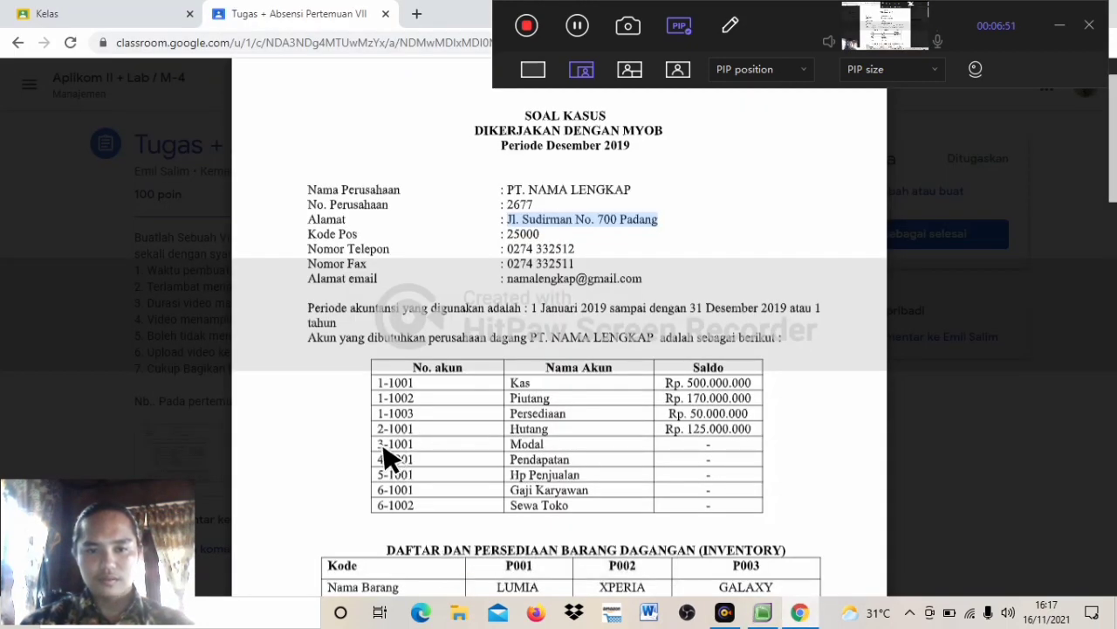
pyautogui.click(764, 614)
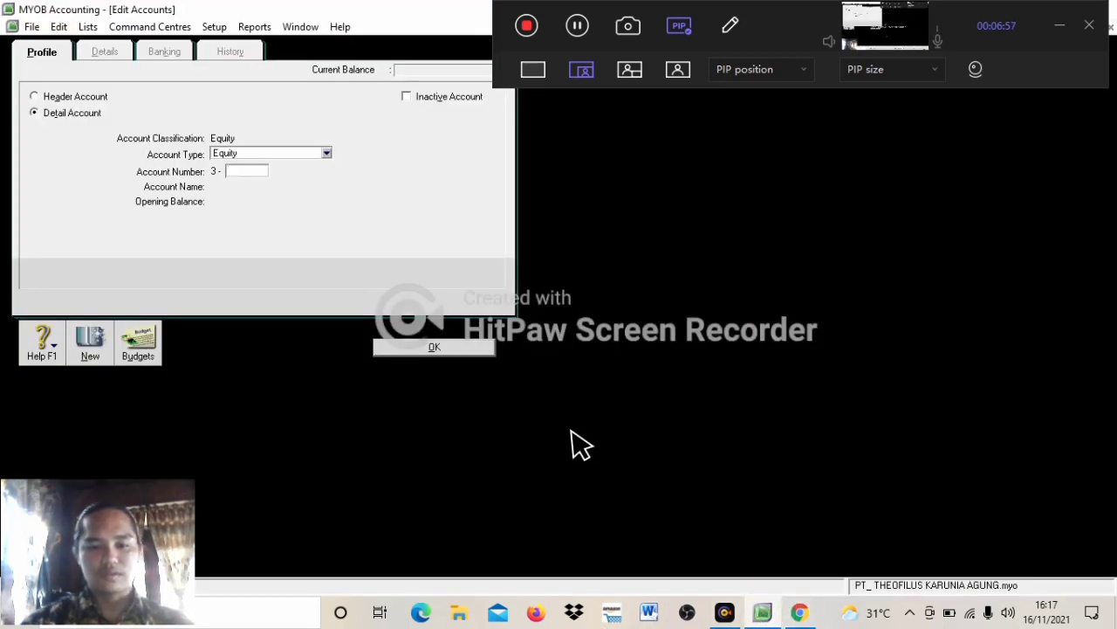
pyautogui.write('1001')
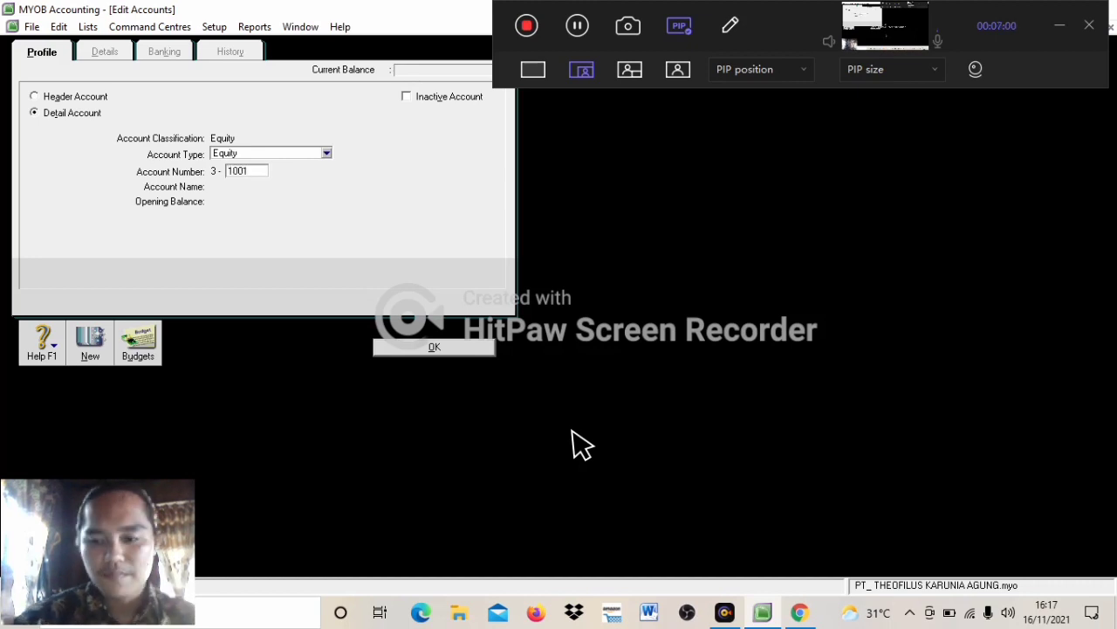
pyautogui.press('Tab')
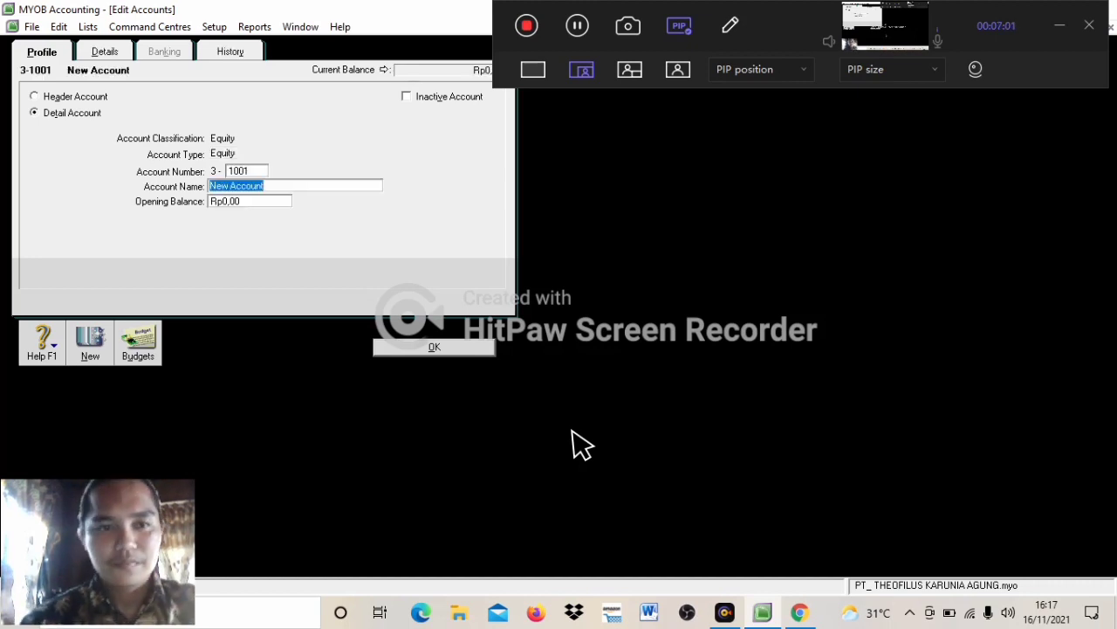
pyautogui.press('BackSpace')
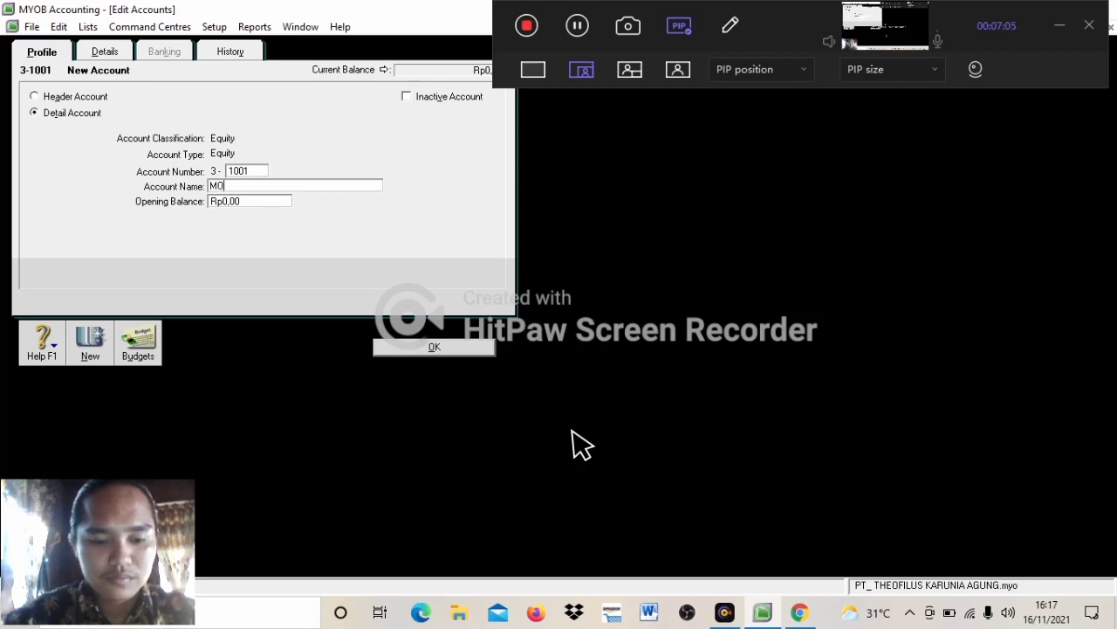
pyautogui.press('Tab')
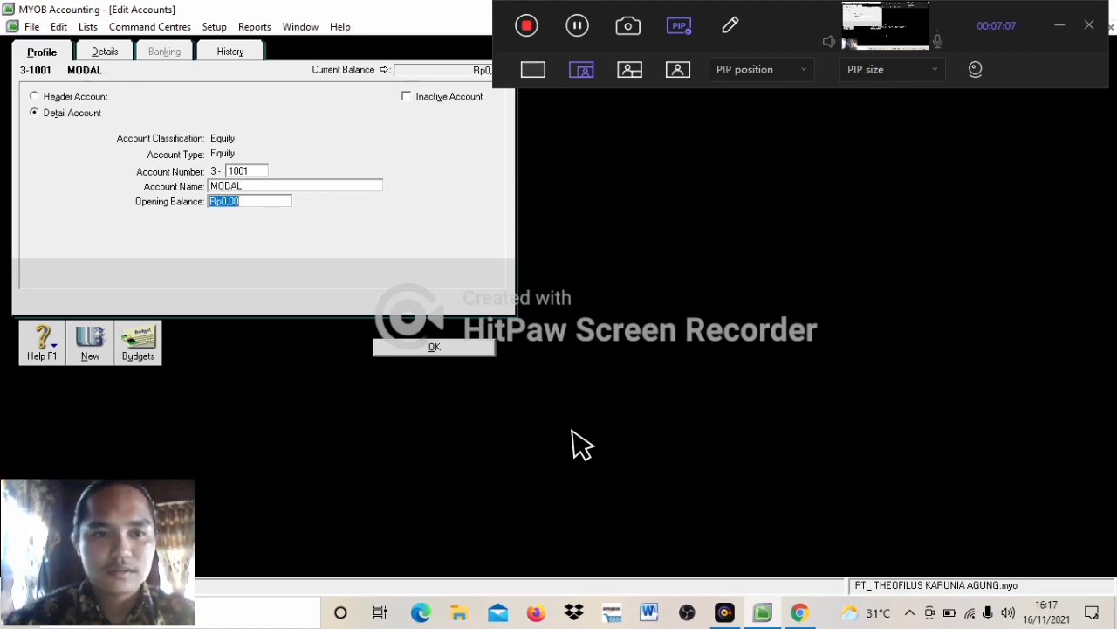
pyautogui.click(446, 349)
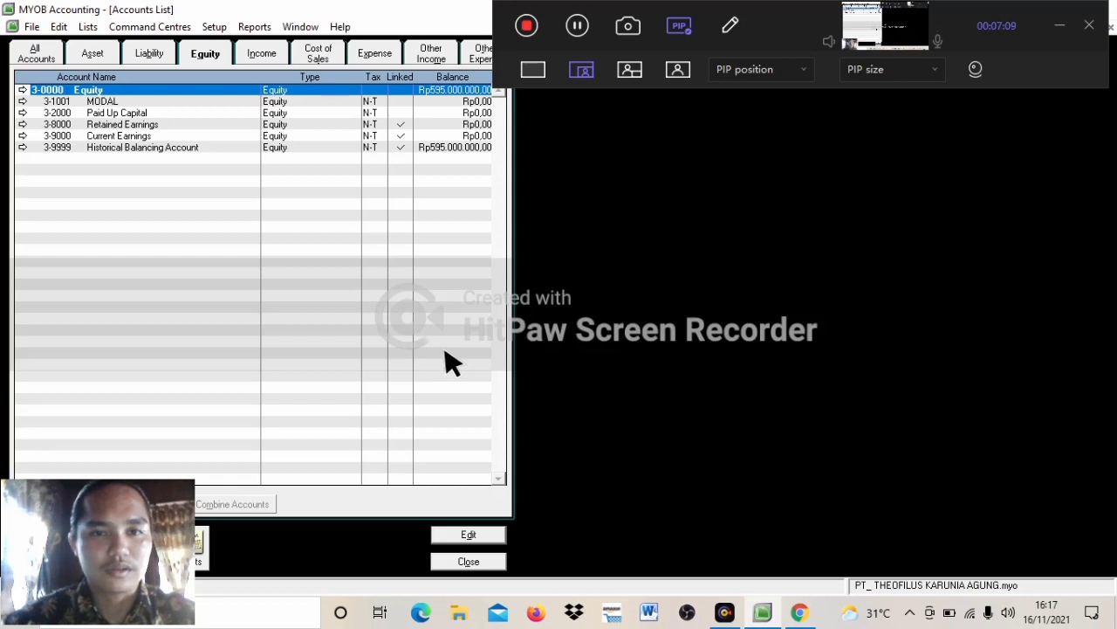
# Step: Create an Income account numbered 4-1001 and named PENDAPATAN, and confirm it
pyautogui.click(267, 59)
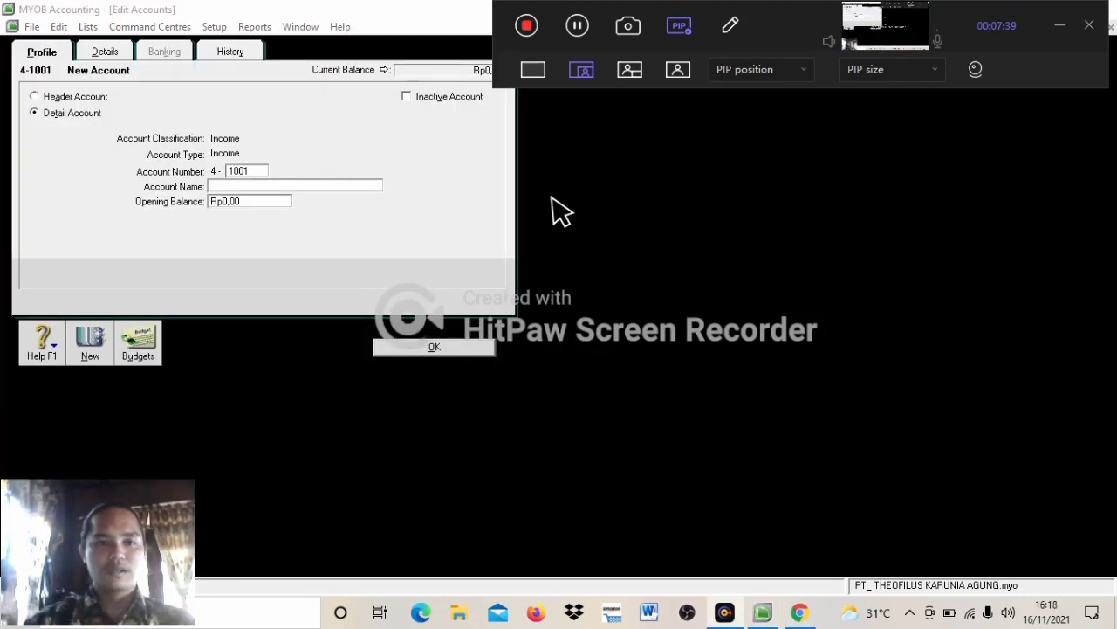
pyautogui.click(250, 194)
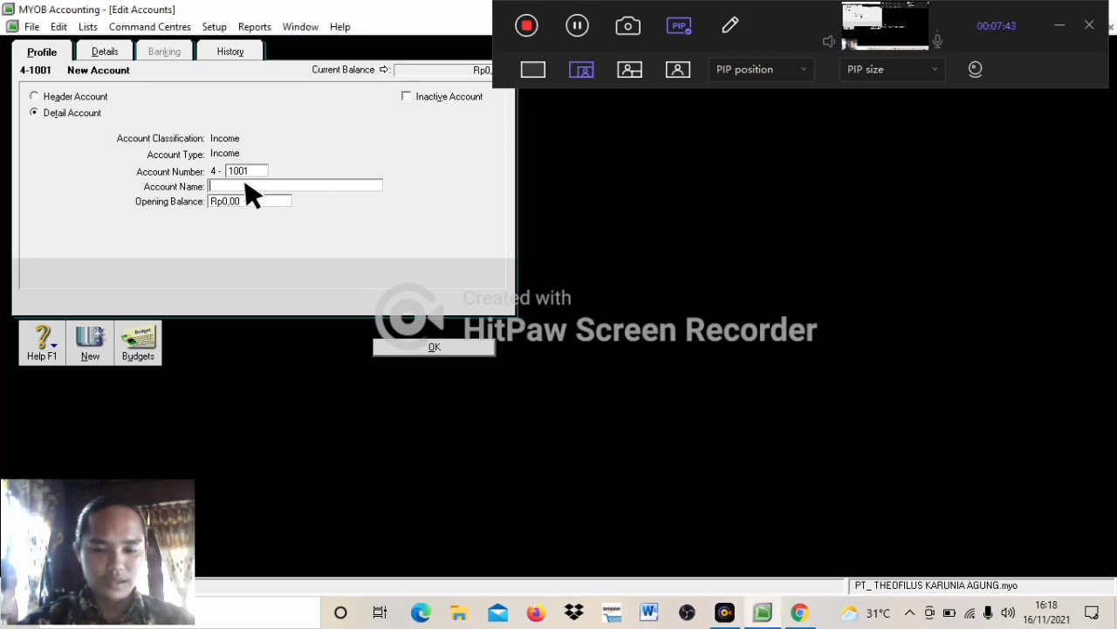
pyautogui.write('PEN')
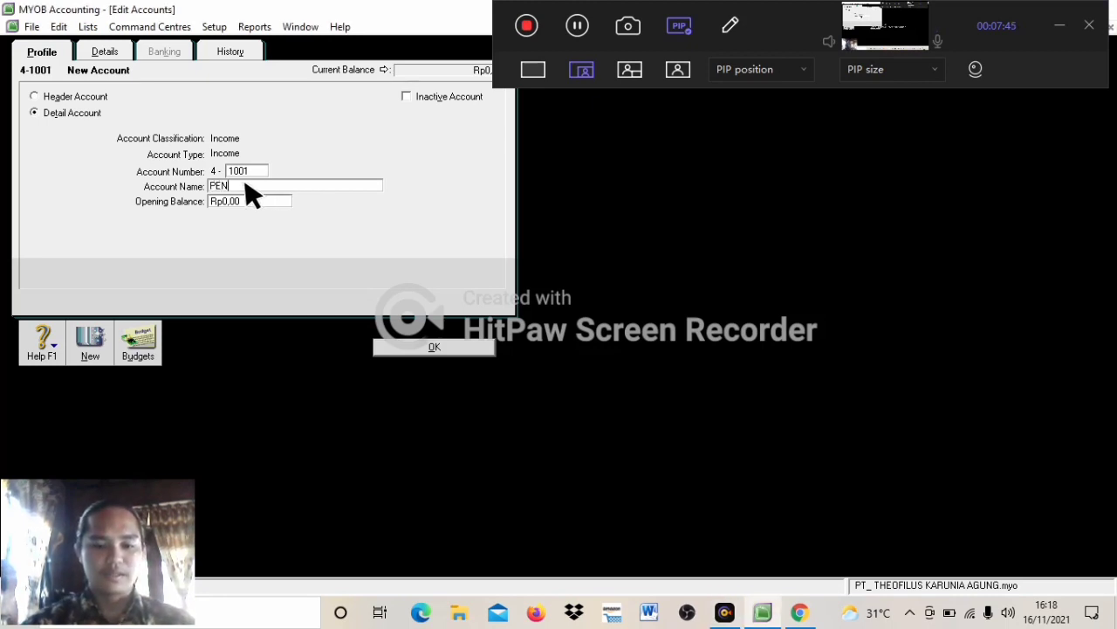
pyautogui.write('DAPATAN')
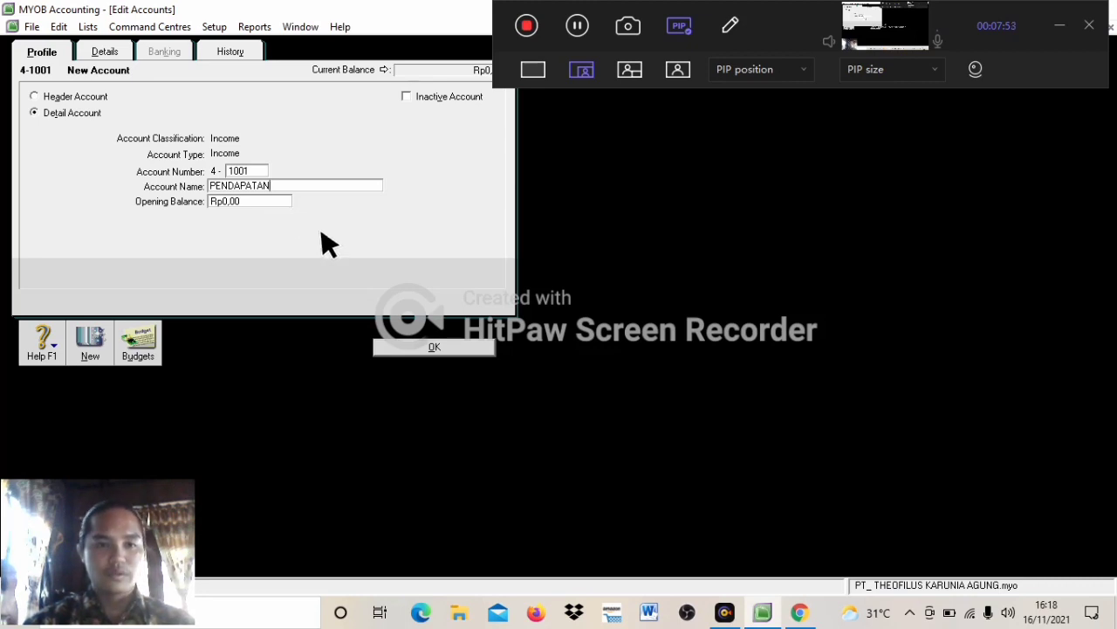
pyautogui.click(435, 347)
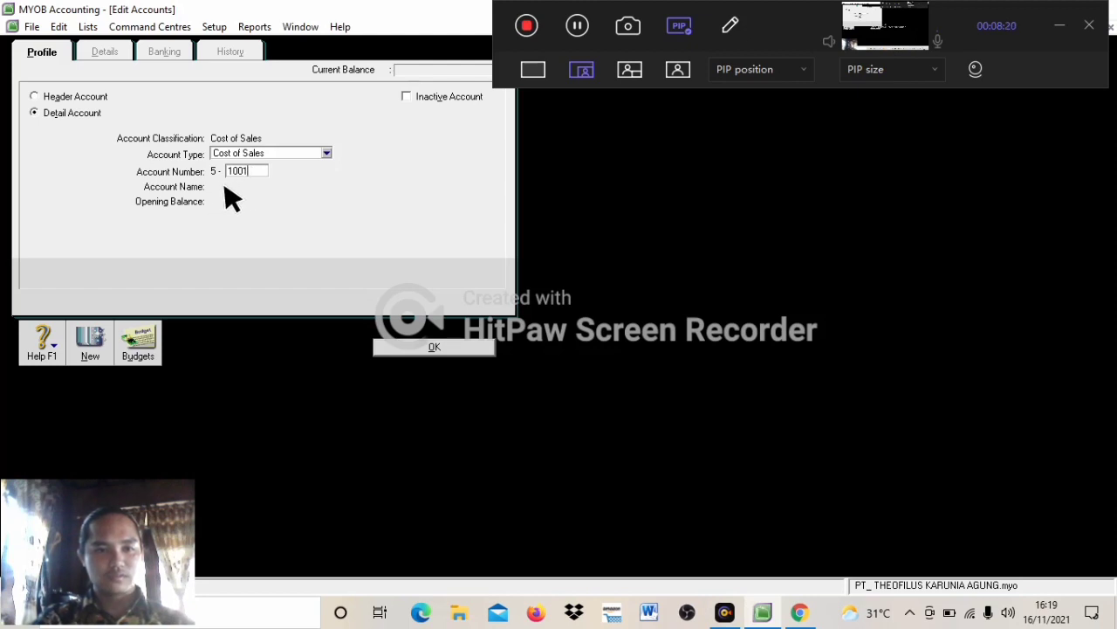
# Step: Create a Cost of Sales account numbered 5-1001 and named HP PENJUALAN, and return to the Accounts List
pyautogui.press('Tab')
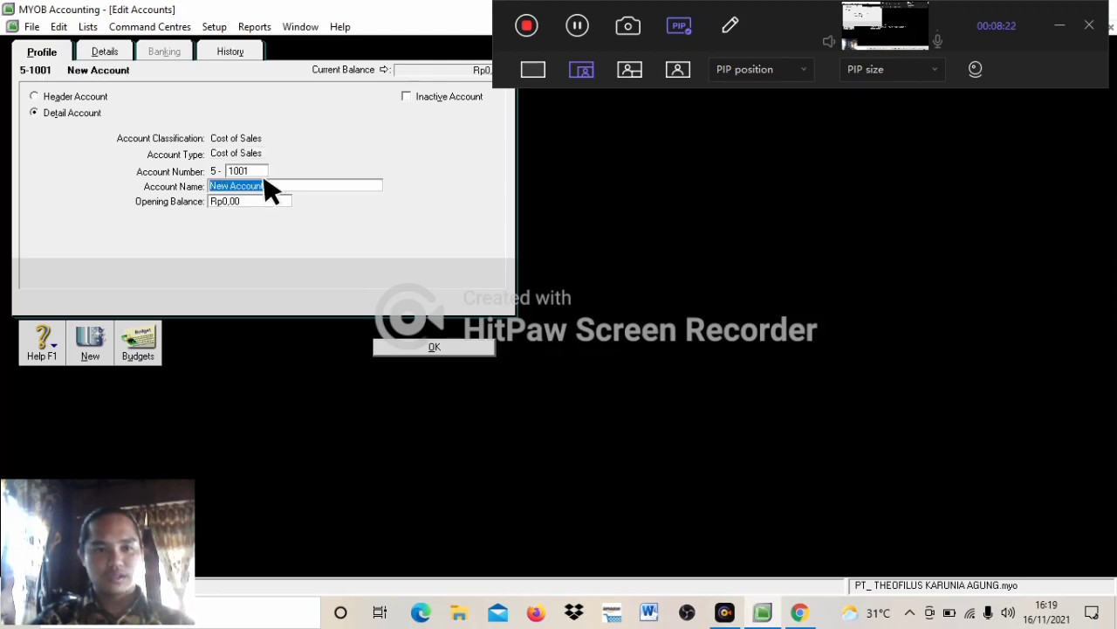
pyautogui.click(284, 190)
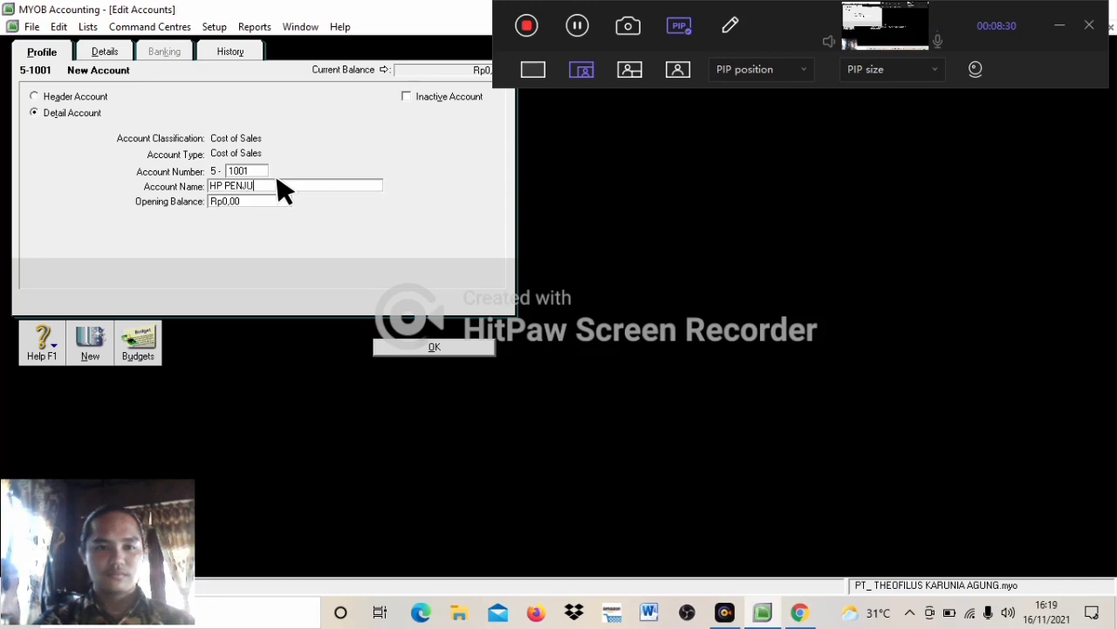
pyautogui.write('HP PENJUALAN')
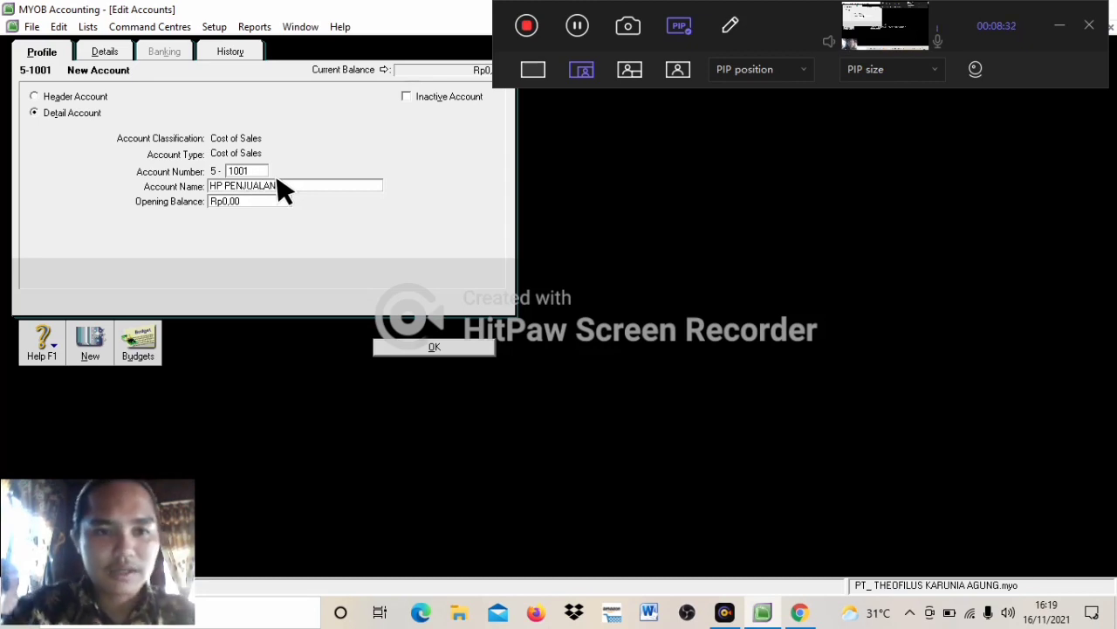
pyautogui.click(277, 201)
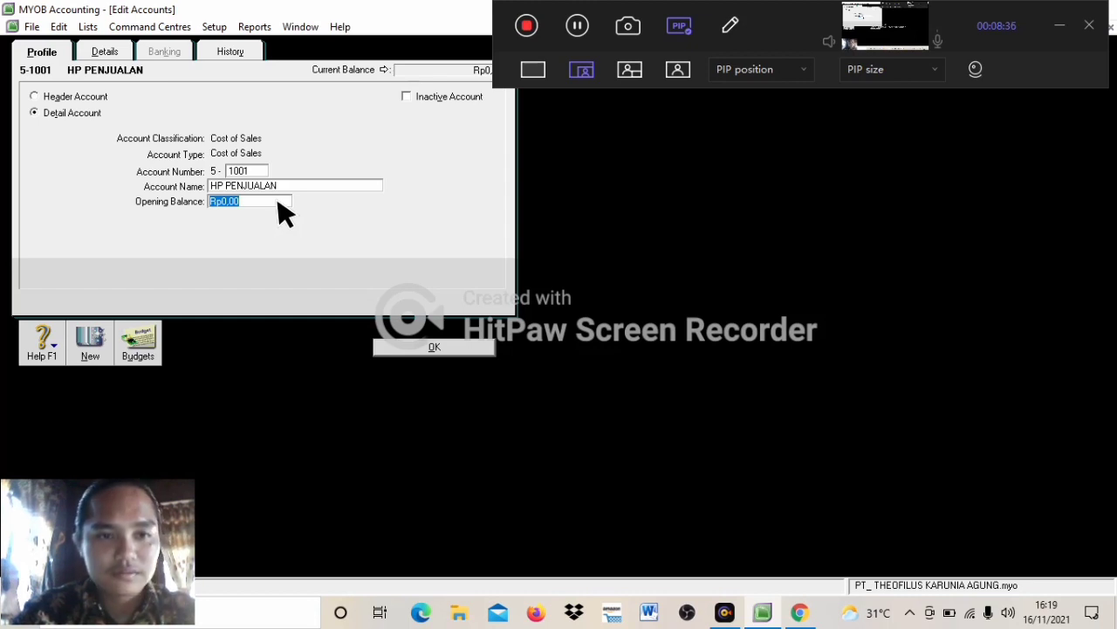
pyautogui.press('Tab')
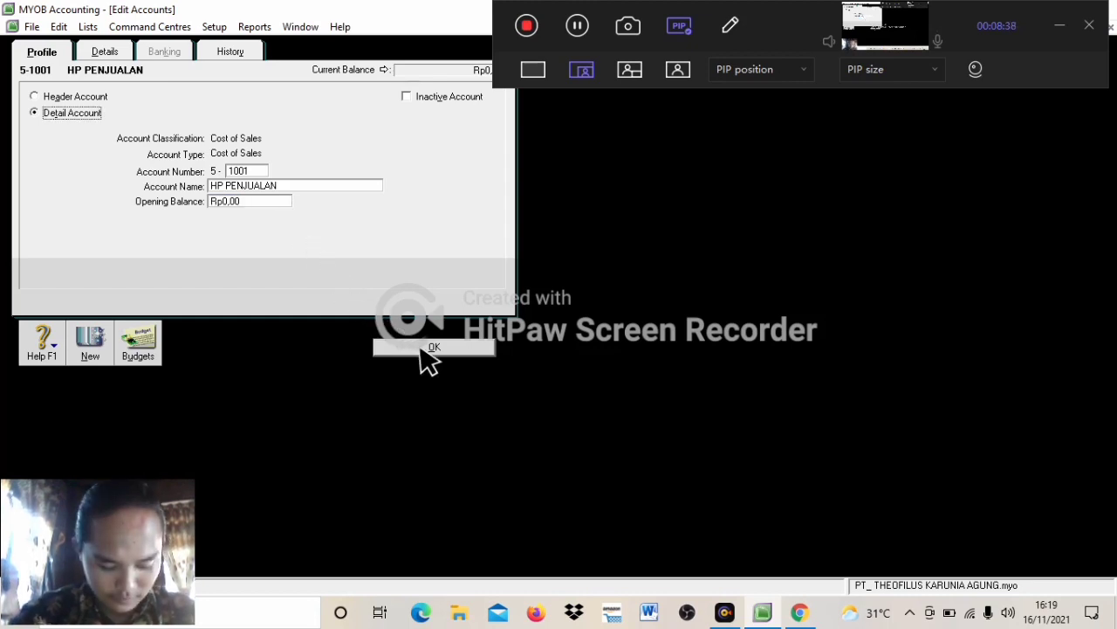
pyautogui.click(448, 349)
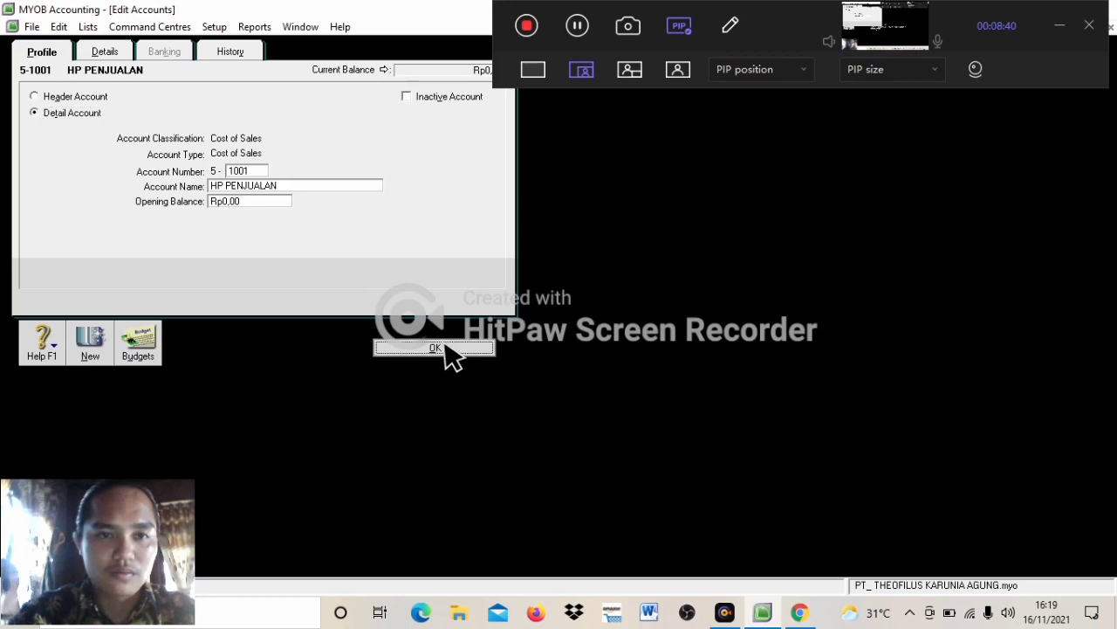
# Step: Create an Expense account numbered 6-1001 and named GAJI KARYAWAN, keeping its opening balance at zero
pyautogui.click(384, 63)
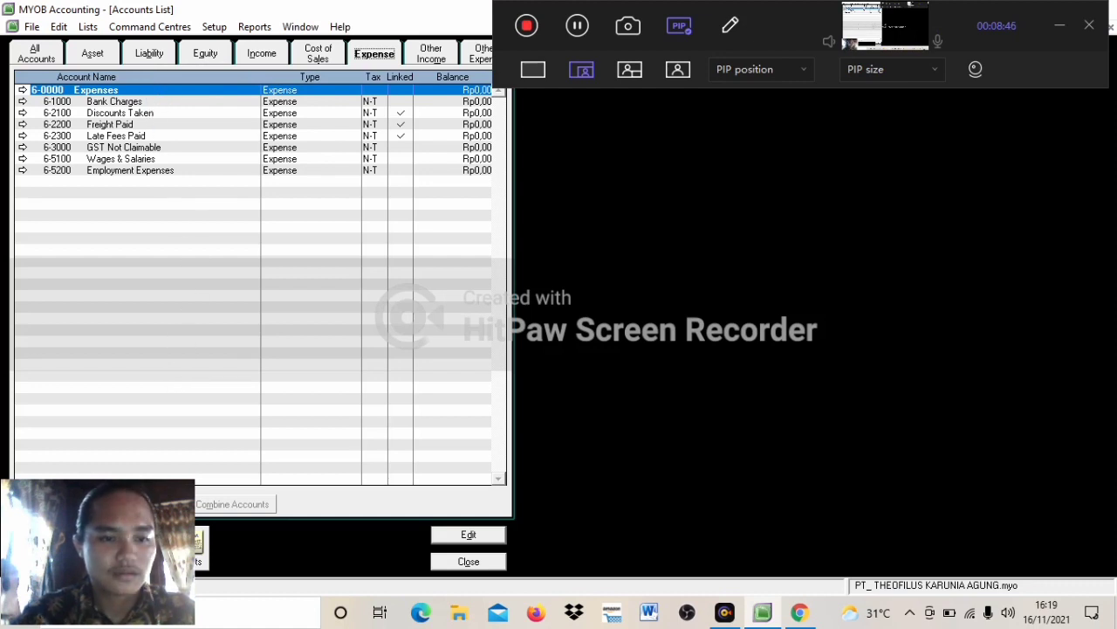
pyautogui.click(132, 548)
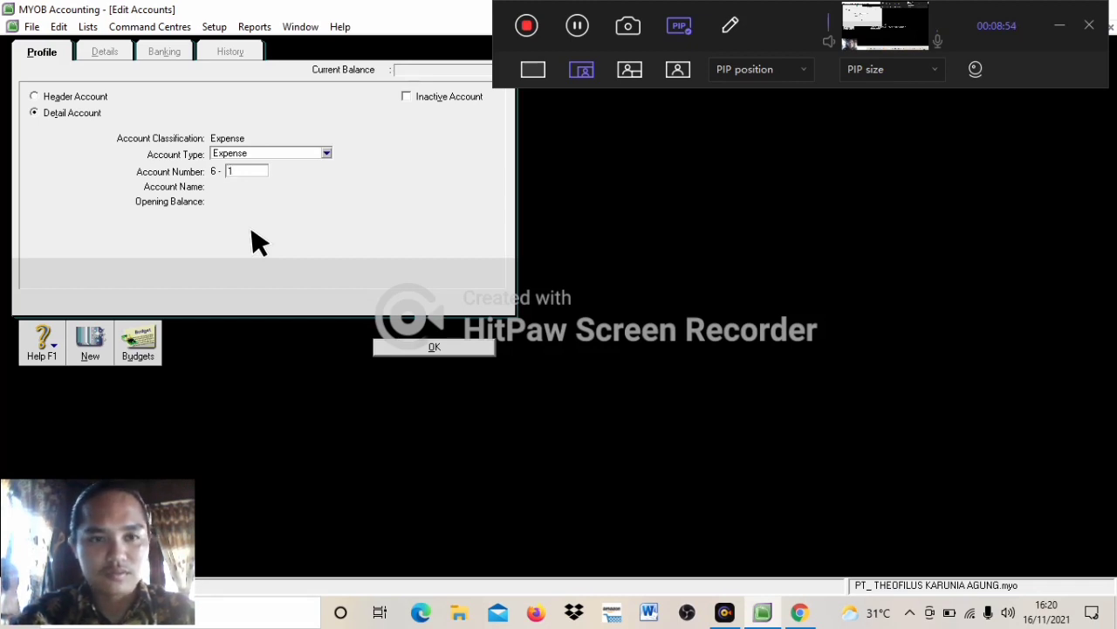
pyautogui.write('1001')
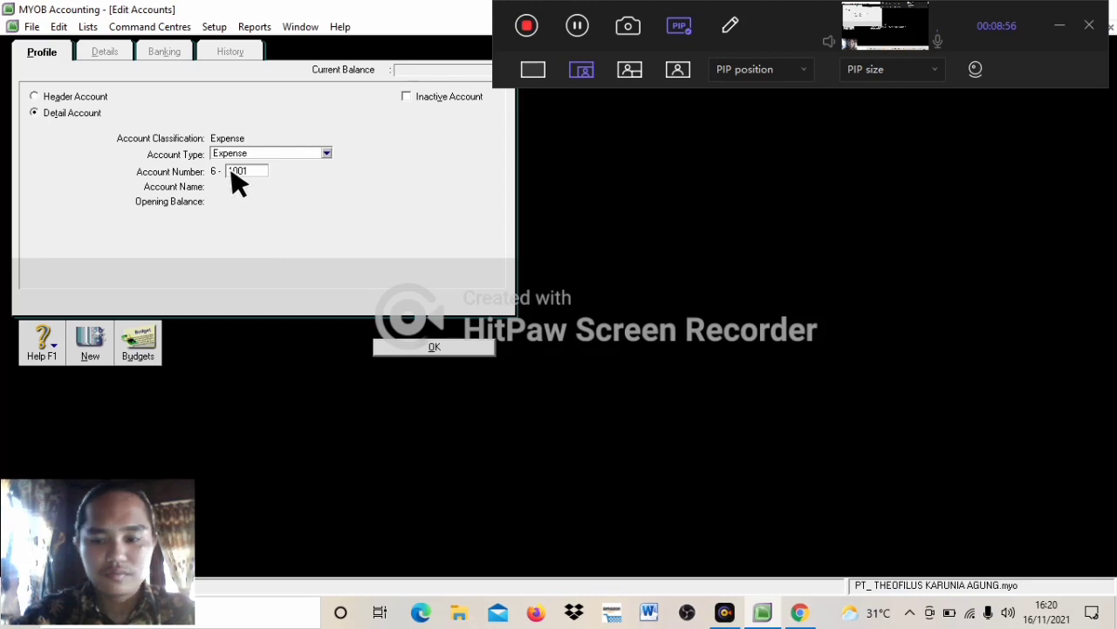
pyautogui.press('Tab')
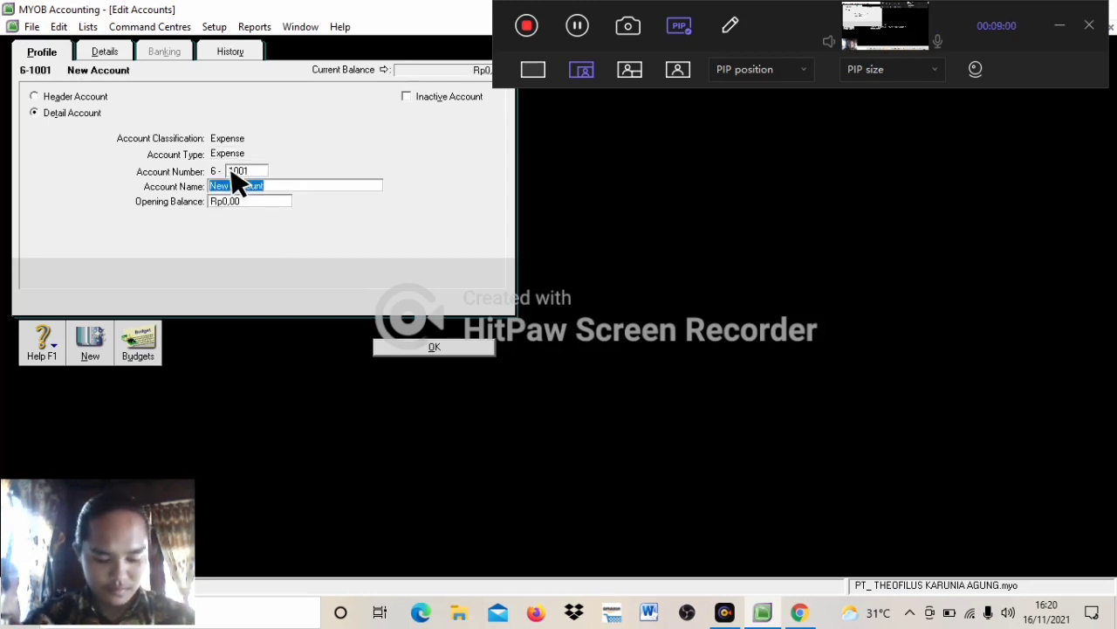
pyautogui.press('BackSpace')
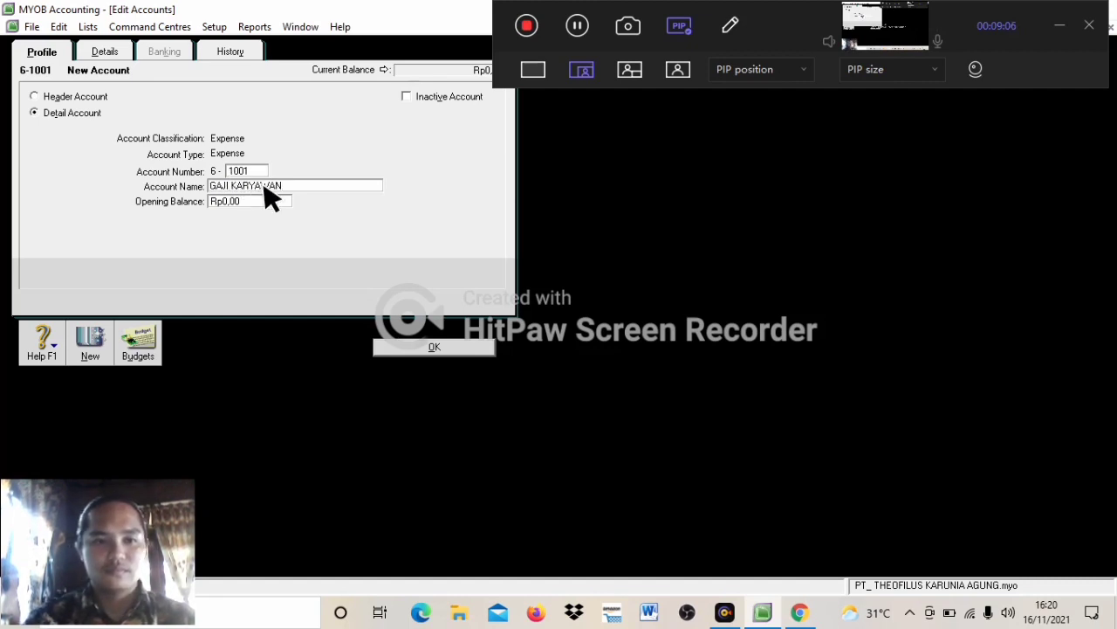
pyautogui.press('Tab')
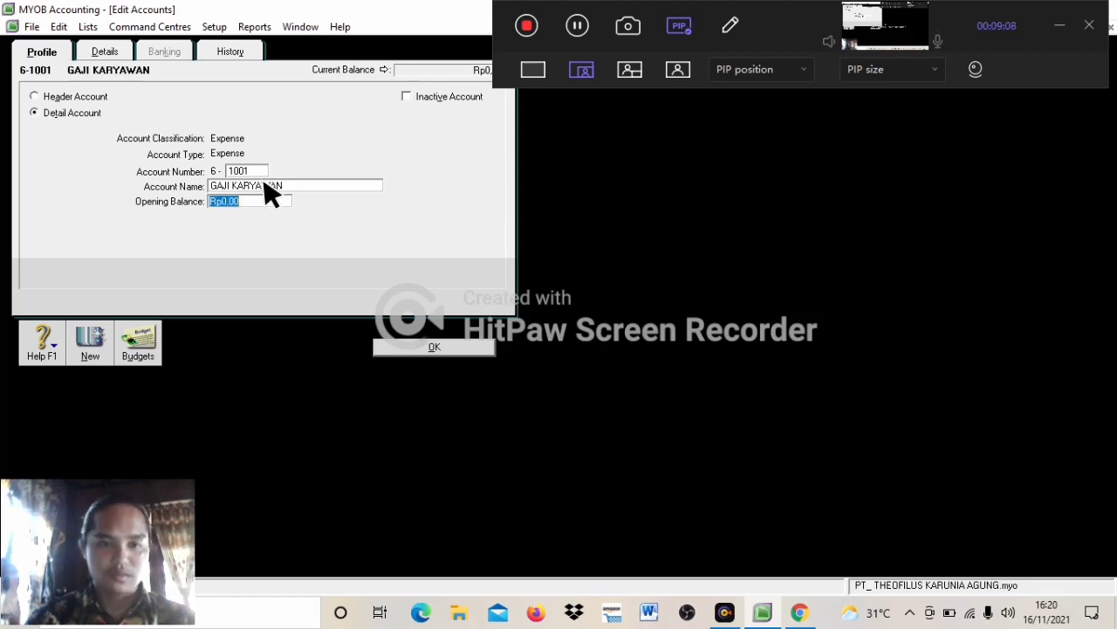
pyautogui.press('Tab')
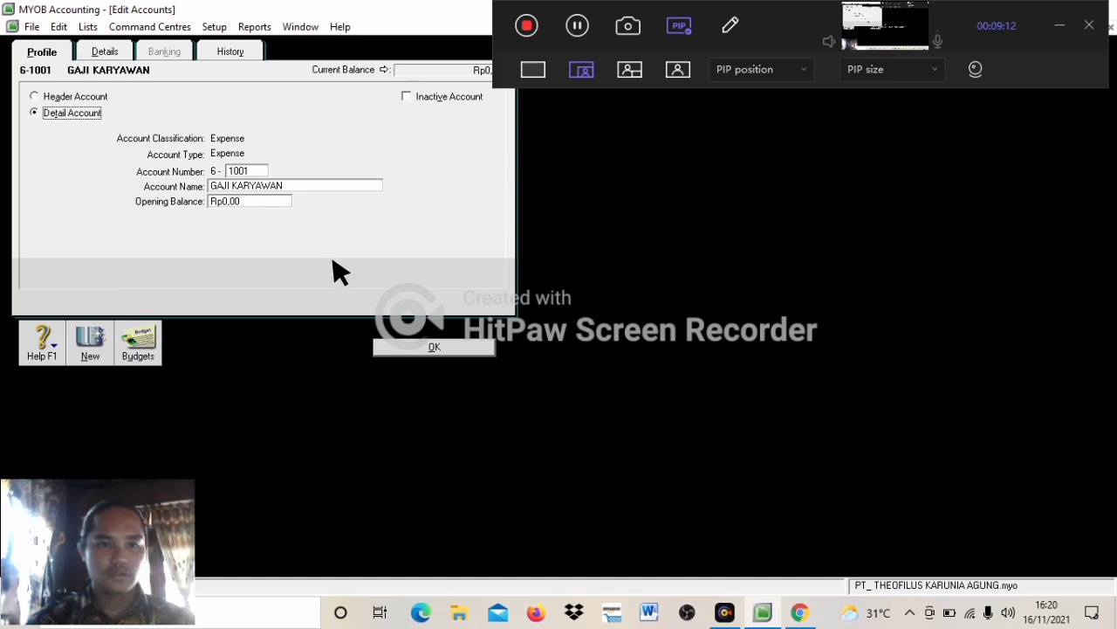
# Step: Create another Expense account numbered 6-1002 and named SEWA TOKO, and return to the Accounts List
pyautogui.click(89, 353)
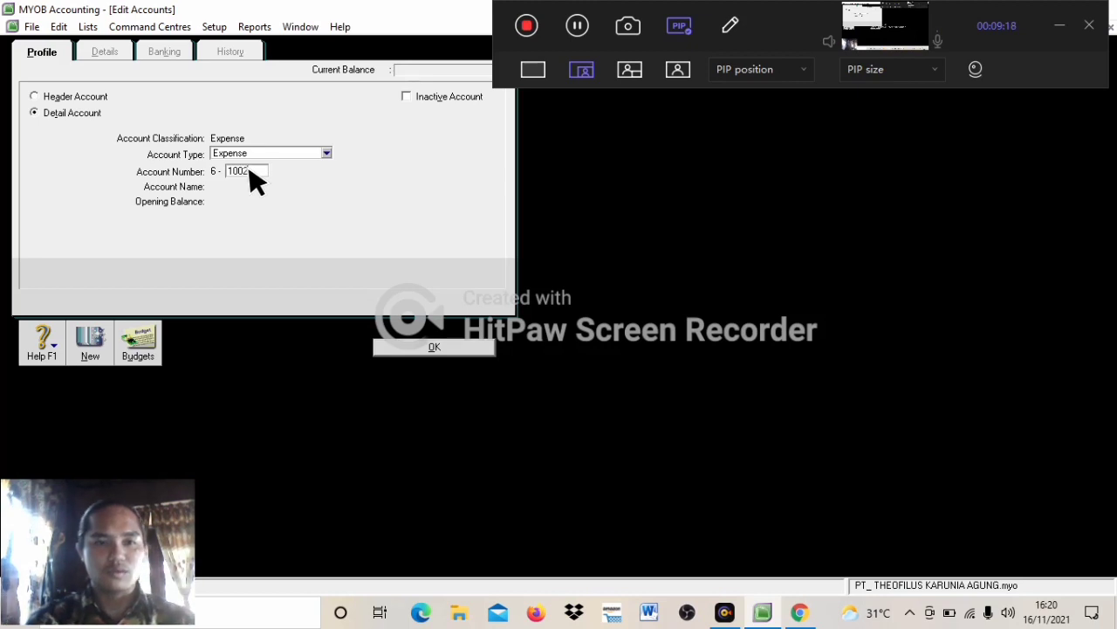
pyautogui.press('Tab')
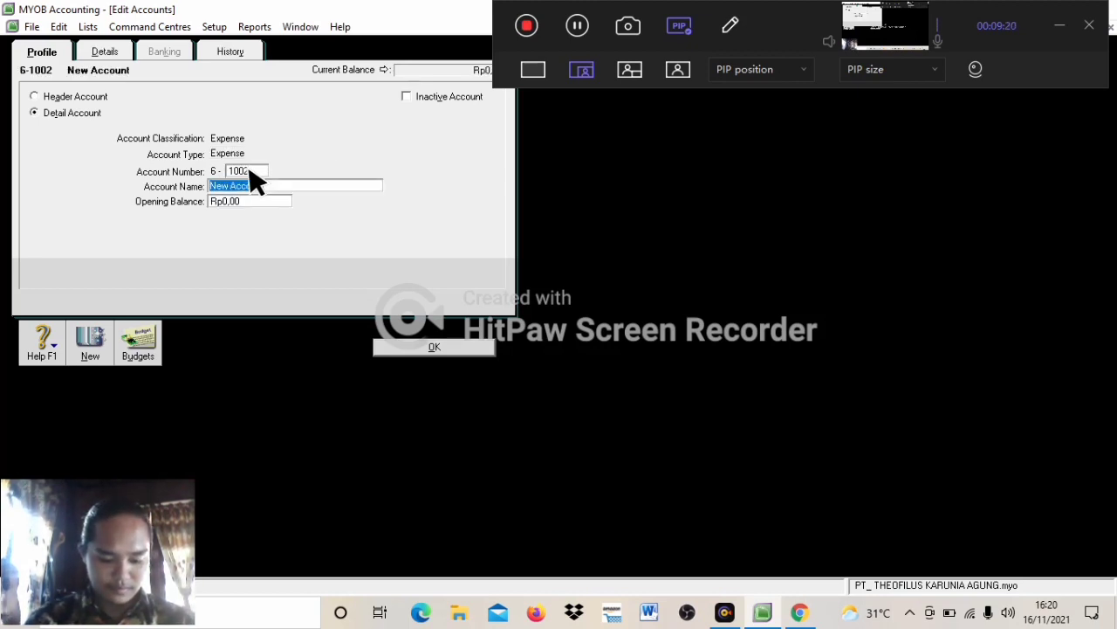
pyautogui.press('BackSpace')
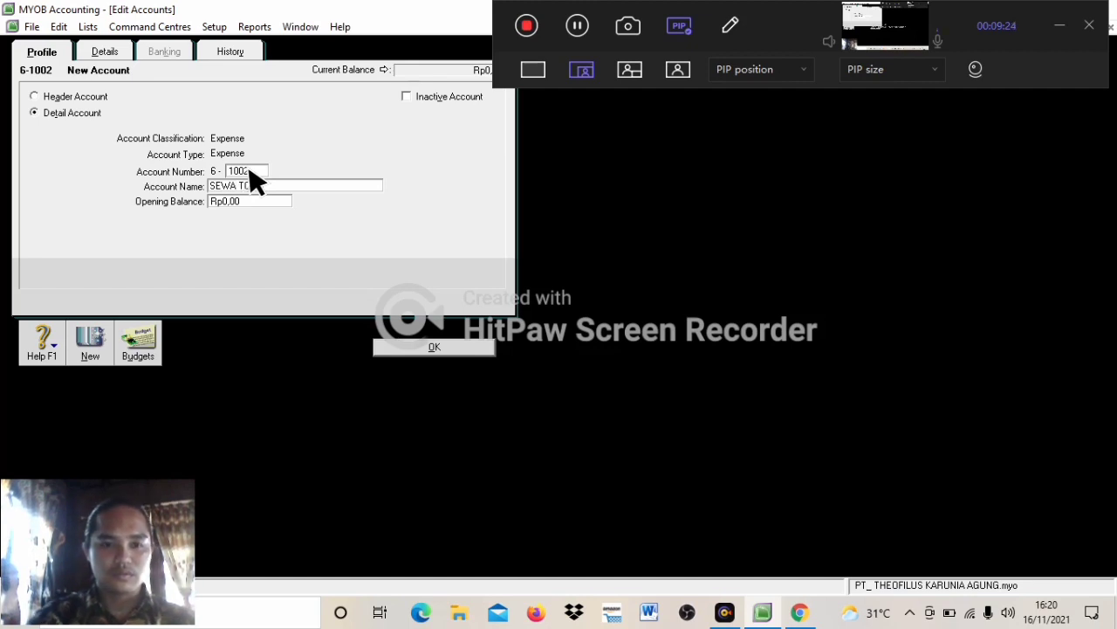
pyautogui.press('Tab')
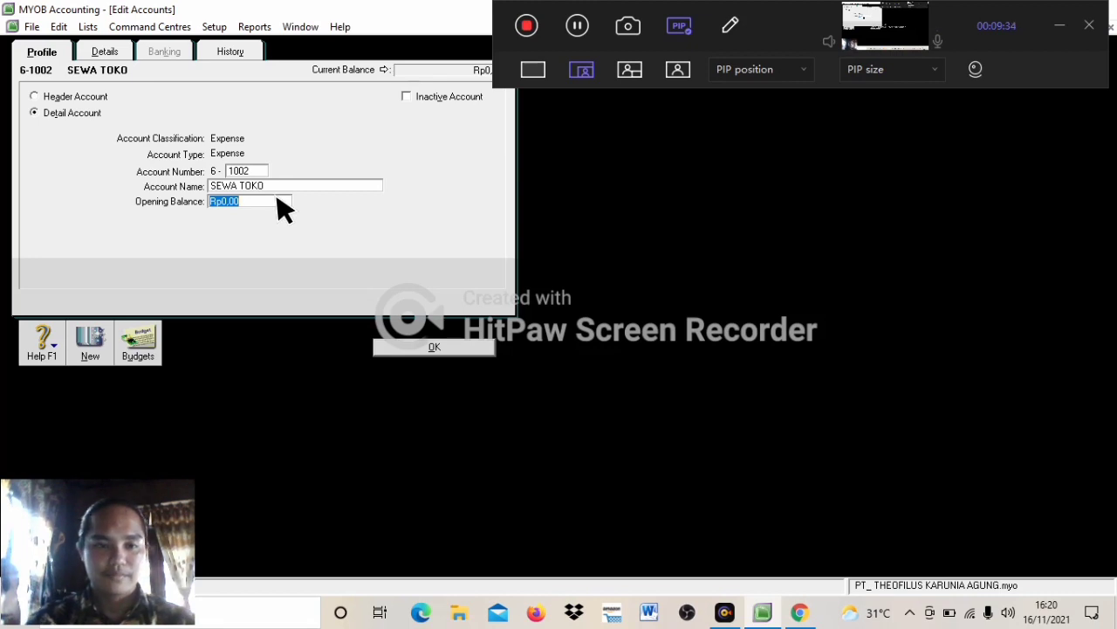
pyautogui.press('Tab')
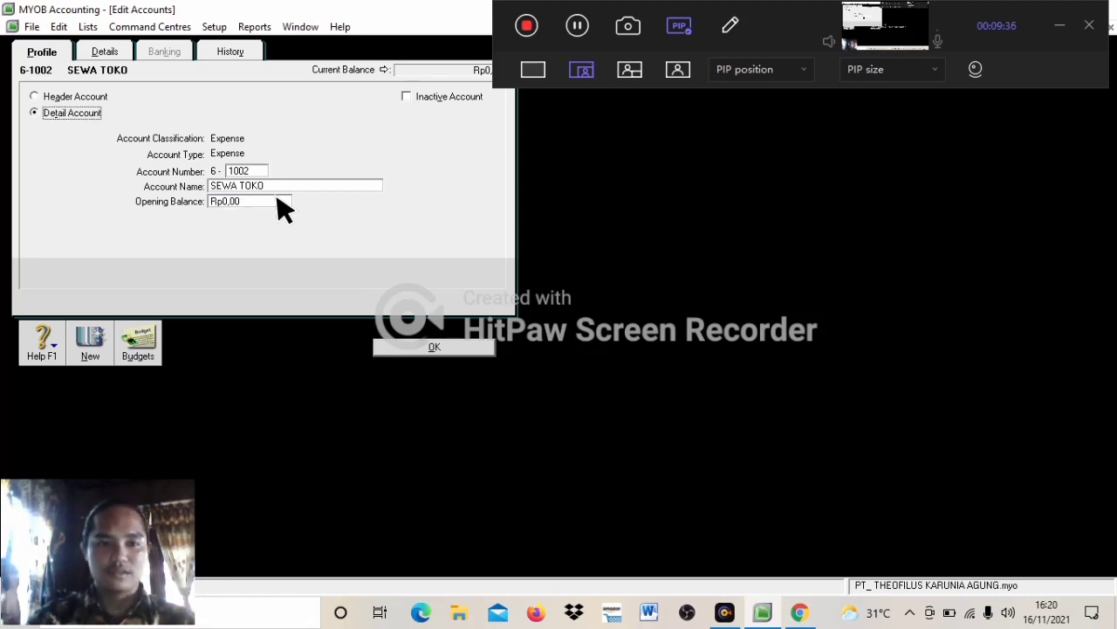
pyautogui.click(432, 346)
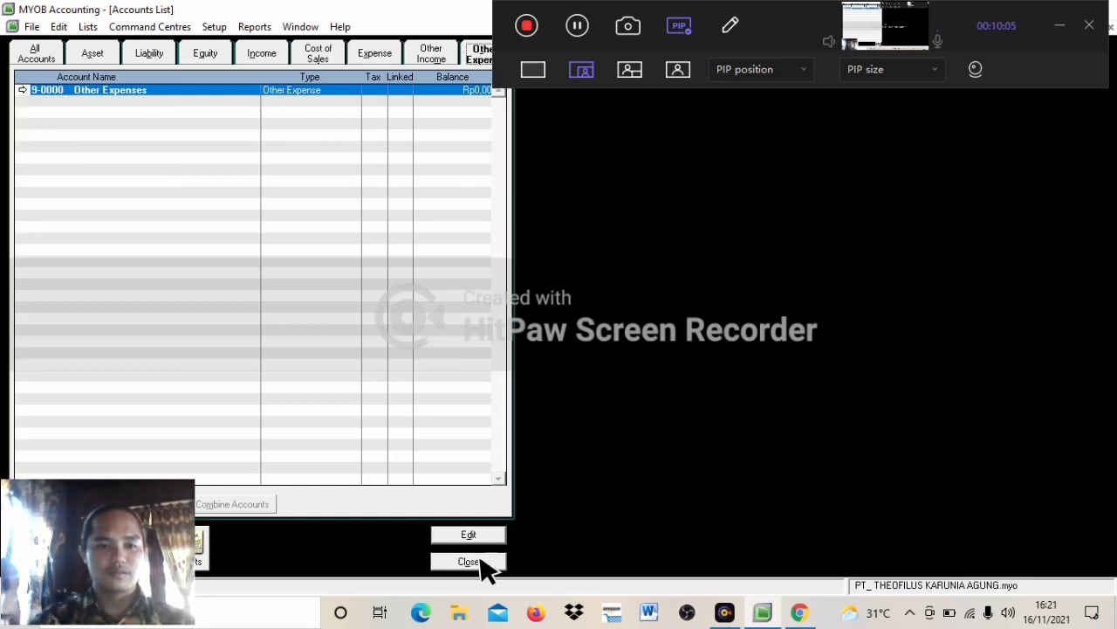
# Step: Close the Accounts List and start a new item record from the inventory Items List
pyautogui.click(482, 564)
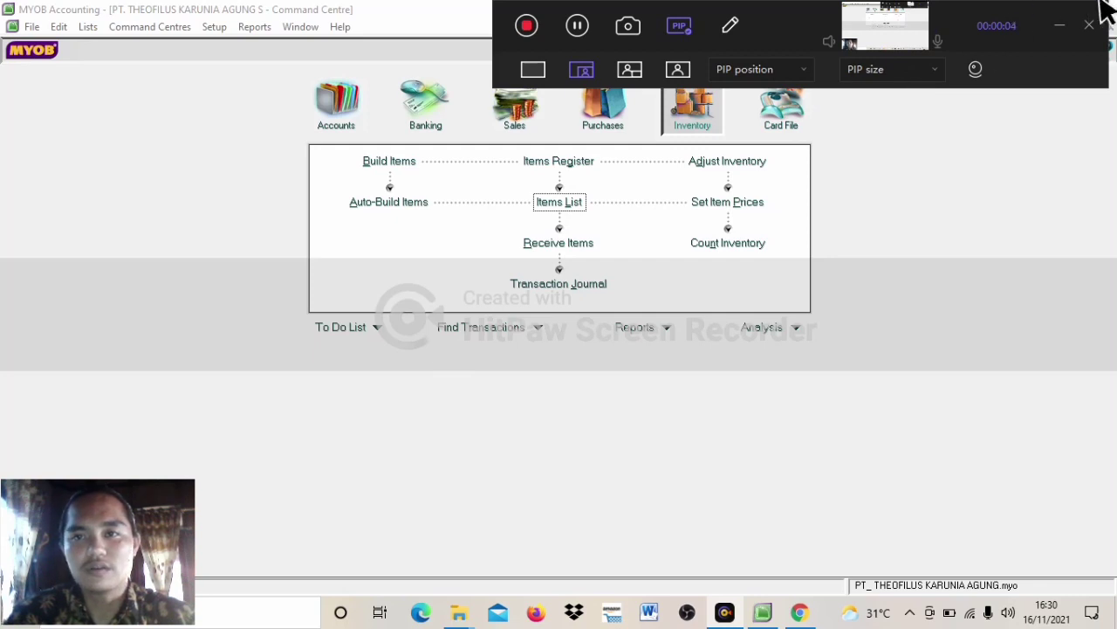
pyautogui.click(1064, 29)
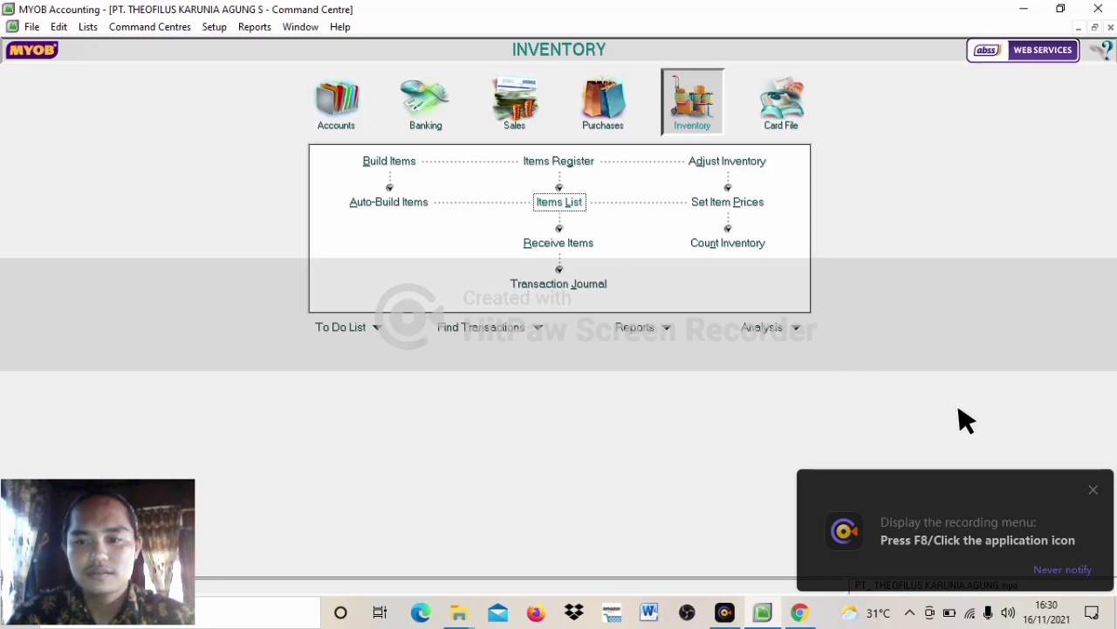
pyautogui.click(1092, 487)
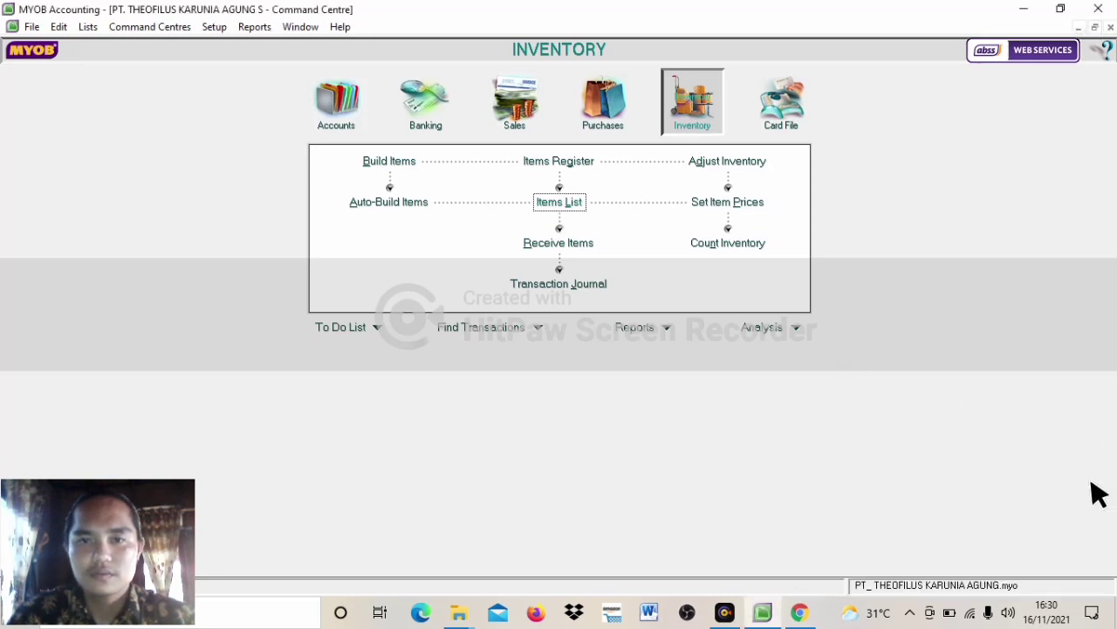
pyautogui.click(549, 209)
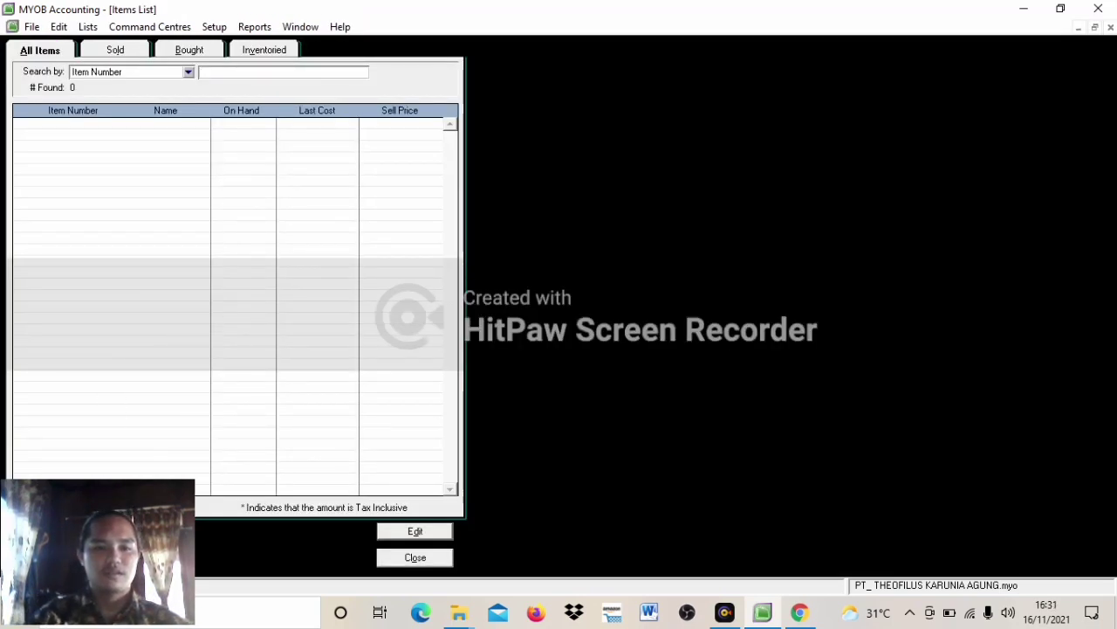
pyautogui.hotkey('alt', 'n')
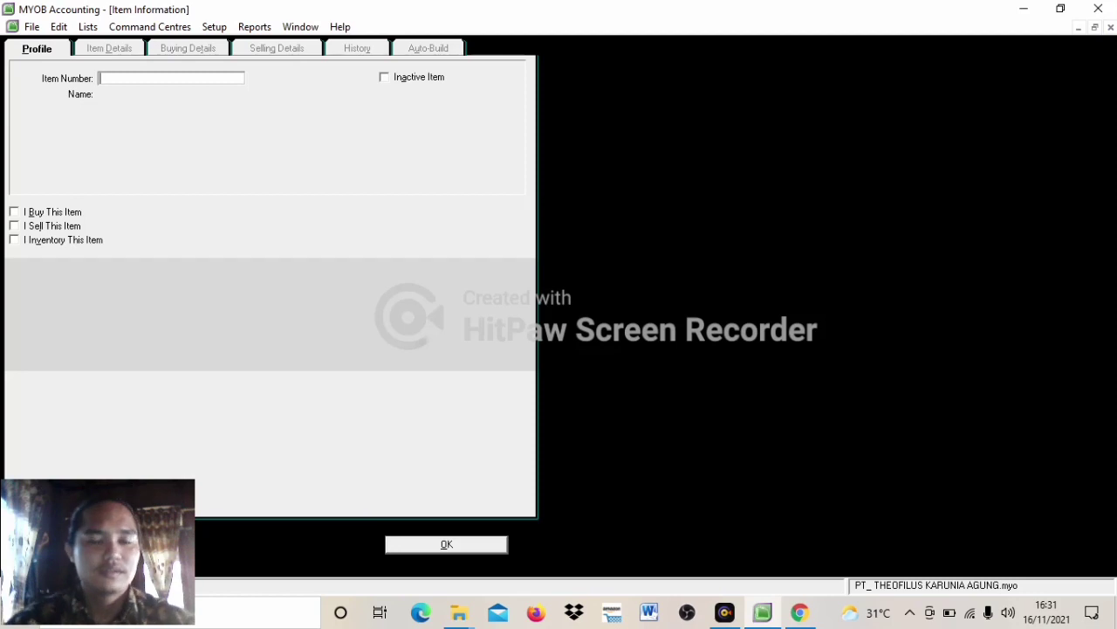
# Step: Consult the inventory table in the browser's assignment document, and give the new MYOB item the number P001 and name LUMIA
pyautogui.click(800, 613)
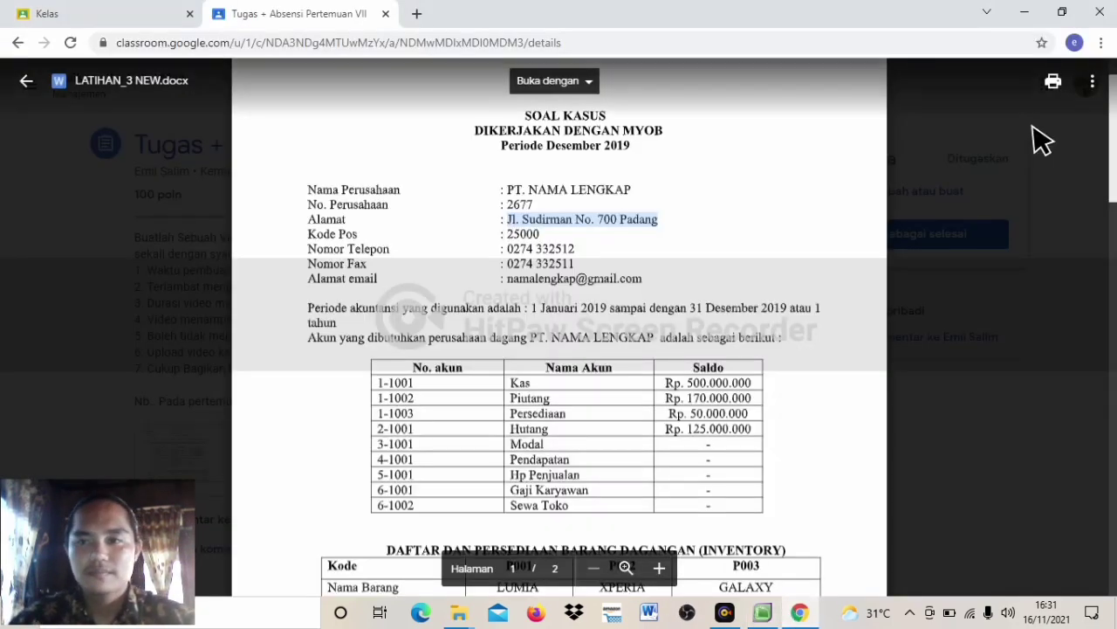
pyautogui.scroll(-5, 567, 349)
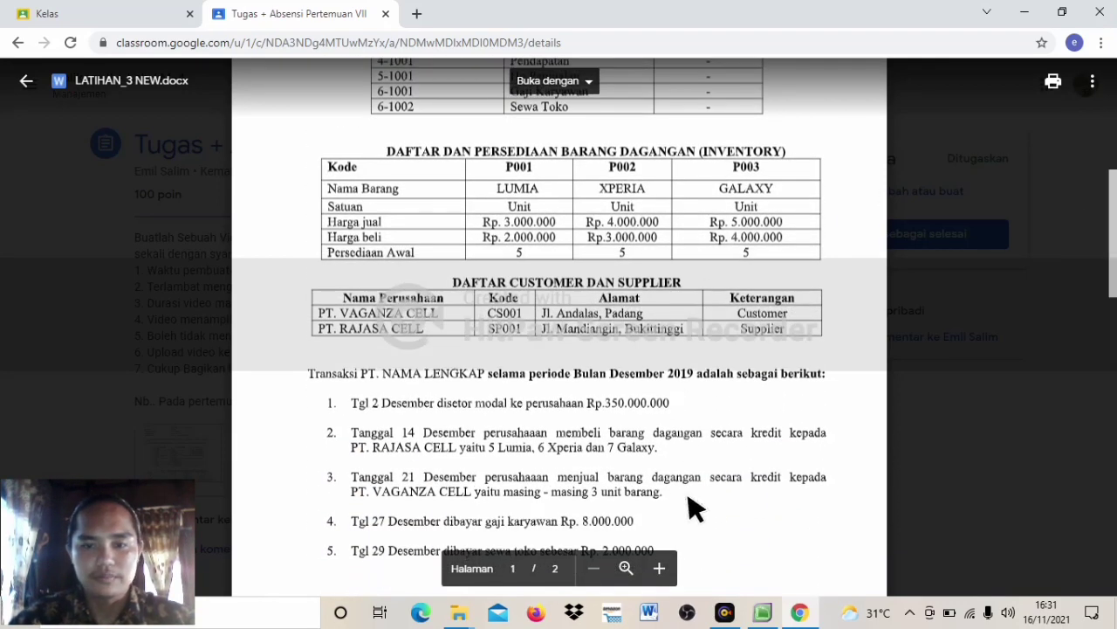
pyautogui.click(762, 613)
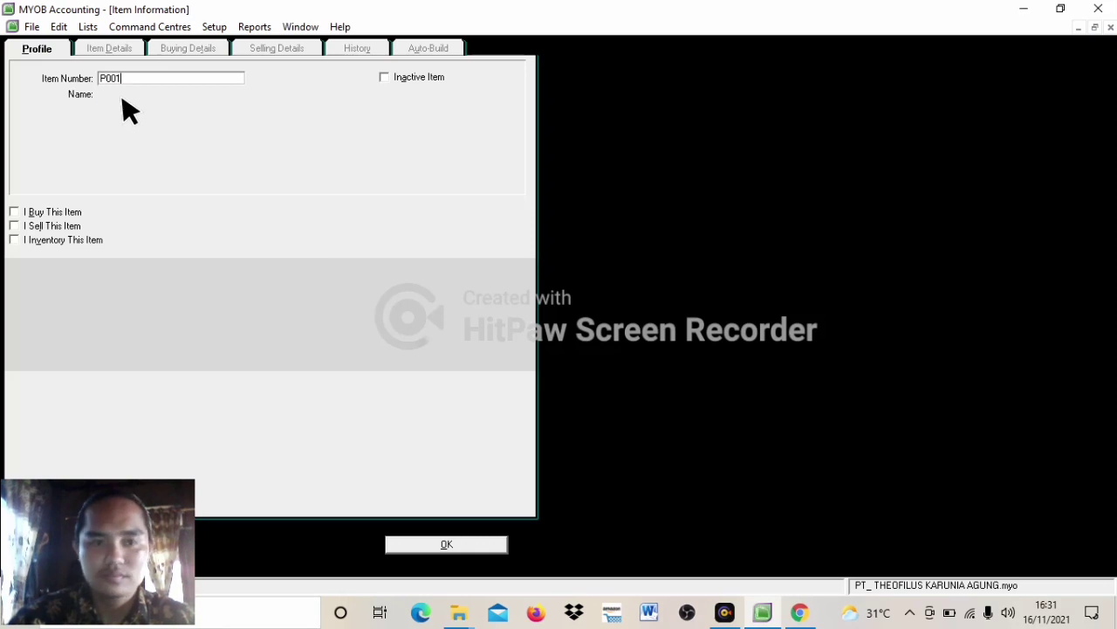
pyautogui.press('Tab')
pyautogui.press('BackSpace')
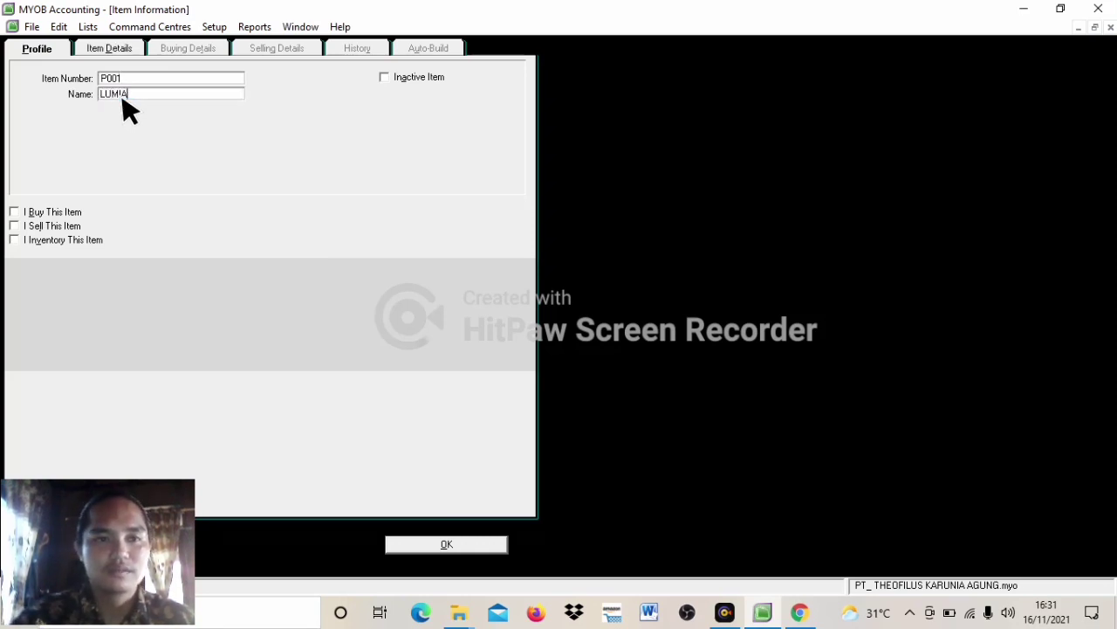
pyautogui.press('Tab')
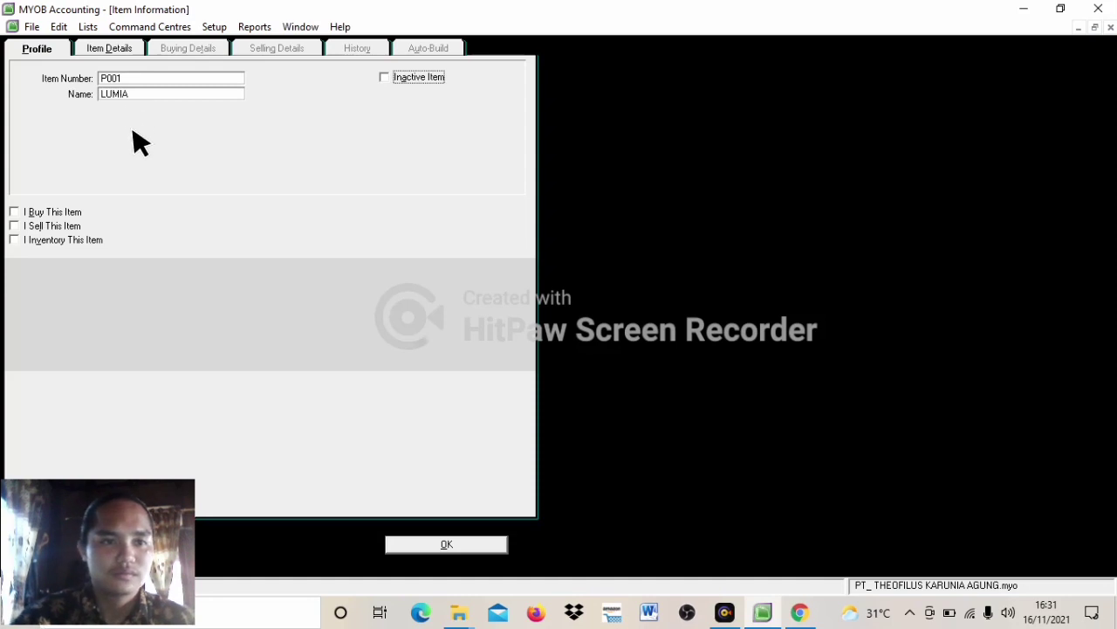
# Step: Mark item P001 as bought, sold and inventoried
pyautogui.click(14, 213)
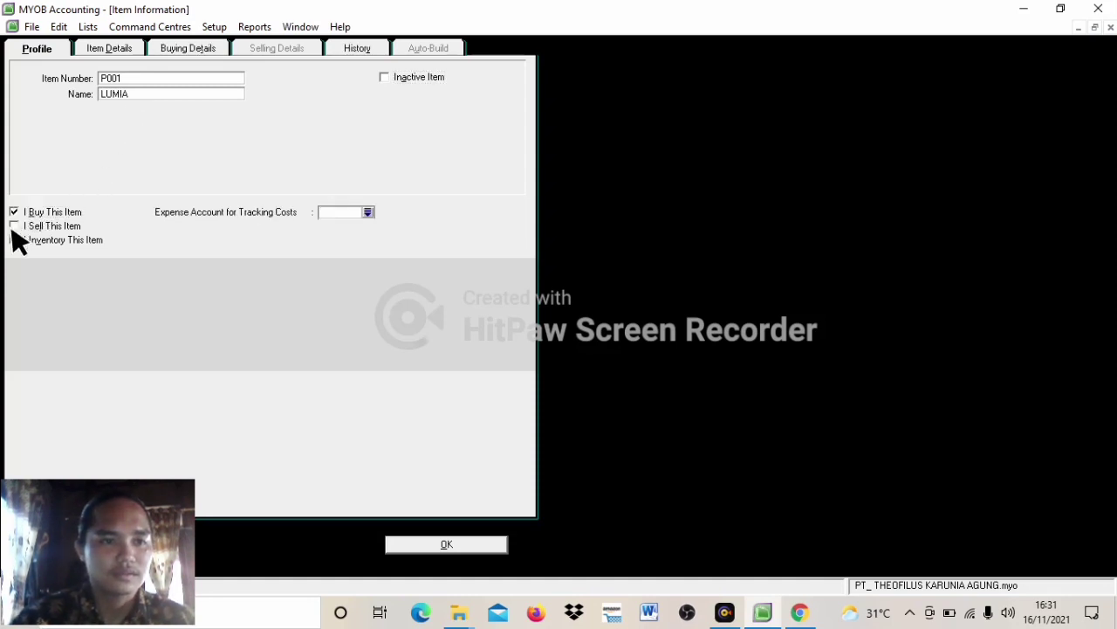
pyautogui.click(13, 227)
pyautogui.click(14, 240)
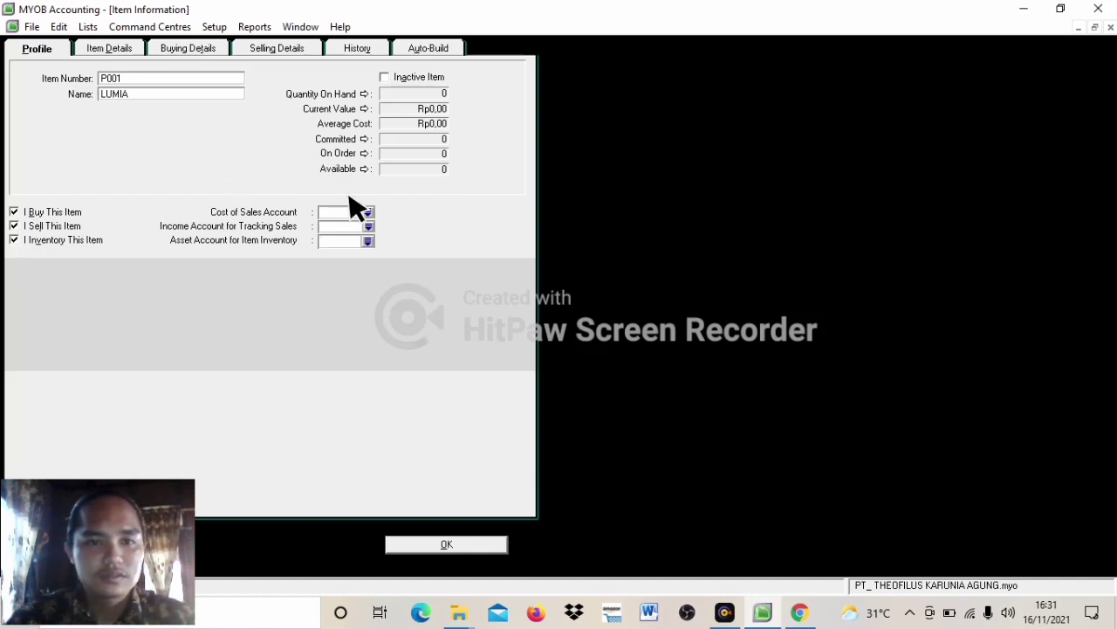
# Step: Link item P001 to cost of sales account 5-1001 HP PENJUALAN, income account 4-1001 PENDAPATAN and inventory asset account 1-1003 PERSEDIAAN
pyautogui.click(369, 212)
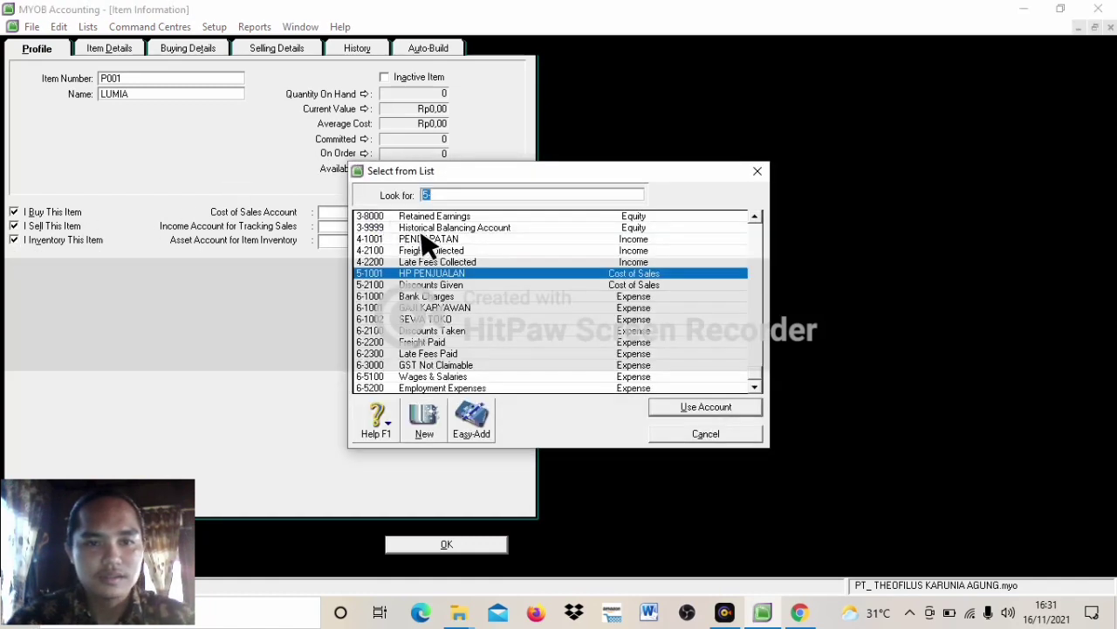
pyautogui.click(703, 407)
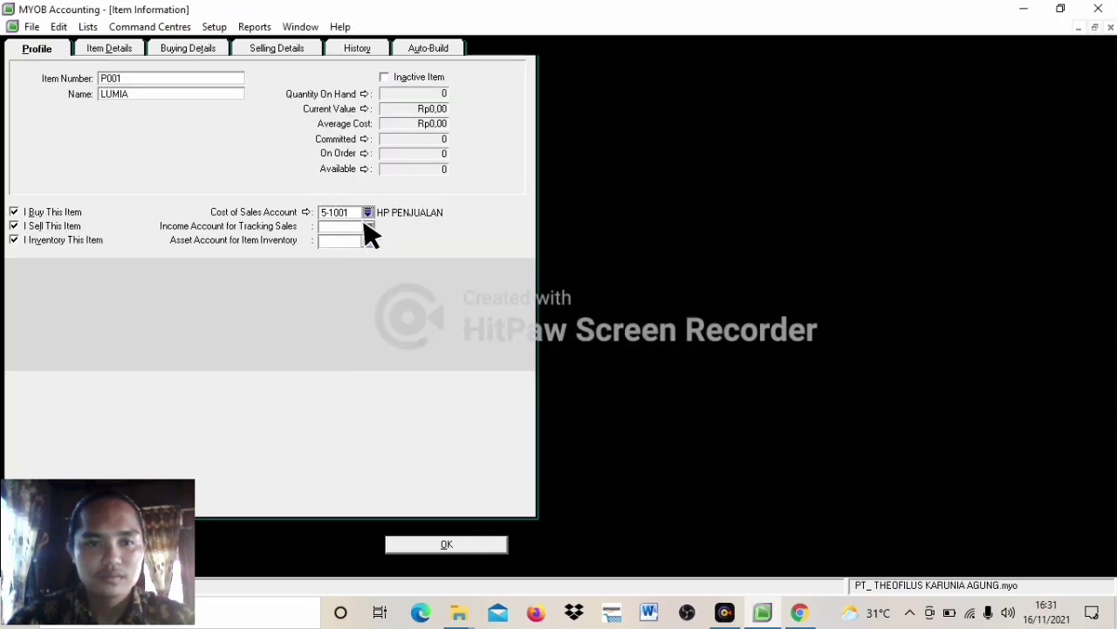
pyautogui.click(369, 227)
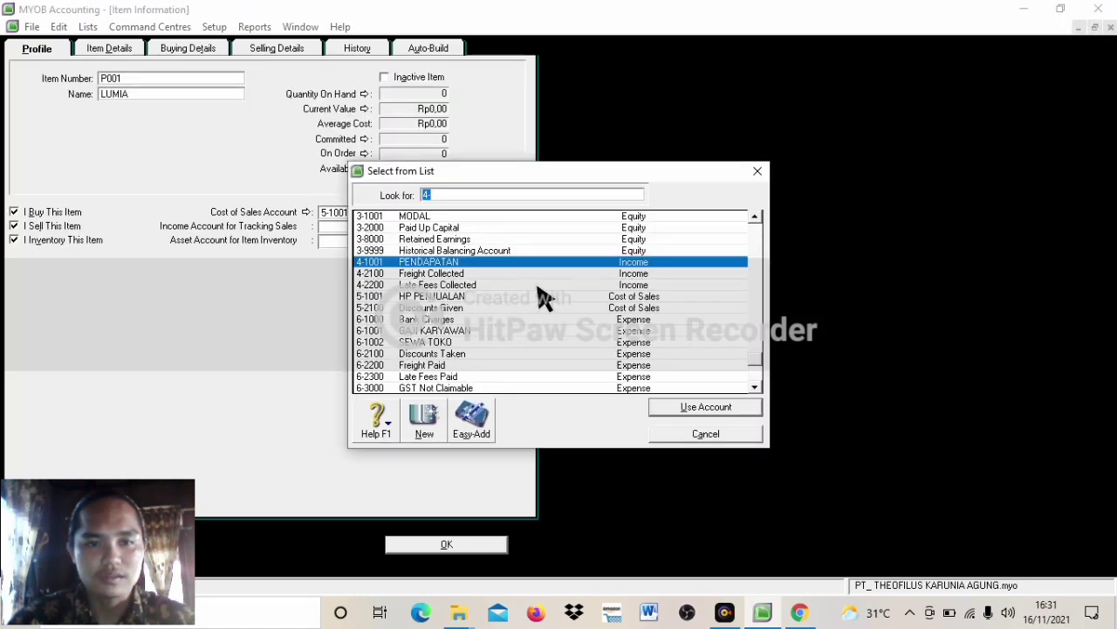
pyautogui.click(712, 411)
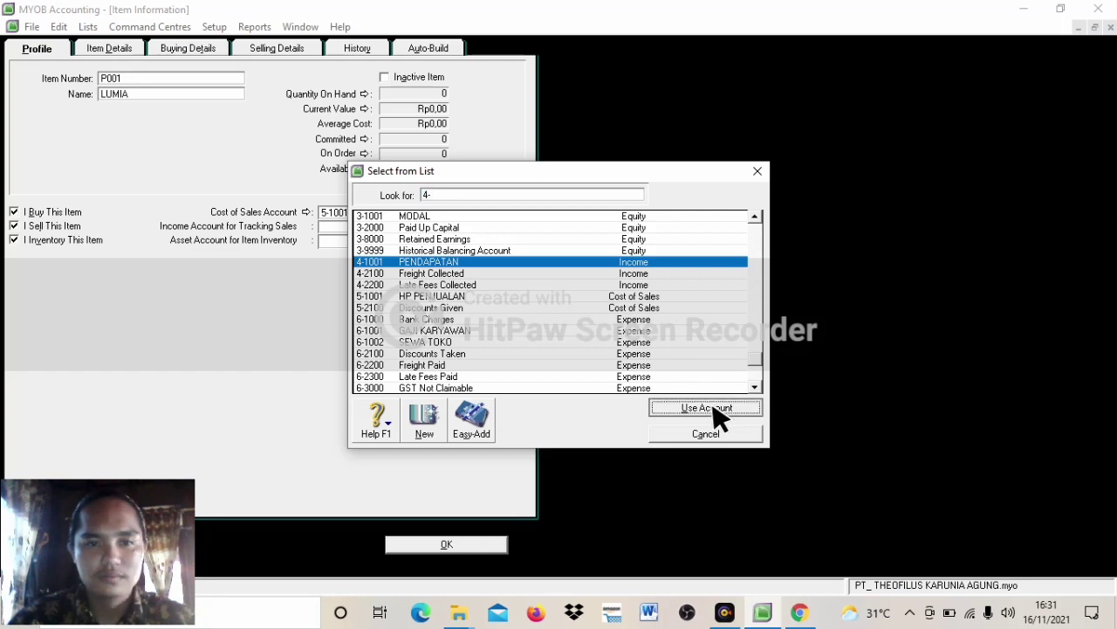
pyautogui.click(368, 240)
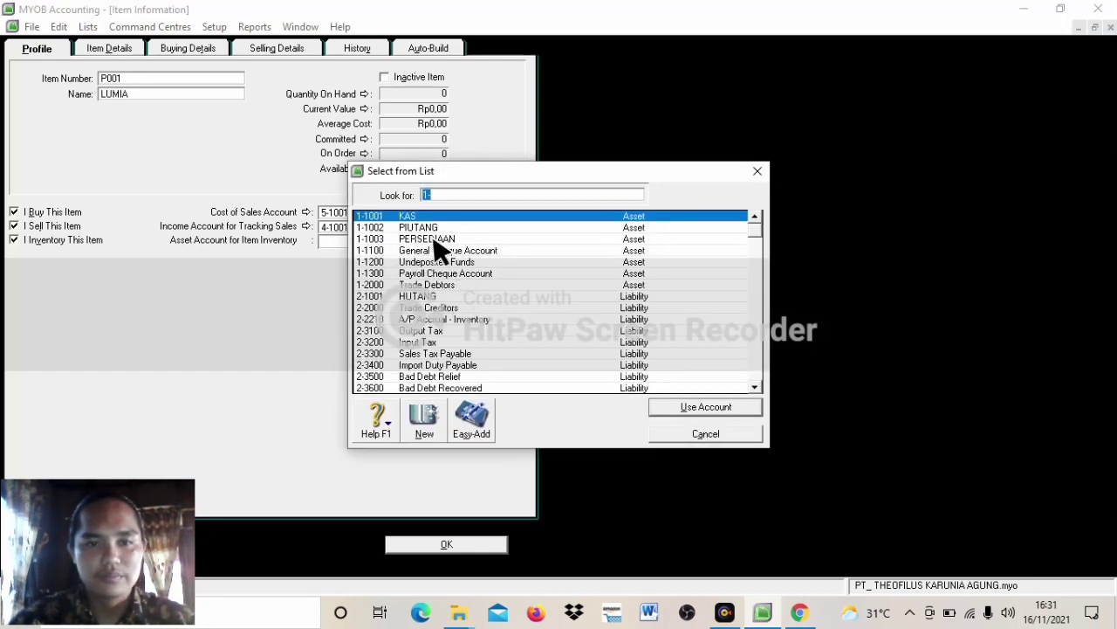
pyautogui.click(437, 239)
pyautogui.click(707, 408)
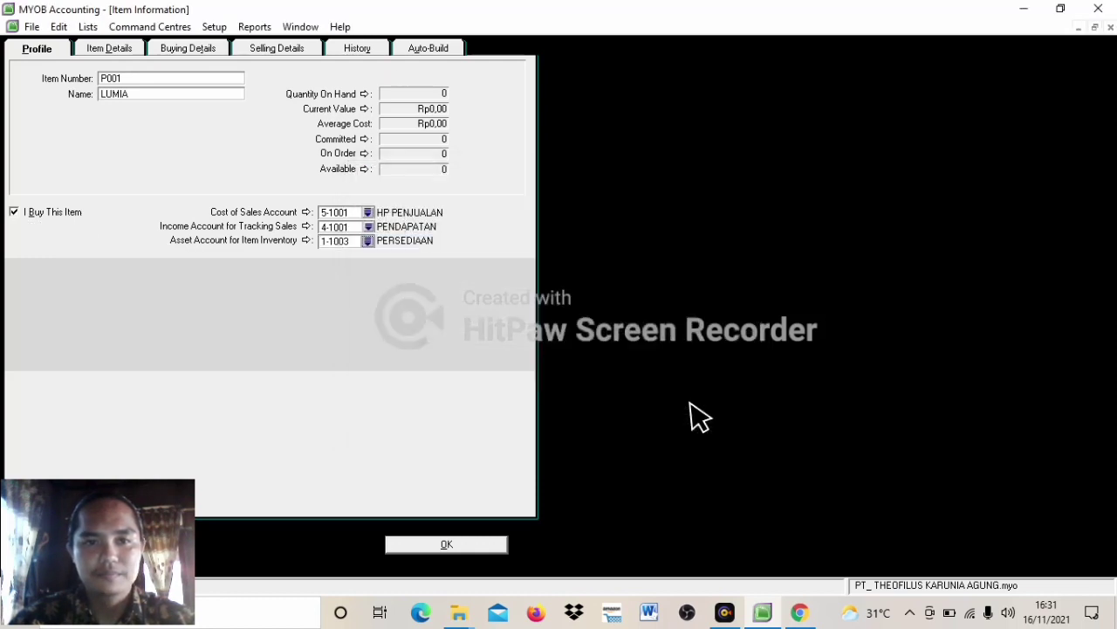
# Step: Set LUMIA's standard cost to 2000000 and its buying unit of measure to UNIT, checking the purchase price in the assignment document
pyautogui.click(184, 50)
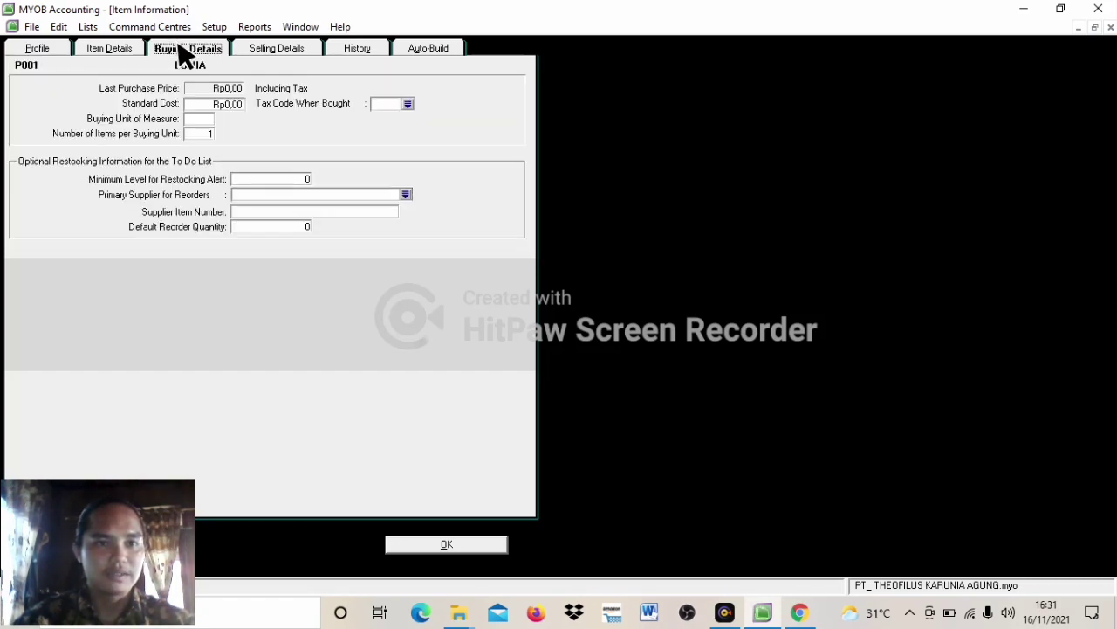
pyautogui.click(226, 104)
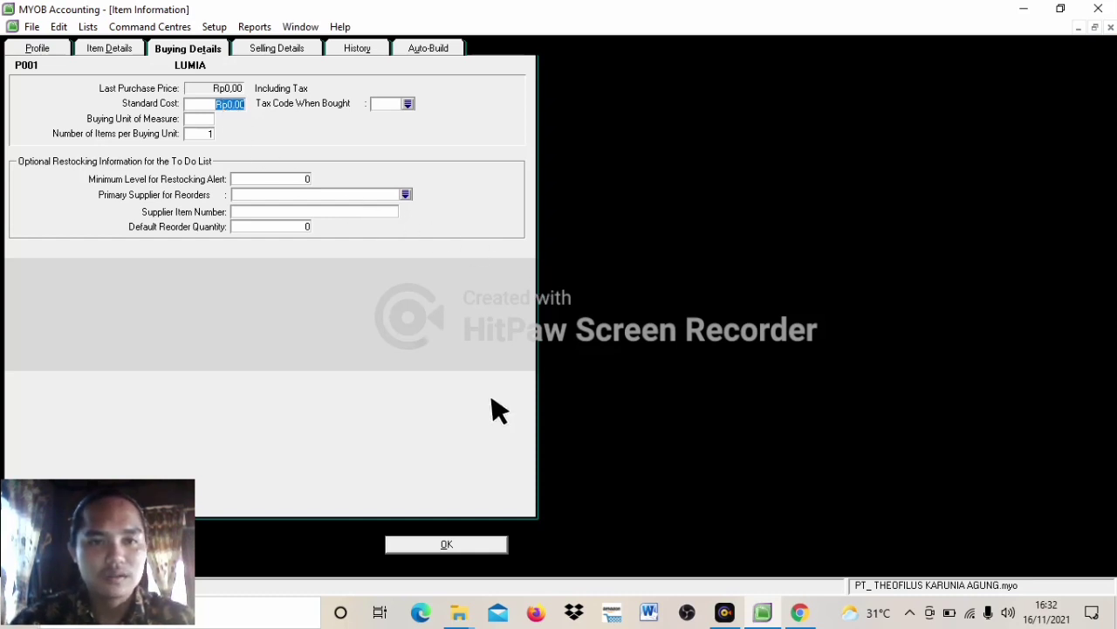
pyautogui.click(763, 612)
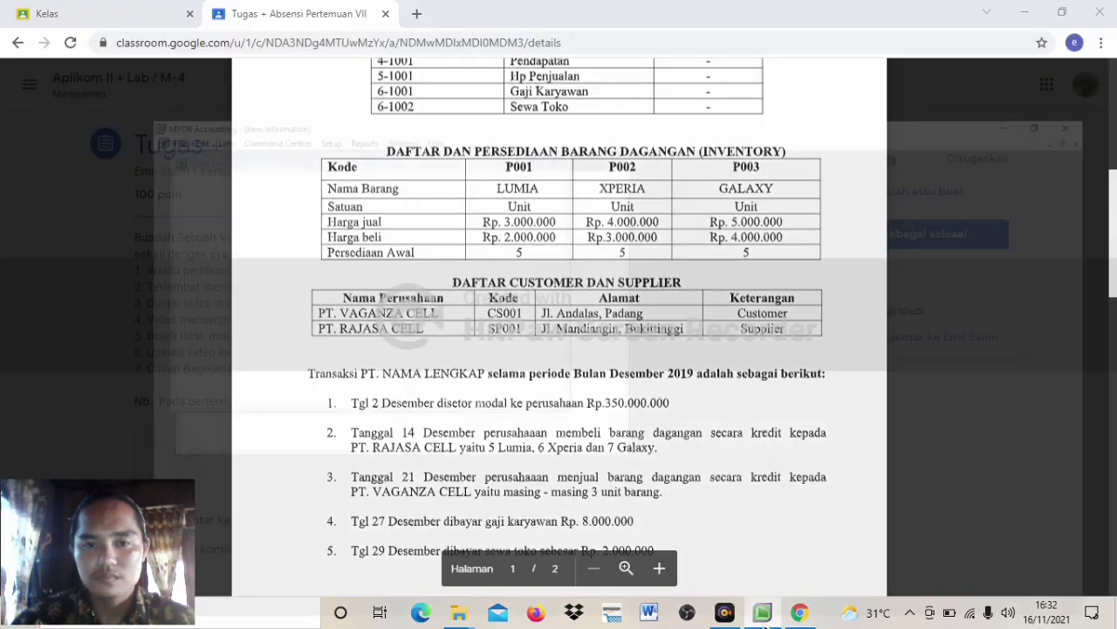
pyautogui.click(762, 612)
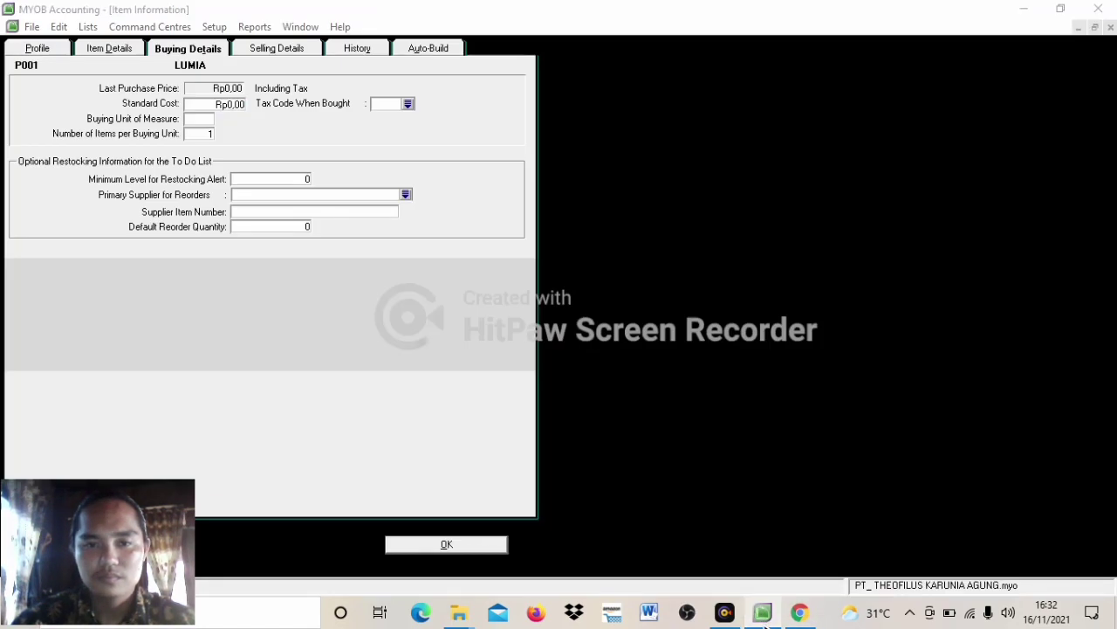
pyautogui.click(762, 612)
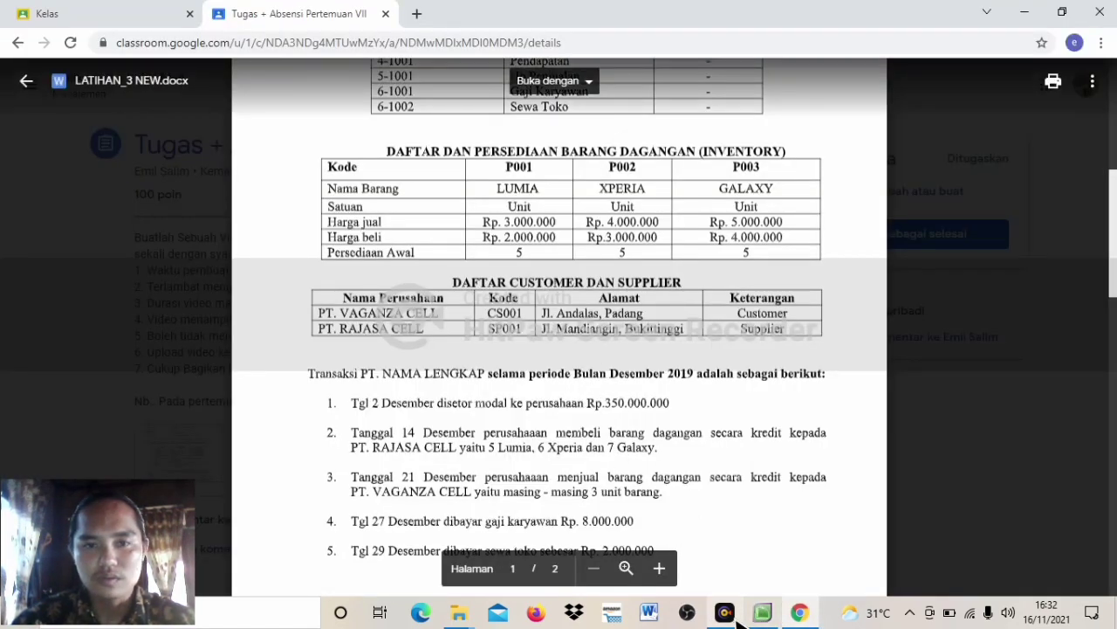
pyautogui.click(762, 612)
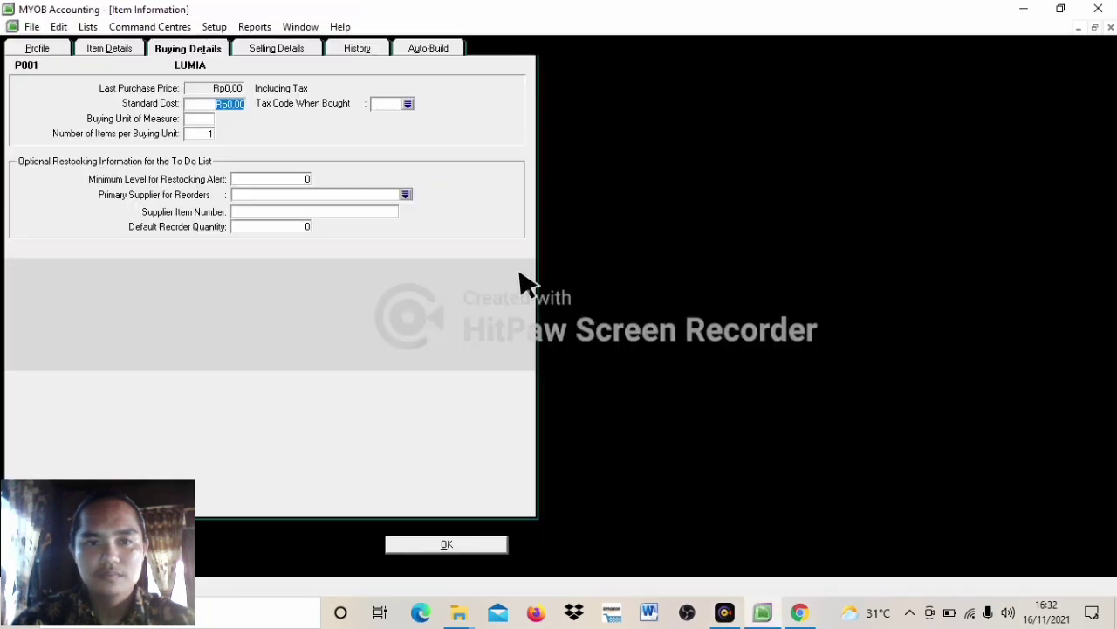
pyautogui.write('2.')
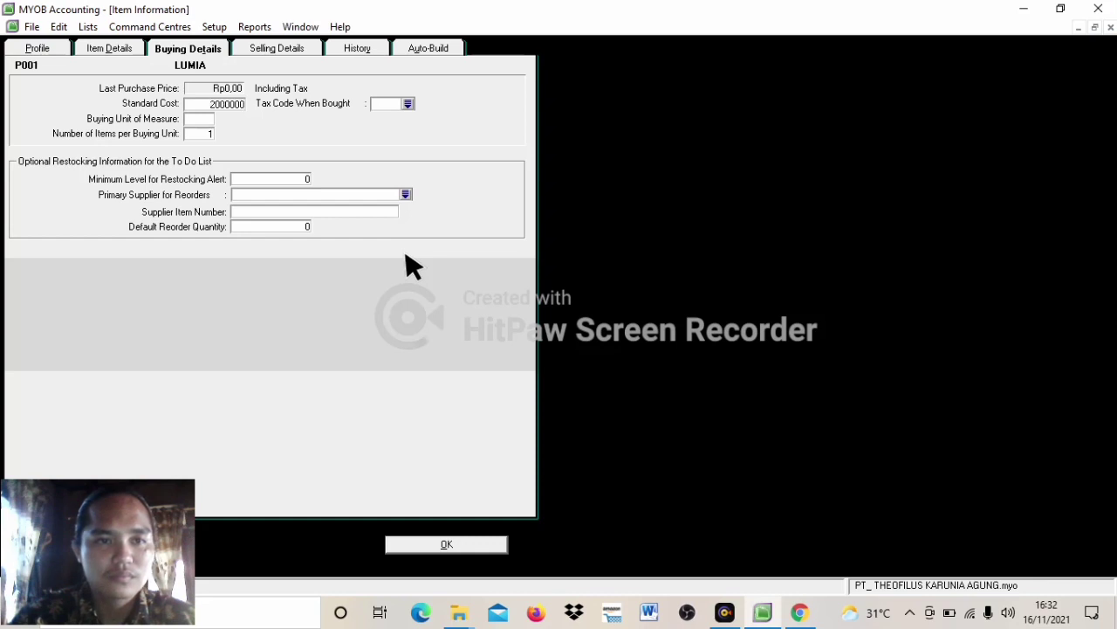
pyautogui.write('000.000')
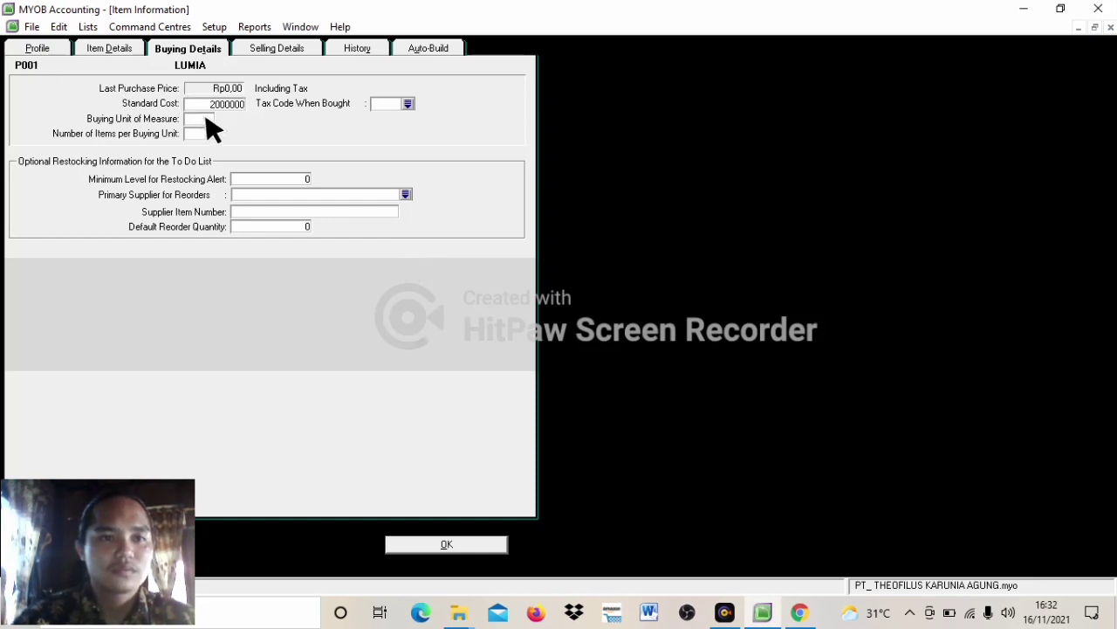
pyautogui.click(207, 121)
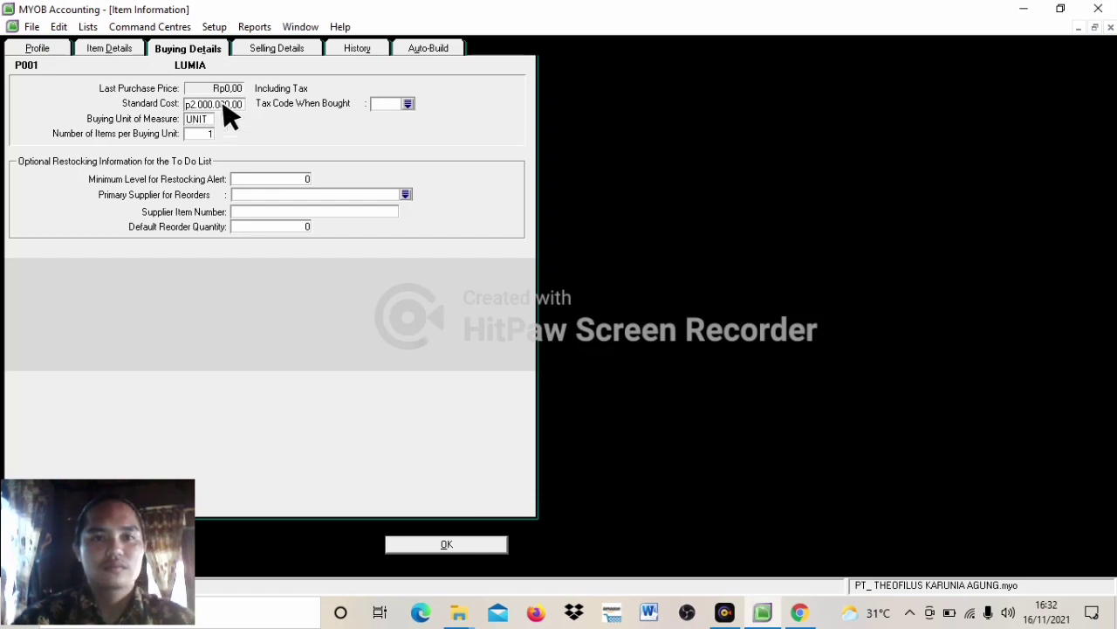
# Step: Assign the N-T (Non-Taxable) tax code to LUMIA for purchases
pyautogui.click(406, 104)
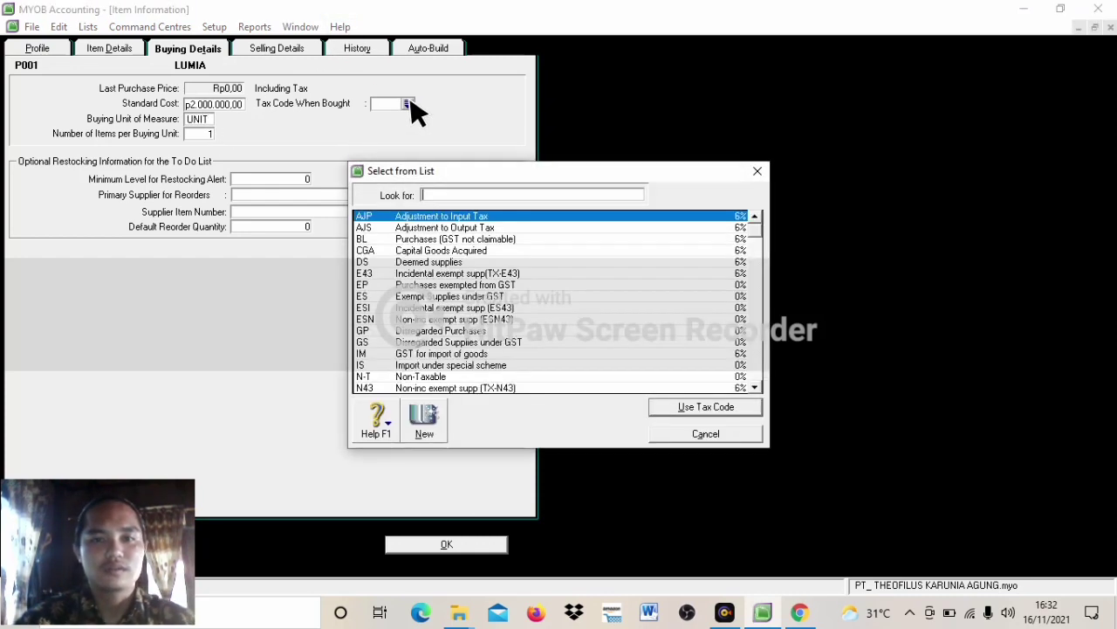
pyautogui.write('N')
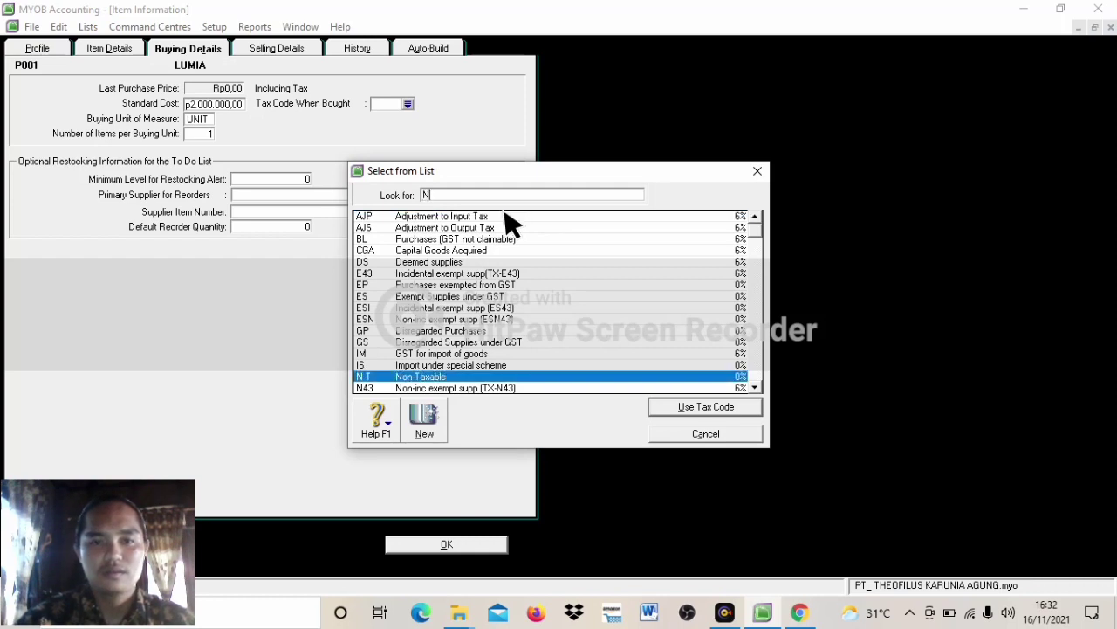
pyautogui.click(731, 412)
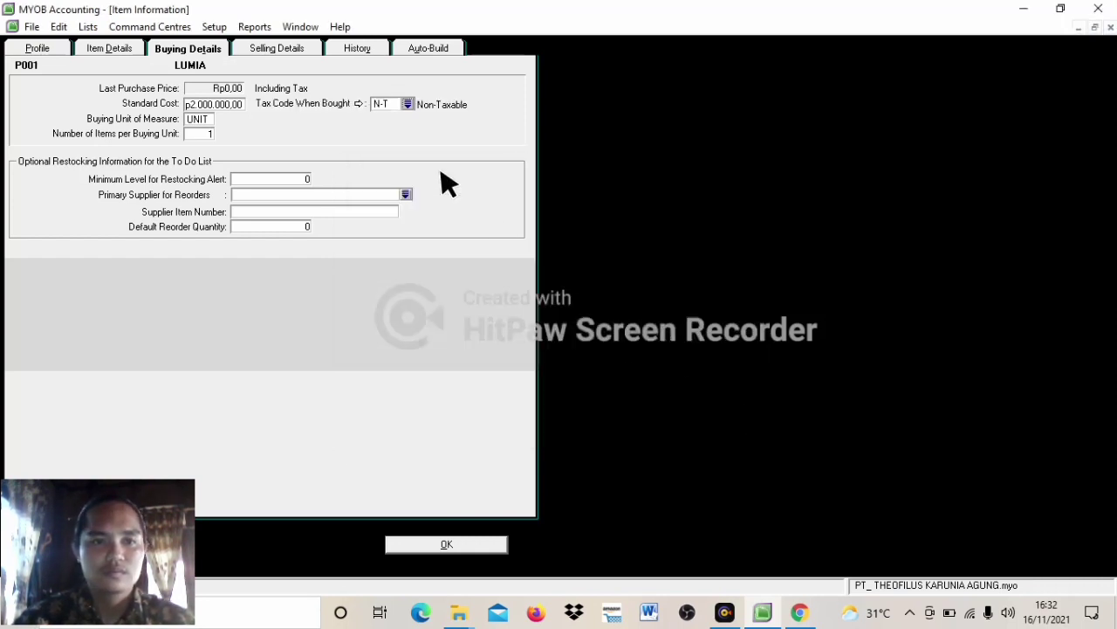
# Step: Set LUMIA's base selling price to 3000000 and its selling unit of measure to UNIT
pyautogui.click(277, 52)
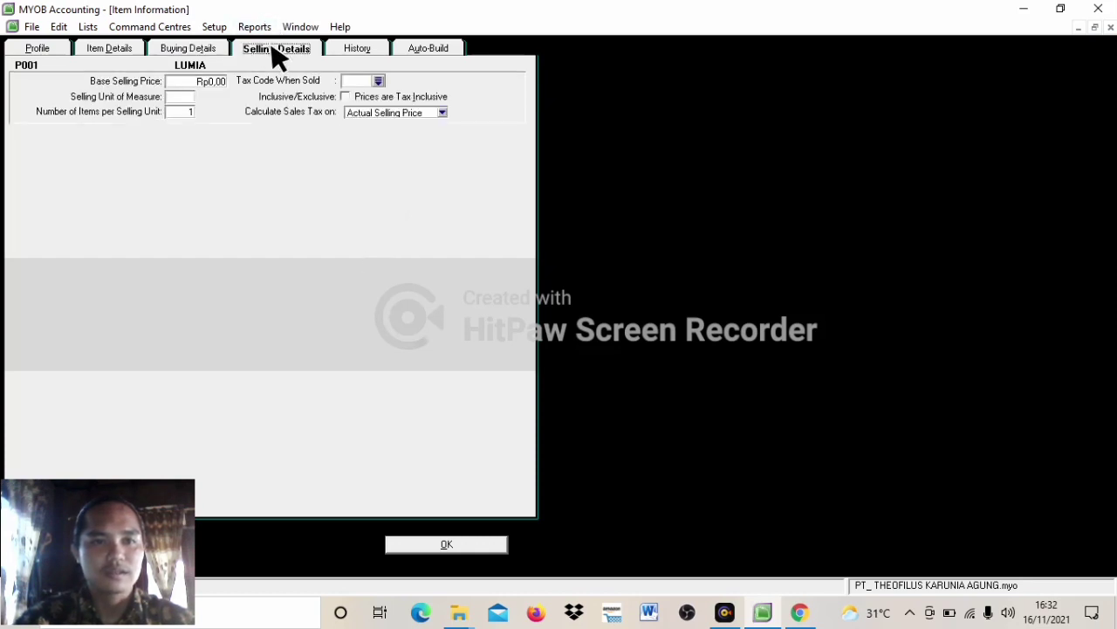
pyautogui.click(197, 83)
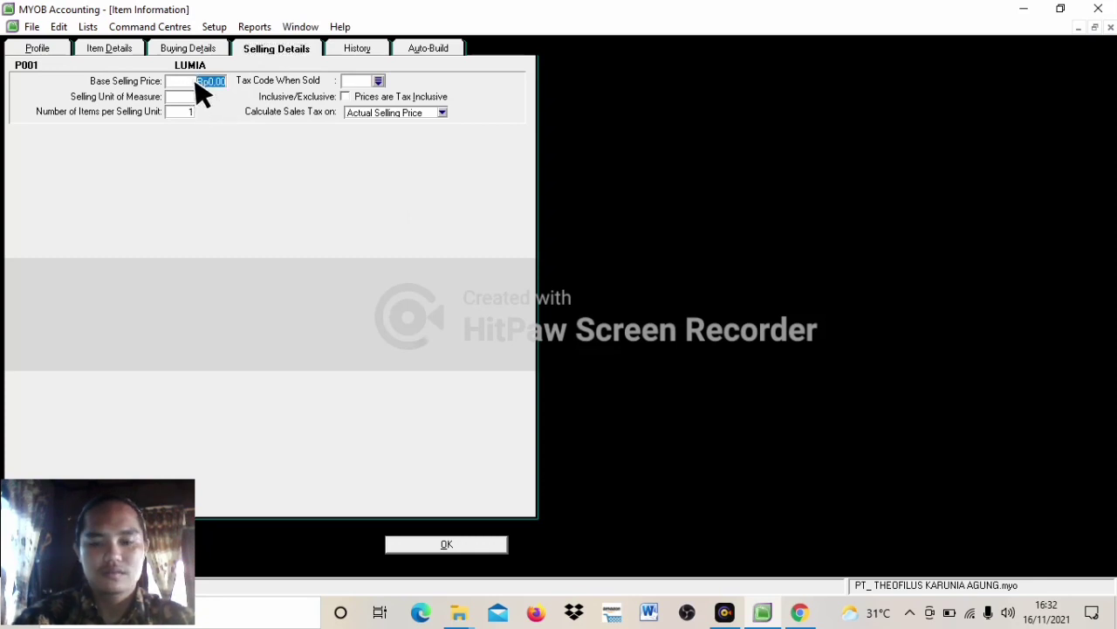
pyautogui.press('BackSpace')
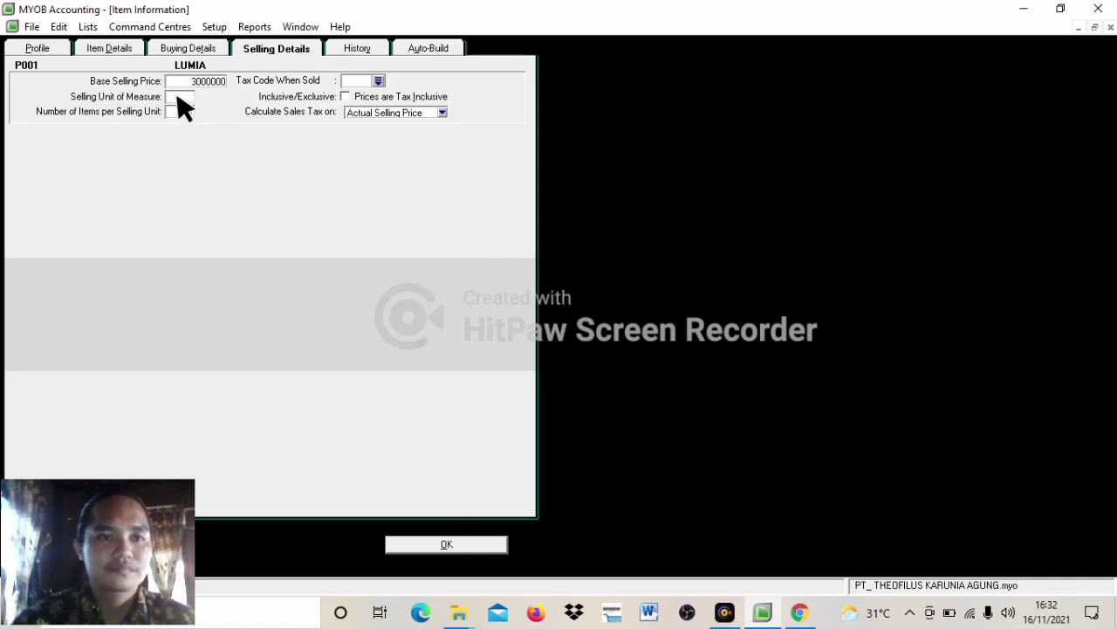
pyautogui.click(177, 97)
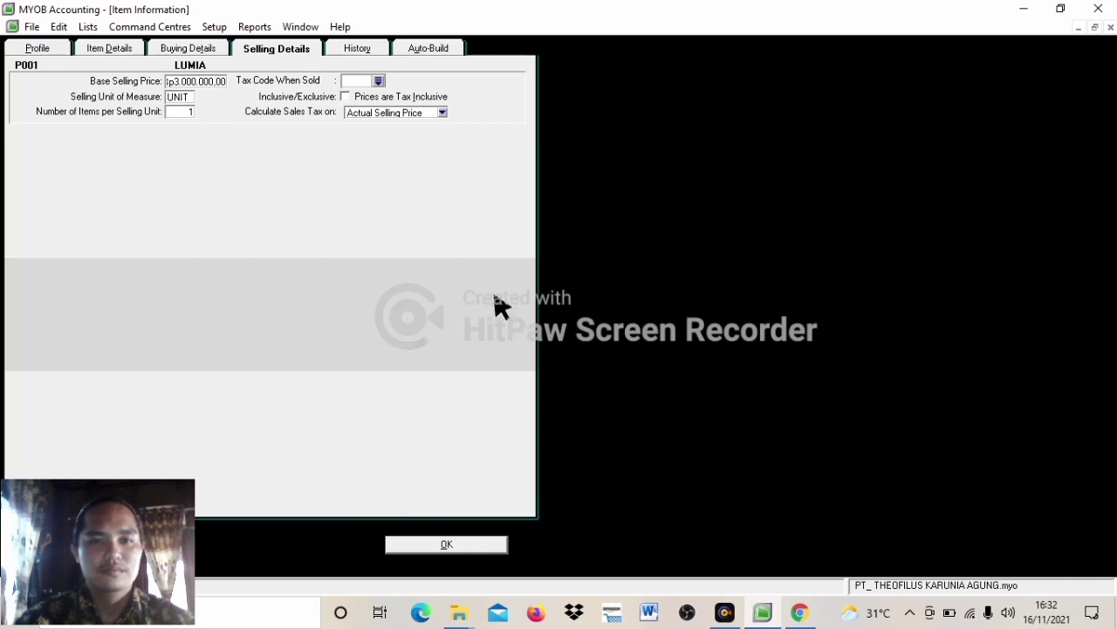
pyautogui.click(727, 613)
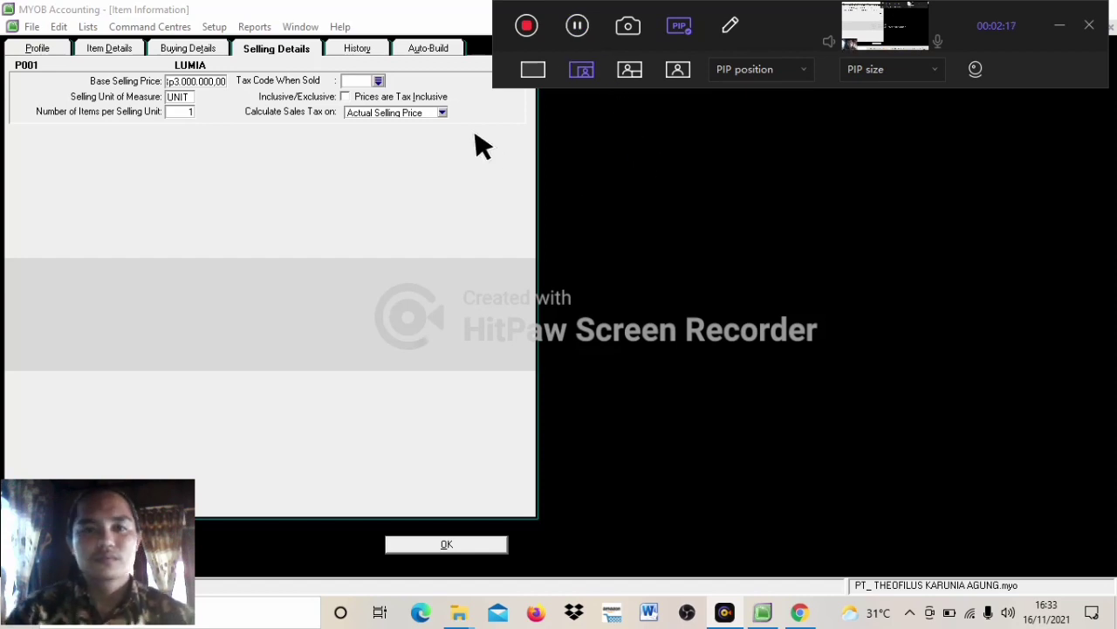
# Step: Assign the N-T (Non-Taxable) tax code to LUMIA for sales
pyautogui.click(370, 77)
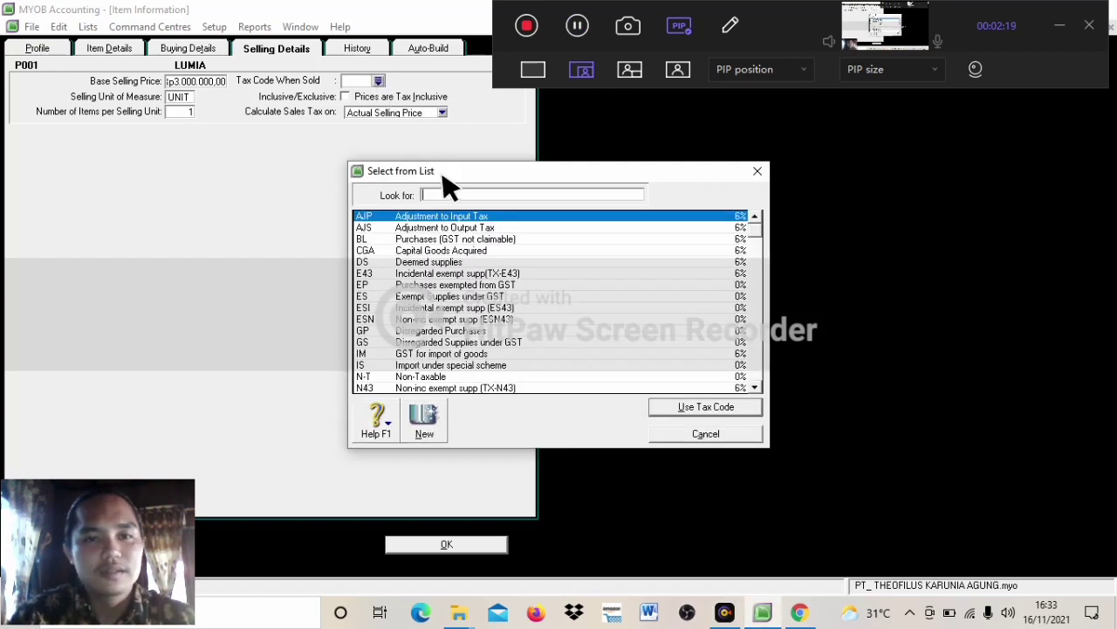
pyautogui.write('NO')
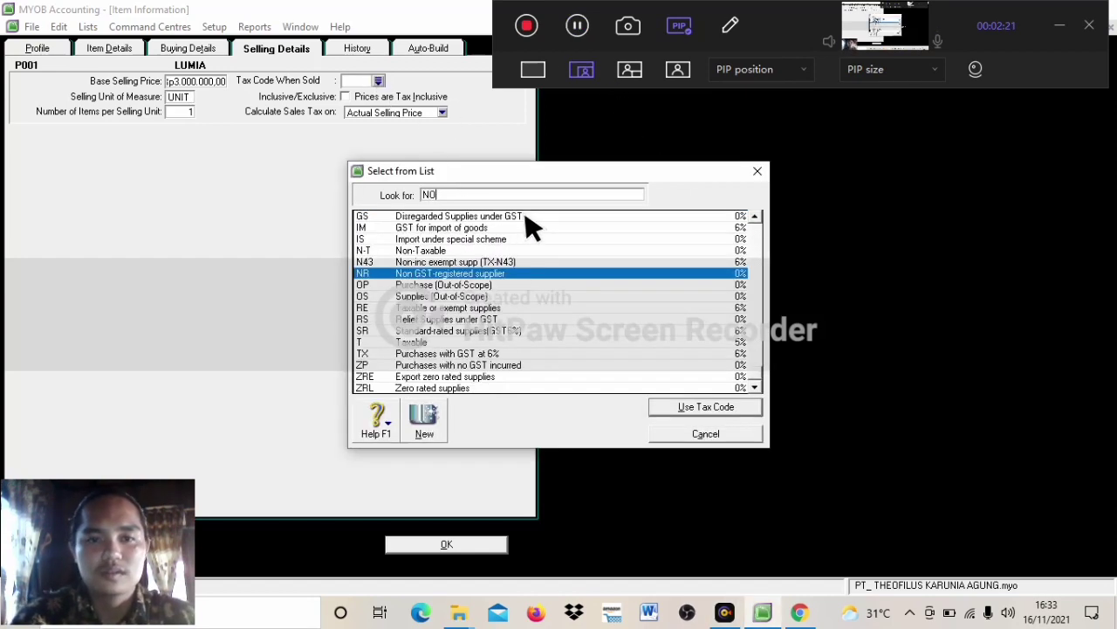
pyautogui.click(472, 251)
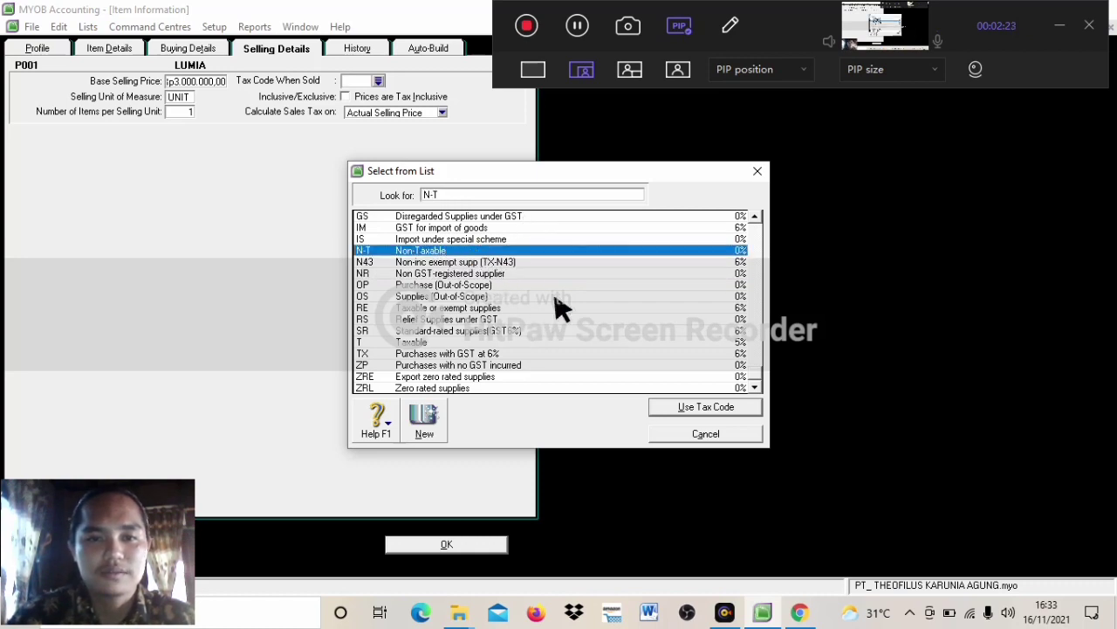
pyautogui.click(705, 408)
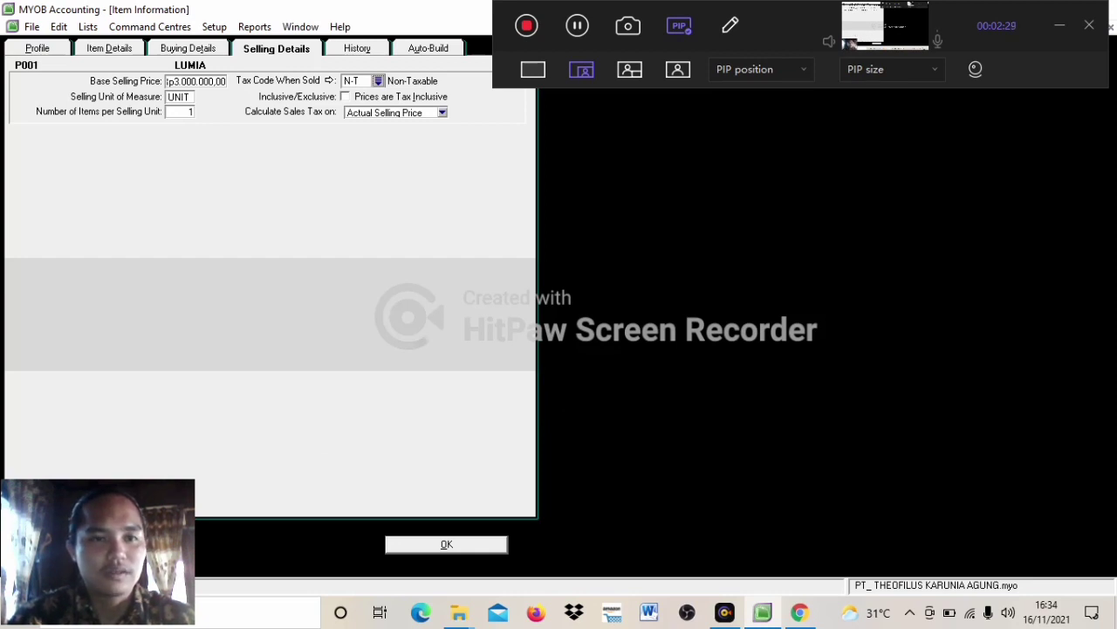
# Step: Save LUMIA and create a new inventory item numbered P002 with the name XPERIA
pyautogui.click(131, 544)
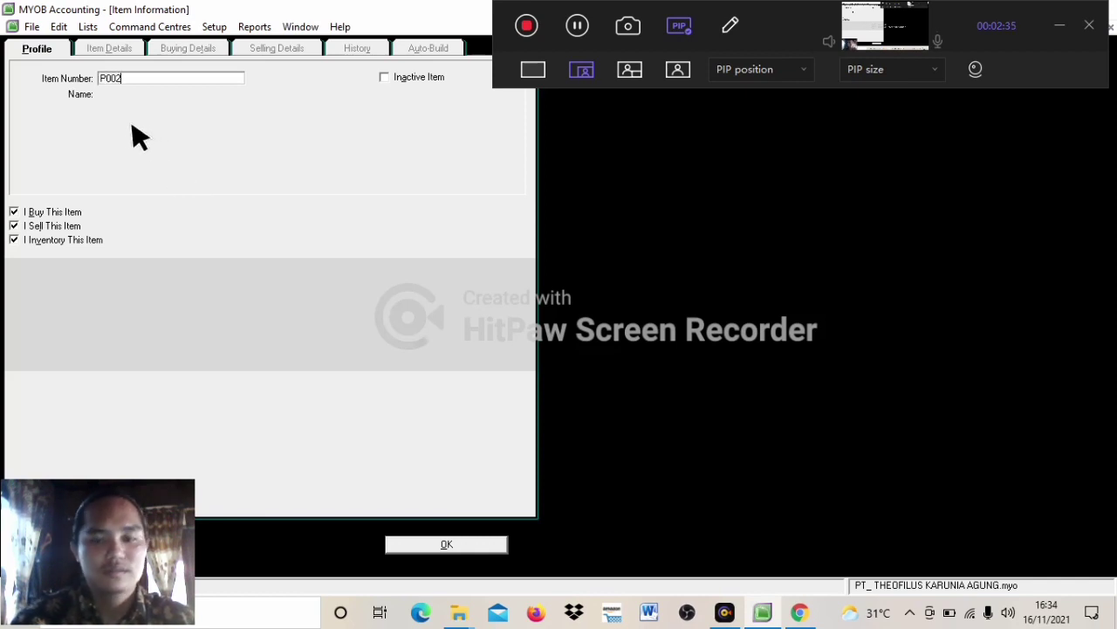
pyautogui.press('Tab')
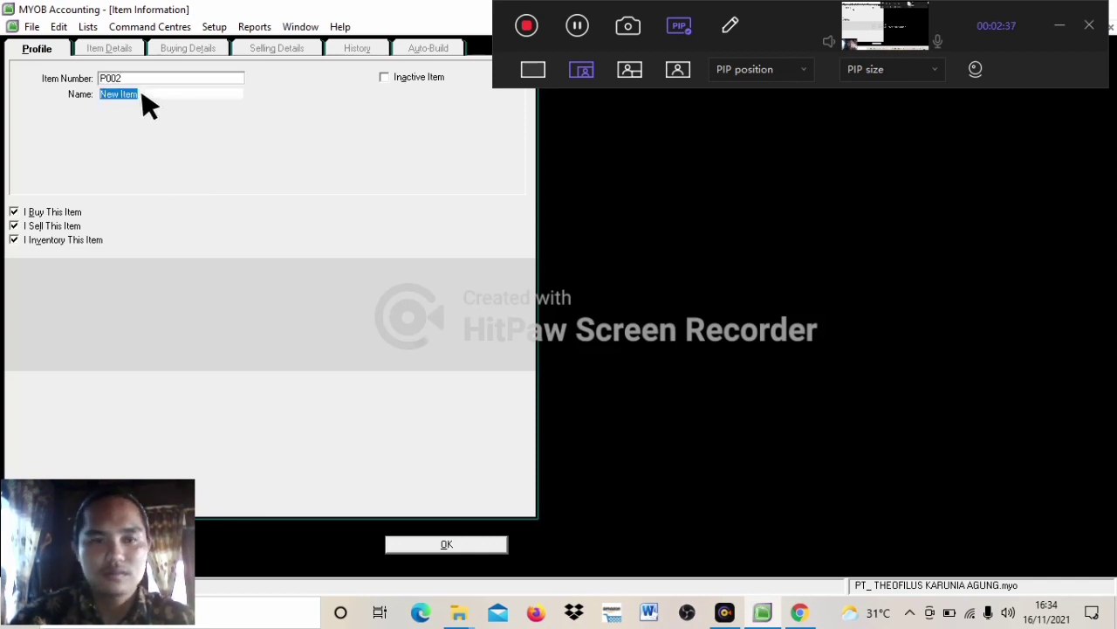
pyautogui.press('BackSpace')
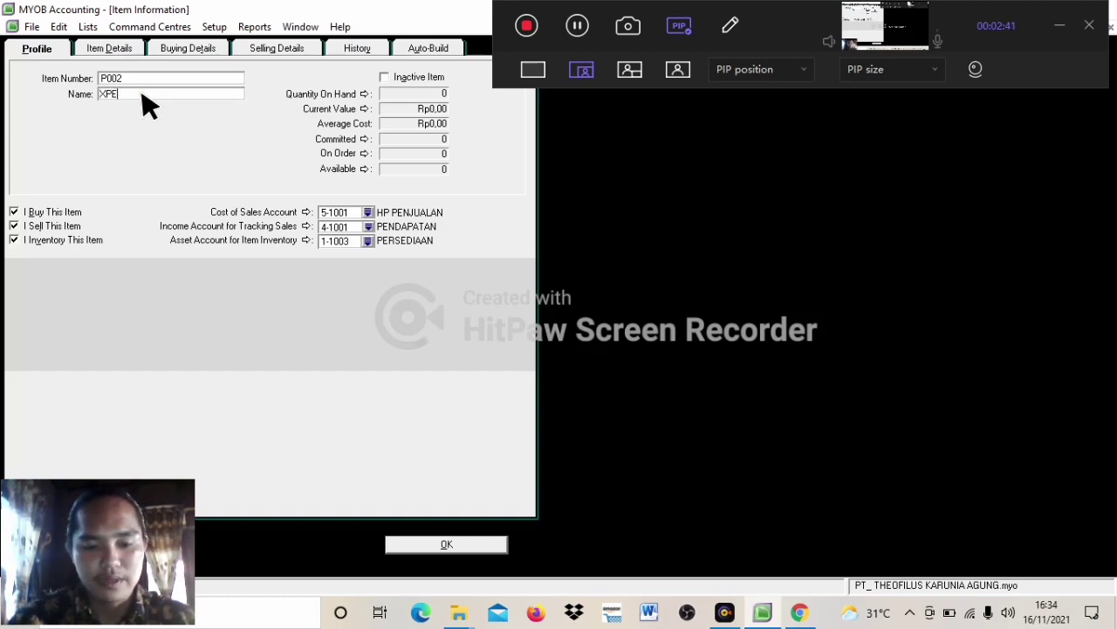
pyautogui.write('XPERIA')
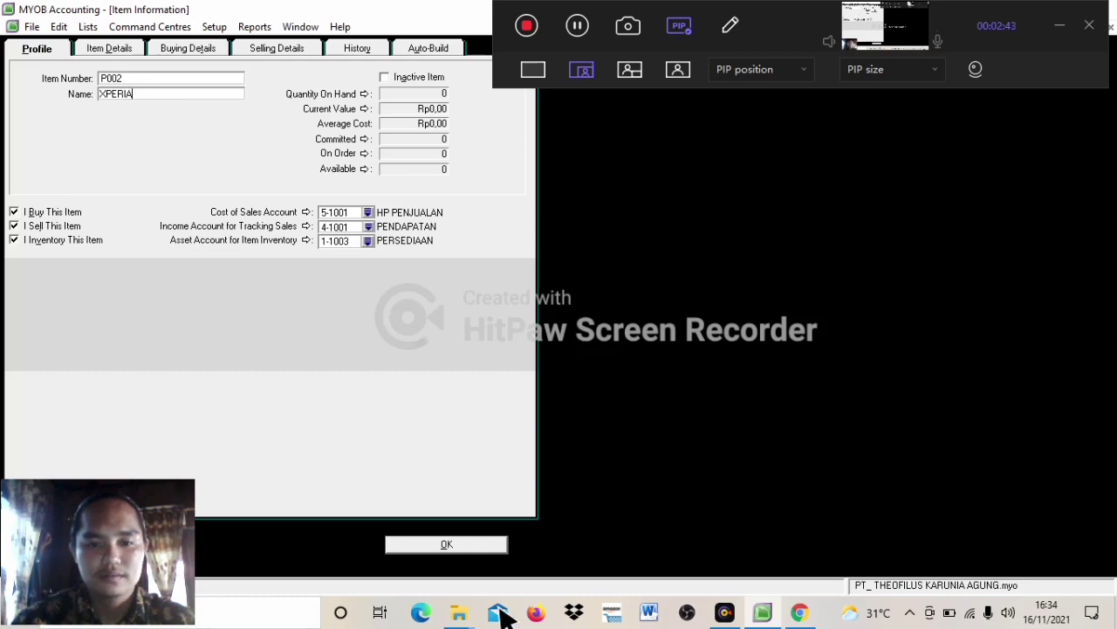
# Step: Check XPERIA's purchase price in the assignment document and set its standard cost to 3000000 in MYOB
pyautogui.click(801, 613)
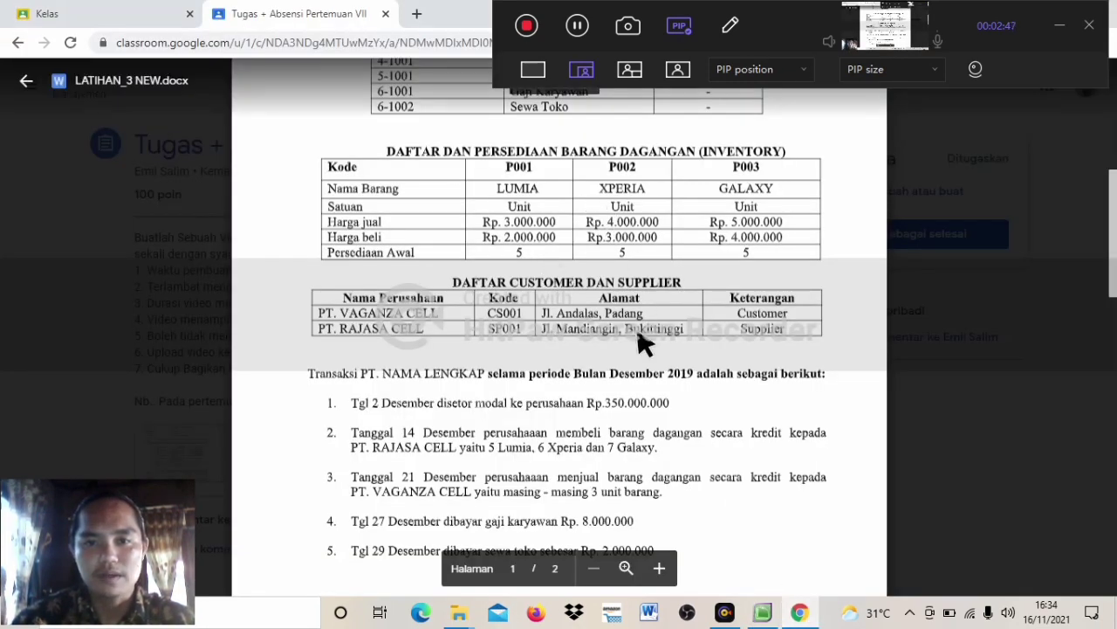
pyautogui.click(762, 613)
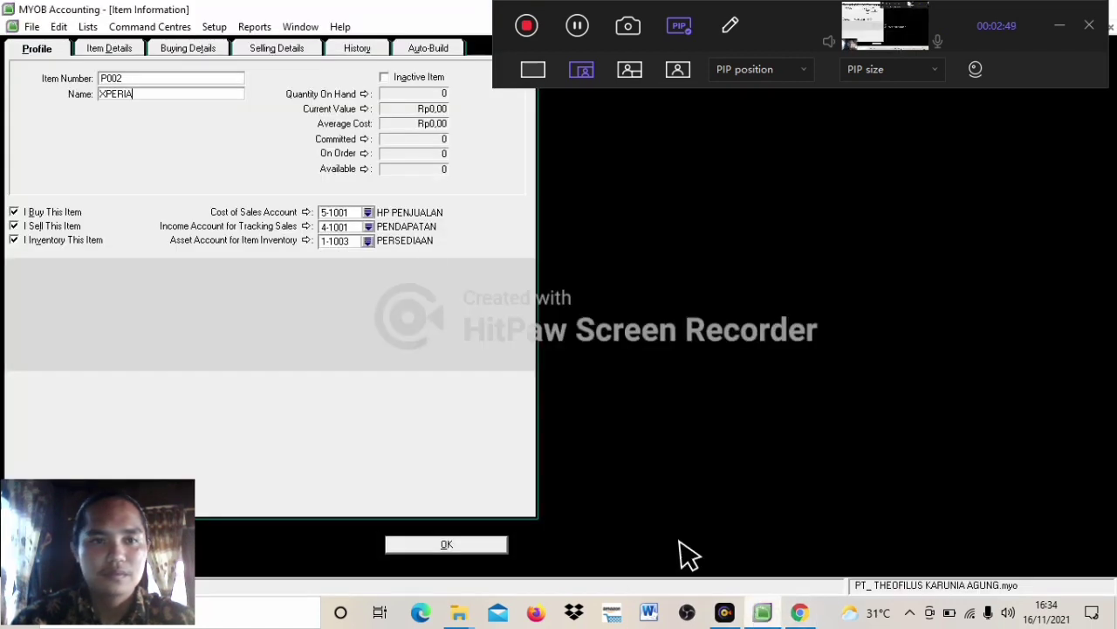
pyautogui.click(200, 48)
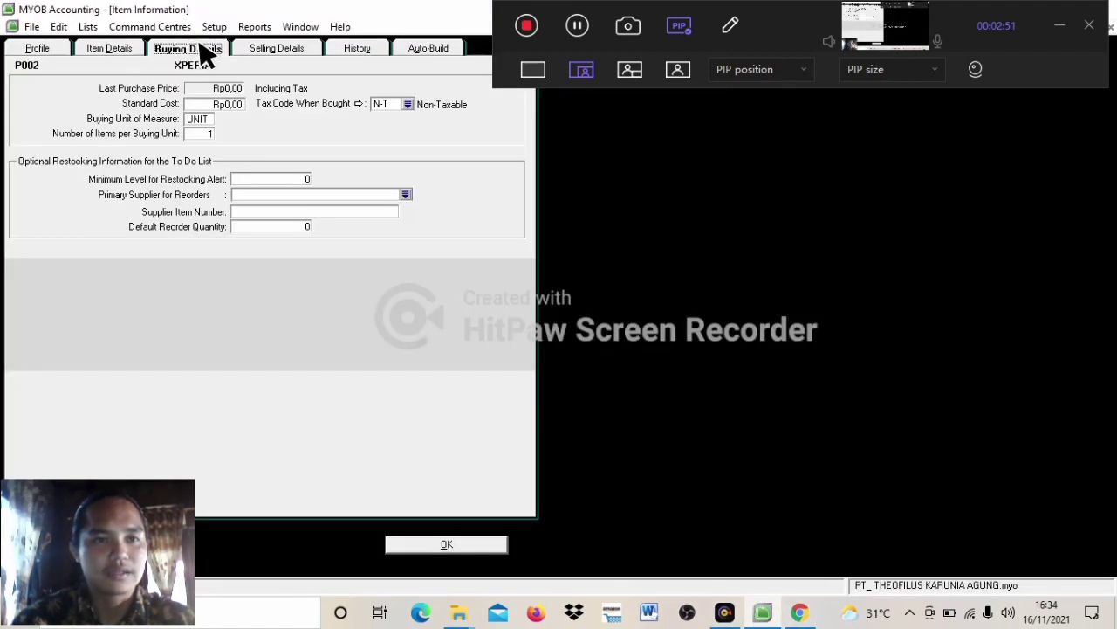
pyautogui.click(224, 103)
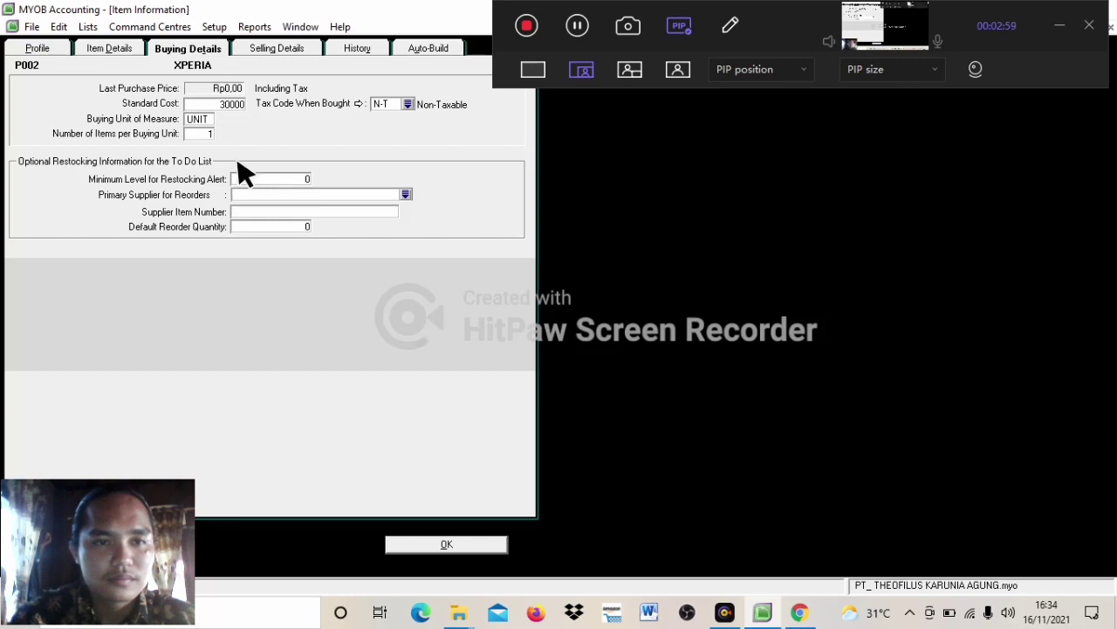
pyautogui.press('Tab')
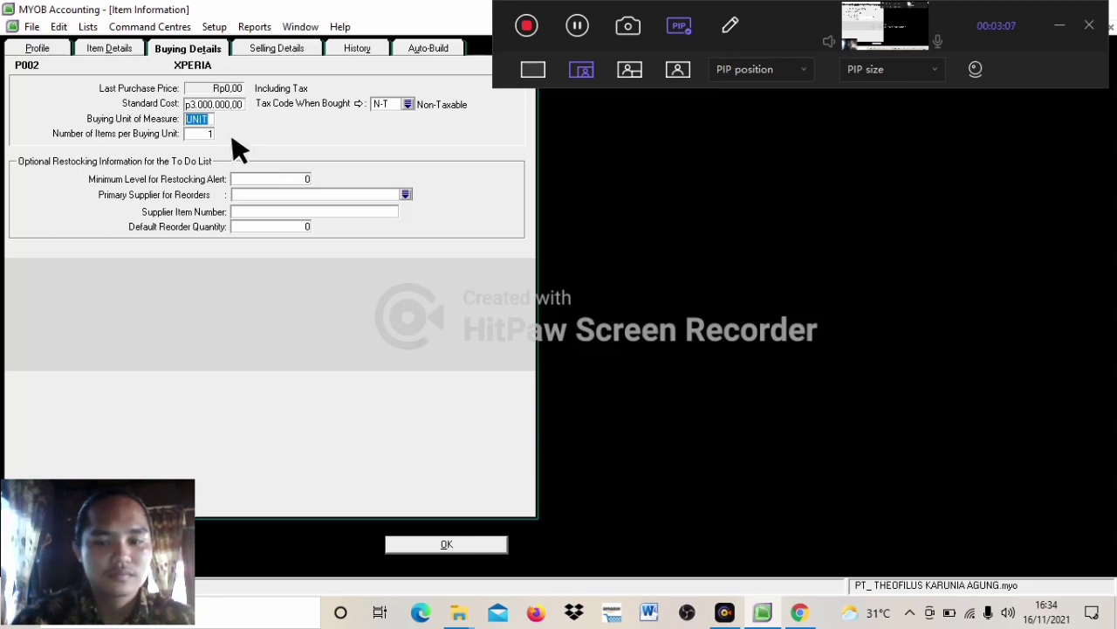
# Step: Set XPERIA's base selling price to 4000000
pyautogui.click(254, 56)
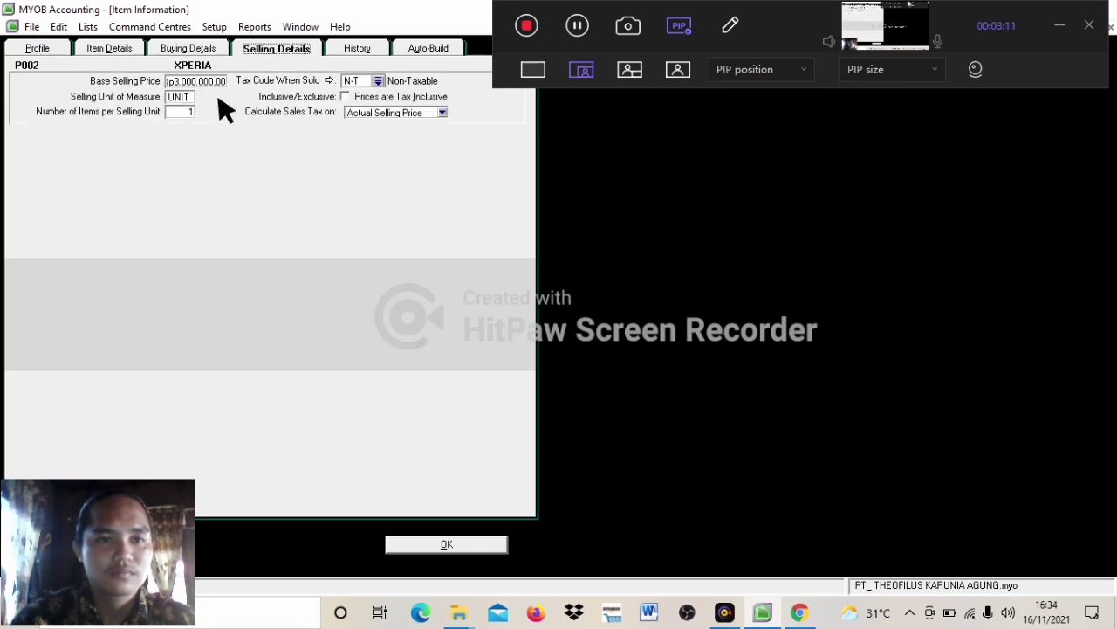
pyautogui.click(181, 80)
pyautogui.press('BackSpace')
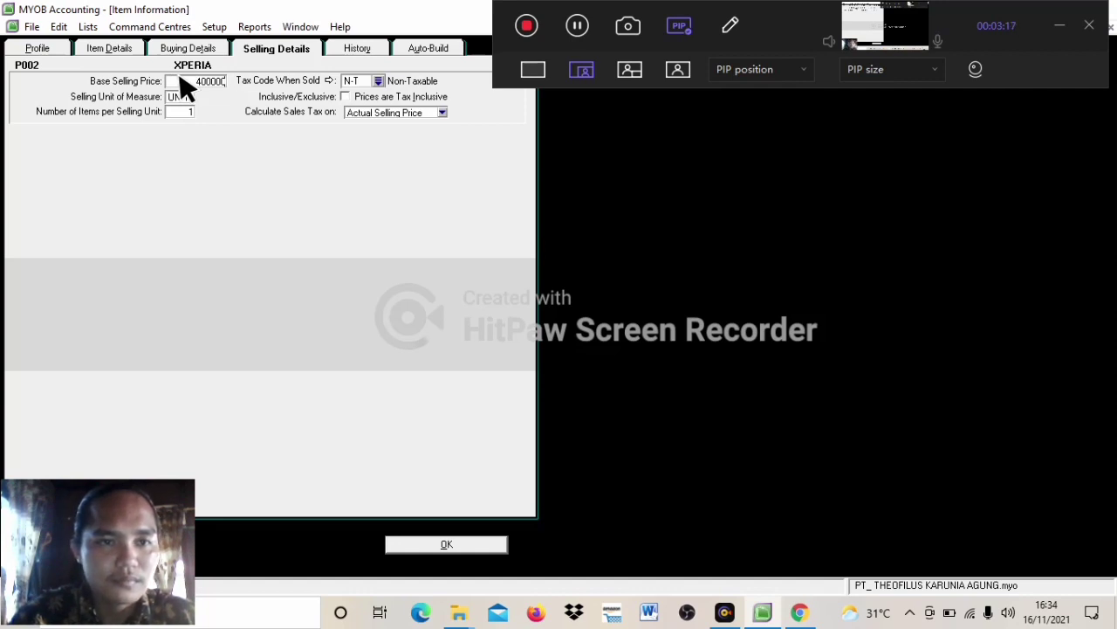
pyautogui.press('Tab')
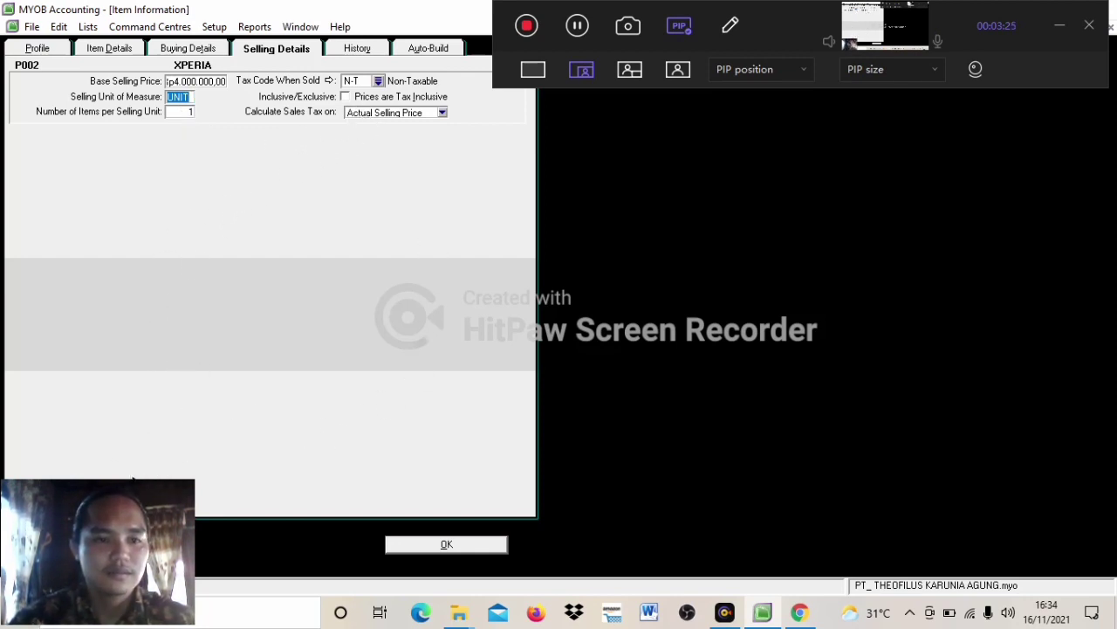
# Step: Create a new inventory item numbered P003 and name it GALAXY, checking the name in the assignment document
pyautogui.click(97, 544)
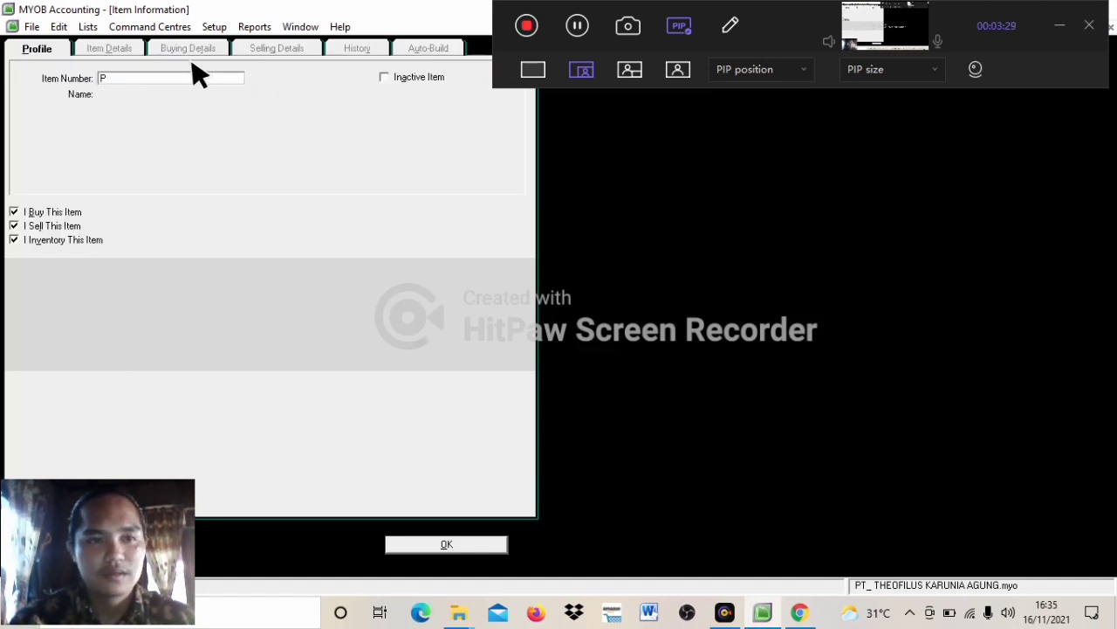
pyautogui.press('Tab')
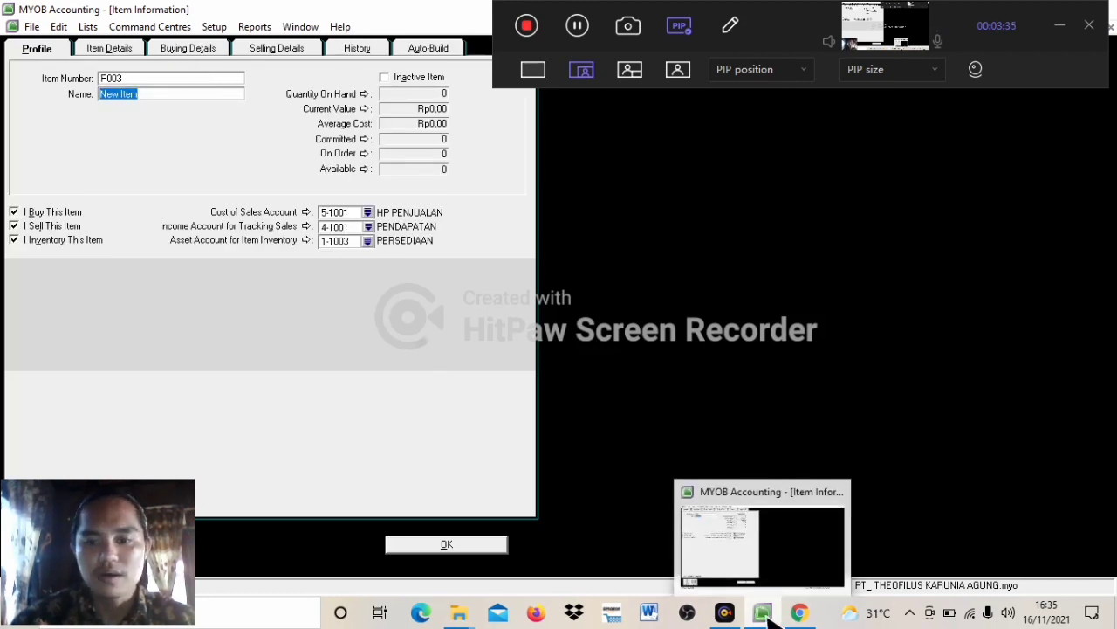
pyautogui.click(798, 614)
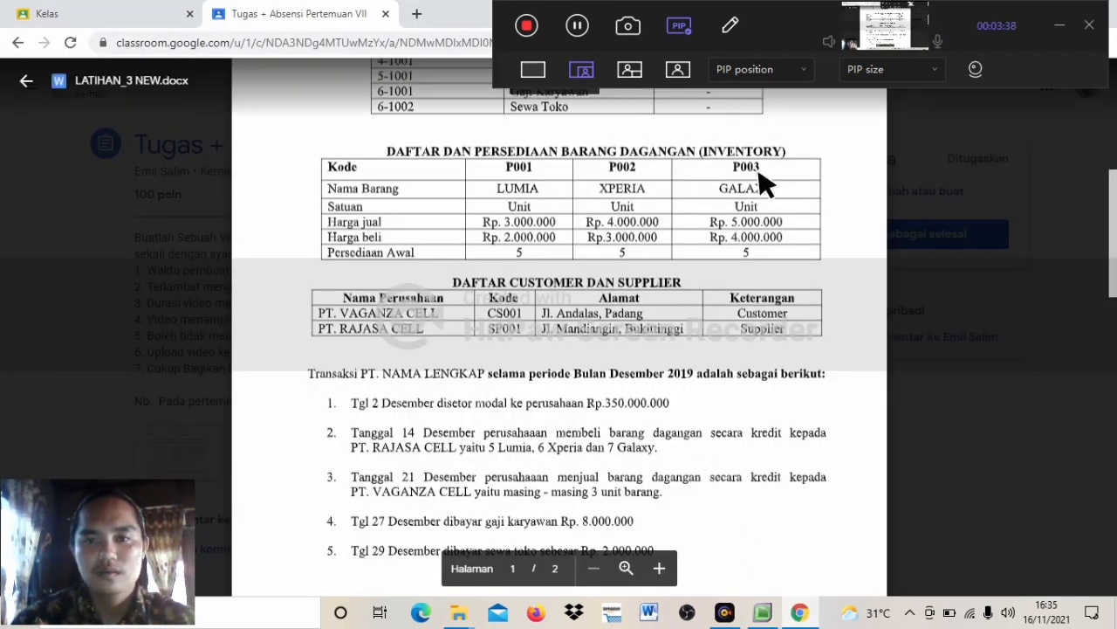
pyautogui.click(762, 614)
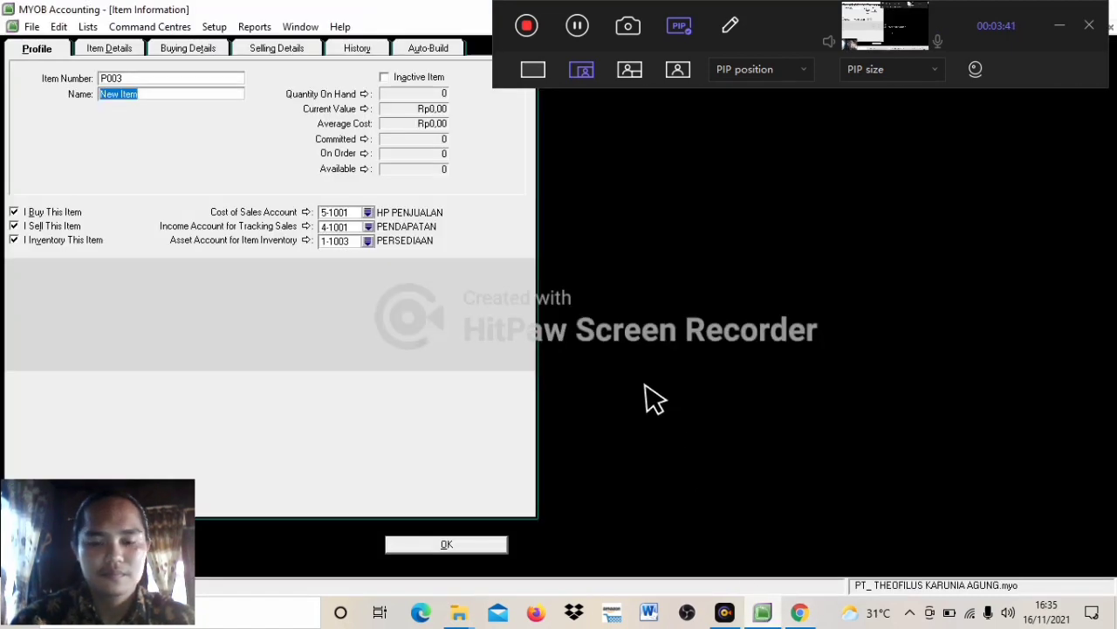
pyautogui.write('GALAXY')
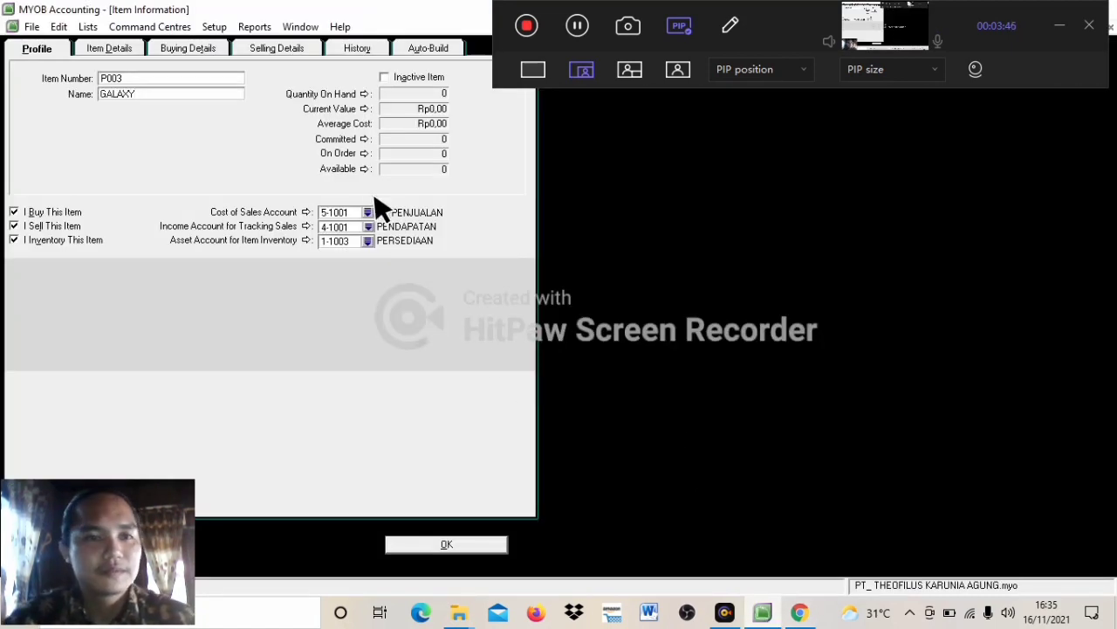
# Step: Set GALAXY's standard cost to 4000000, checking the purchase price against the assignment document
pyautogui.click(196, 50)
pyautogui.click(230, 104)
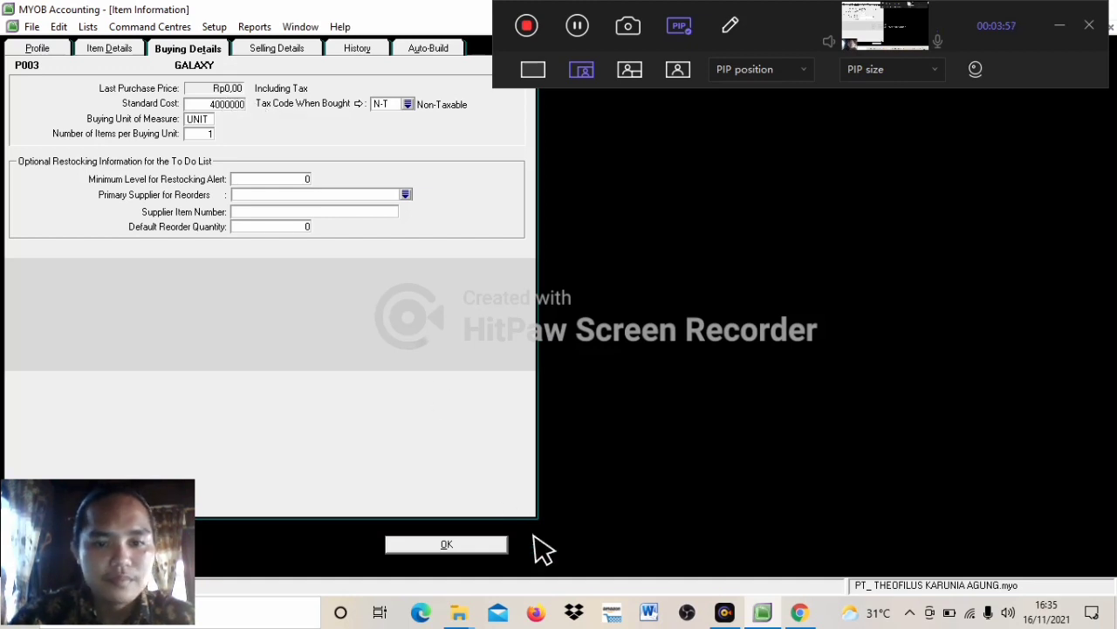
pyautogui.click(800, 613)
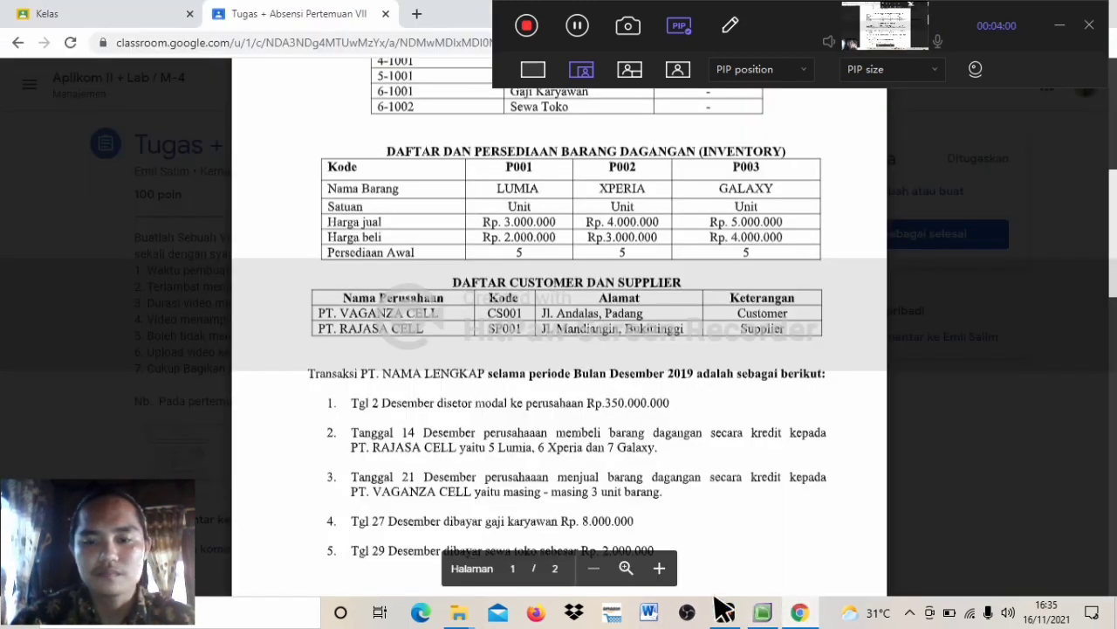
pyautogui.click(763, 615)
pyautogui.press('Tab')
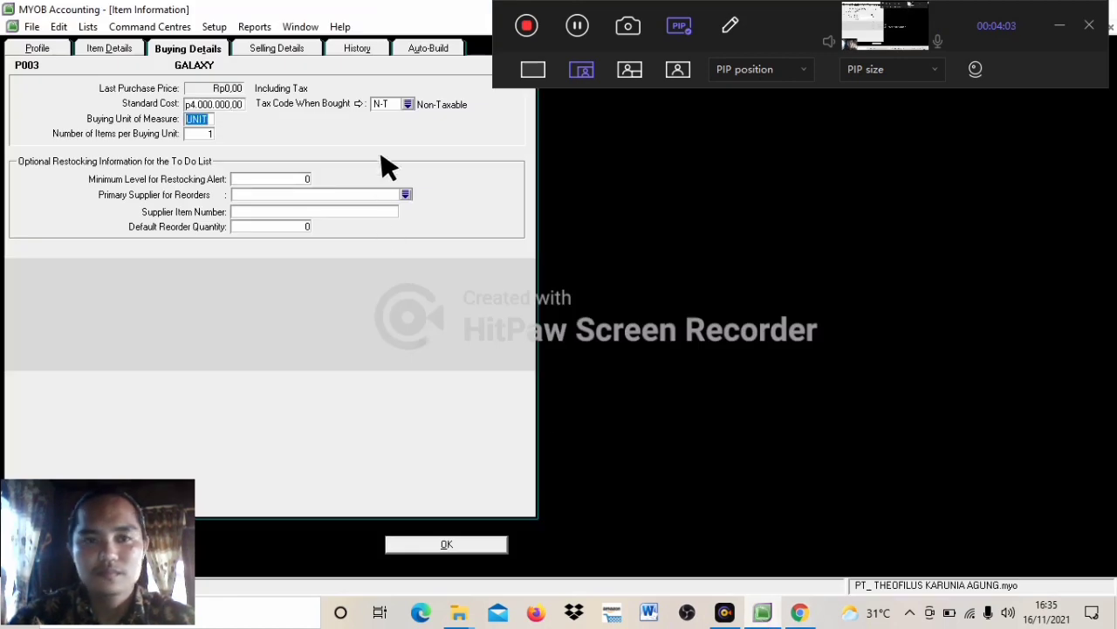
# Step: Set GALAXY's base selling price to 5000000 and save the item to the items list
pyautogui.click(285, 49)
pyautogui.click(178, 80)
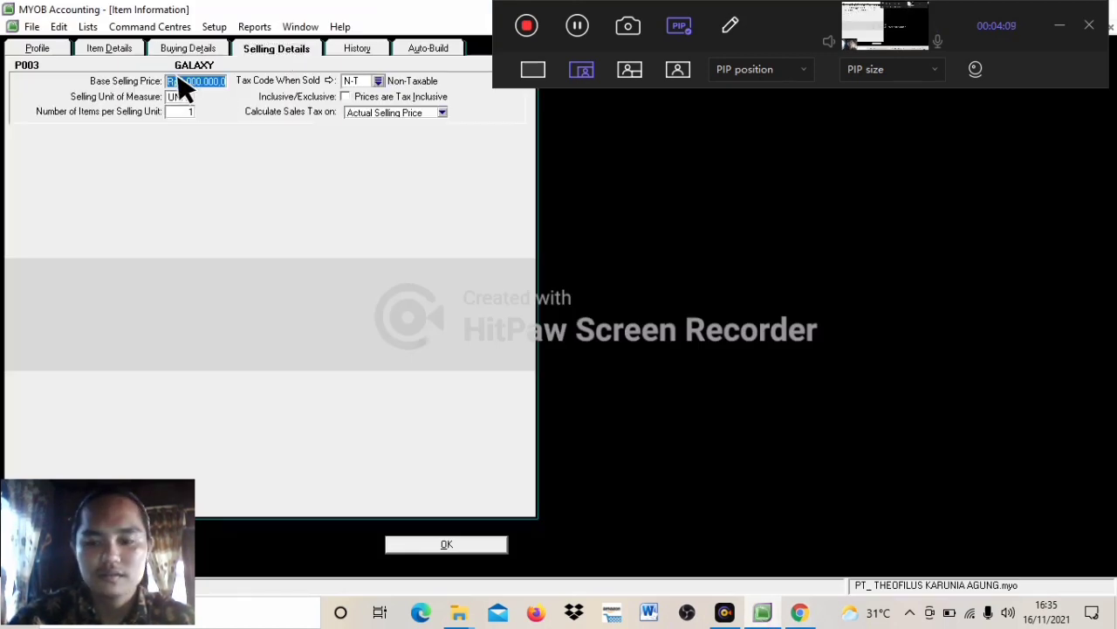
pyautogui.press('BackSpace')
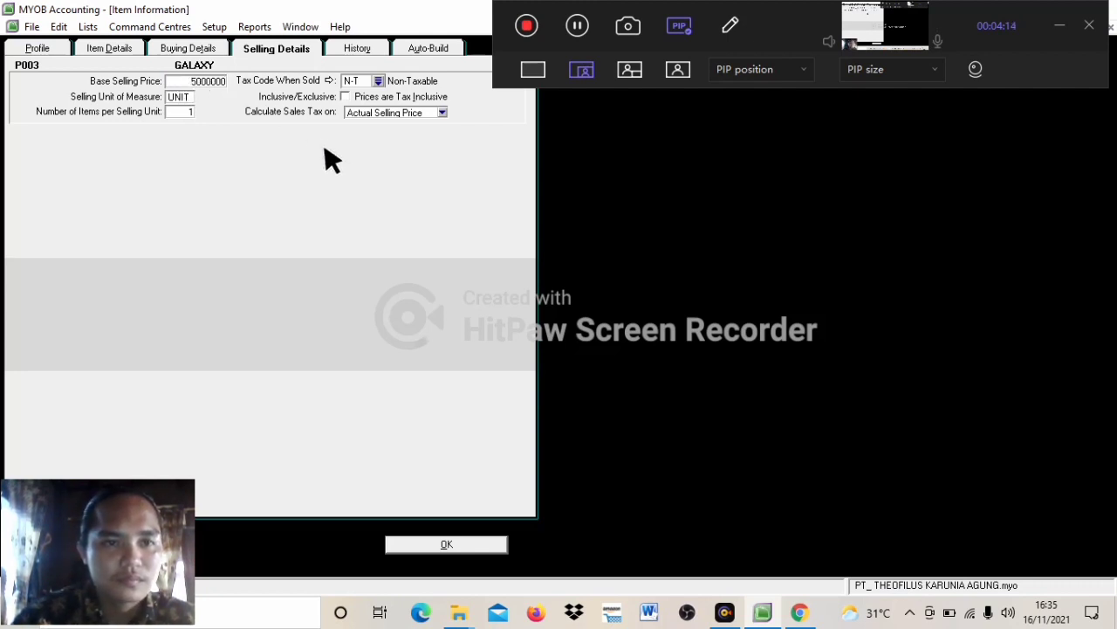
pyautogui.write('5000000')
pyautogui.press('Tab')
pyautogui.press('Tab')
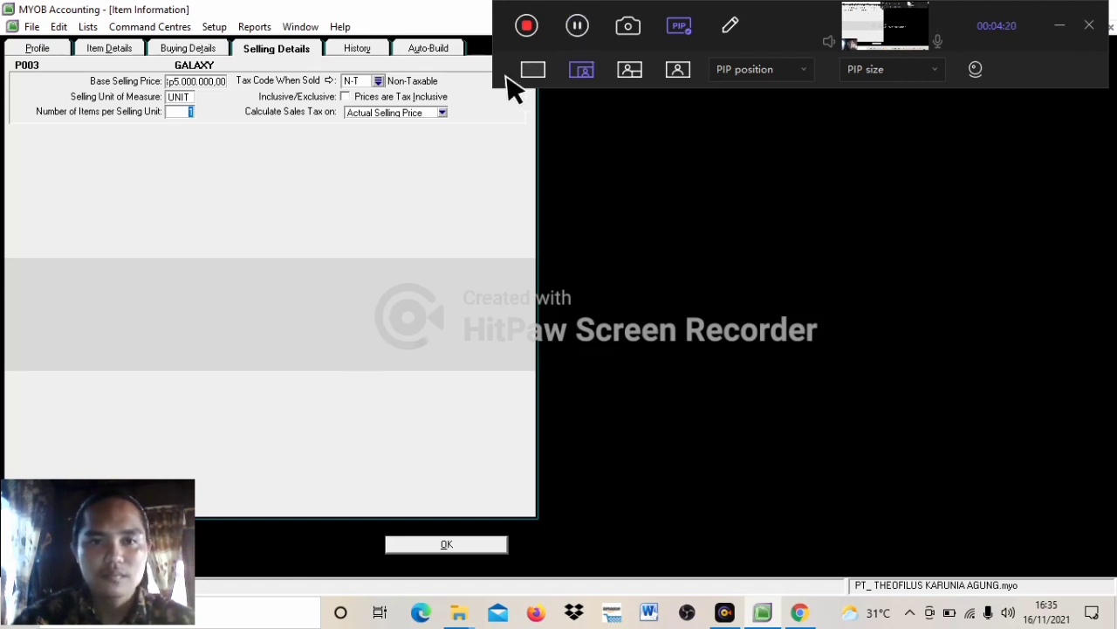
pyautogui.click(452, 545)
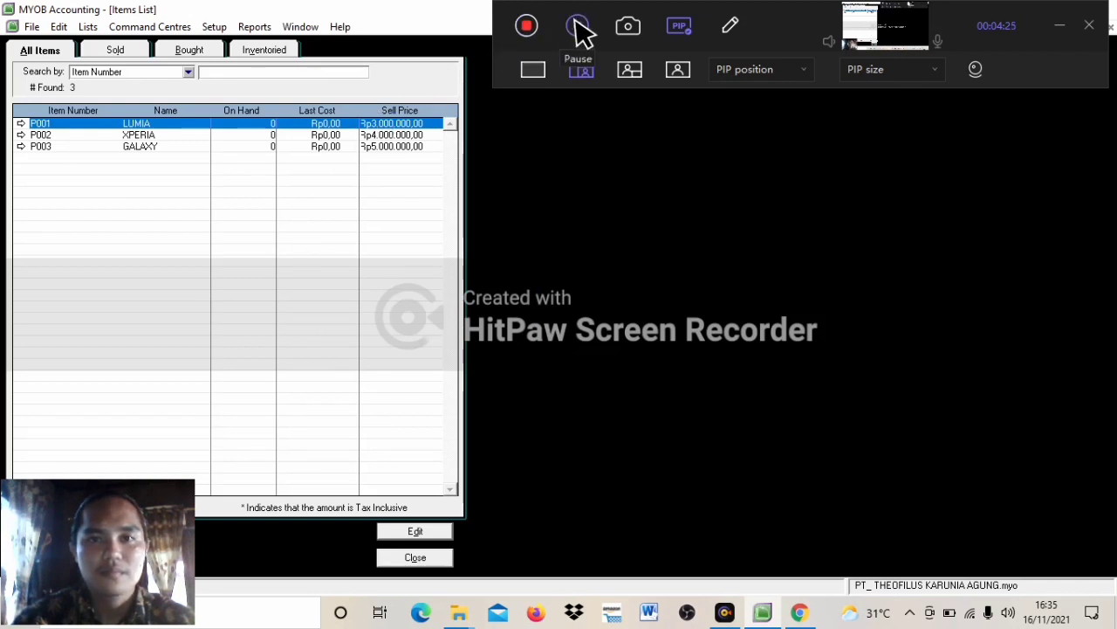
pyautogui.click(577, 27)
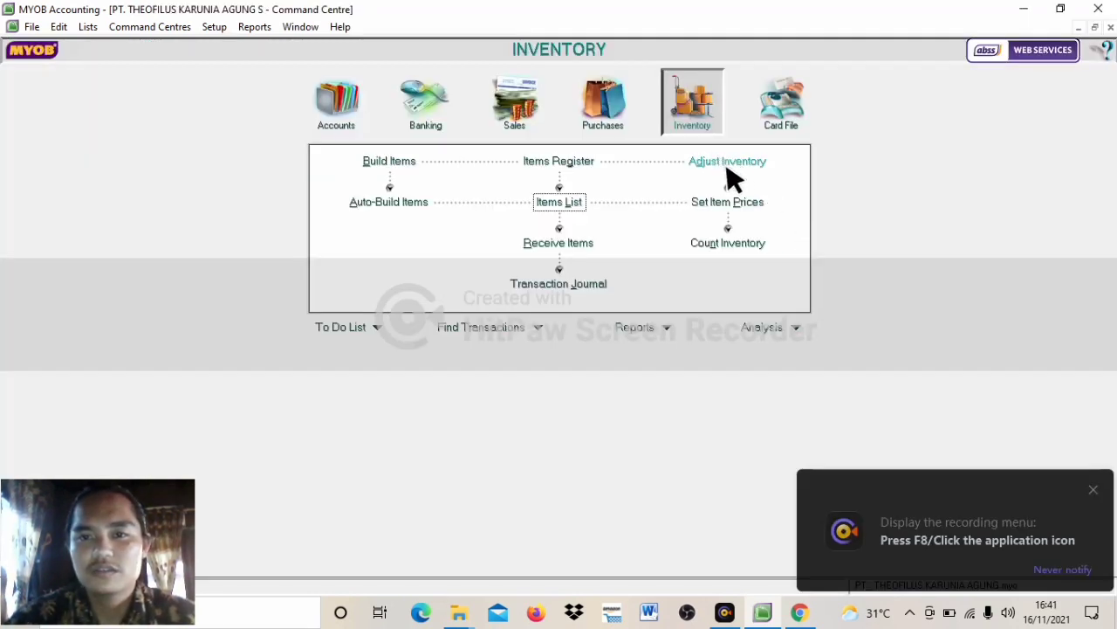
# Step: Start an inventory adjustment and enter item P001 LUMIA on its first line
pyautogui.click(733, 162)
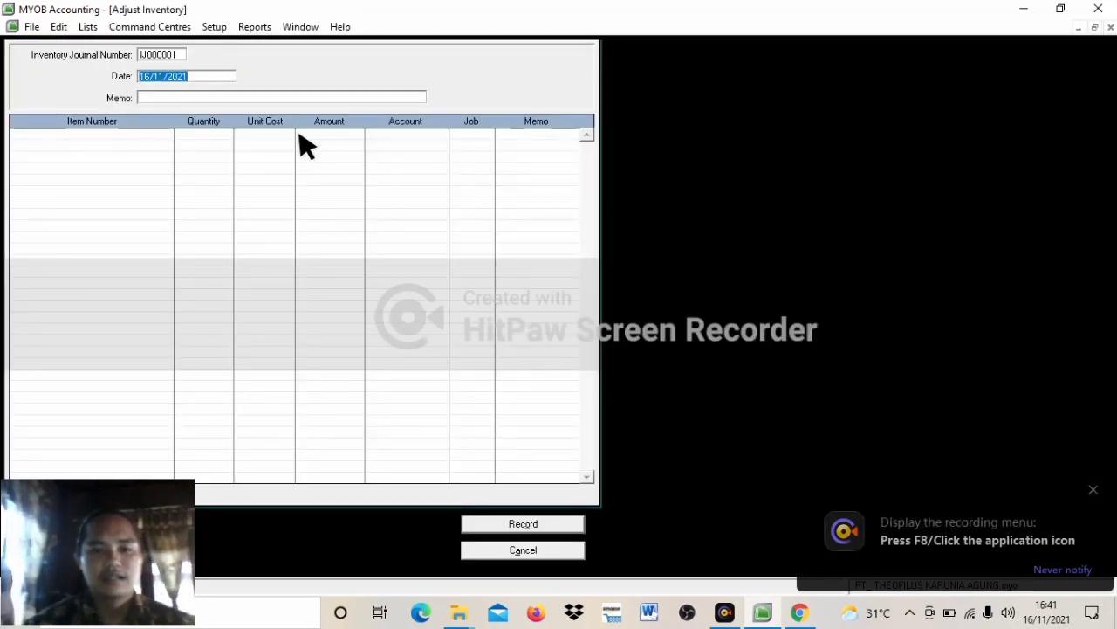
pyautogui.click(128, 135)
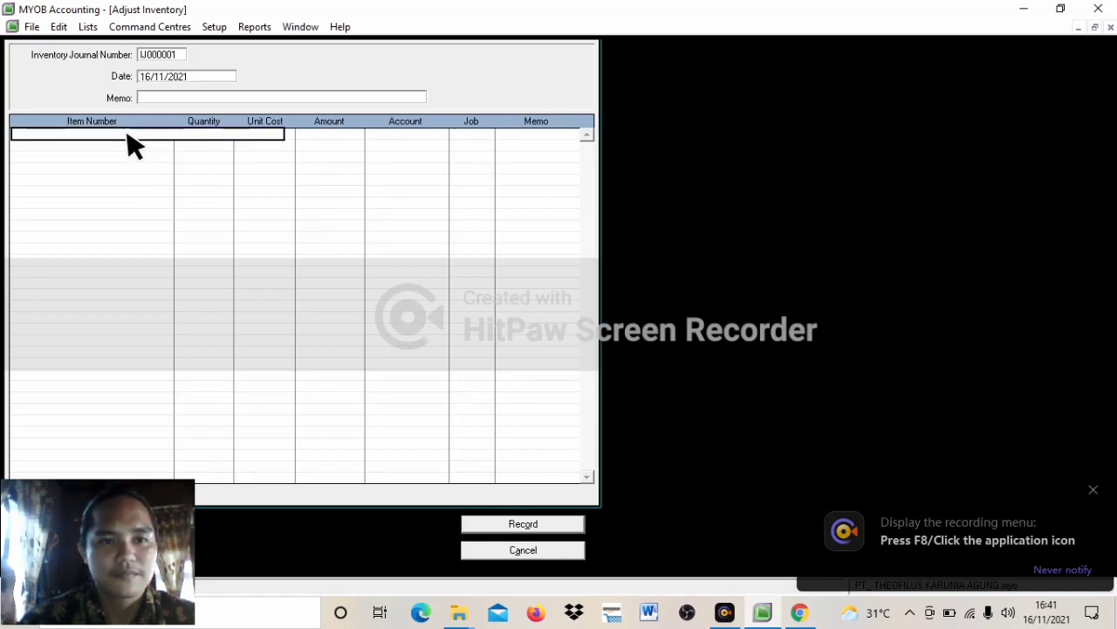
pyautogui.press('Tab')
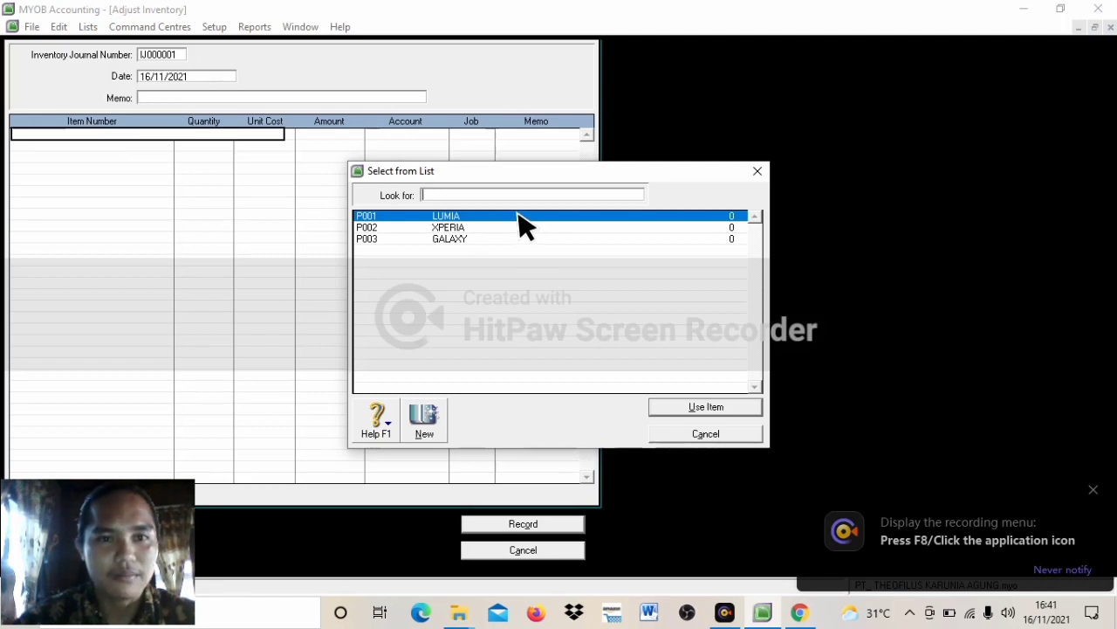
pyautogui.click(731, 407)
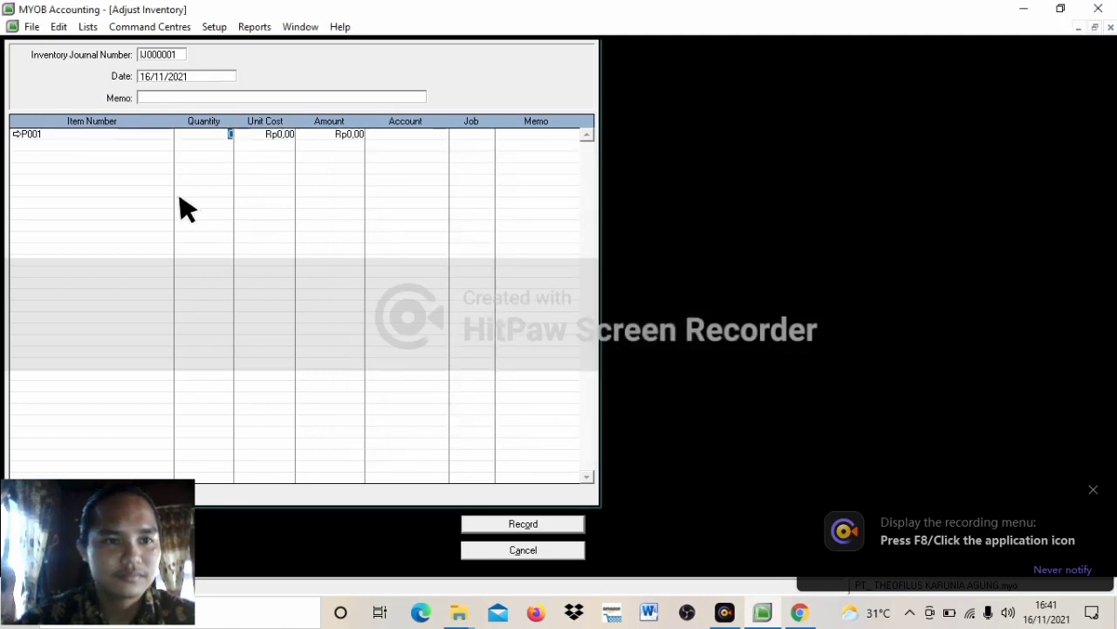
# Step: Add items P002 XPERIA and P003 GALAXY on the second and third lines of the inventory adjustment
pyautogui.click(98, 144)
pyautogui.press('Return')
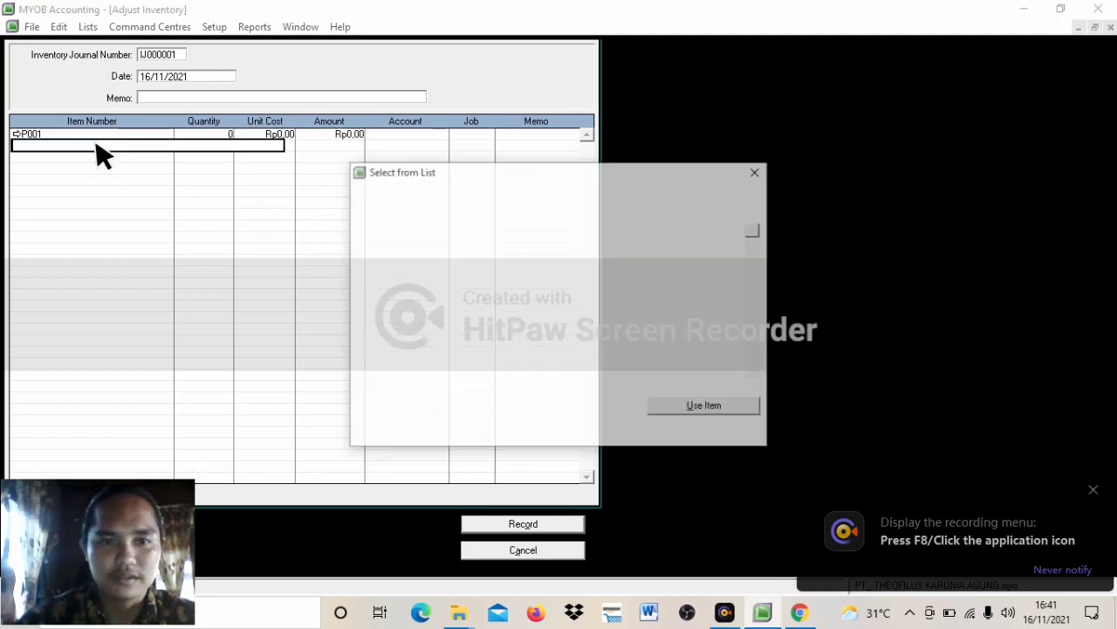
pyautogui.click(446, 227)
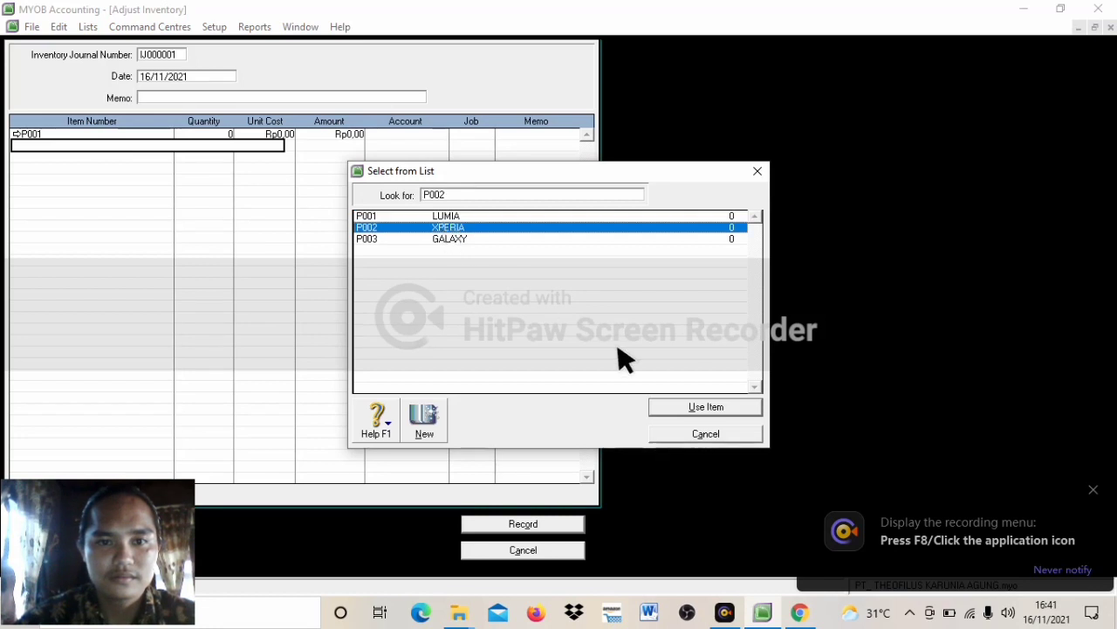
pyautogui.click(719, 408)
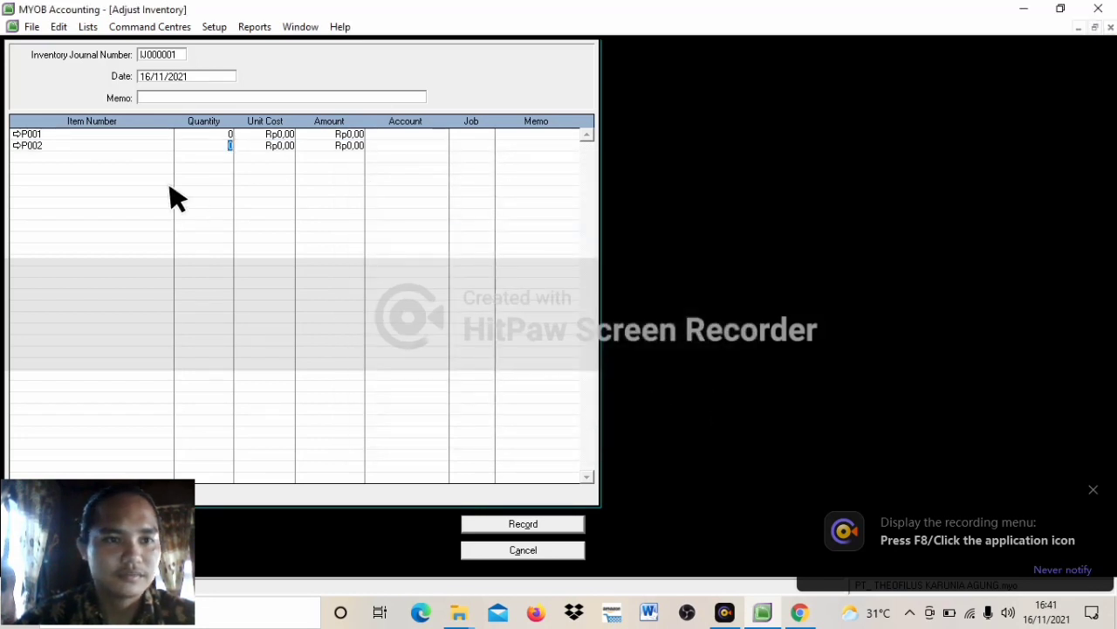
pyautogui.click(87, 157)
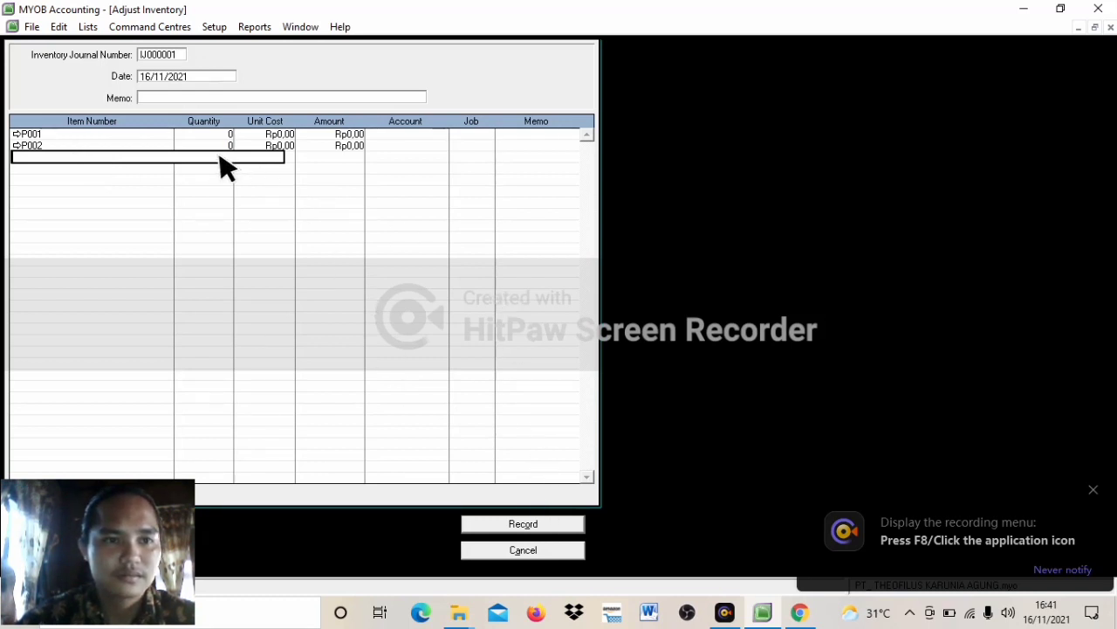
pyautogui.press('Return')
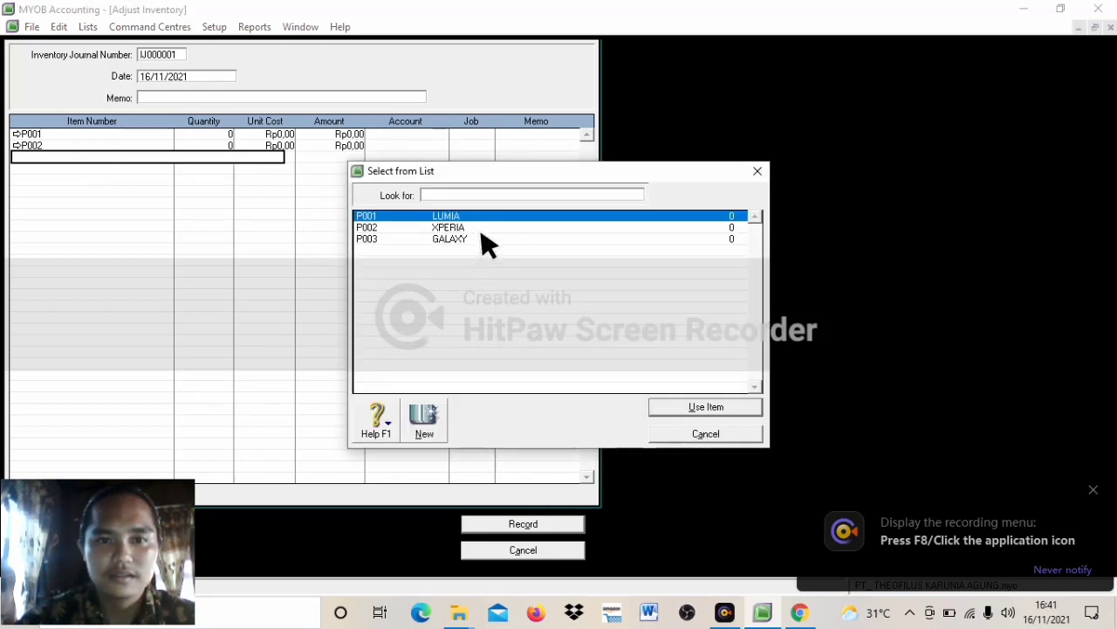
pyautogui.click(471, 241)
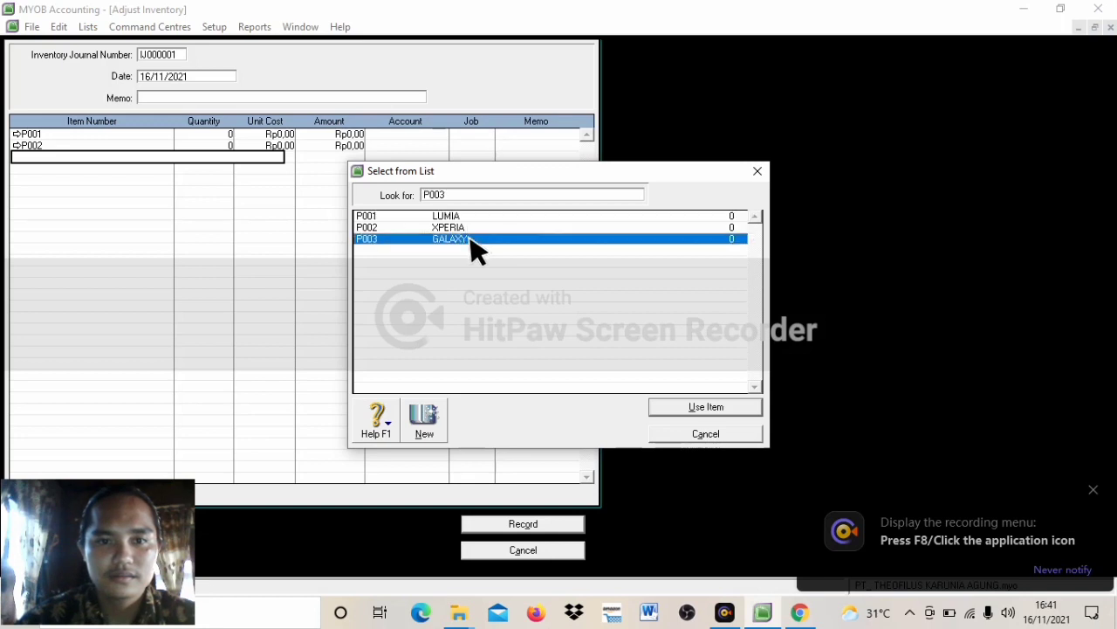
pyautogui.click(704, 408)
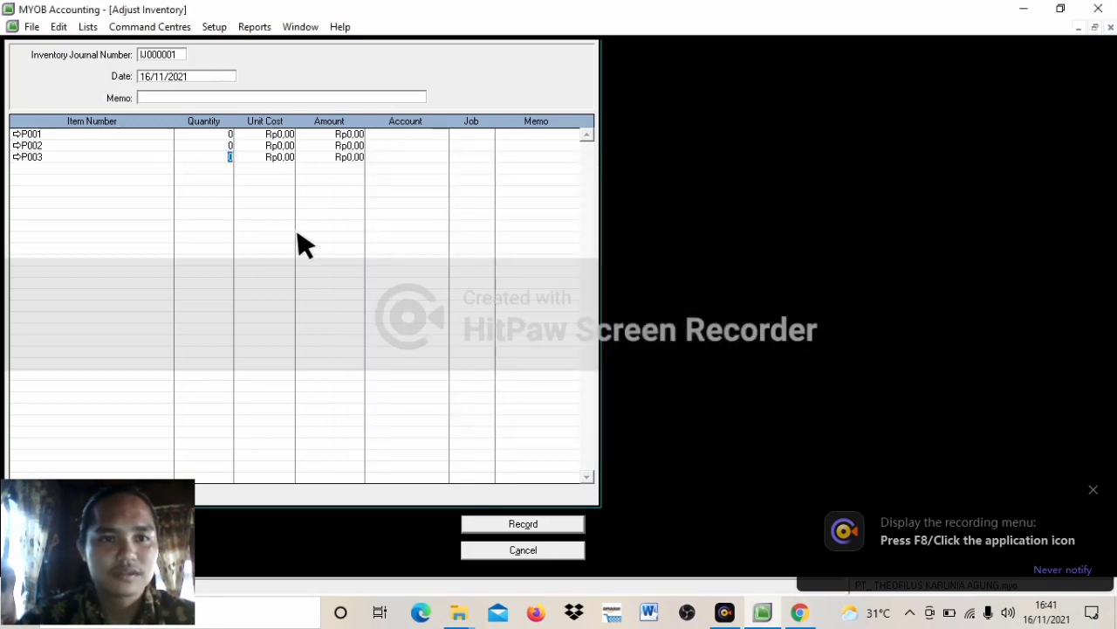
# Step: Set the quantity of P001, P002 and P003 to 5 each, checking the opening stock in the assignment document
pyautogui.click(230, 134)
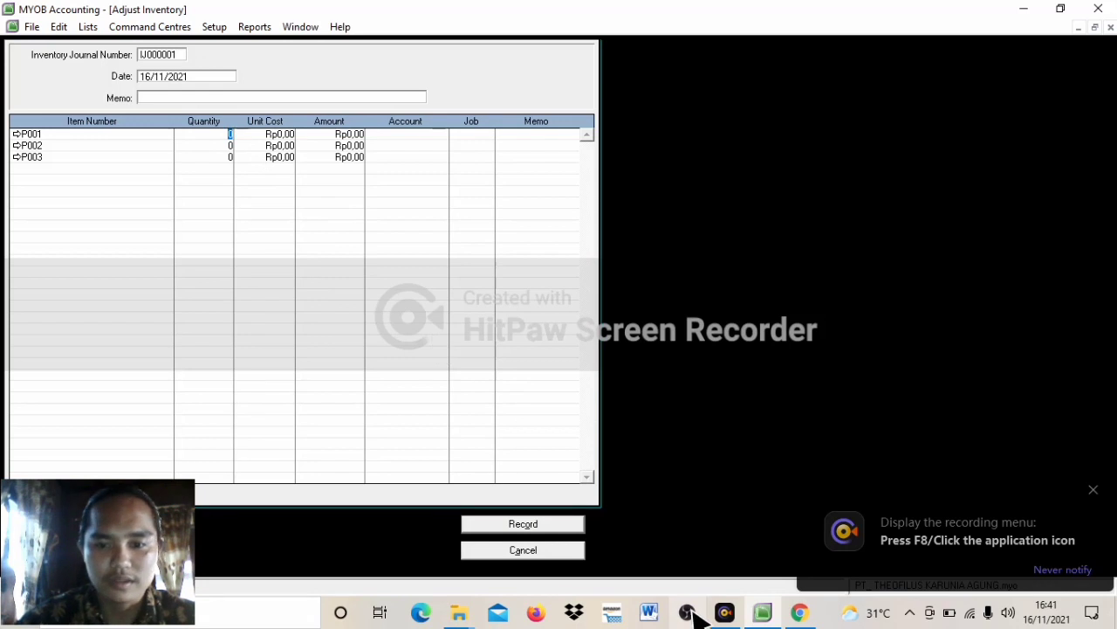
pyautogui.click(800, 612)
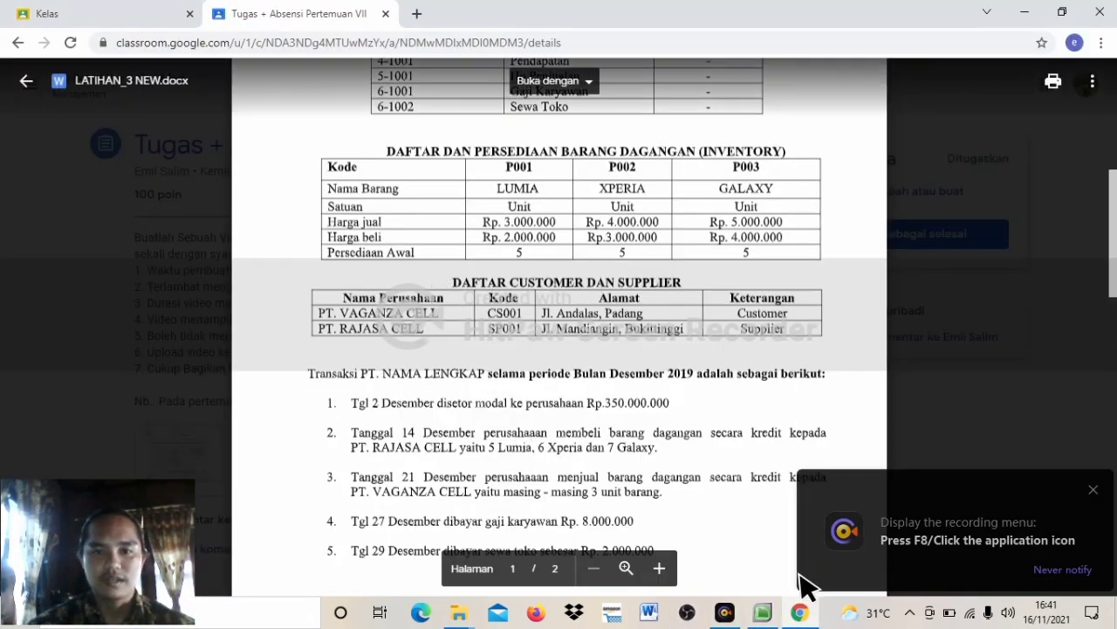
pyautogui.click(762, 612)
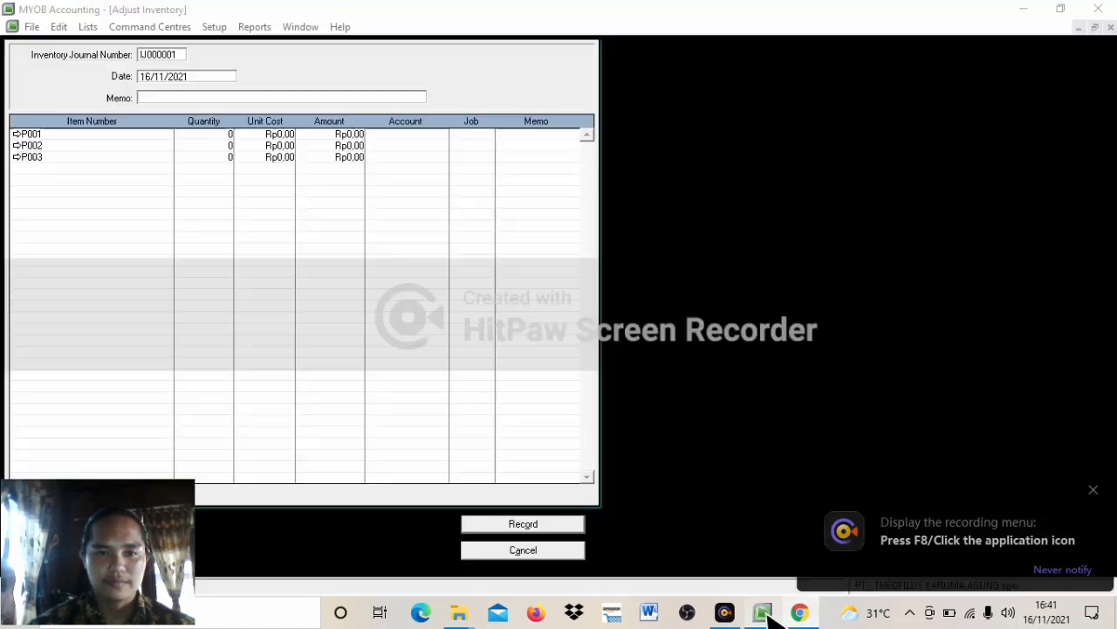
pyautogui.write('5')
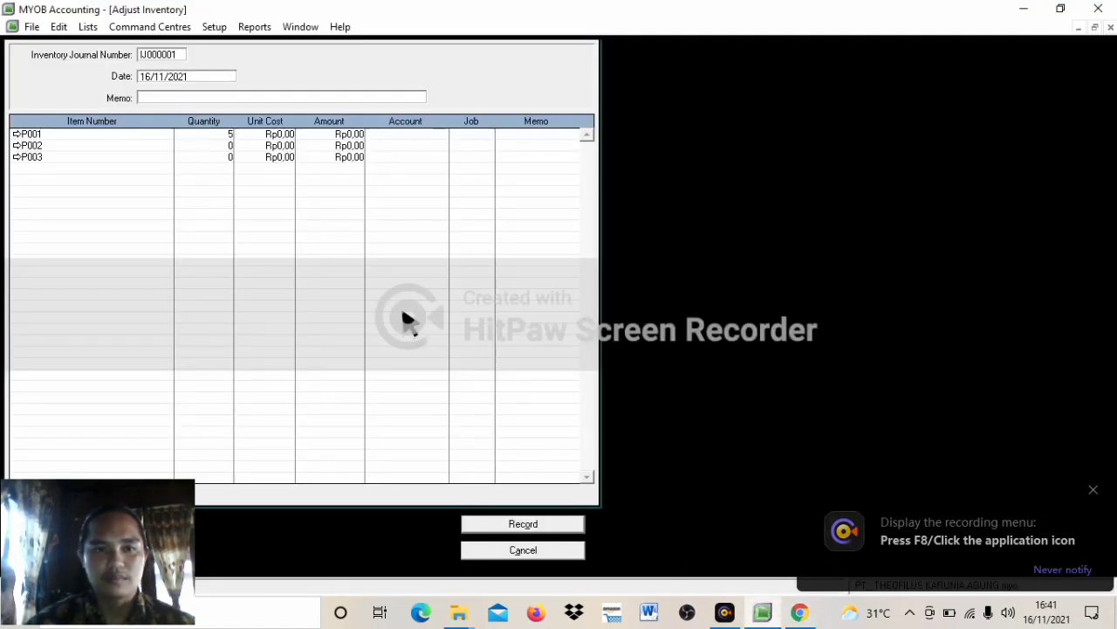
pyautogui.write('5')
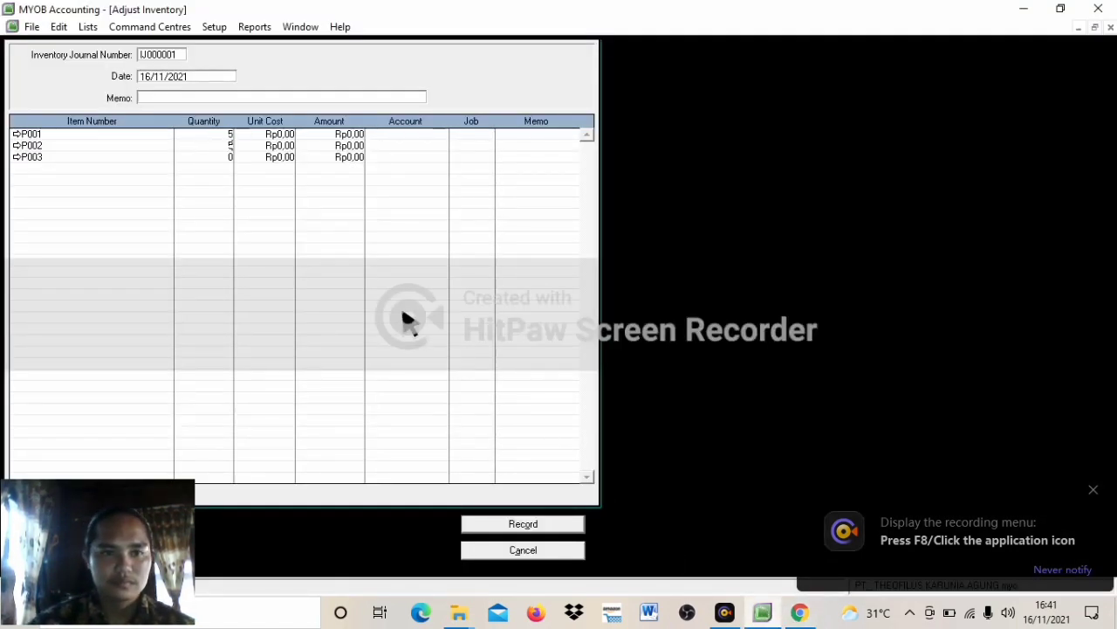
# Step: Set P001's unit cost to 2000000, checking the purchase price against the assignment document
pyautogui.click(284, 137)
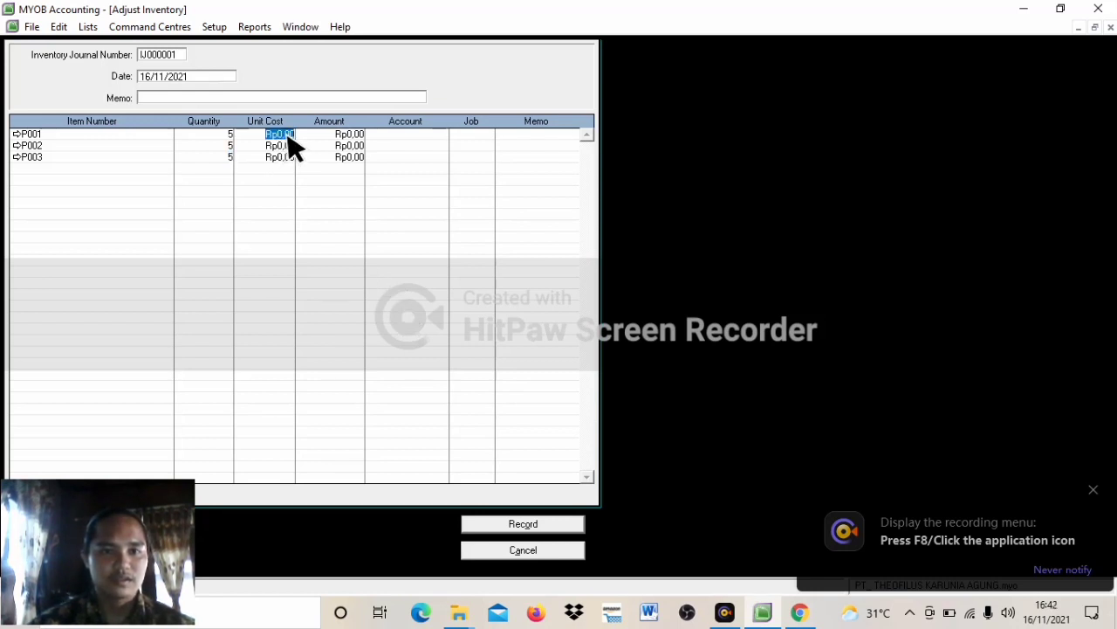
pyautogui.click(762, 613)
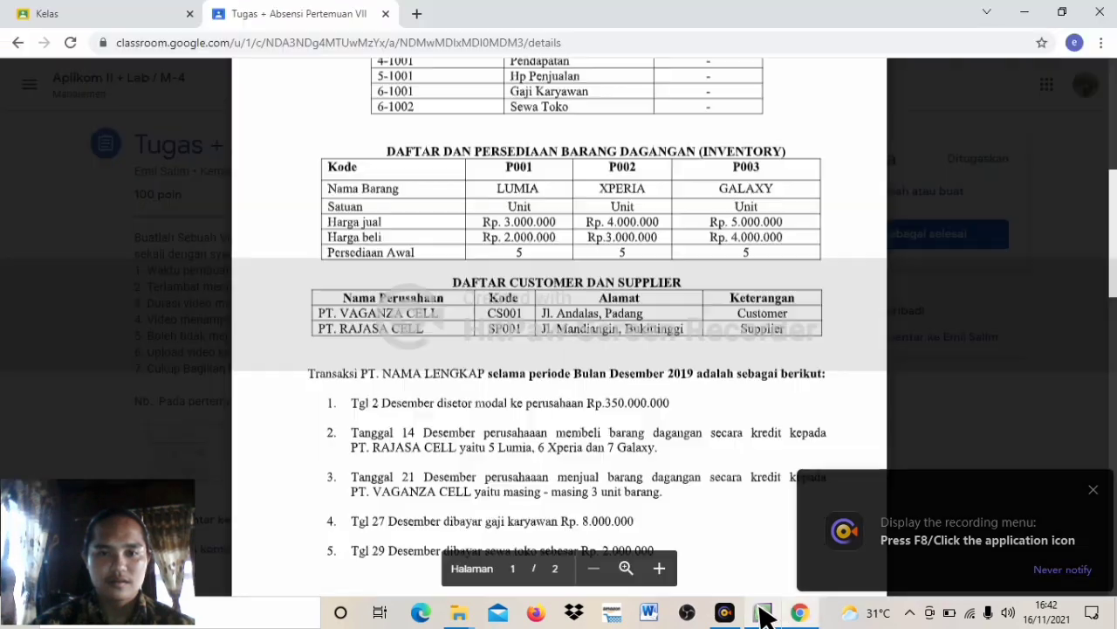
pyautogui.click(762, 614)
pyautogui.click(763, 614)
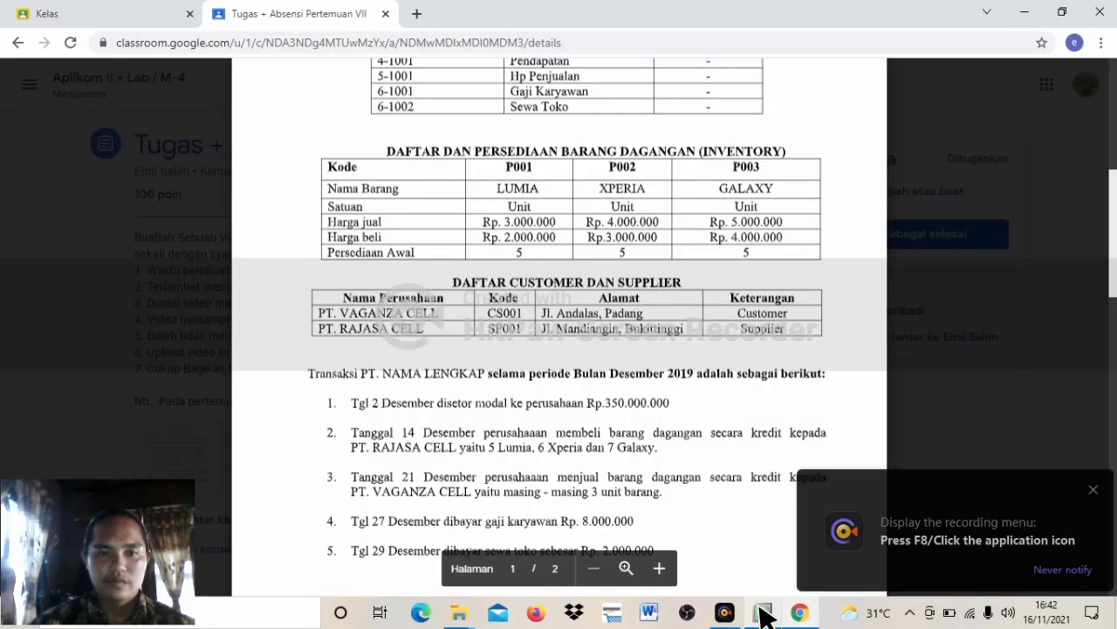
pyautogui.click(762, 614)
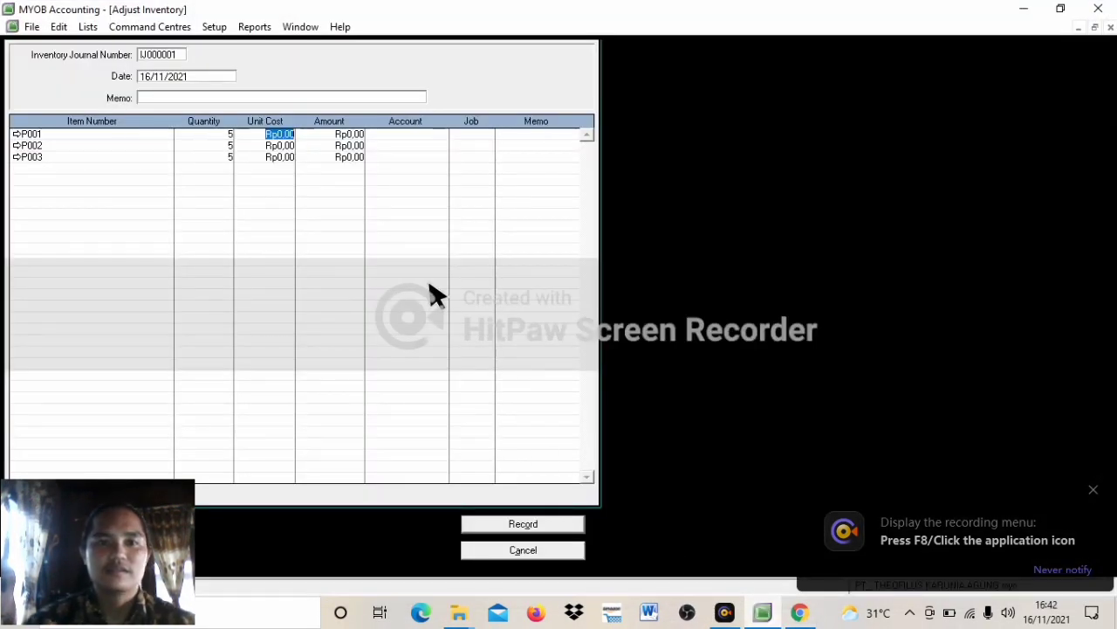
pyautogui.write('2000')
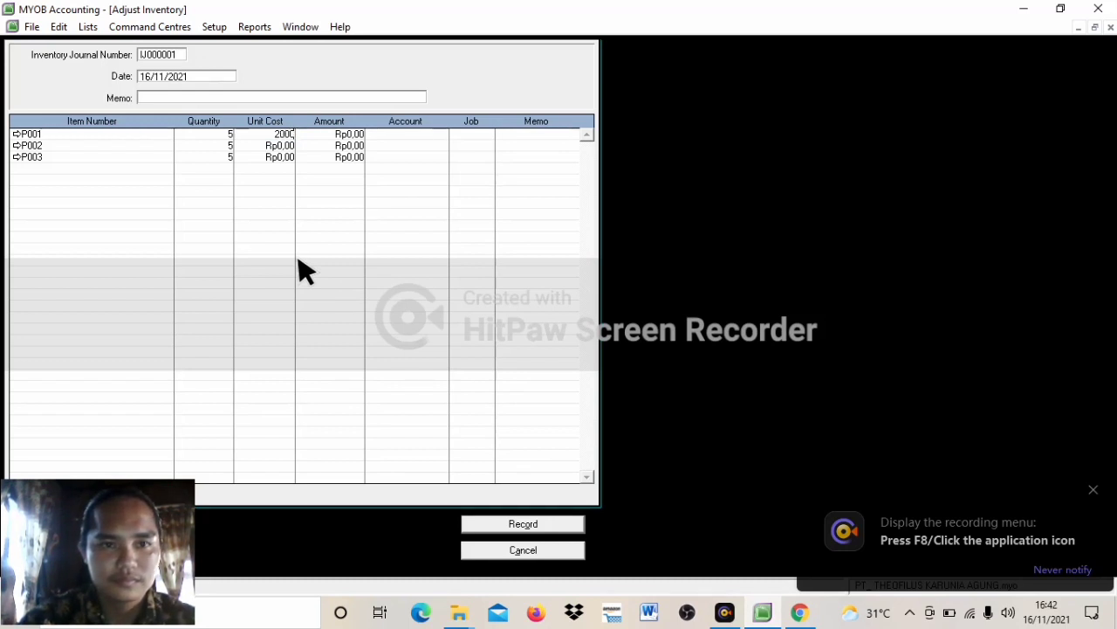
pyautogui.write('00')
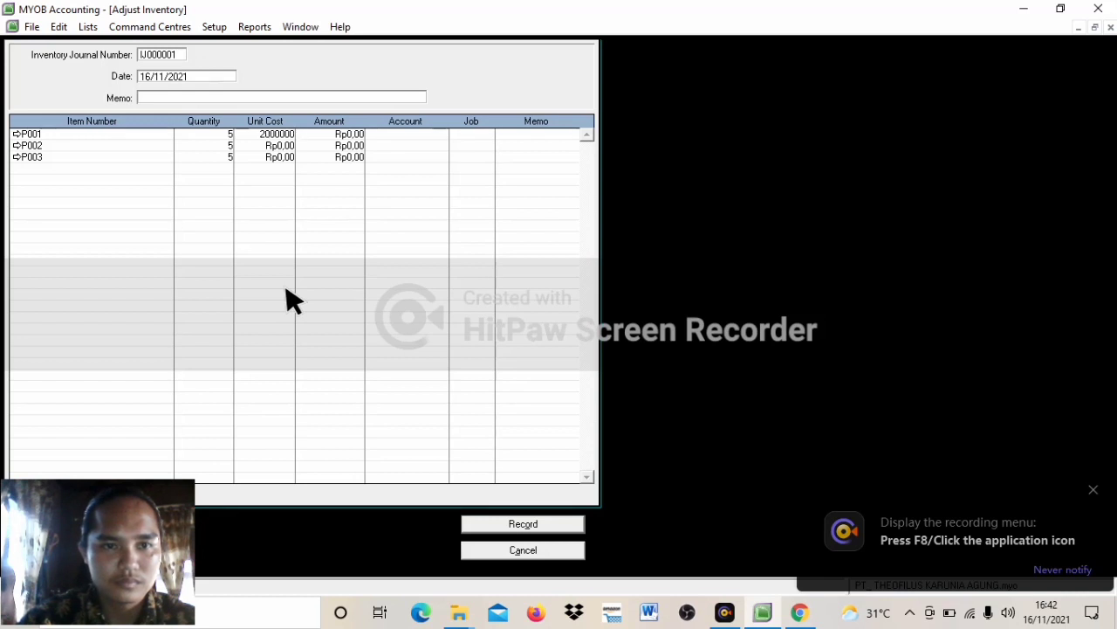
pyautogui.press('Return')
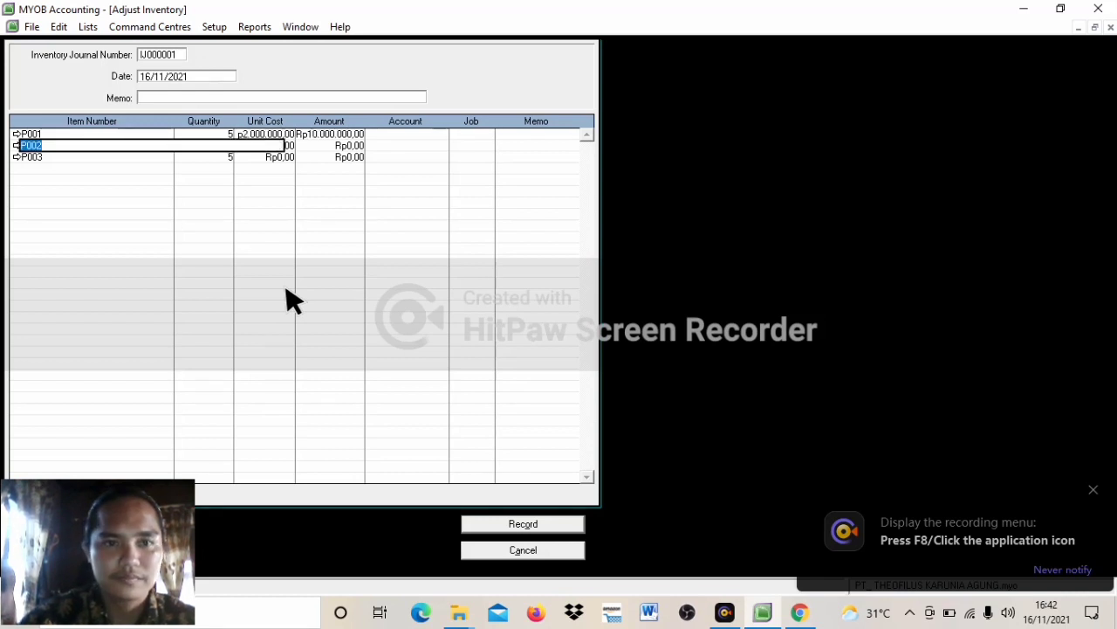
# Step: Set the unit cost of P002 to 3000000 and of P003 to 4000000
pyautogui.click(318, 143)
pyautogui.click(284, 142)
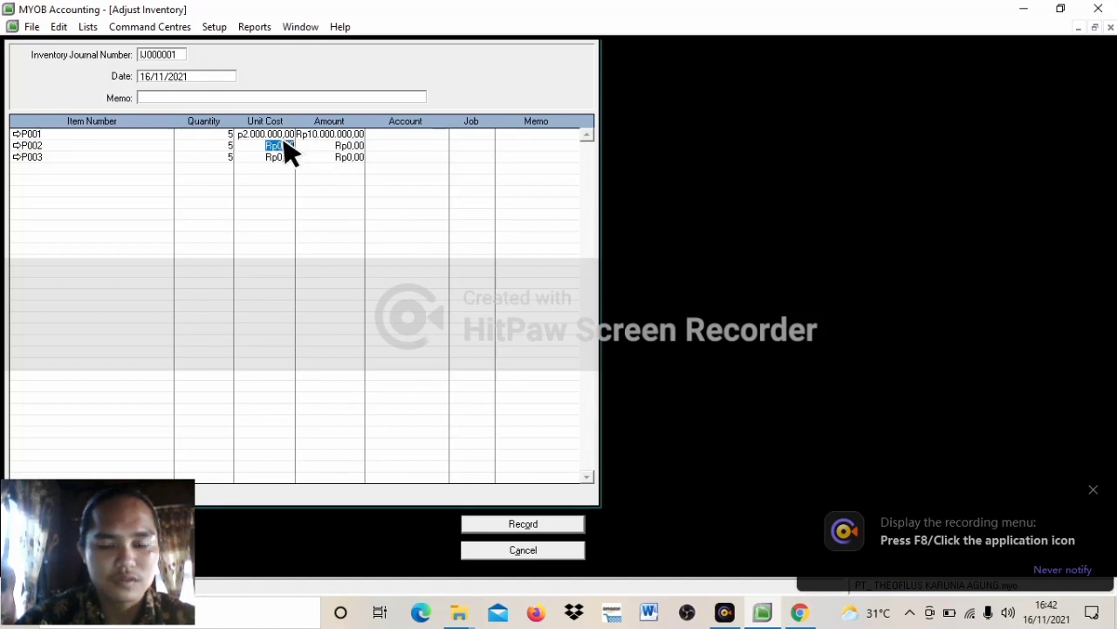
pyautogui.write('2.')
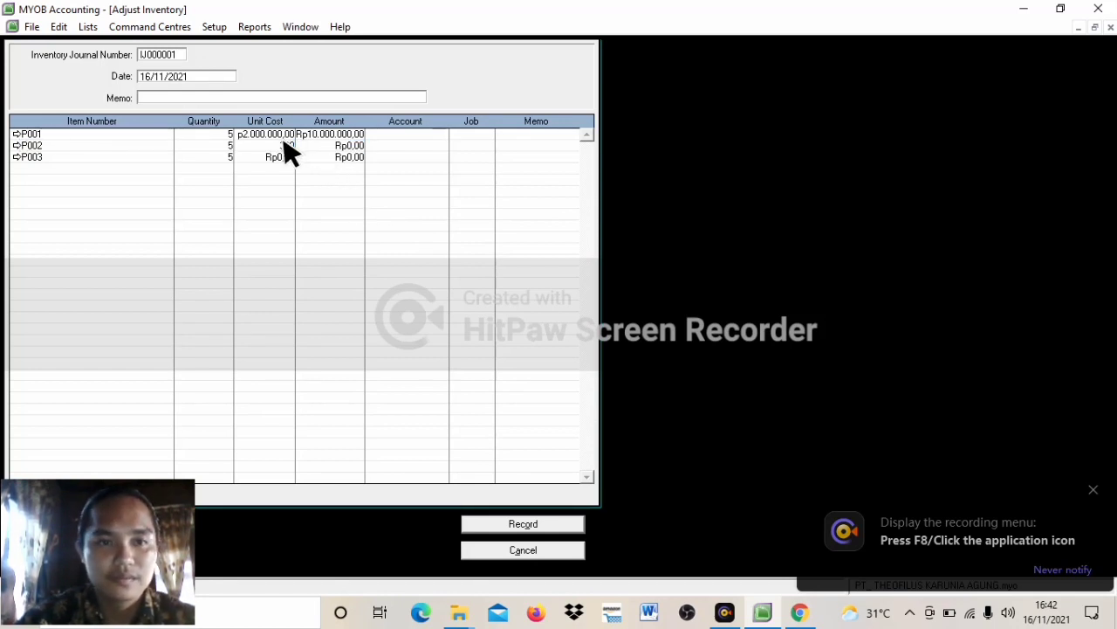
pyautogui.write('000.00')
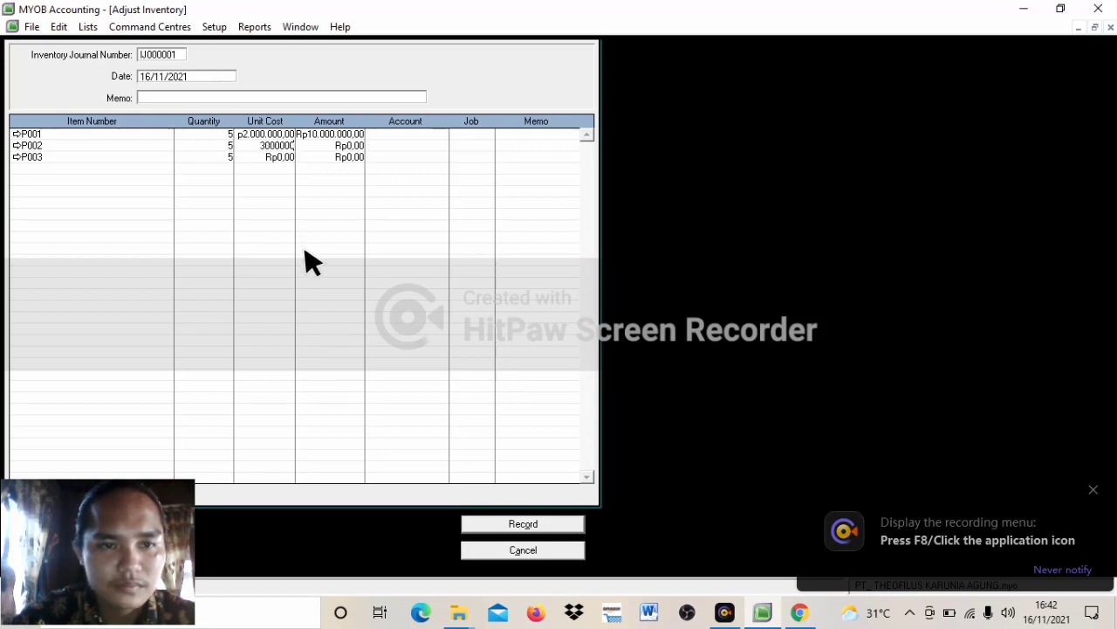
pyautogui.click(280, 158)
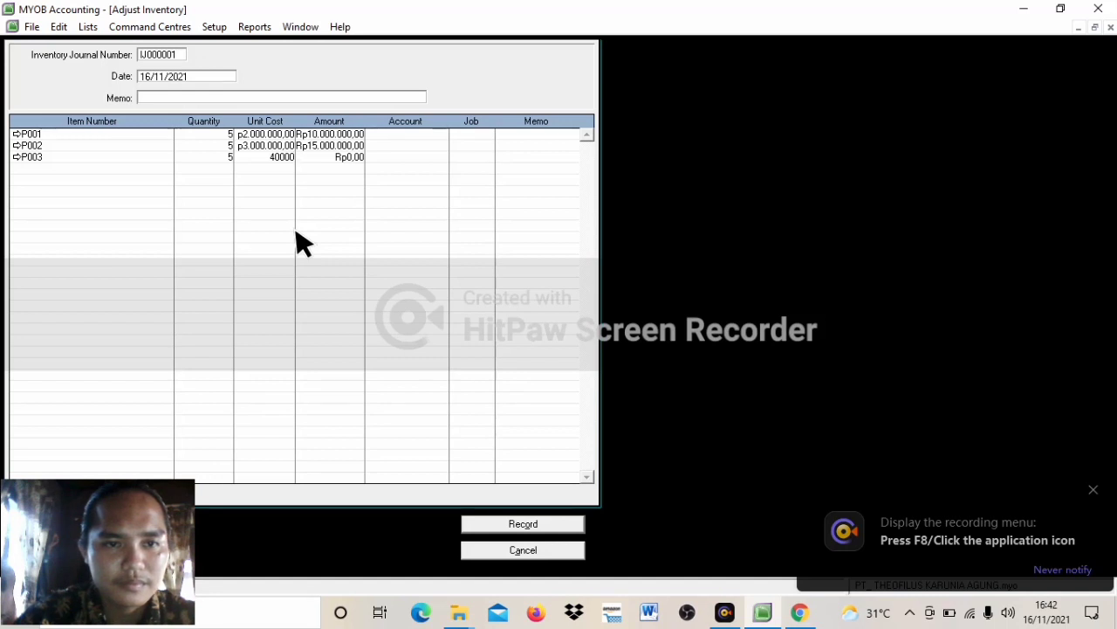
pyautogui.write('00')
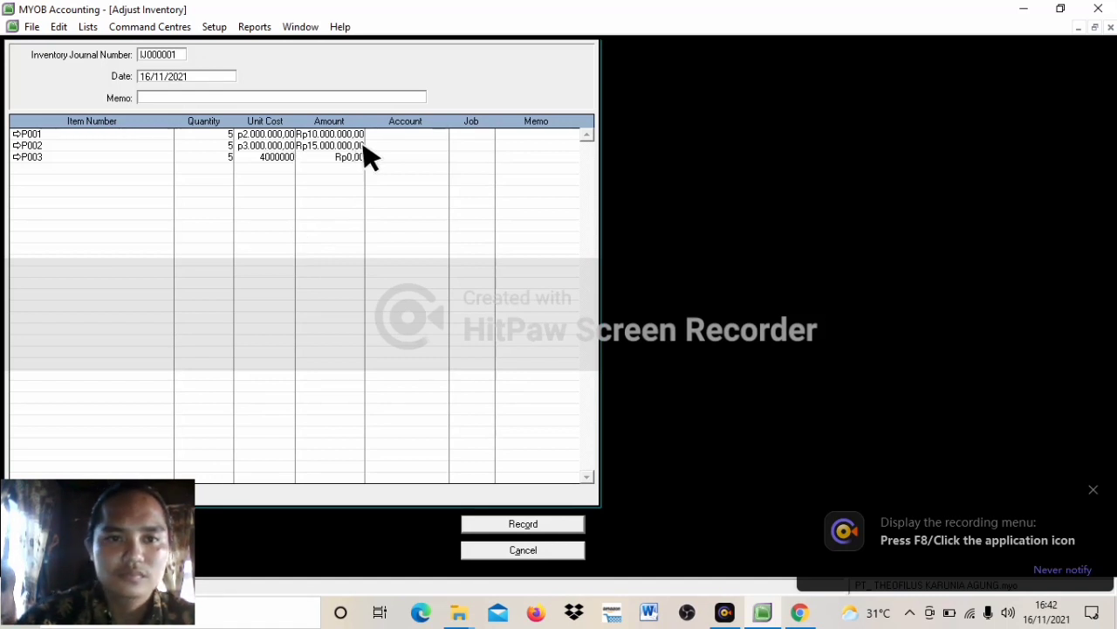
# Step: Assign account 1-1003 PERSEDIAAN to the P001 adjustment line
pyautogui.click(400, 135)
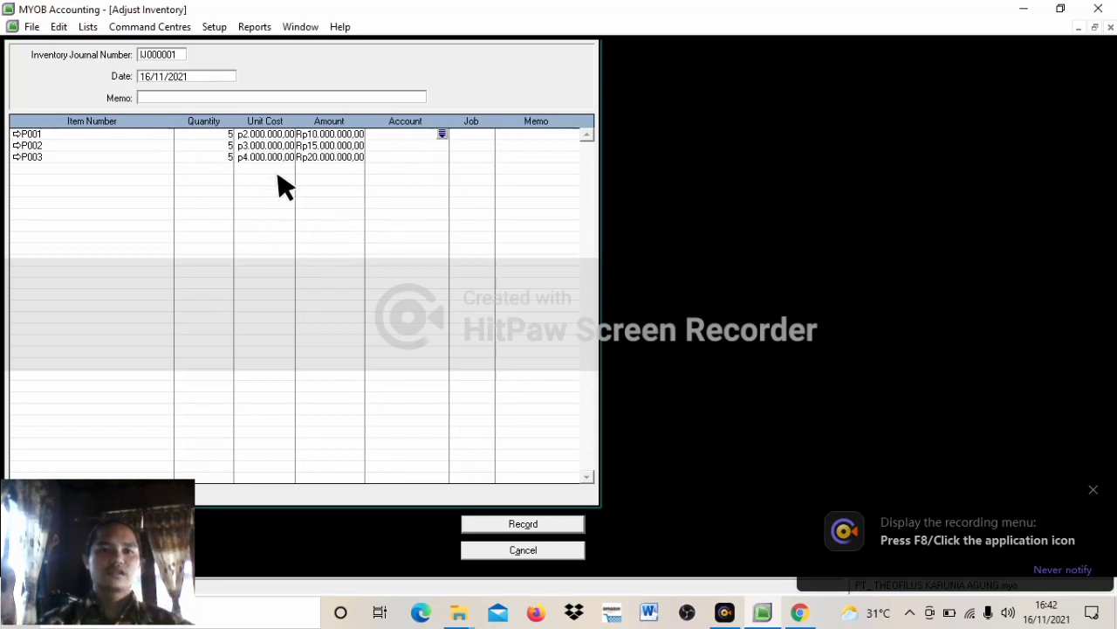
pyautogui.click(443, 134)
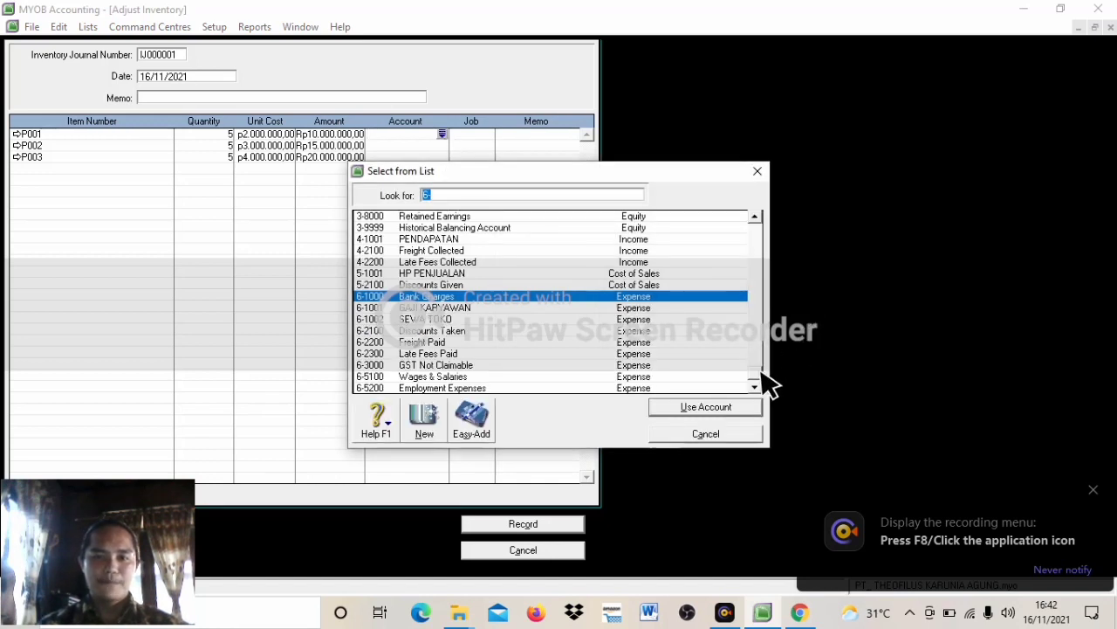
pyautogui.moveTo(756, 220); pyautogui.dragTo(756, 219)
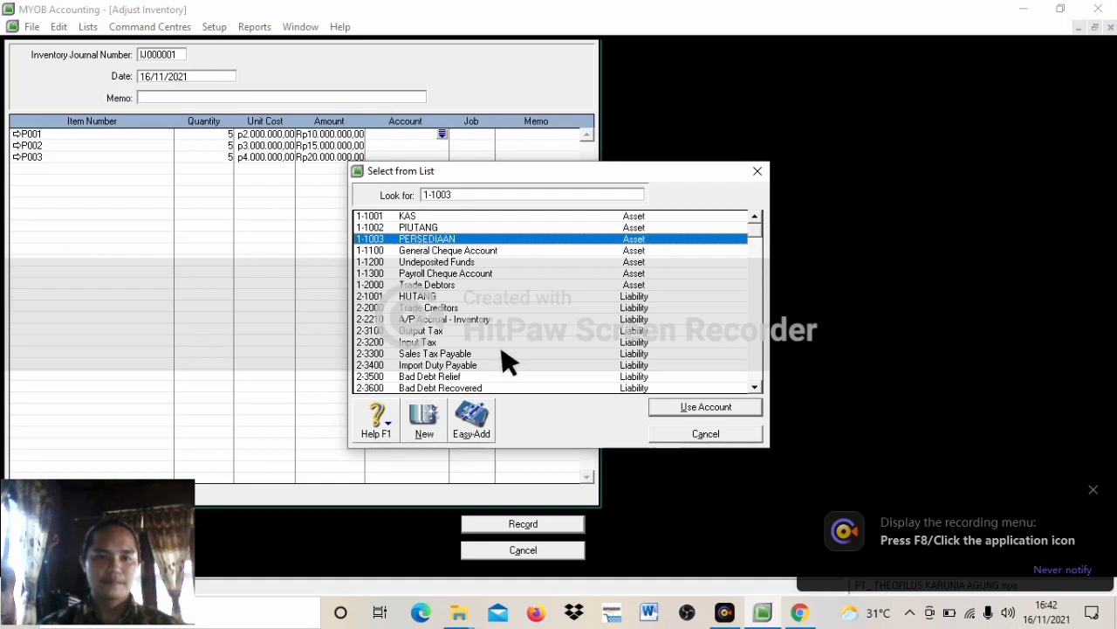
pyautogui.click(699, 410)
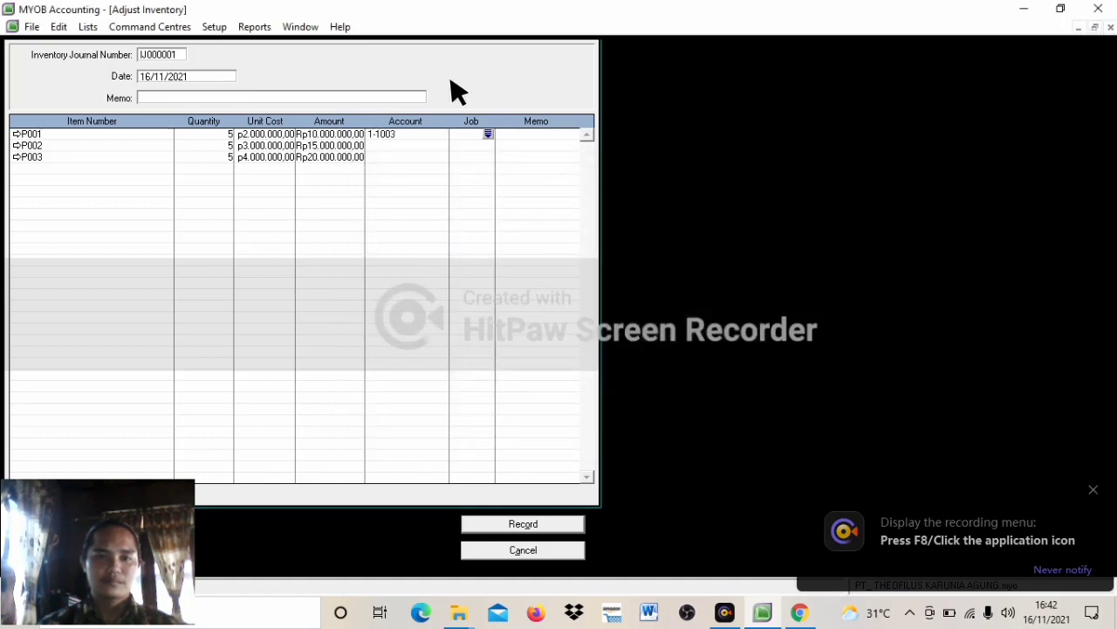
# Step: Assign account 1-1003 PERSEDIAAN to the P002 adjustment line
pyautogui.click(433, 145)
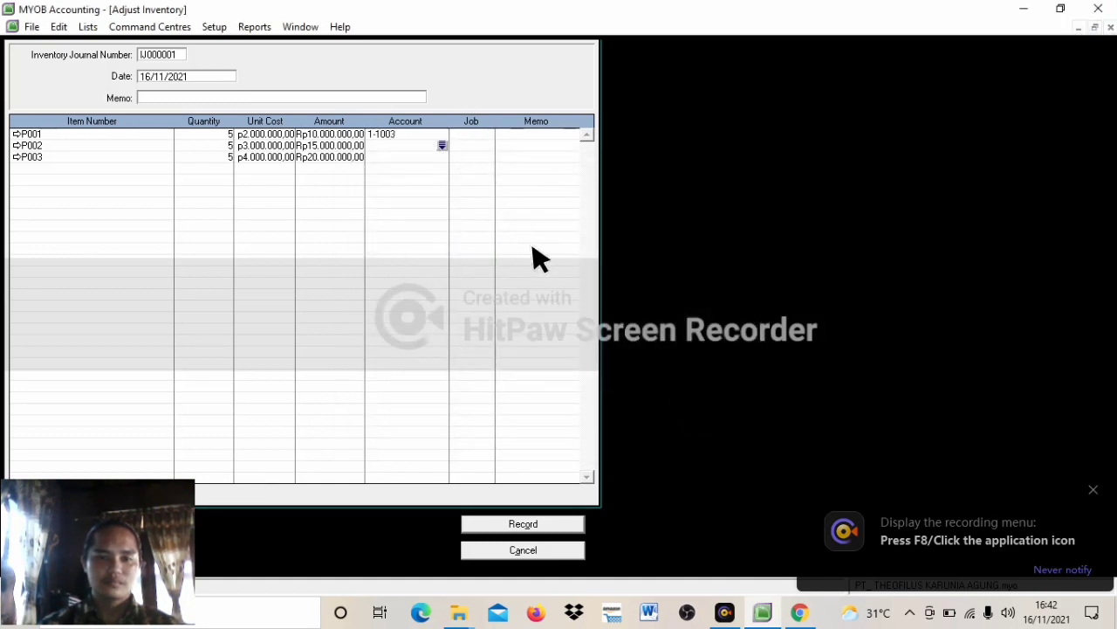
pyautogui.click(441, 146)
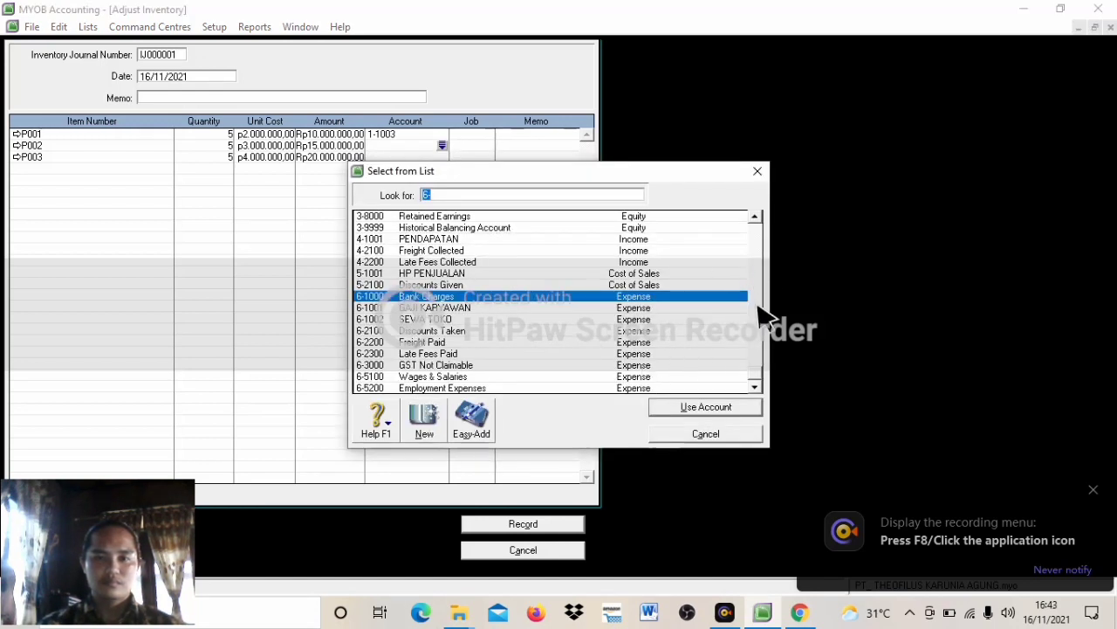
pyautogui.moveTo(756, 375); pyautogui.dragTo(754, 224)
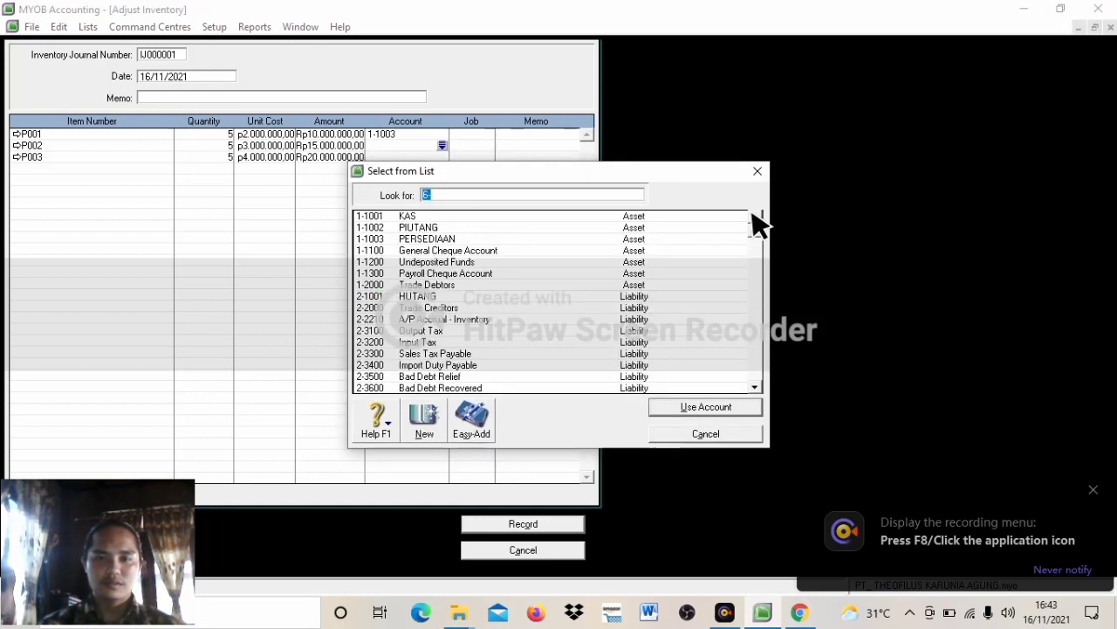
pyautogui.click(493, 241)
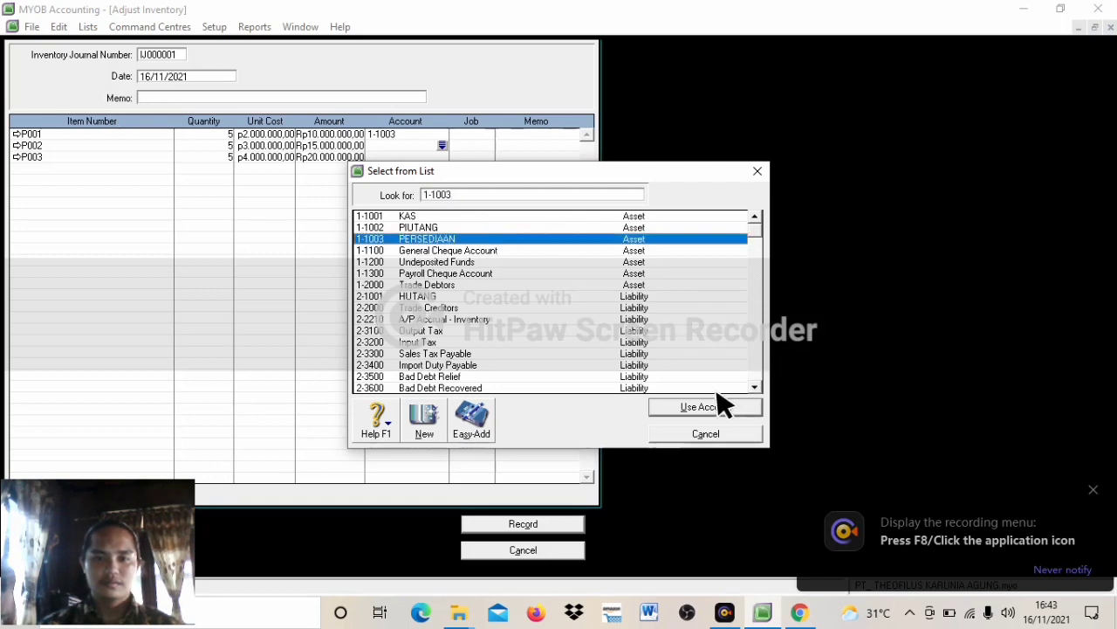
pyautogui.click(703, 407)
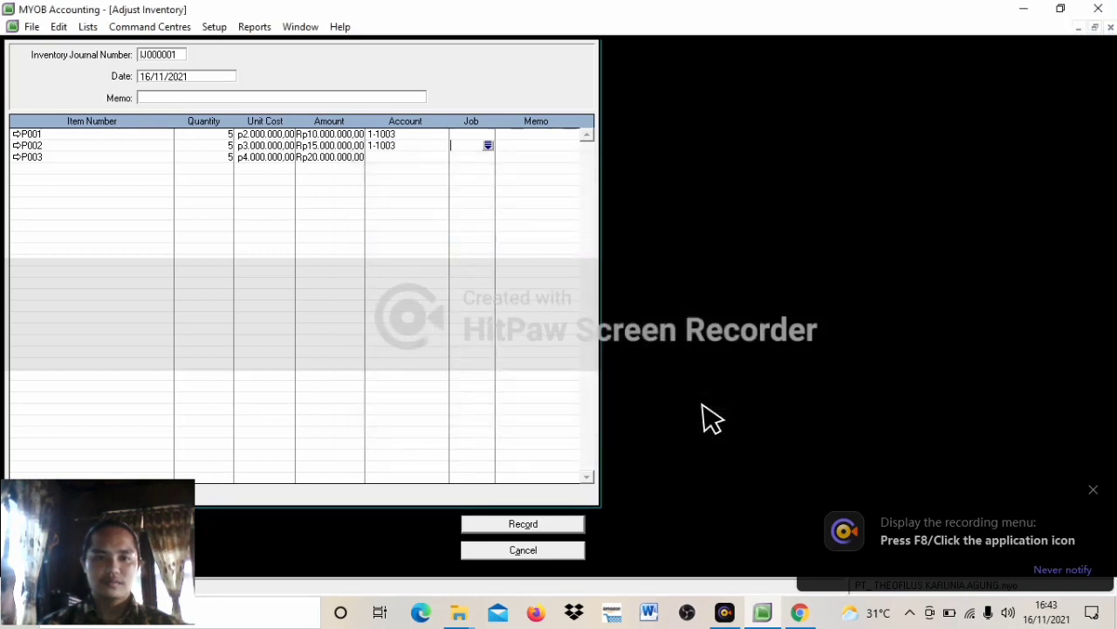
# Step: Assign account 1-1003 PERSEDIAAN to the P003 adjustment line, record the inventory adjustment, and close its window
pyautogui.click(421, 159)
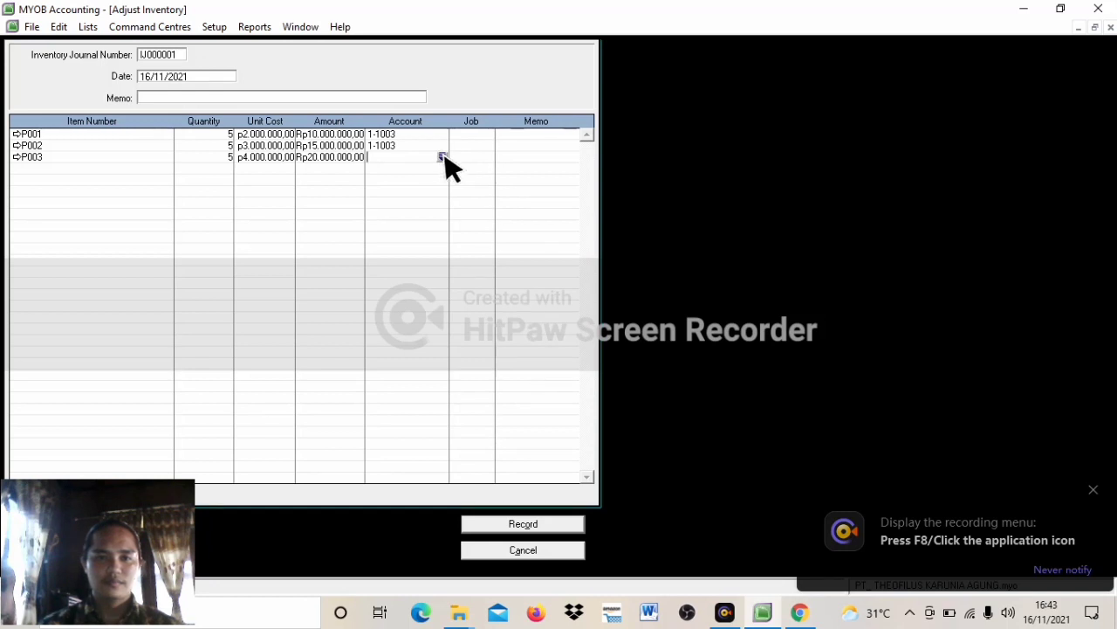
pyautogui.write('6')
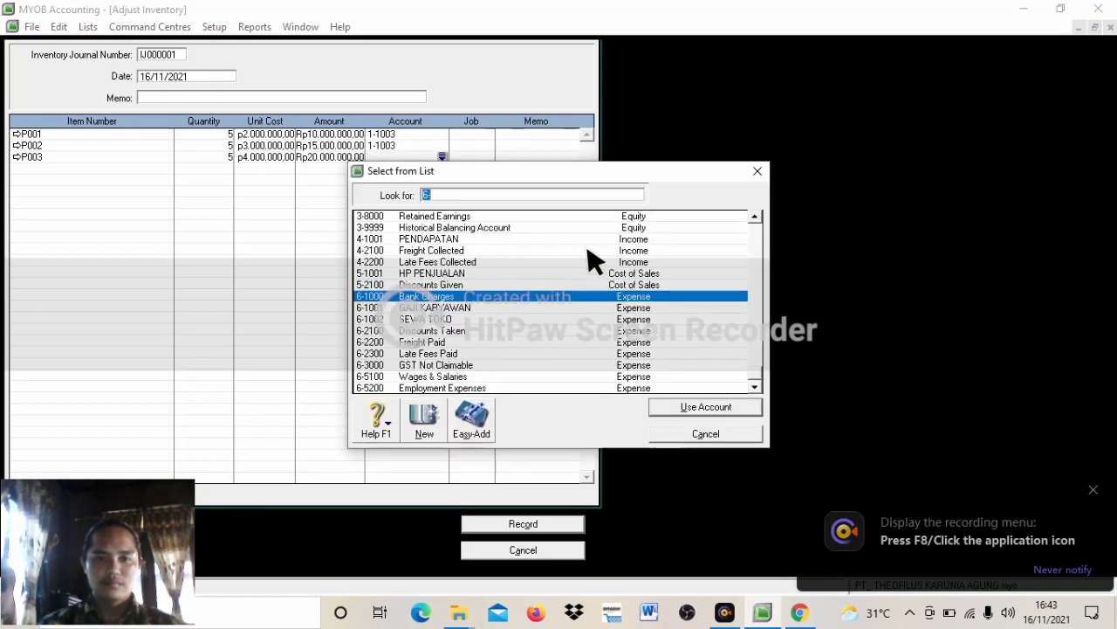
pyautogui.moveTo(756, 372); pyautogui.dragTo(760, 206)
pyautogui.click(500, 239)
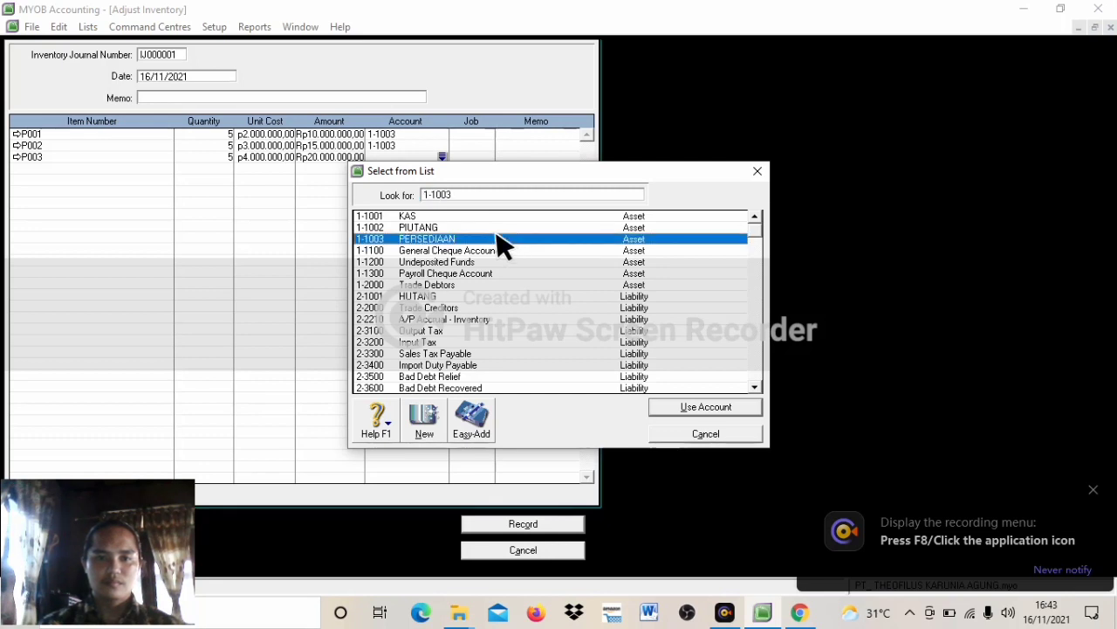
pyautogui.click(703, 408)
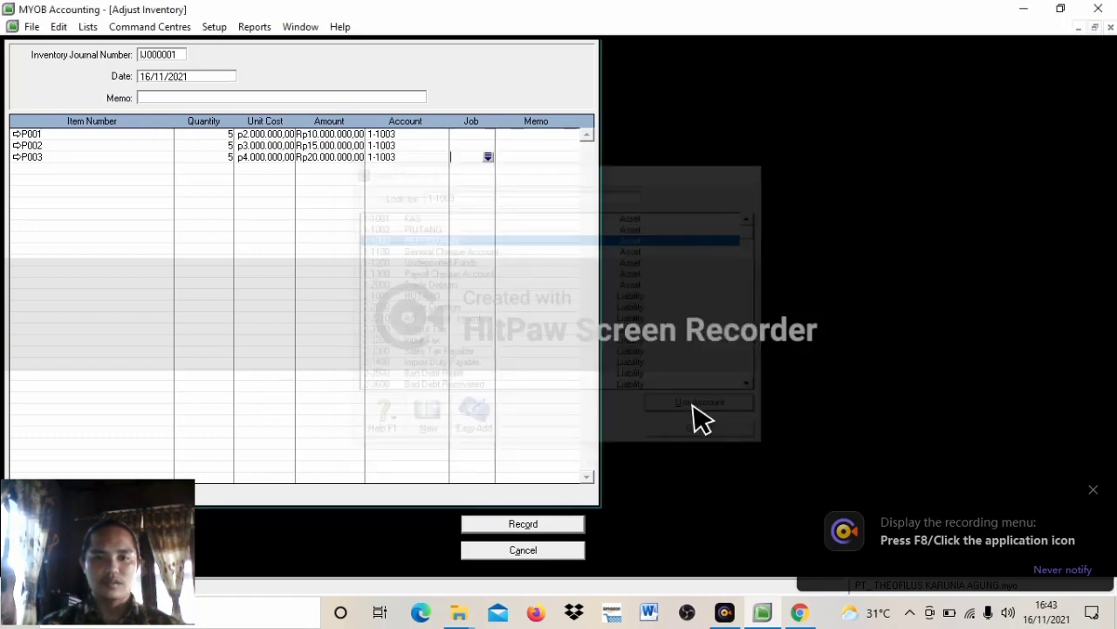
pyautogui.click(516, 526)
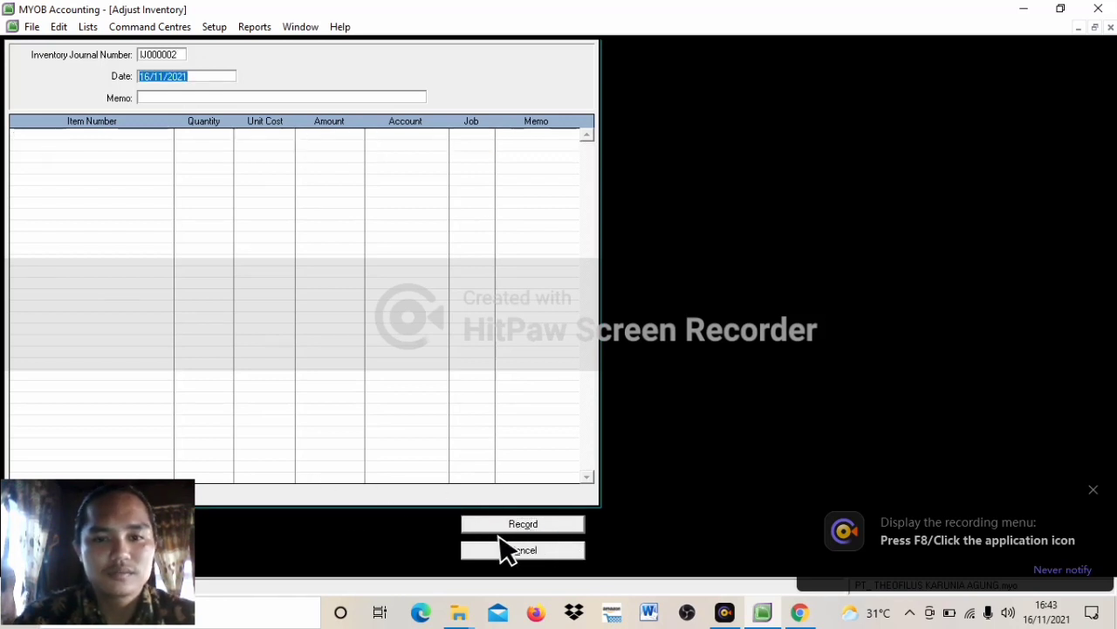
pyautogui.click(517, 552)
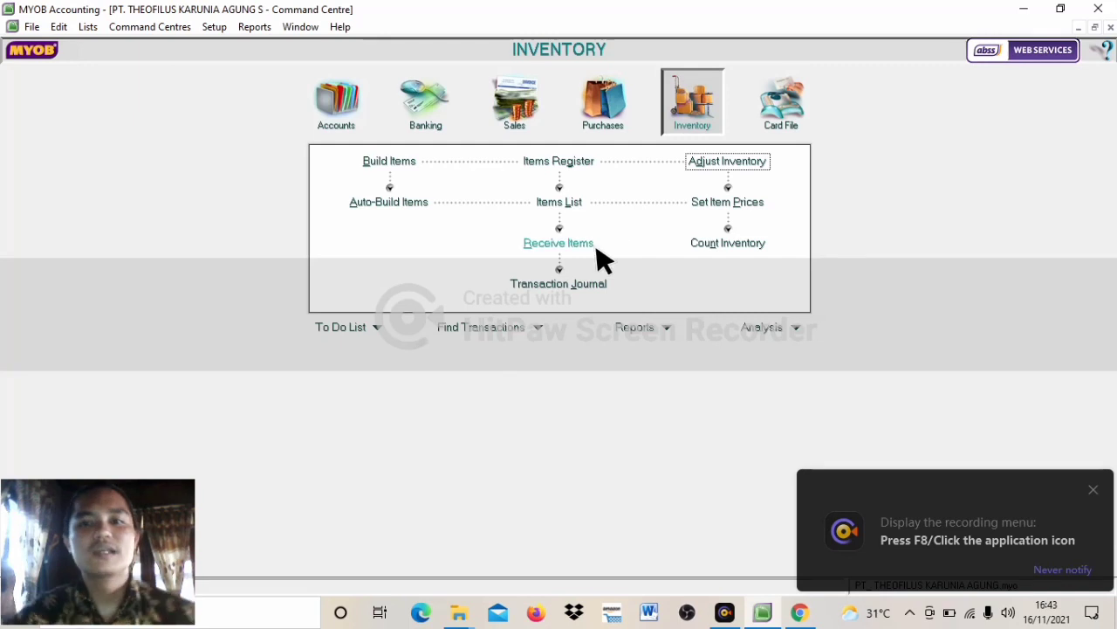
# Step: Review all transactions in the transaction journal for the period 01/11/1945 to 16/11/2030
pyautogui.click(567, 290)
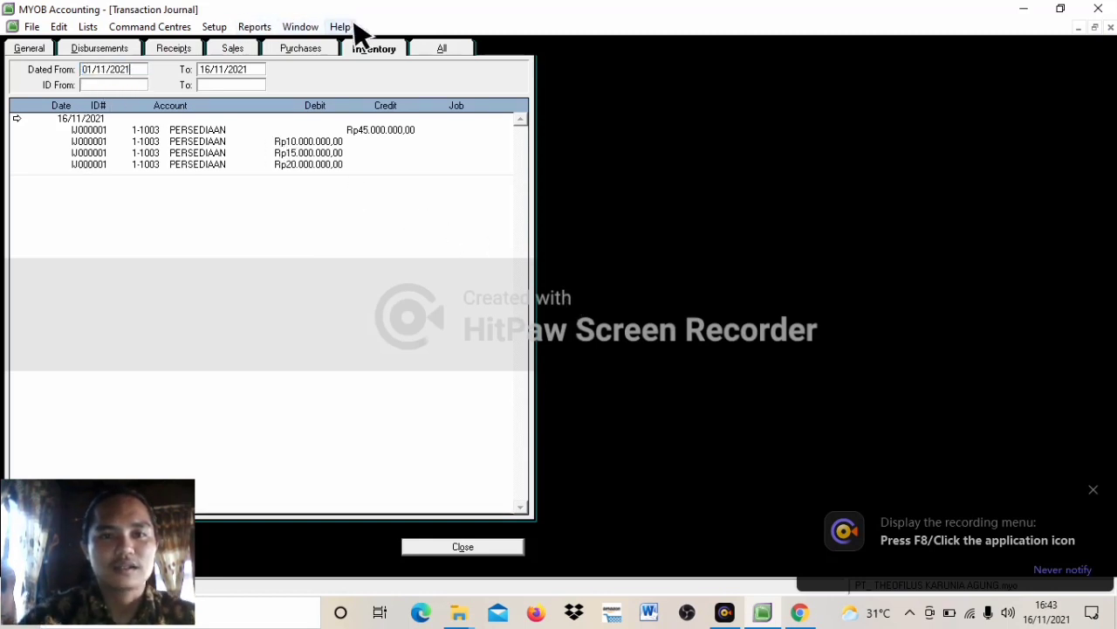
pyautogui.click(445, 48)
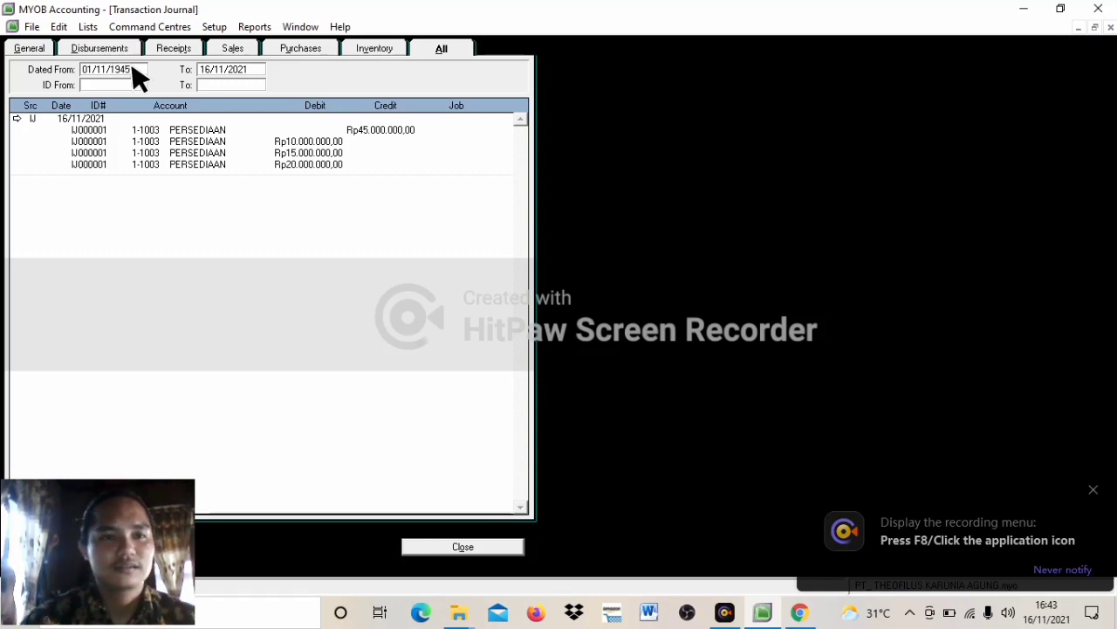
pyautogui.click(253, 64)
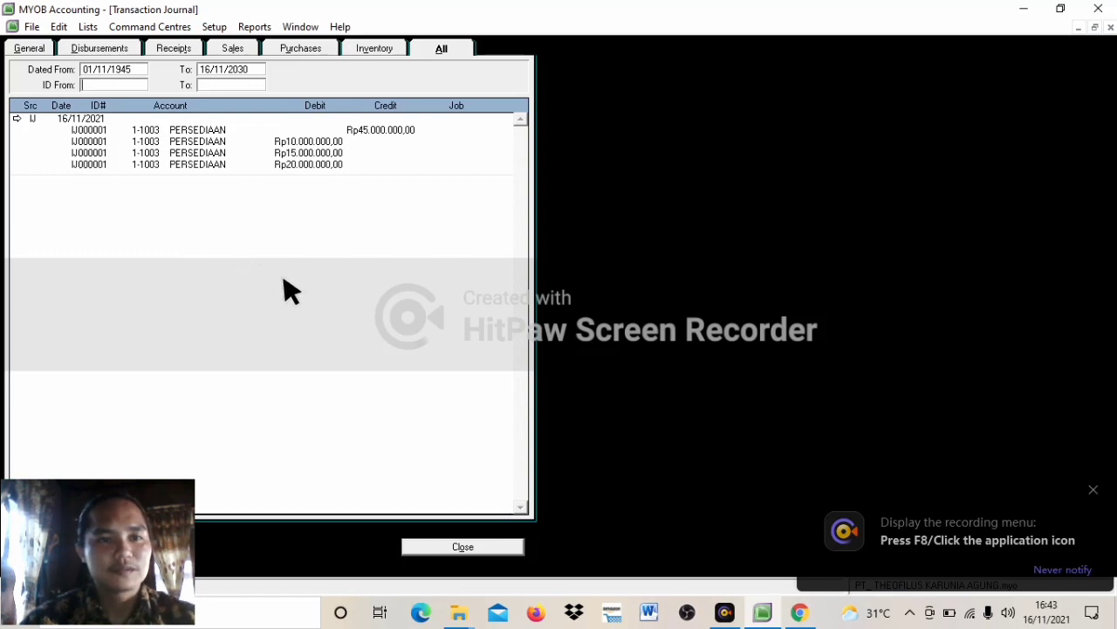
pyautogui.click(476, 548)
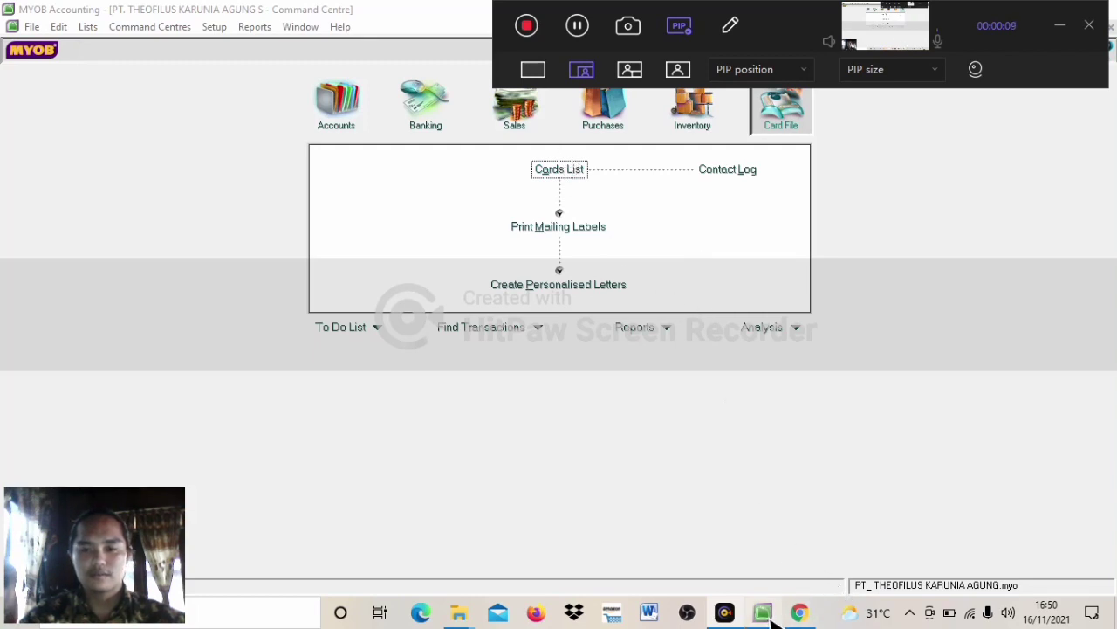
pyautogui.click(800, 613)
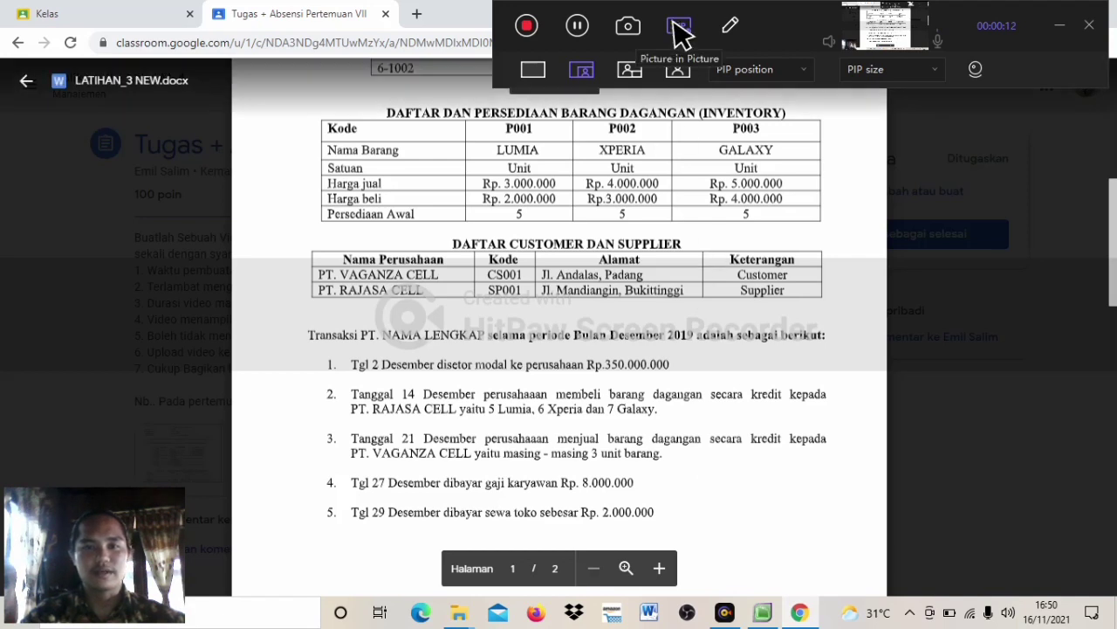
pyautogui.click(762, 613)
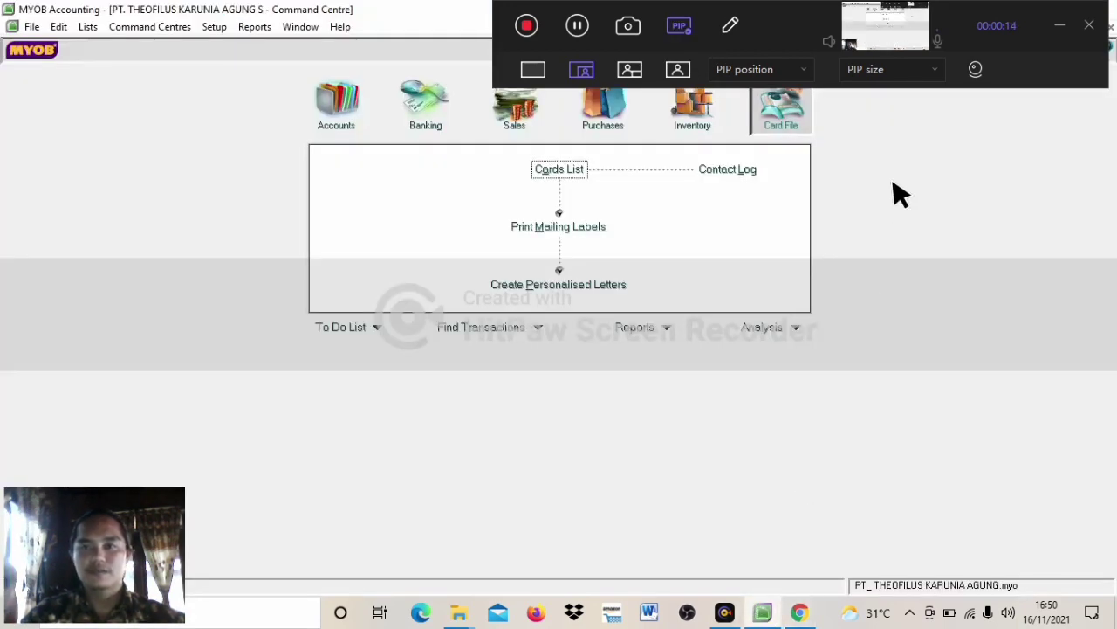
pyautogui.click(1059, 25)
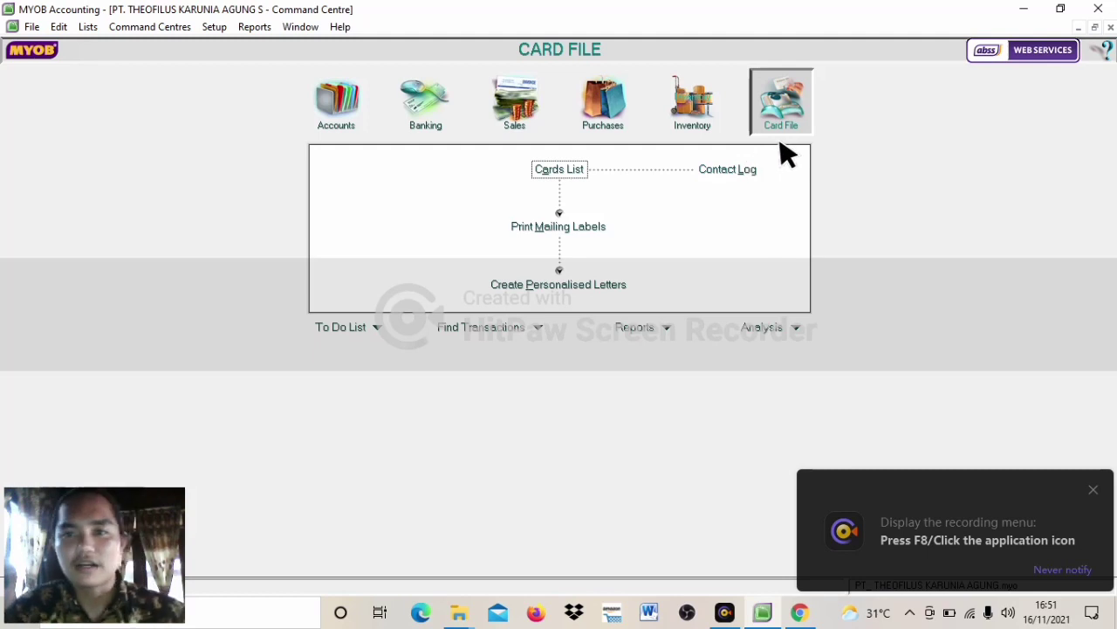
# Step: Create a customer card for the company PT. VAGANZA CELL with card ID CS001, checking the code against the assignment document
pyautogui.click(560, 173)
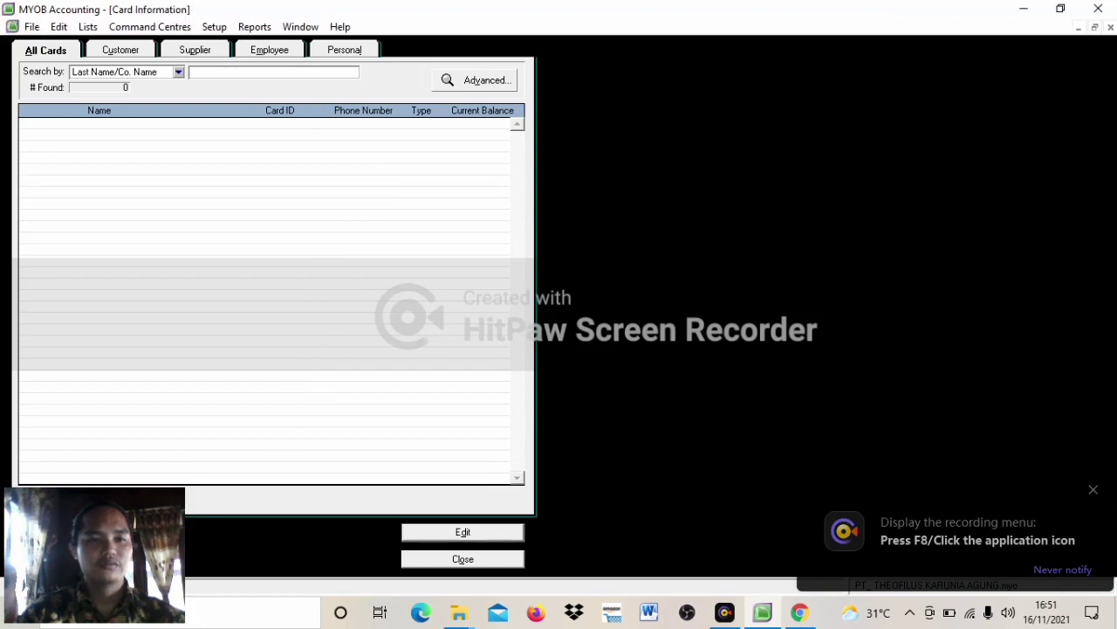
pyautogui.click(80, 532)
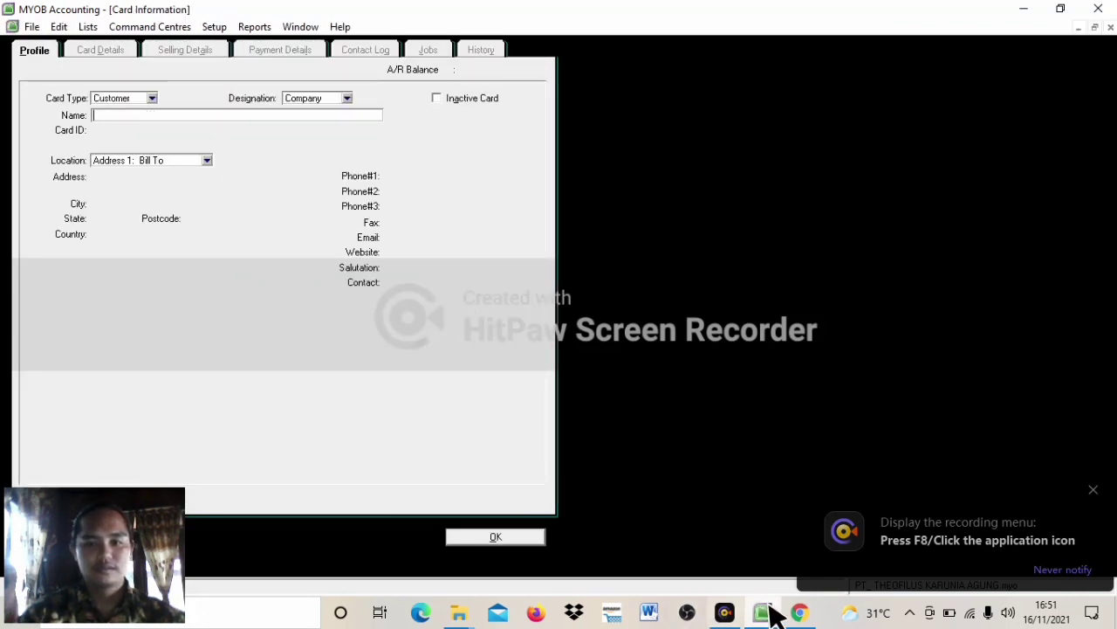
pyautogui.click(800, 612)
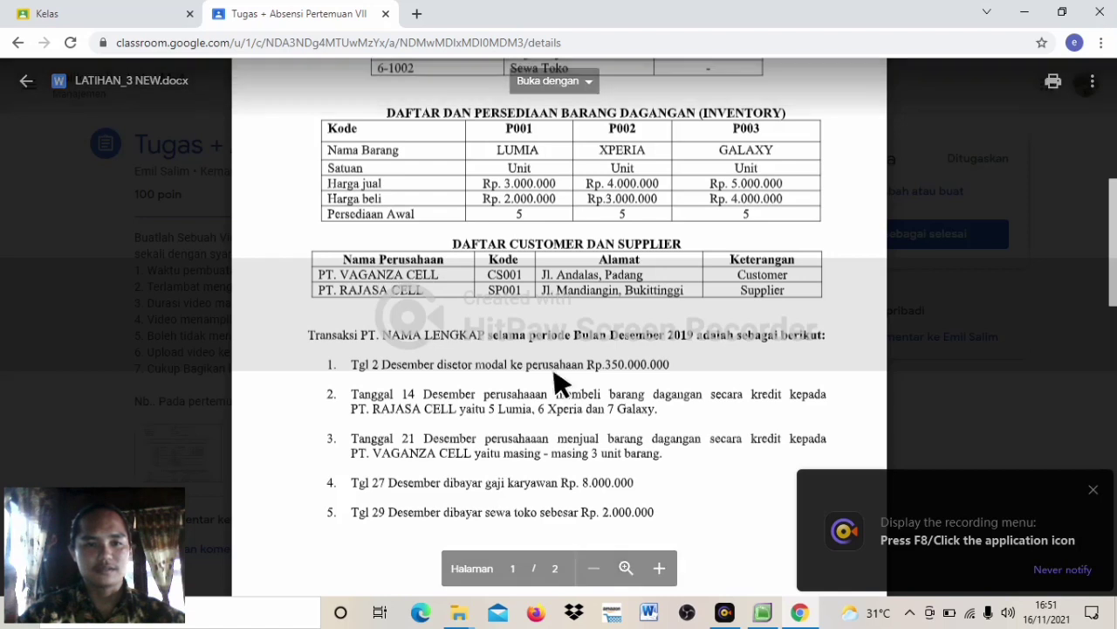
pyautogui.click(761, 614)
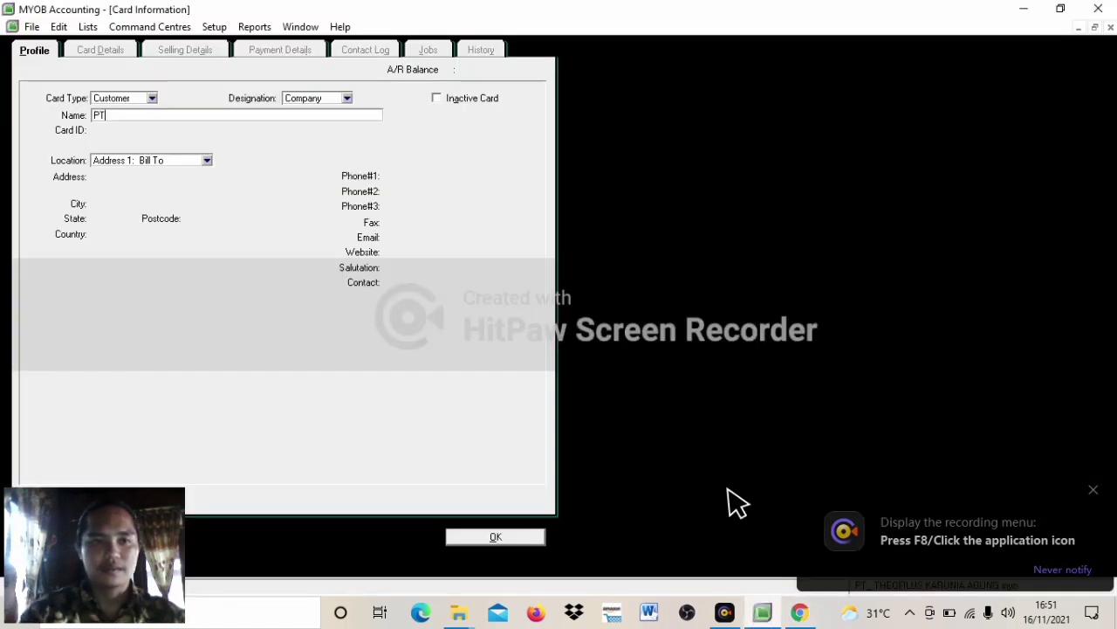
pyautogui.write('.')
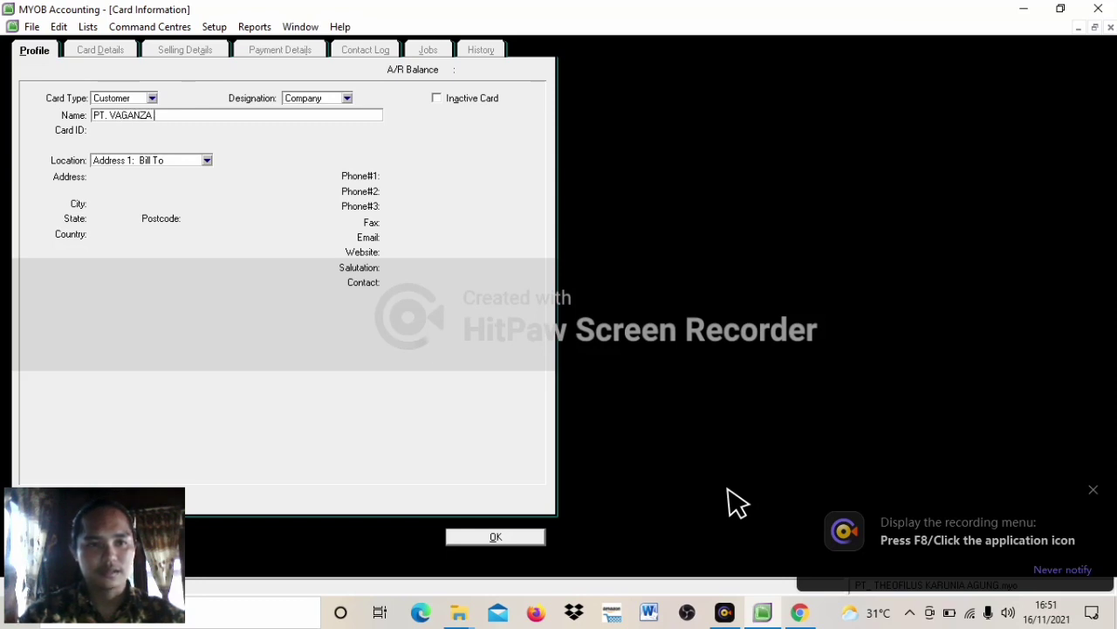
pyautogui.write('VAGANZA CELL')
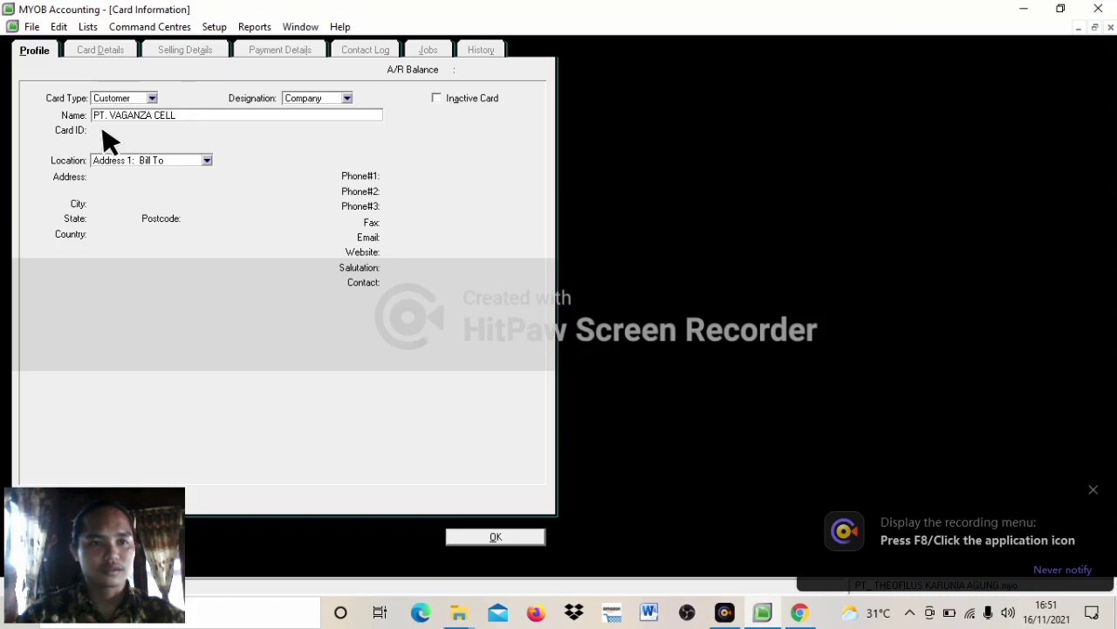
pyautogui.press('Tab')
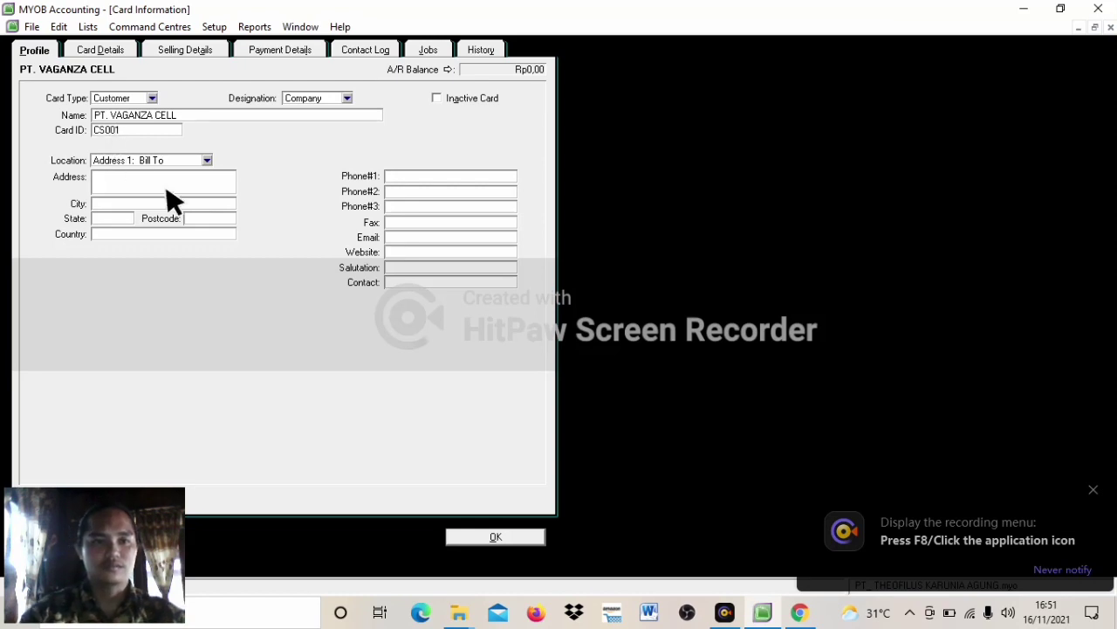
pyautogui.click(800, 615)
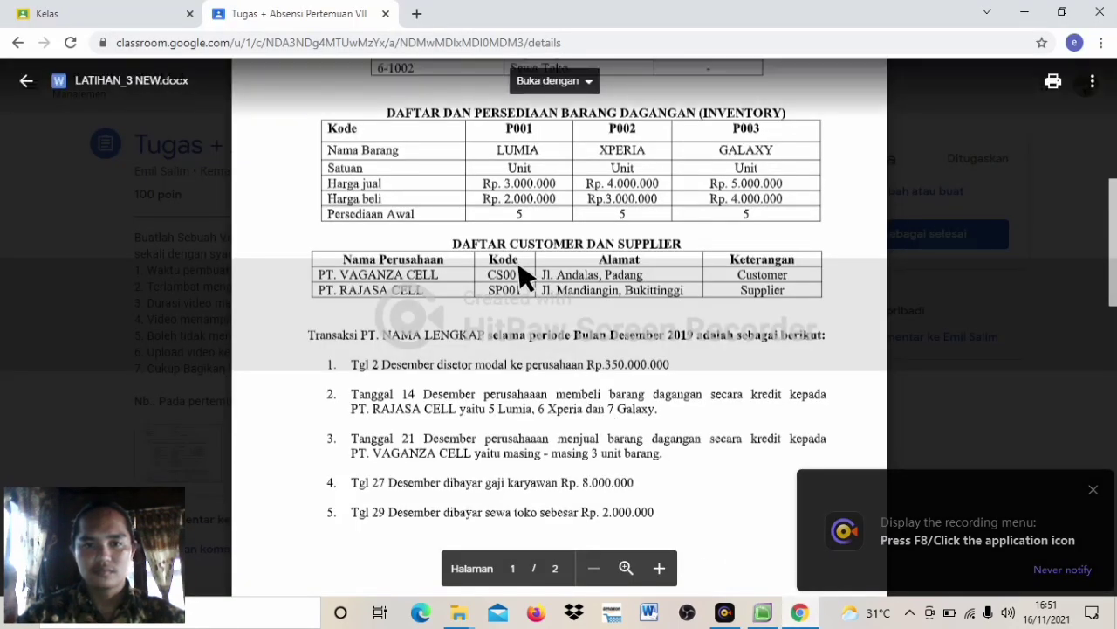
pyautogui.click(801, 615)
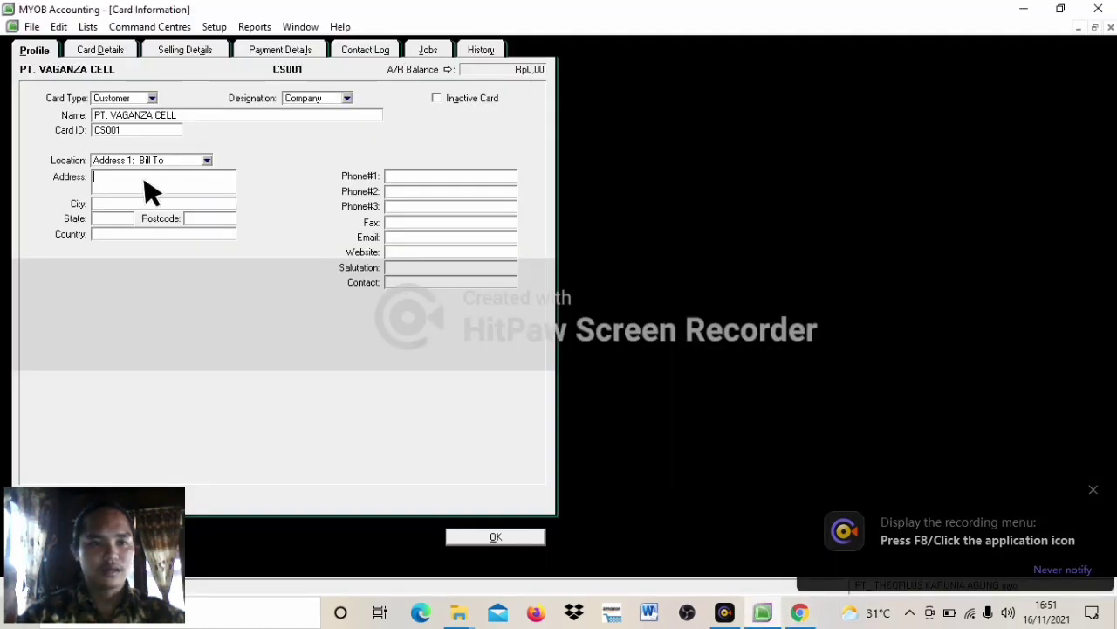
# Step: Copy the customer's address from the assignment document into the card and set the city to Padang
pyautogui.click(800, 611)
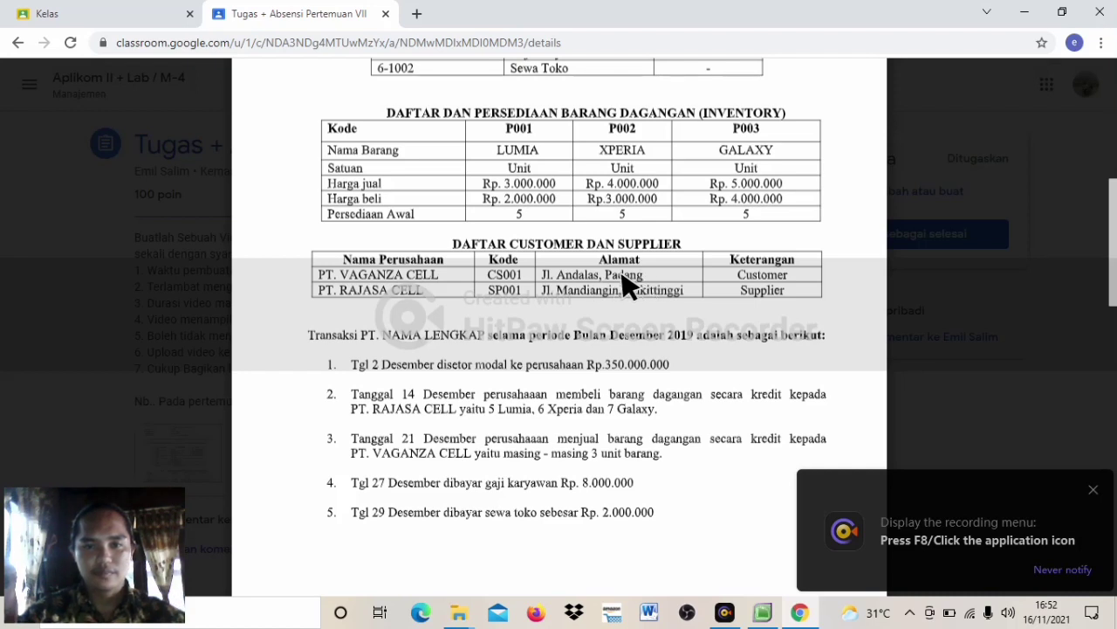
pyautogui.moveTo(616, 284); pyautogui.dragTo(543, 288)
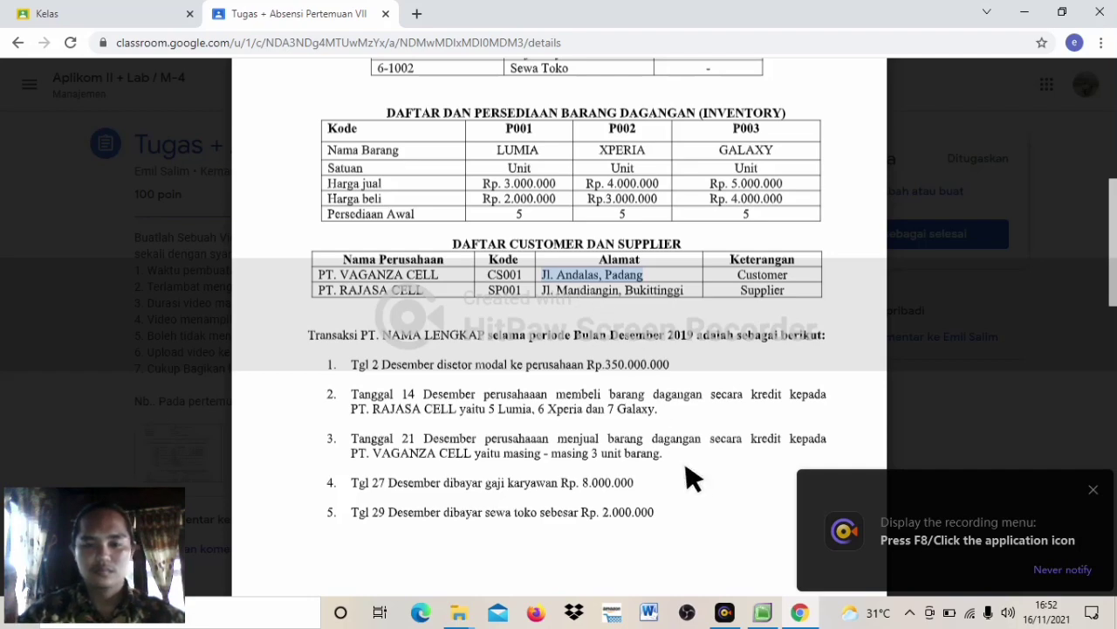
pyautogui.click(770, 614)
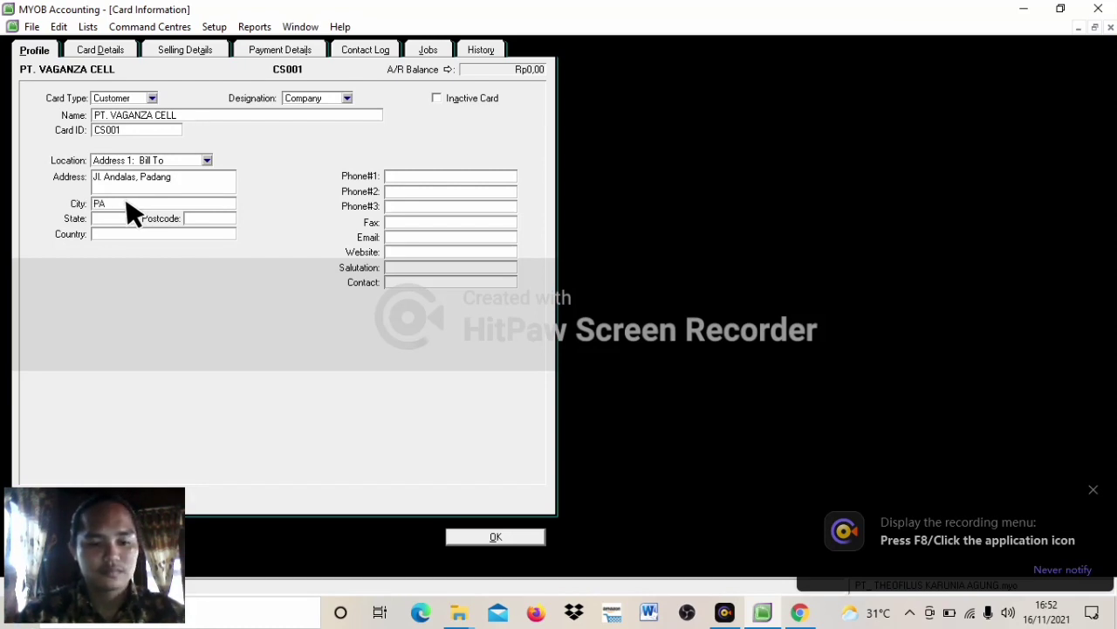
pyautogui.press('BackSpace')
pyautogui.press('BackSpace')
pyautogui.press('capslock')
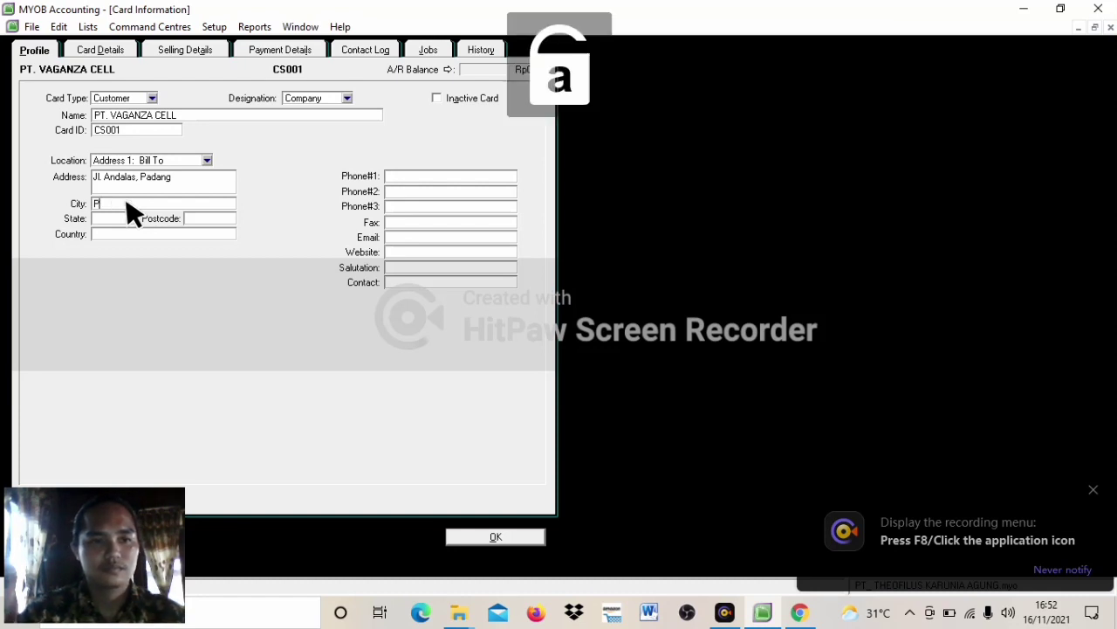
pyautogui.write('adang')
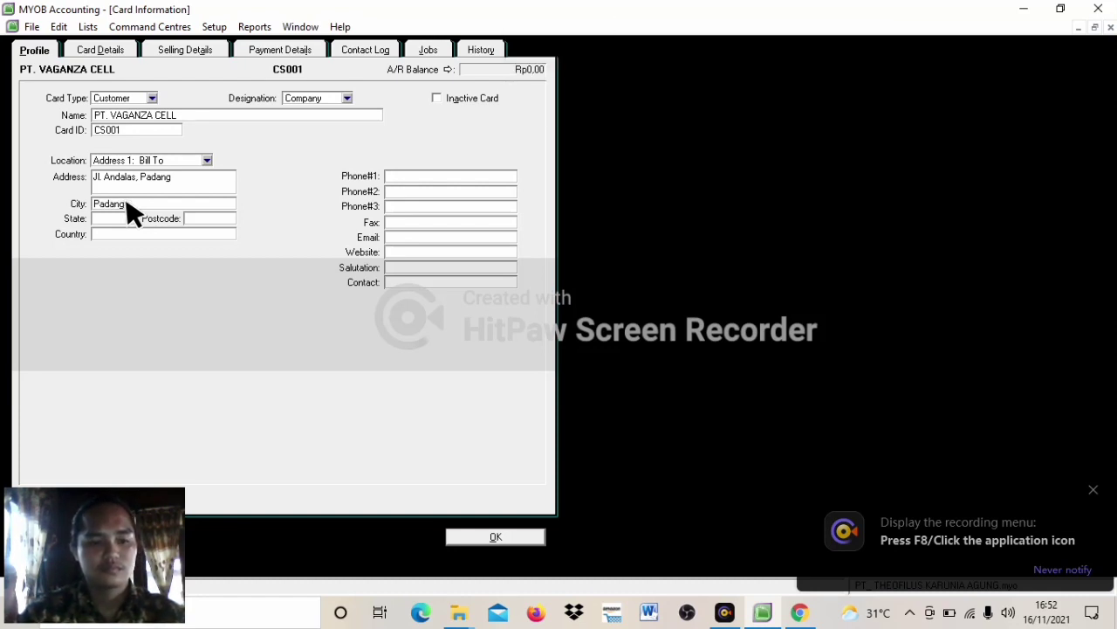
pyautogui.press('capslock')
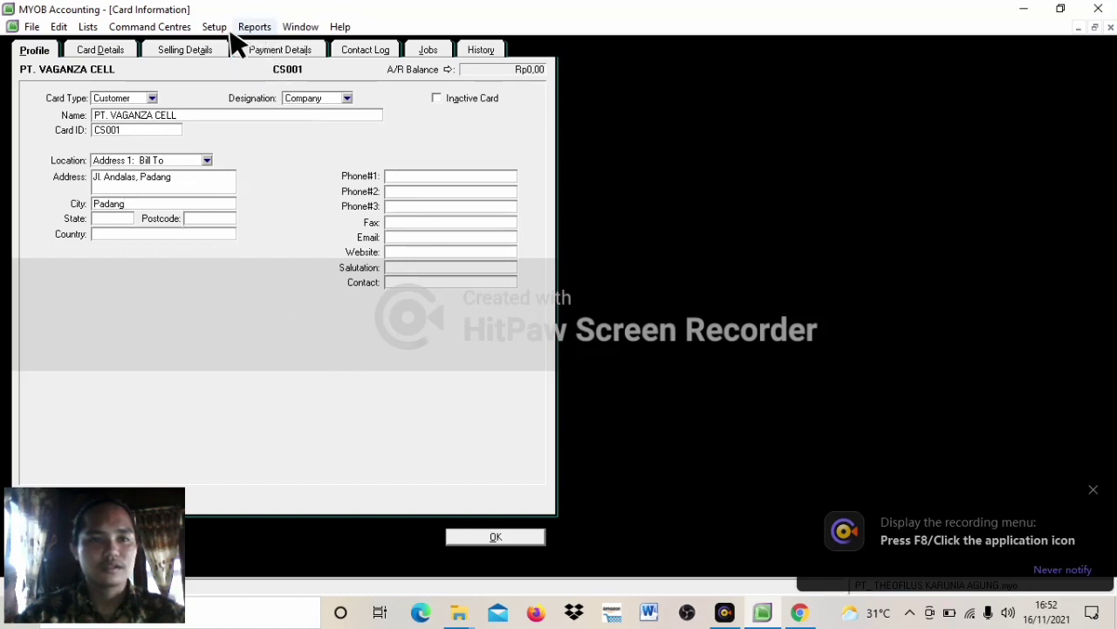
# Step: Review the customer's selling details and tax codes, then save the card and check it in the customer list
pyautogui.click(186, 53)
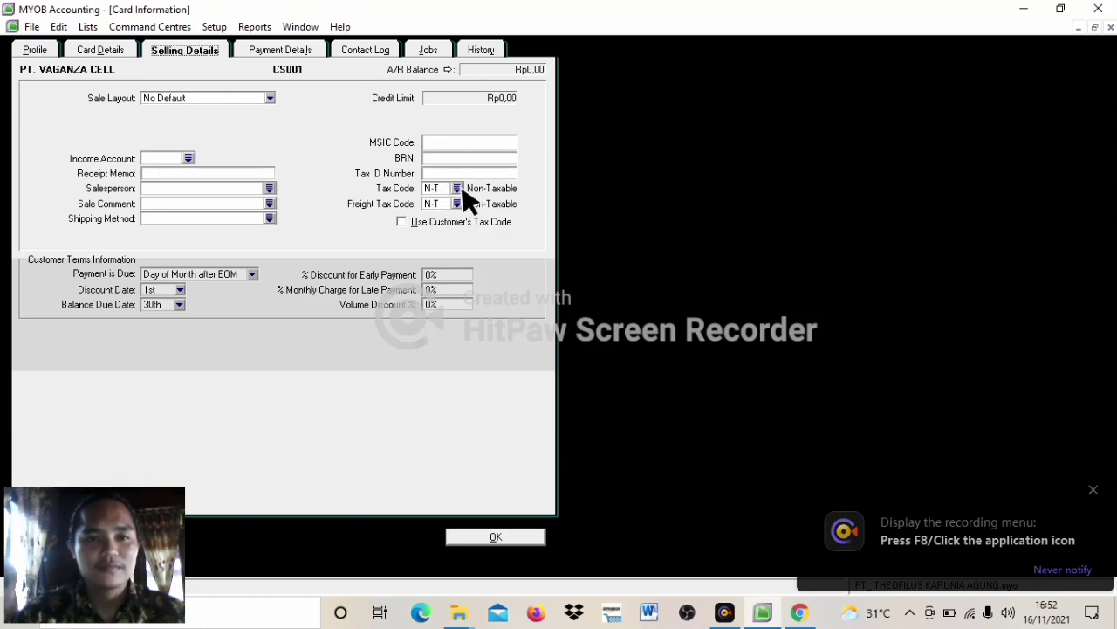
pyautogui.click(495, 537)
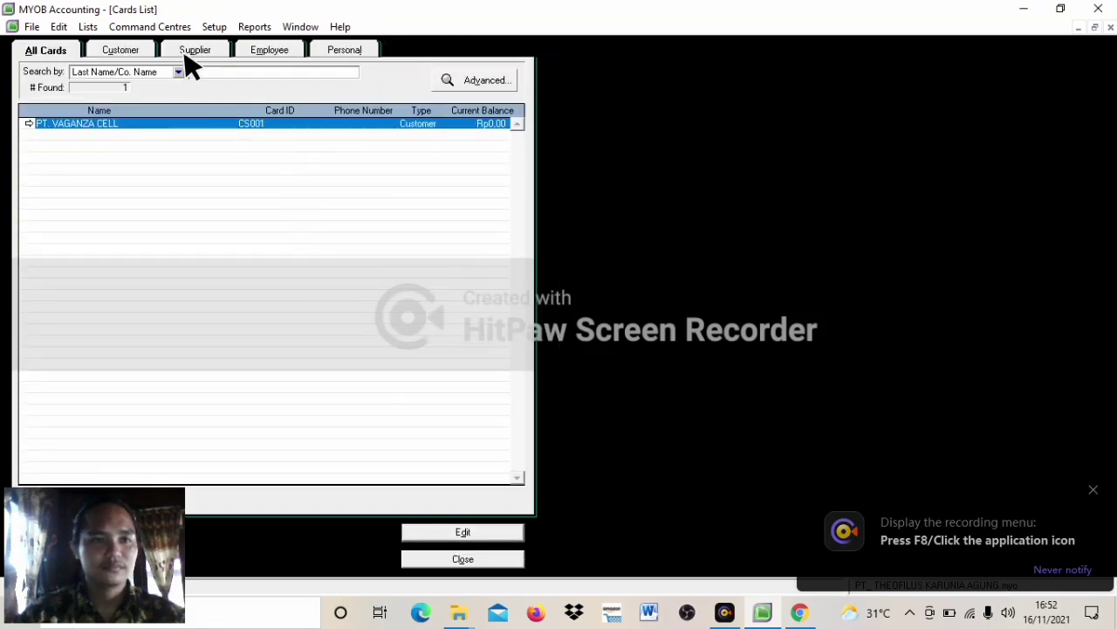
pyautogui.click(131, 52)
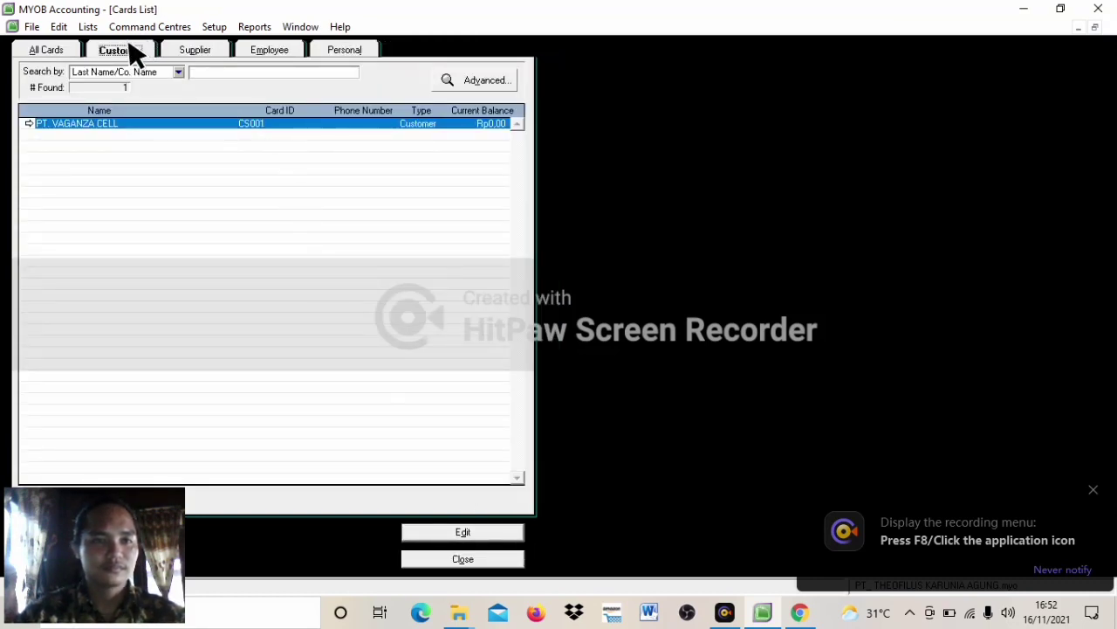
# Step: Create a supplier card for the company PT. RAJASA CELL with card ID SP001, checking the details against the assignment document
pyautogui.click(197, 52)
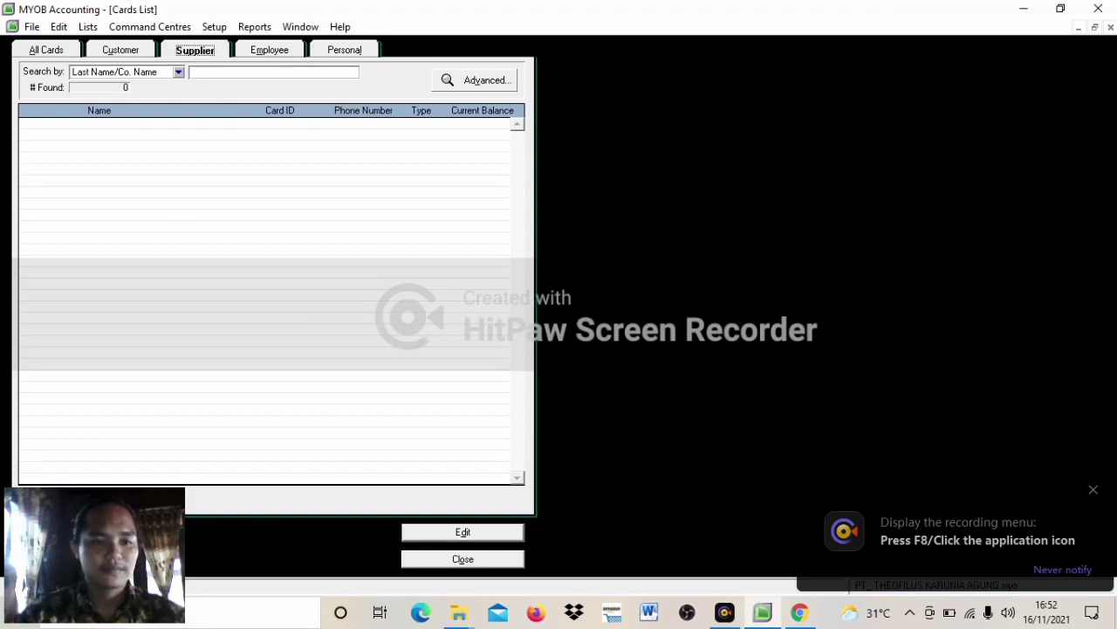
pyautogui.click(80, 532)
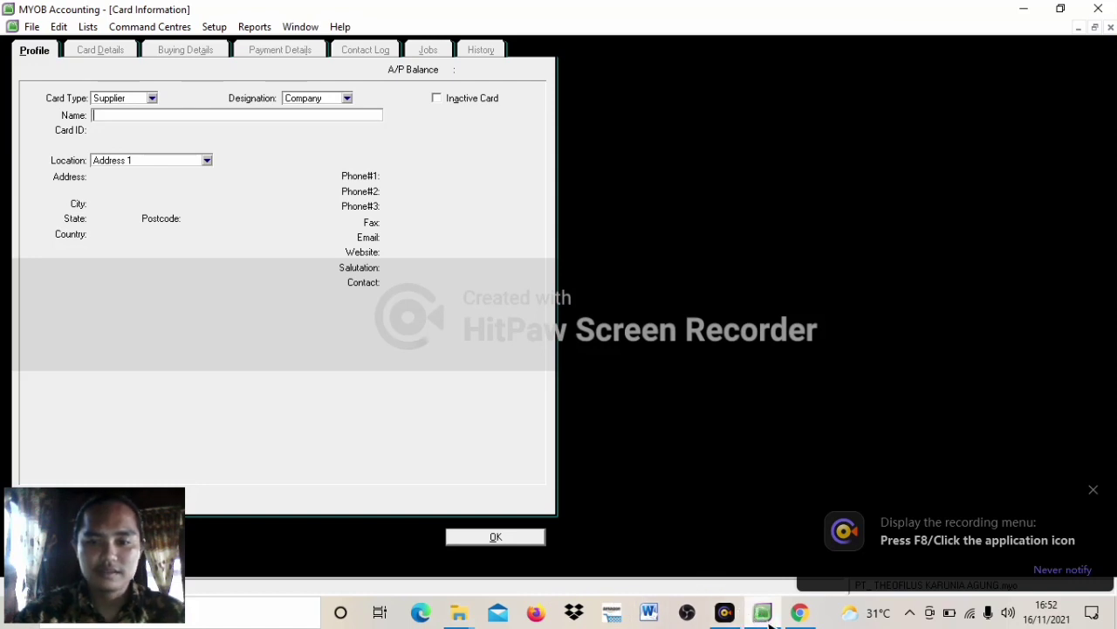
pyautogui.click(802, 620)
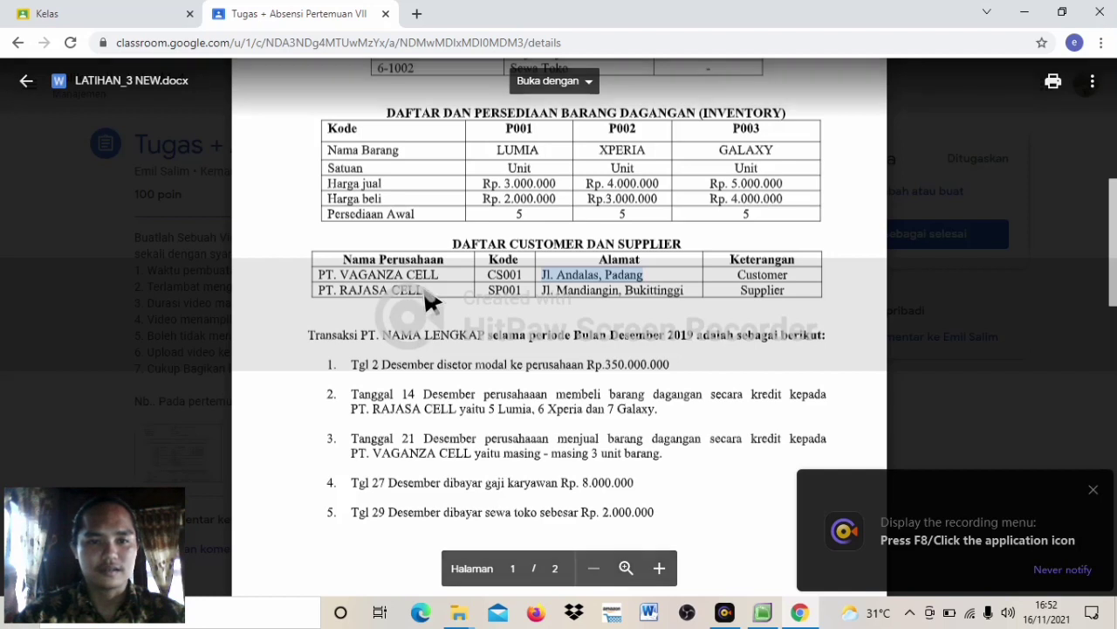
pyautogui.moveTo(341, 295); pyautogui.dragTo(417, 298)
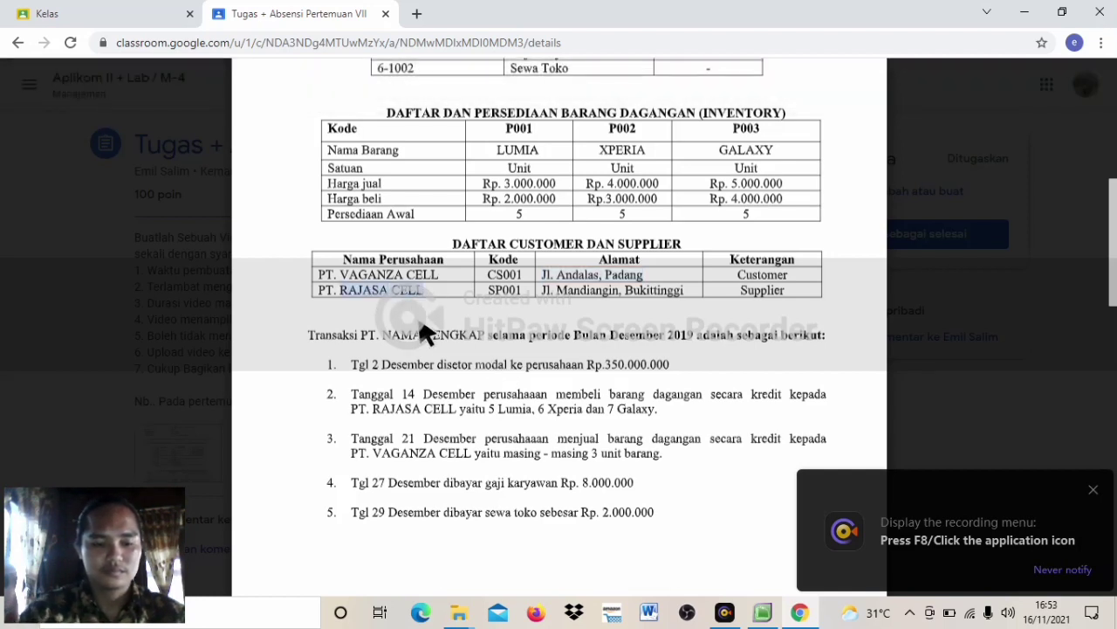
pyautogui.click(763, 616)
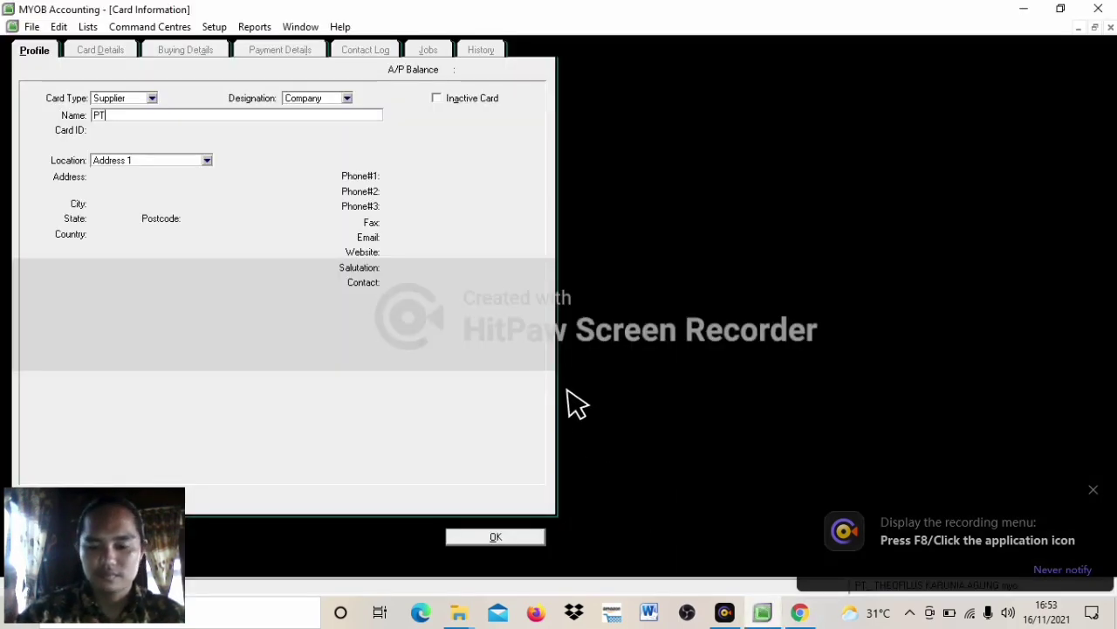
pyautogui.write('. RAJASA CELL')
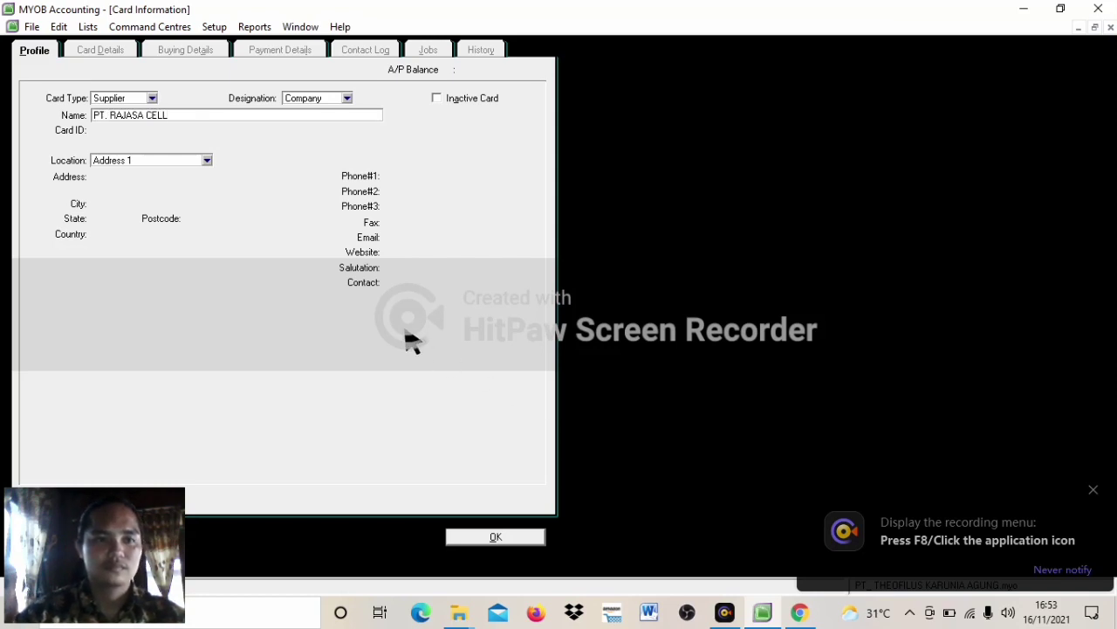
pyautogui.press('Tab')
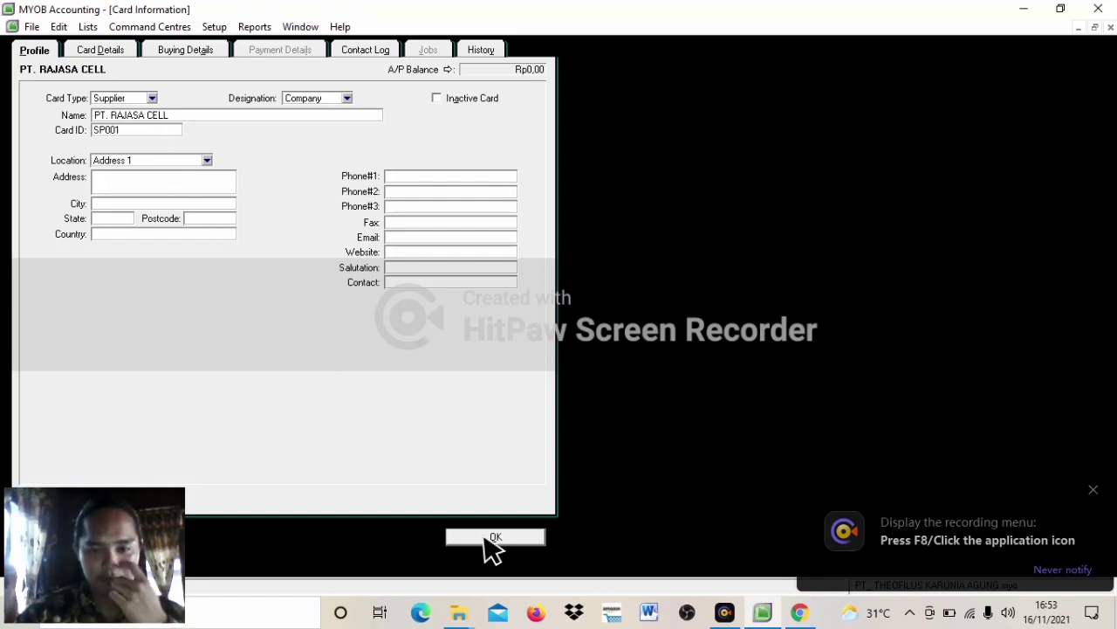
pyautogui.click(798, 612)
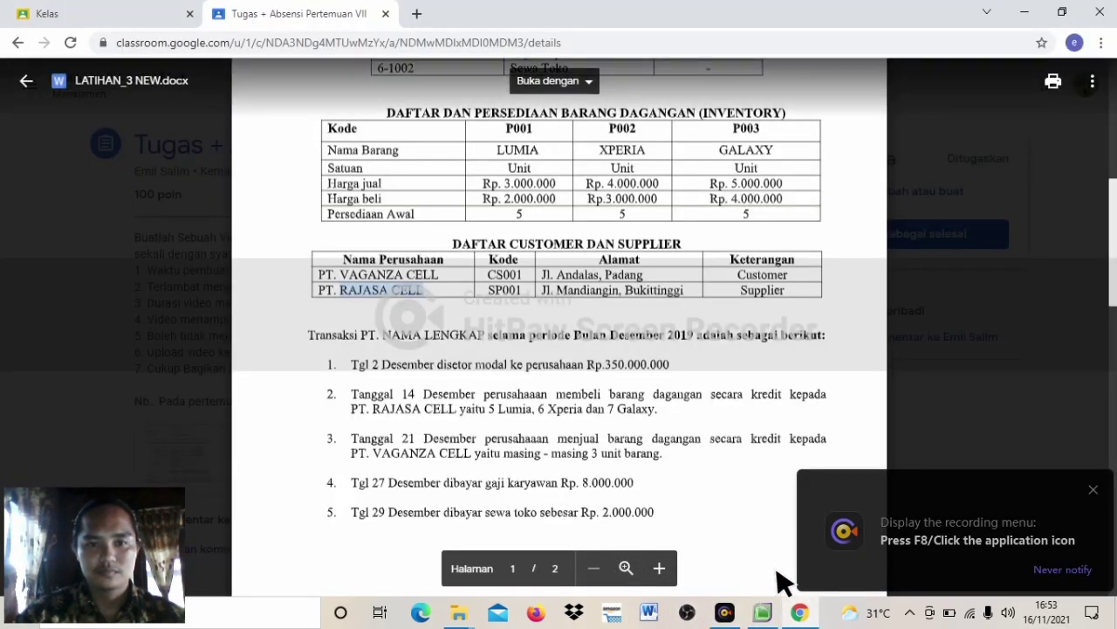
pyautogui.click(793, 613)
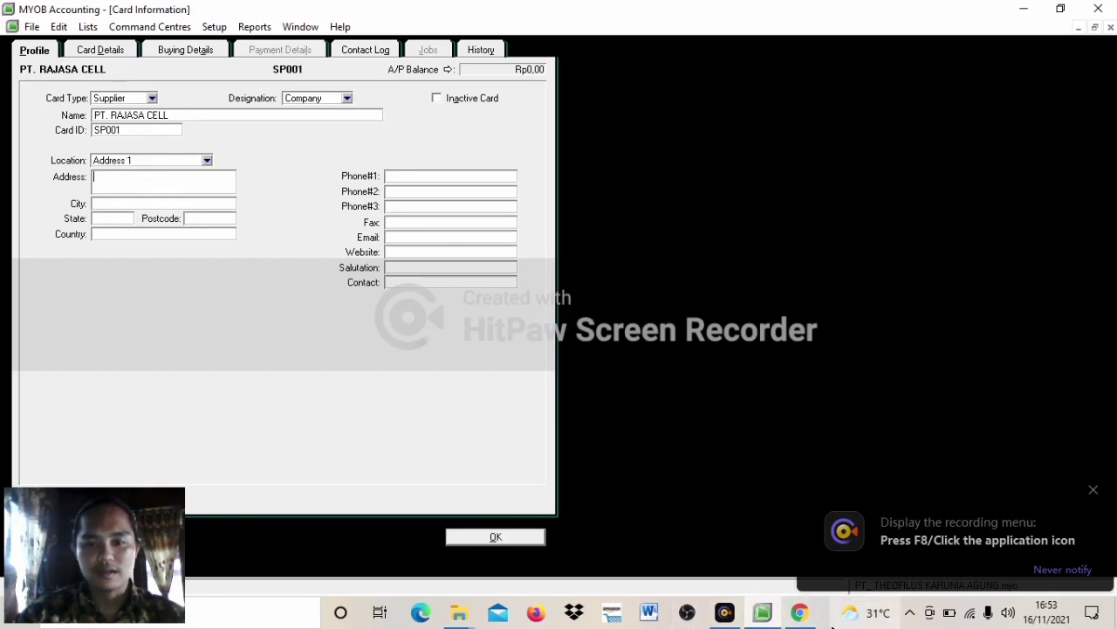
# Step: Copy the supplier's address from the assignment document into the card, and save the card after reviewing its buying details
pyautogui.click(798, 612)
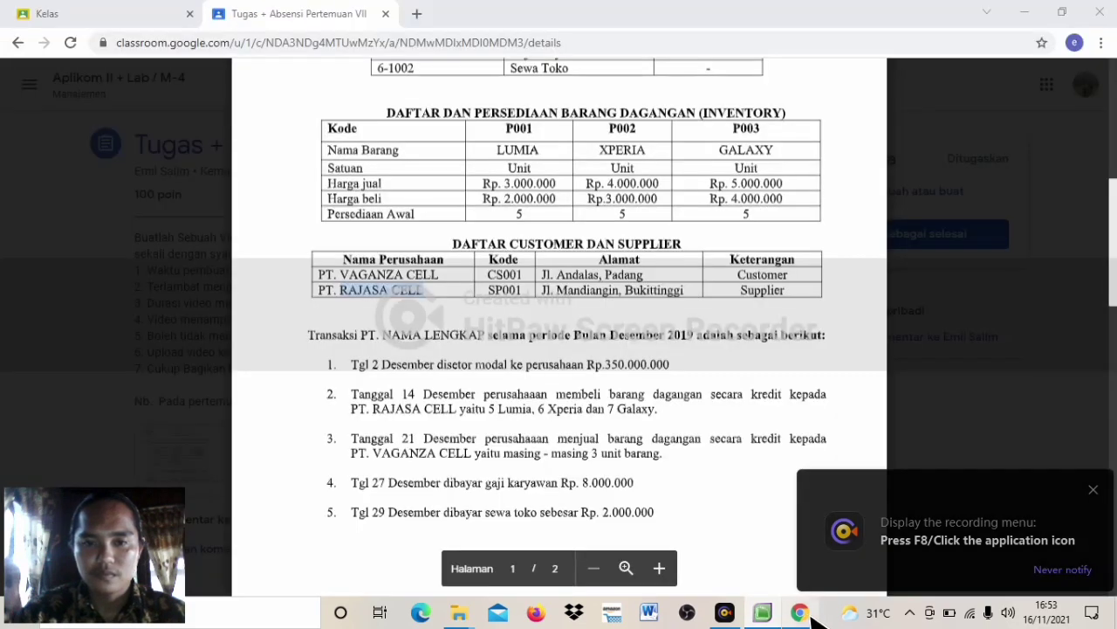
pyautogui.moveTo(544, 291); pyautogui.dragTo(686, 295)
pyautogui.hotkey('ctrl', 'c')
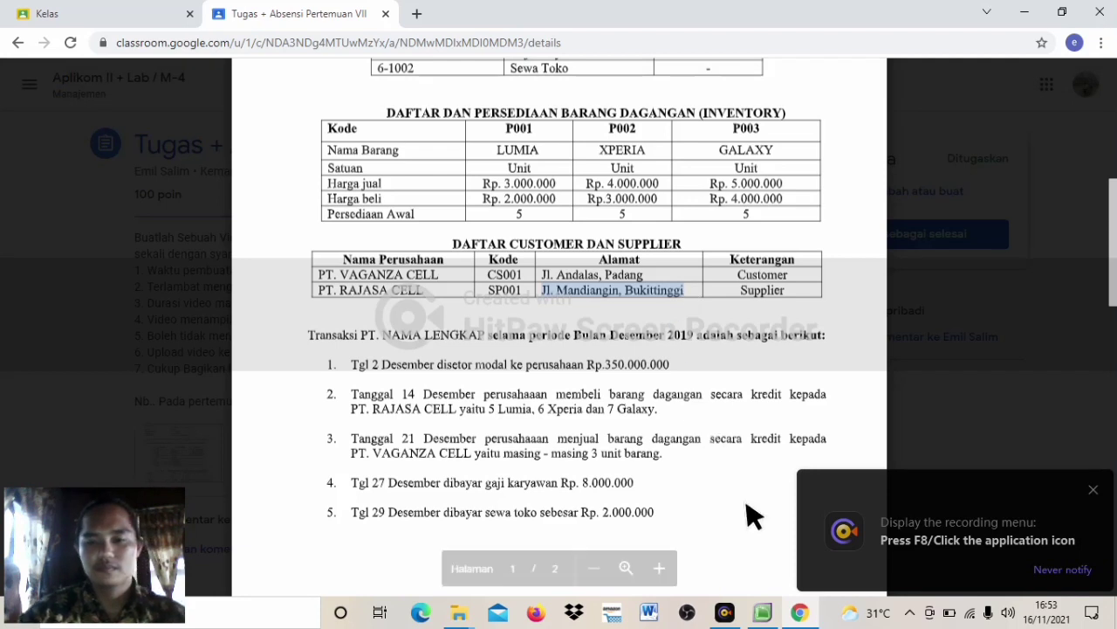
pyautogui.click(774, 614)
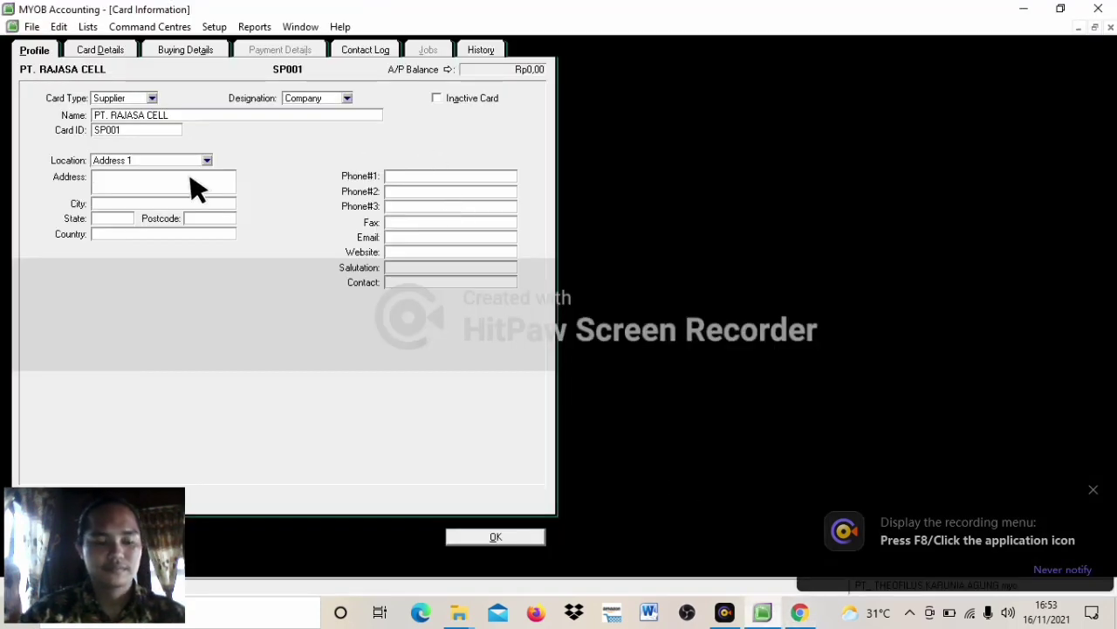
pyautogui.hotkey('ctrl', 'v')
pyautogui.press('Tab')
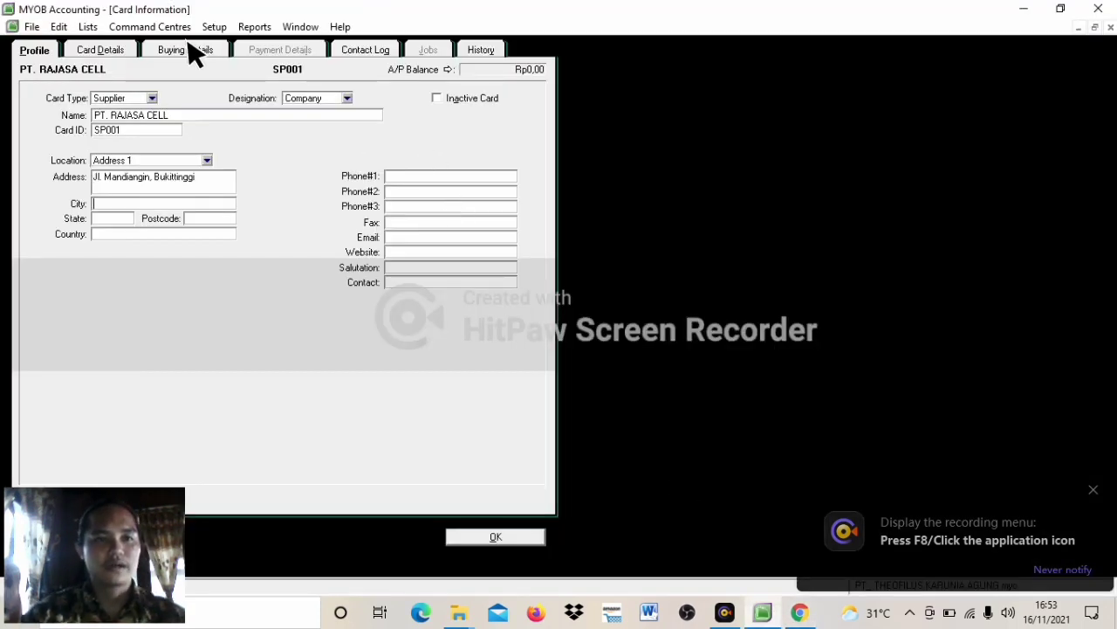
pyautogui.click(195, 53)
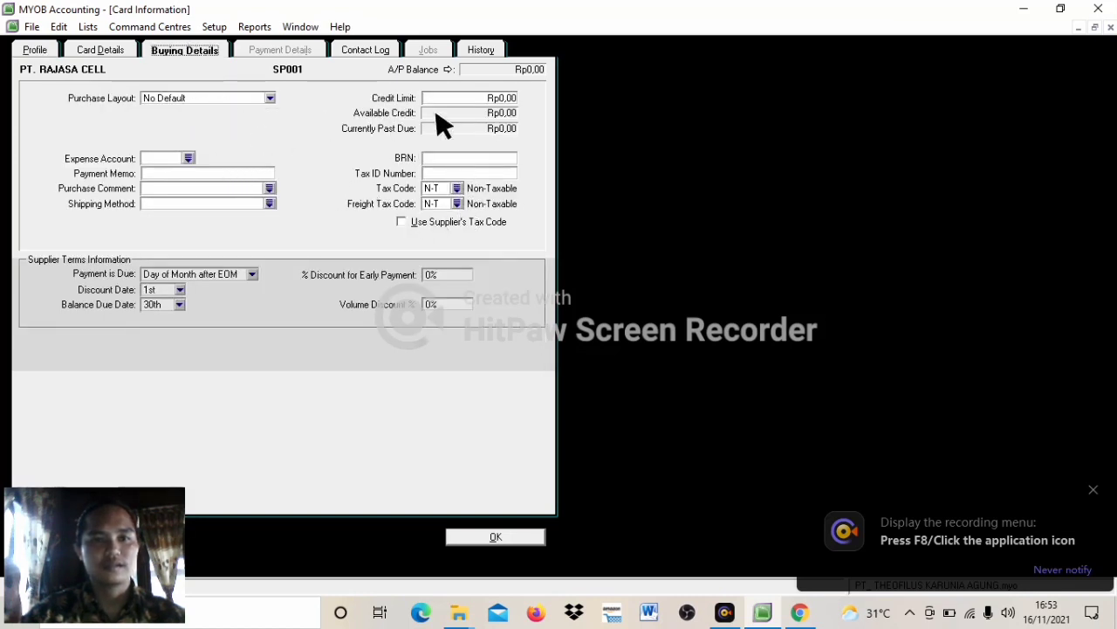
pyautogui.click(498, 537)
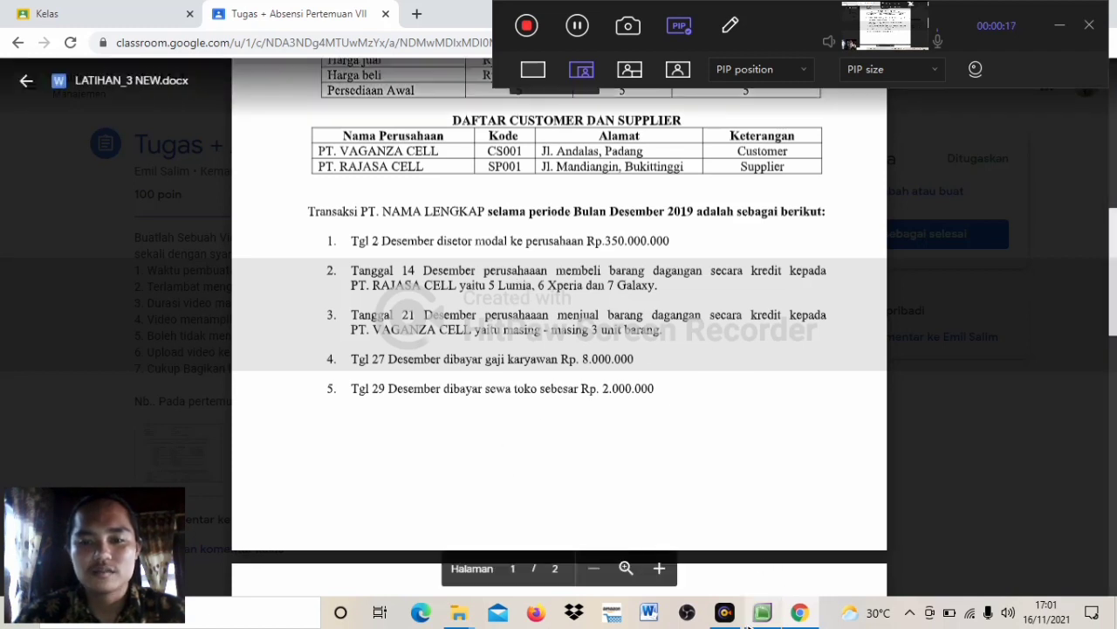
# Step: Start a Receive Money entry in MYOB dated 02/12/2019, checking the capital deposit transaction in the assignment document
pyautogui.click(764, 614)
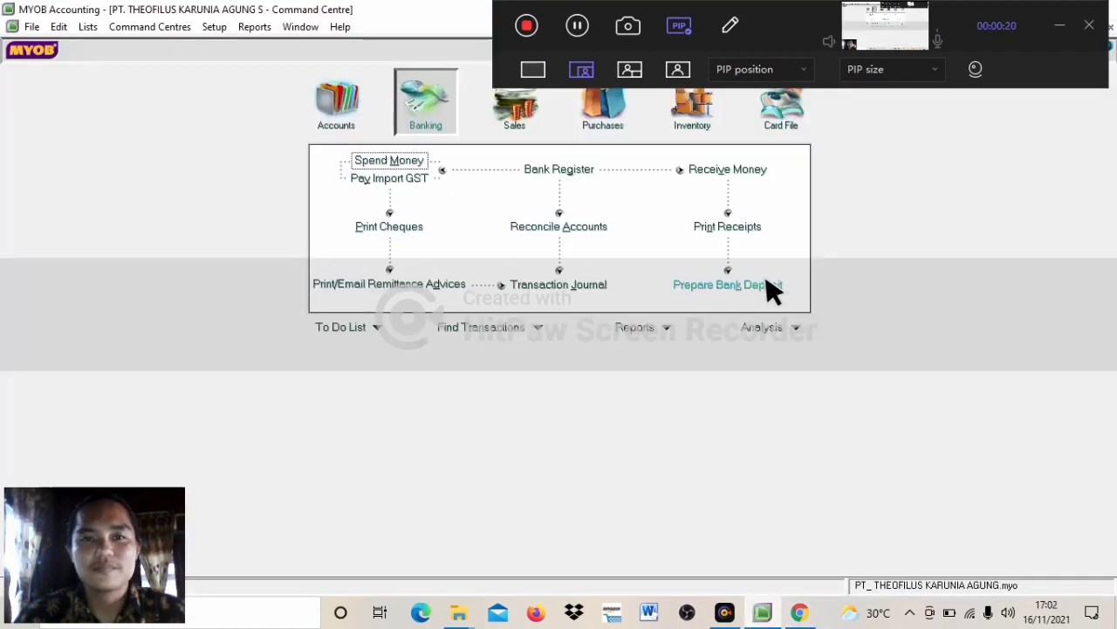
pyautogui.click(746, 173)
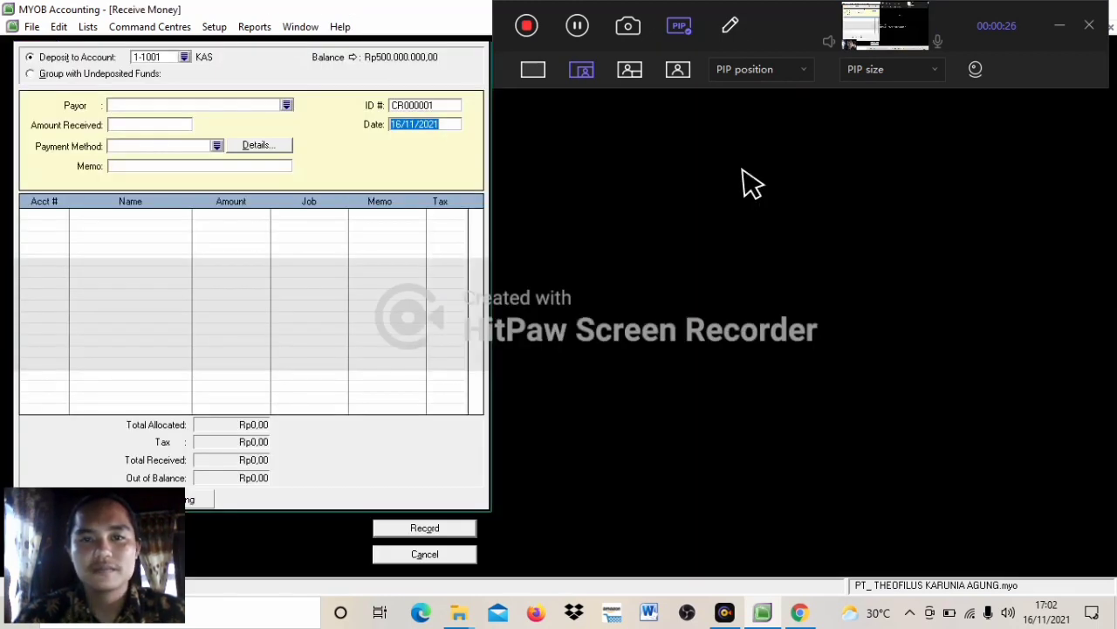
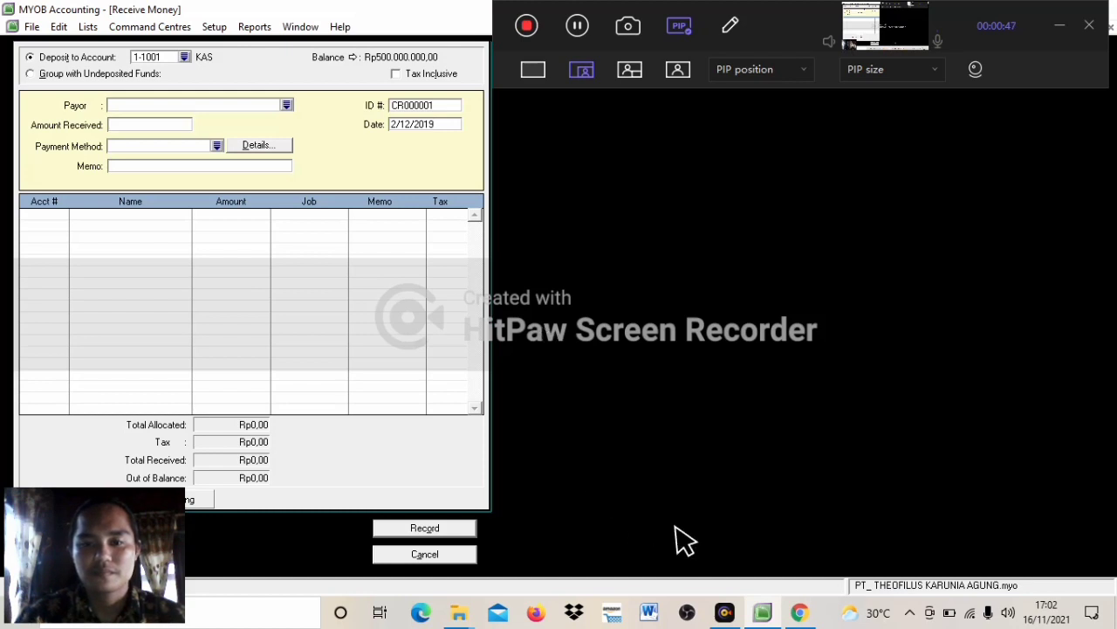
pyautogui.click(796, 612)
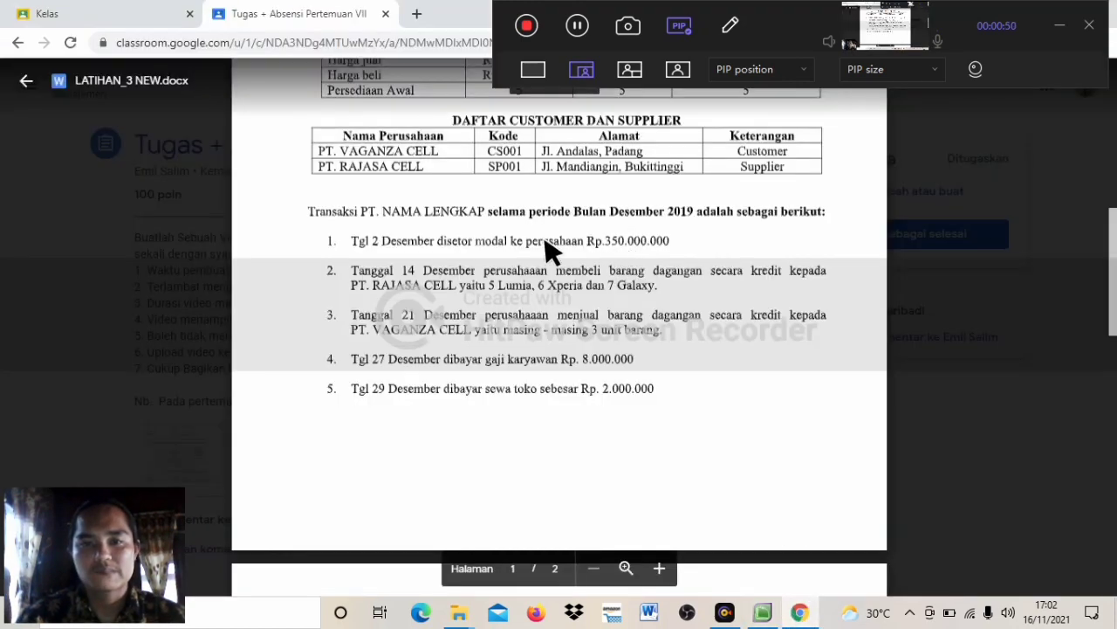
pyautogui.click(765, 613)
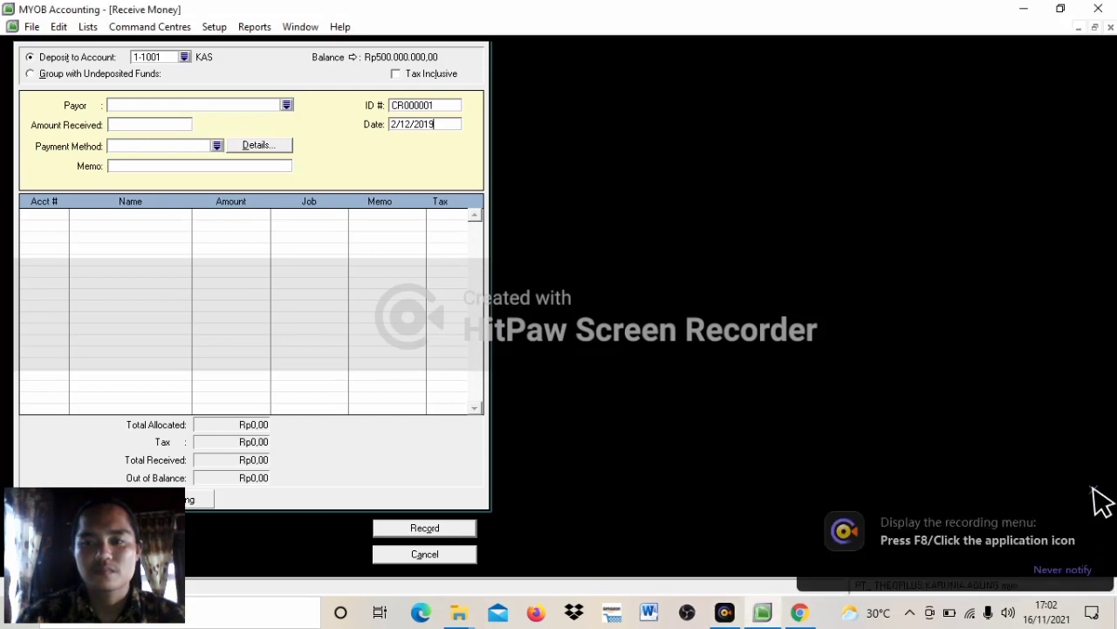
pyautogui.click(1095, 491)
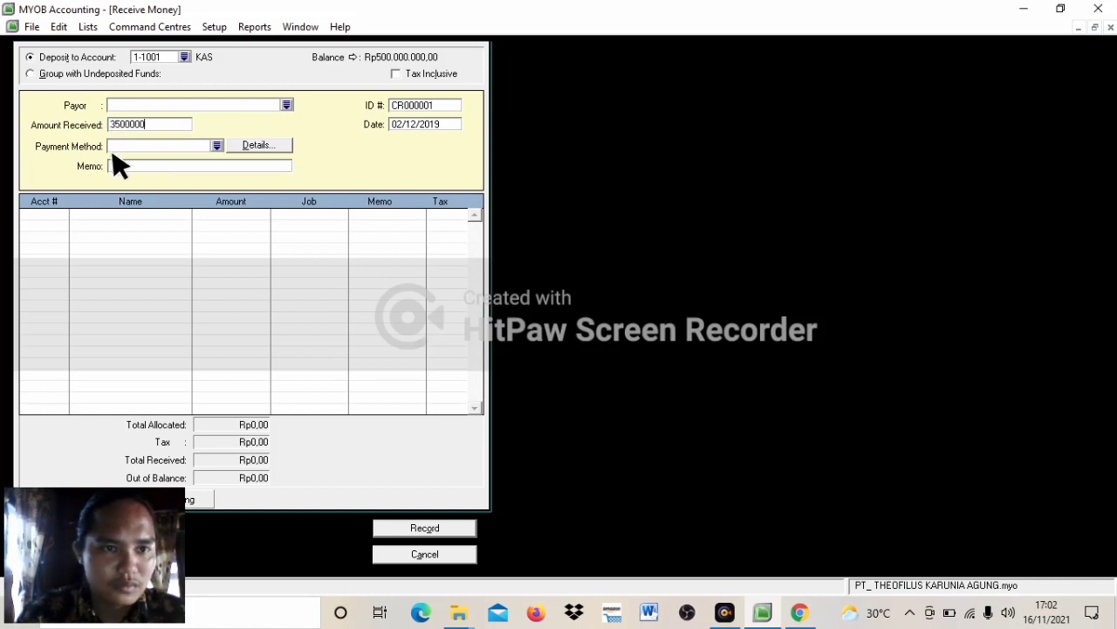
# Step: Set the amount received to Rp350.000.000 and the payment method to MasterCard
pyautogui.press('Tab')
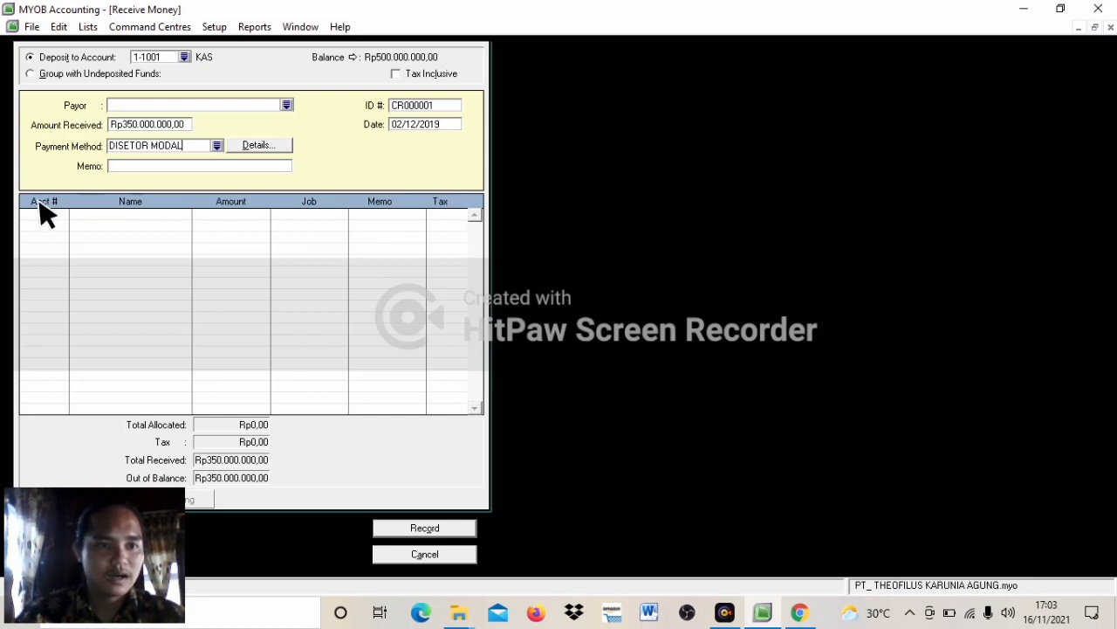
pyautogui.press('Tab')
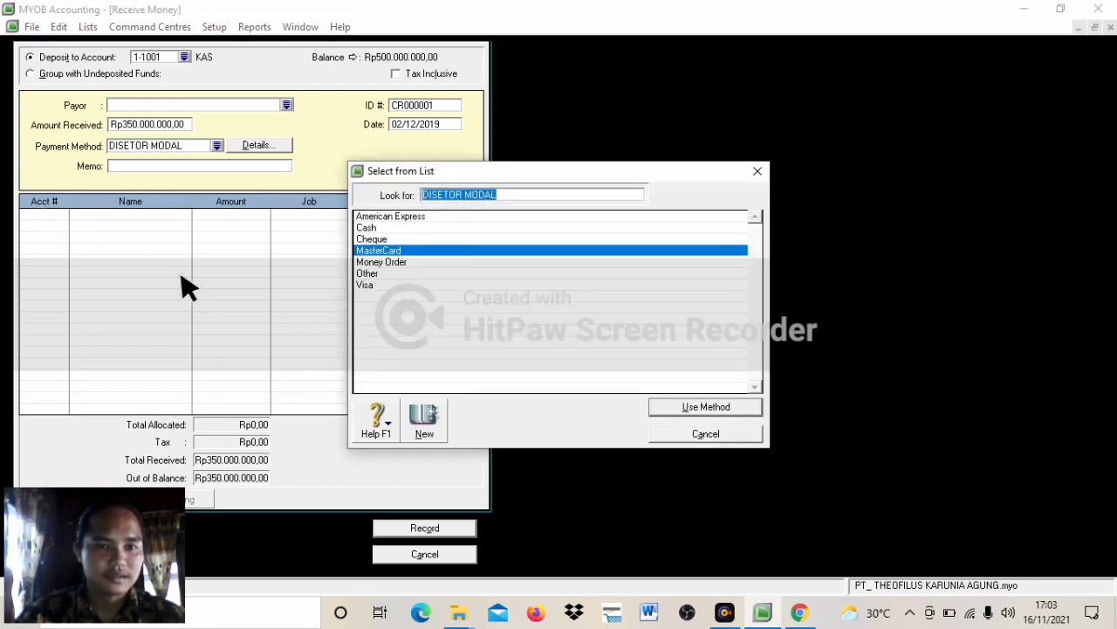
pyautogui.press('Return')
# Step: Allocate the received amount to account 3-1001 MODAL and record the receipt
pyautogui.rightClick(29, 219)
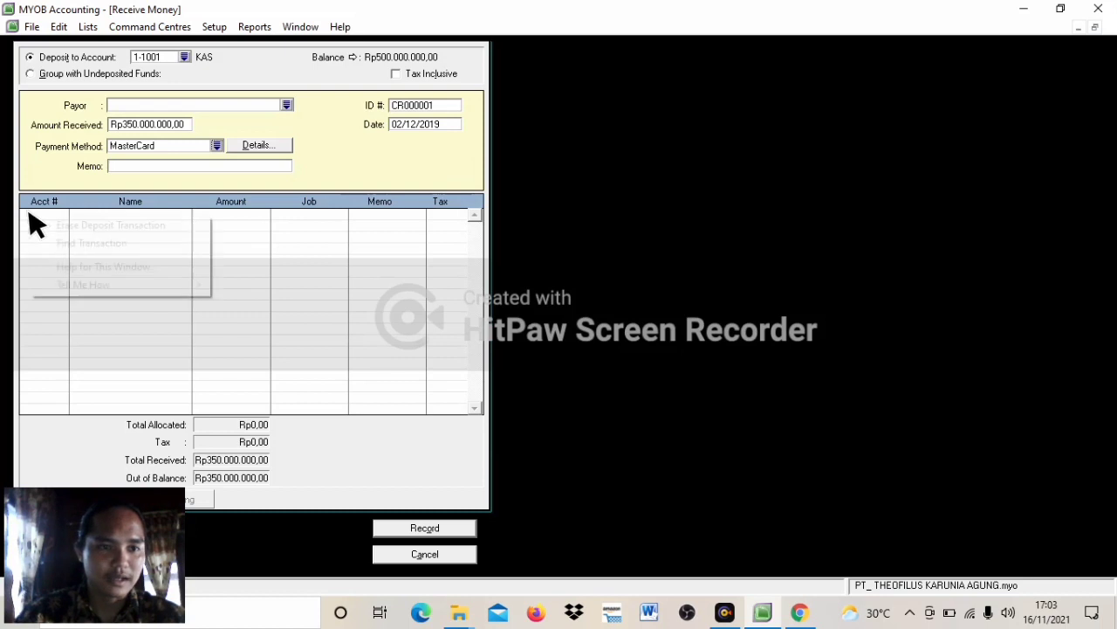
pyautogui.click(40, 218)
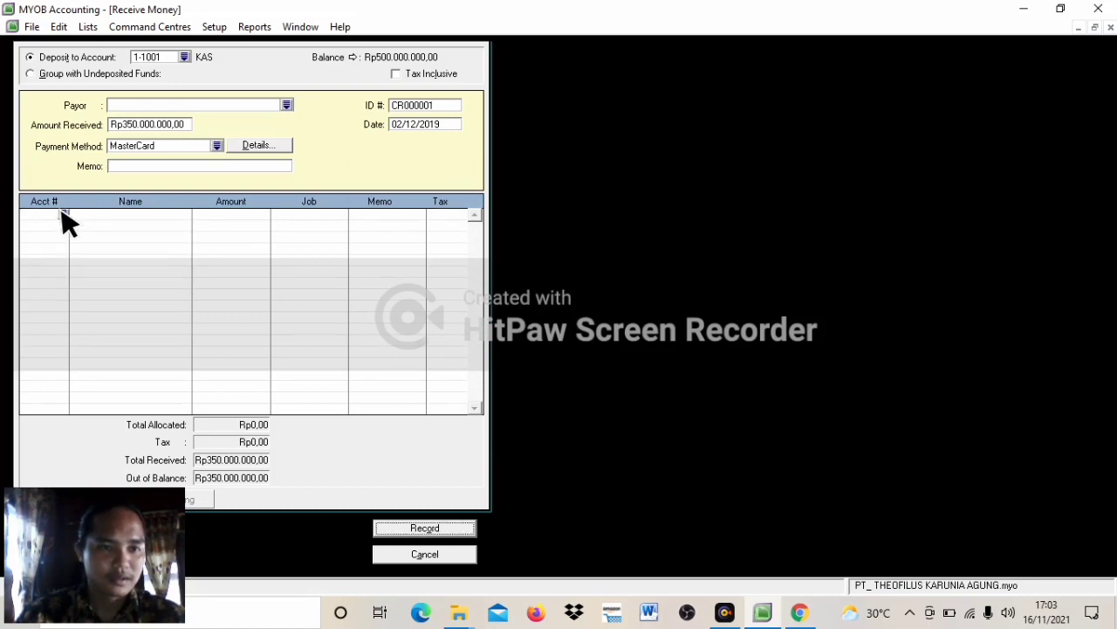
pyautogui.write('4')
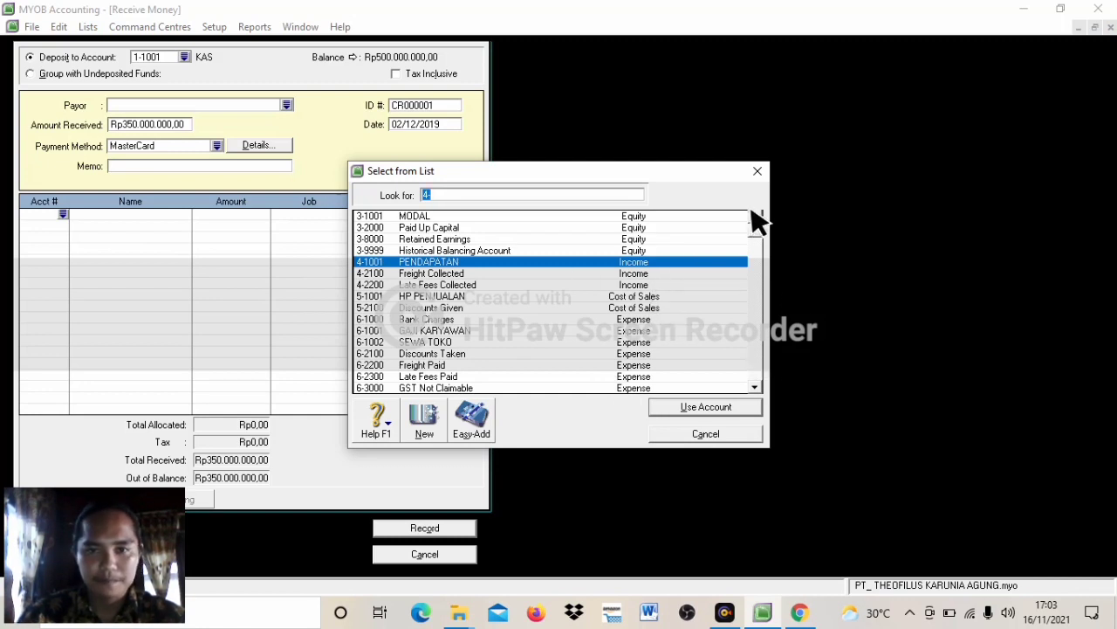
pyautogui.moveTo(753, 209); pyautogui.dragTo(753, 209)
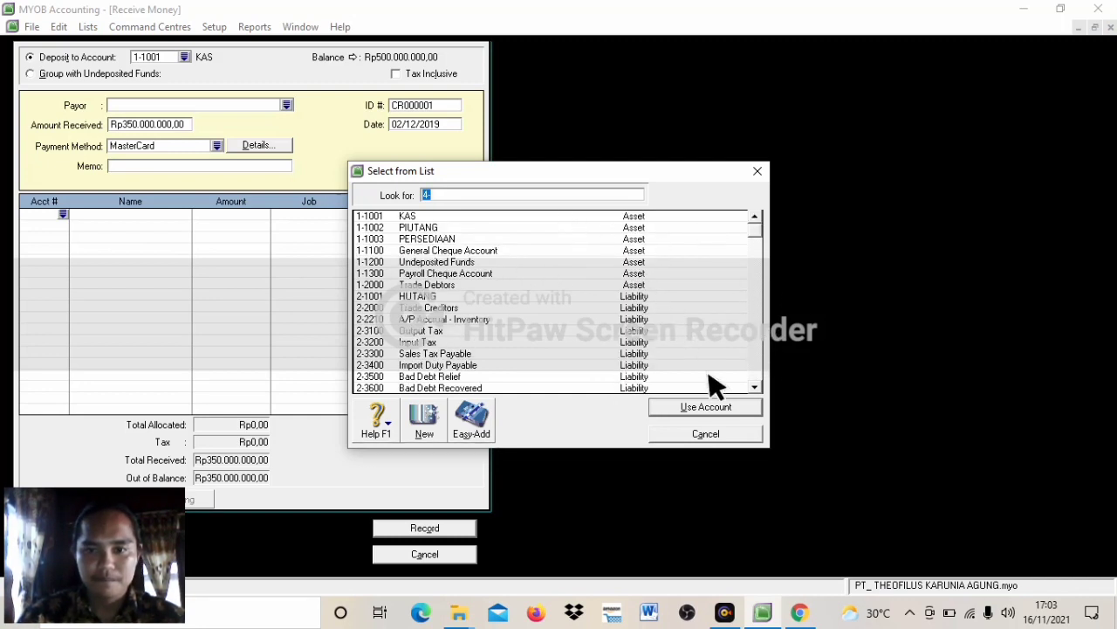
pyautogui.click(755, 387)
pyautogui.click(755, 387)
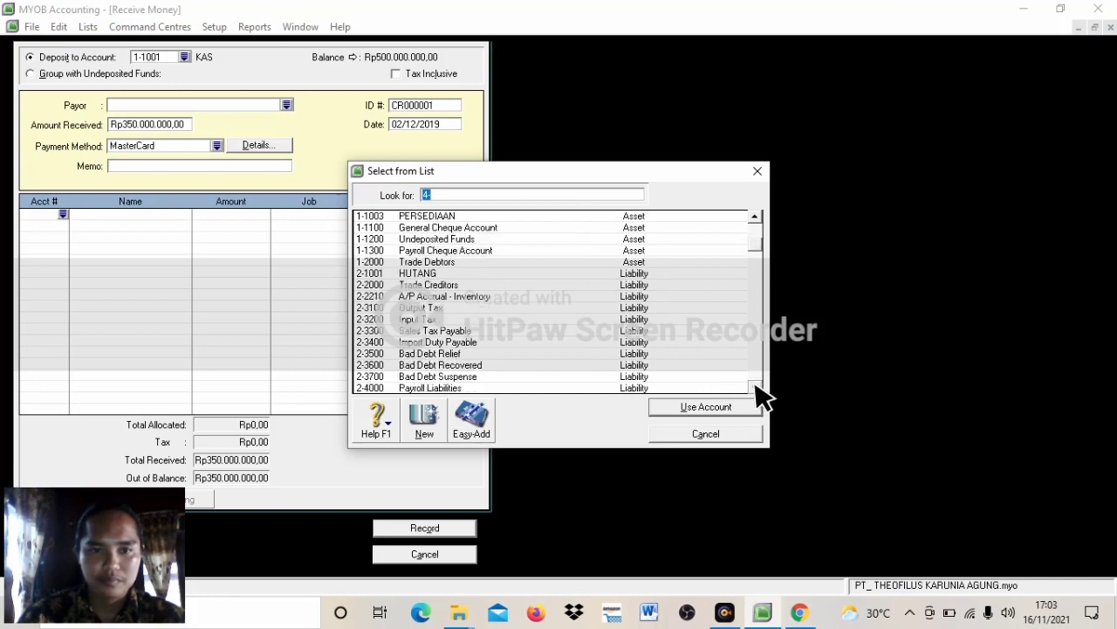
pyautogui.click(755, 387)
pyautogui.click(756, 387)
pyautogui.write('3-1001')
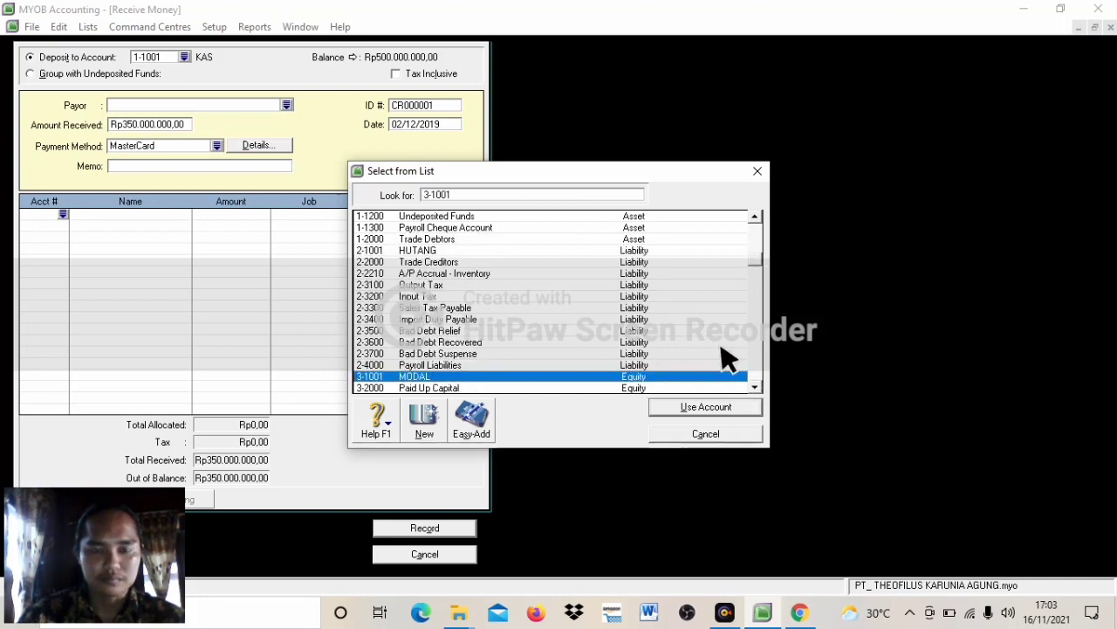
pyautogui.click(717, 408)
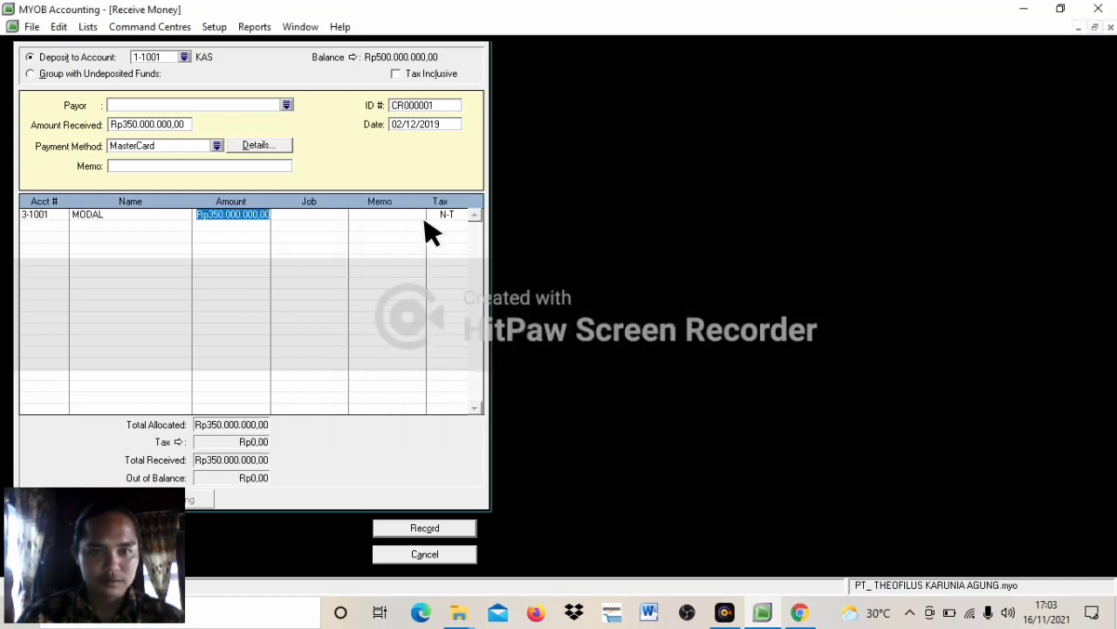
pyautogui.click(436, 530)
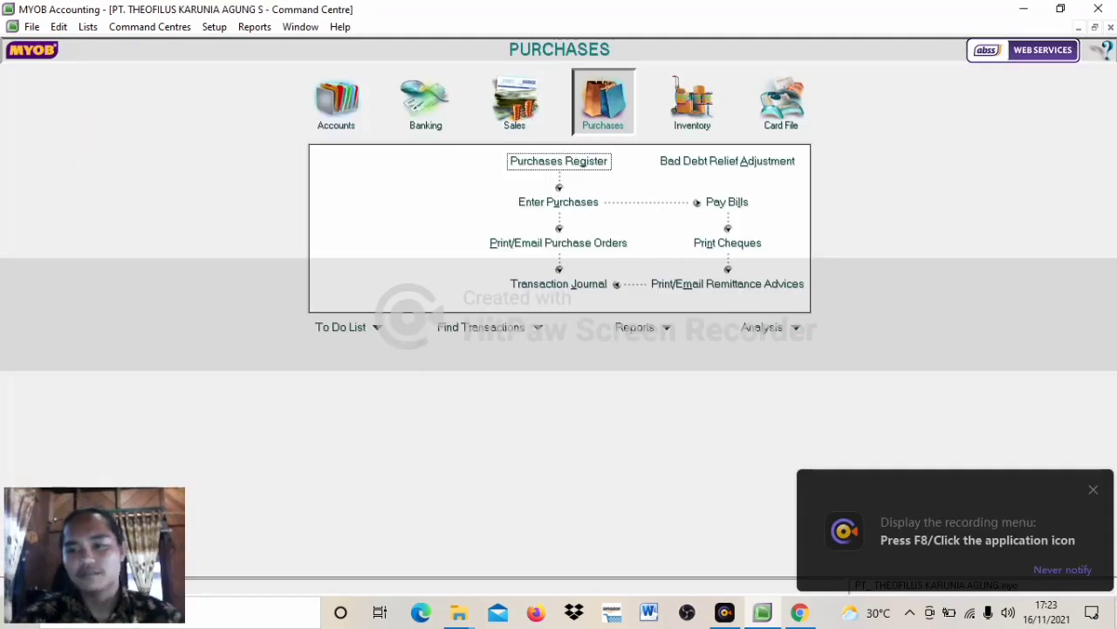
# Step: Check the December 2019 transaction list in the assignment document and return to the purchases area in MYOB
pyautogui.click(1102, 490)
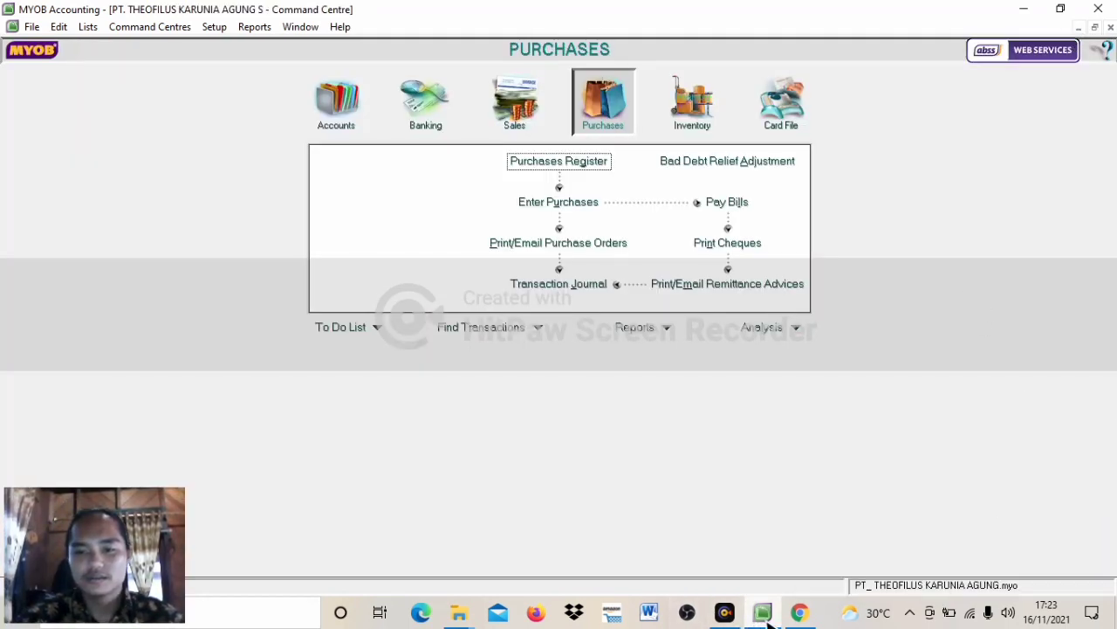
pyautogui.click(800, 613)
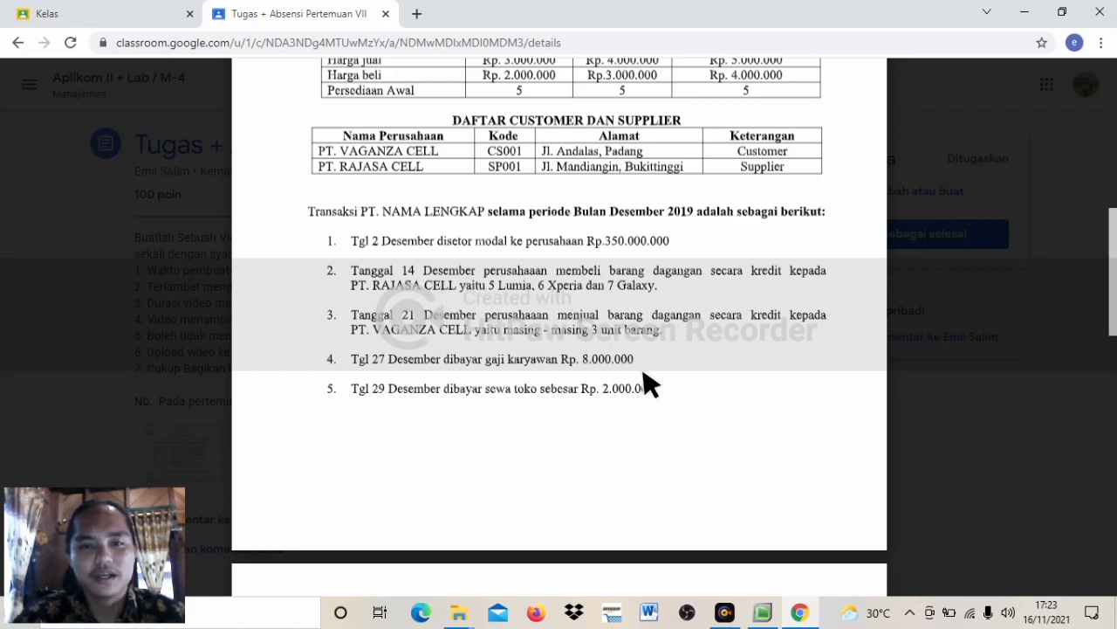
pyautogui.moveTo(762, 612)
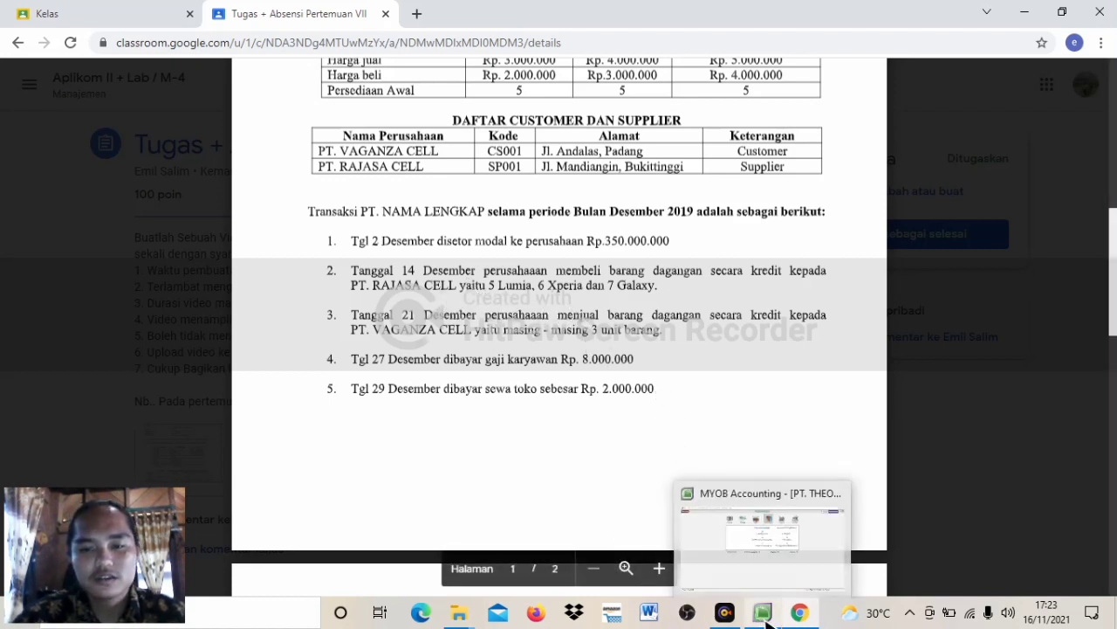
pyautogui.click(764, 528)
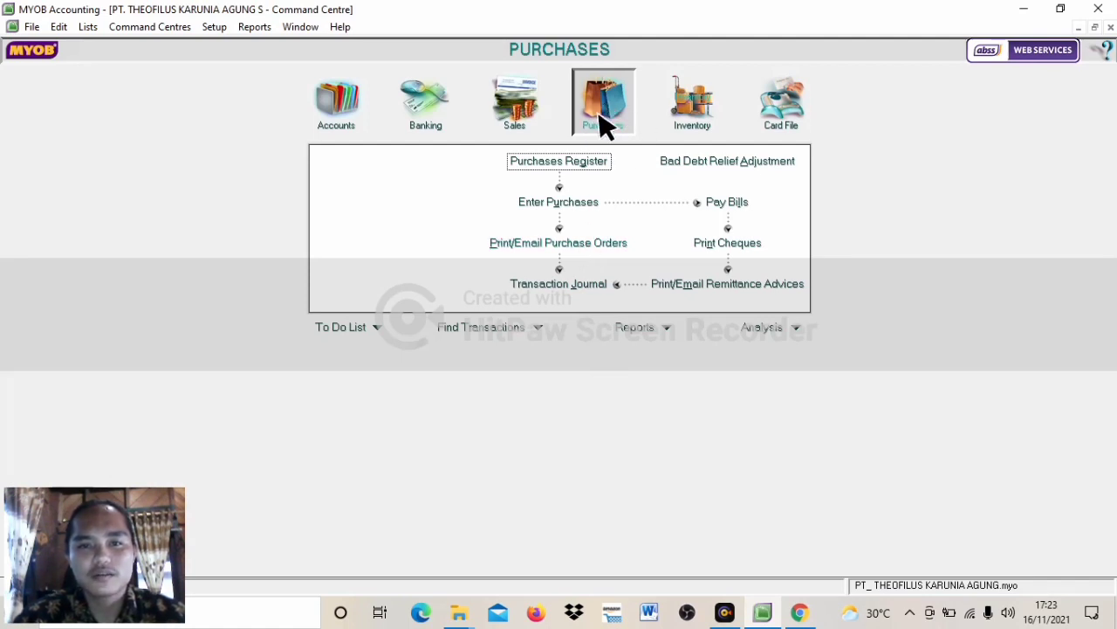
# Step: Start a new purchase entry and switch its layout to Item
pyautogui.click(559, 208)
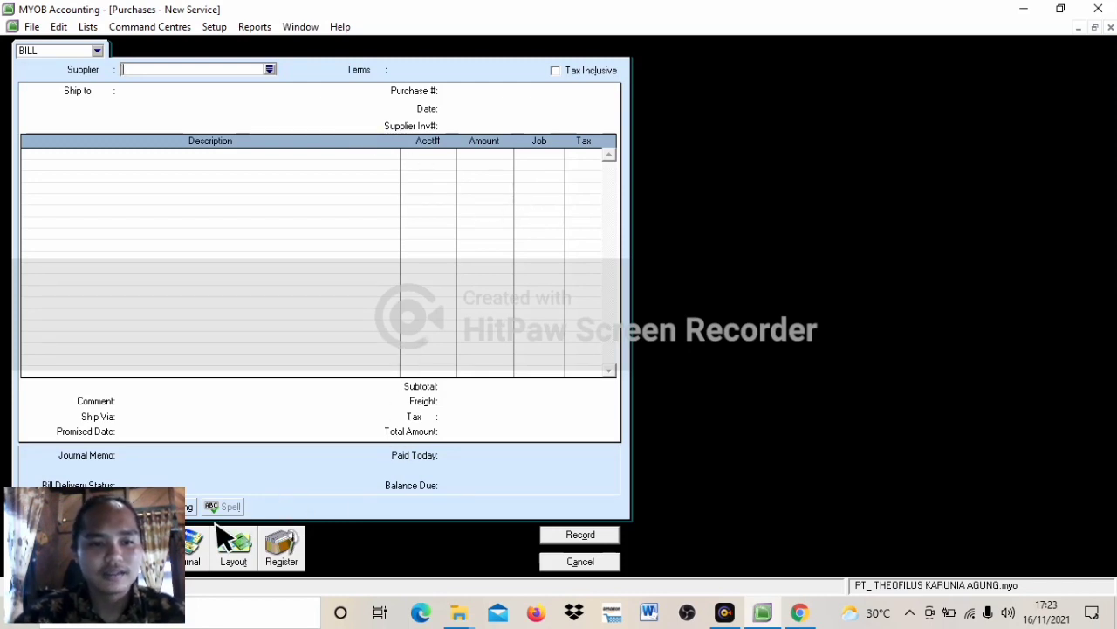
pyautogui.click(233, 552)
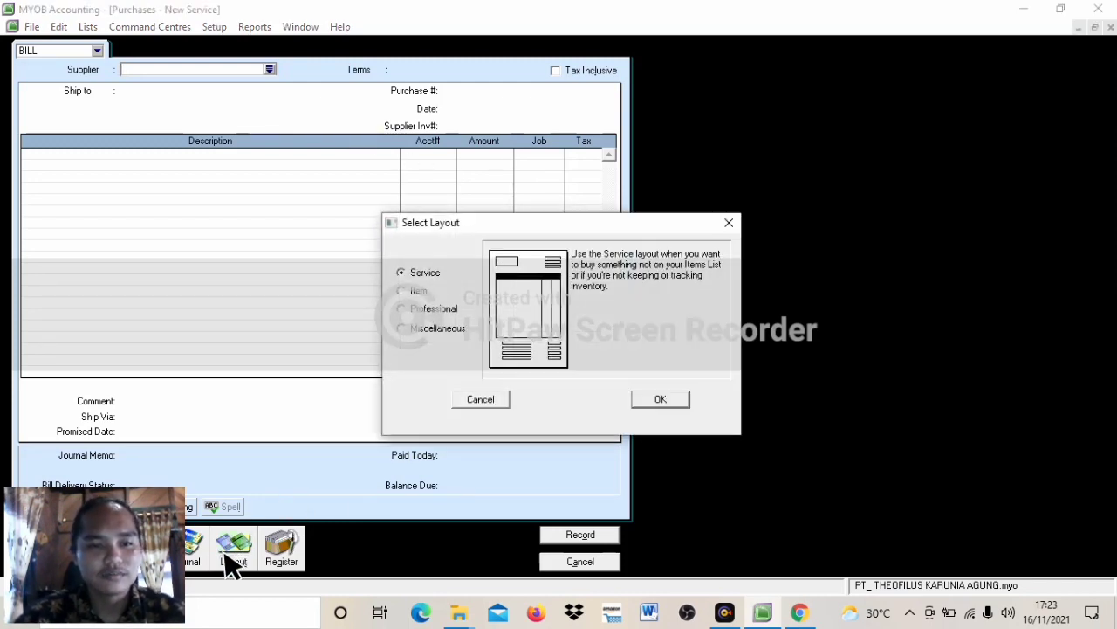
pyautogui.click(411, 294)
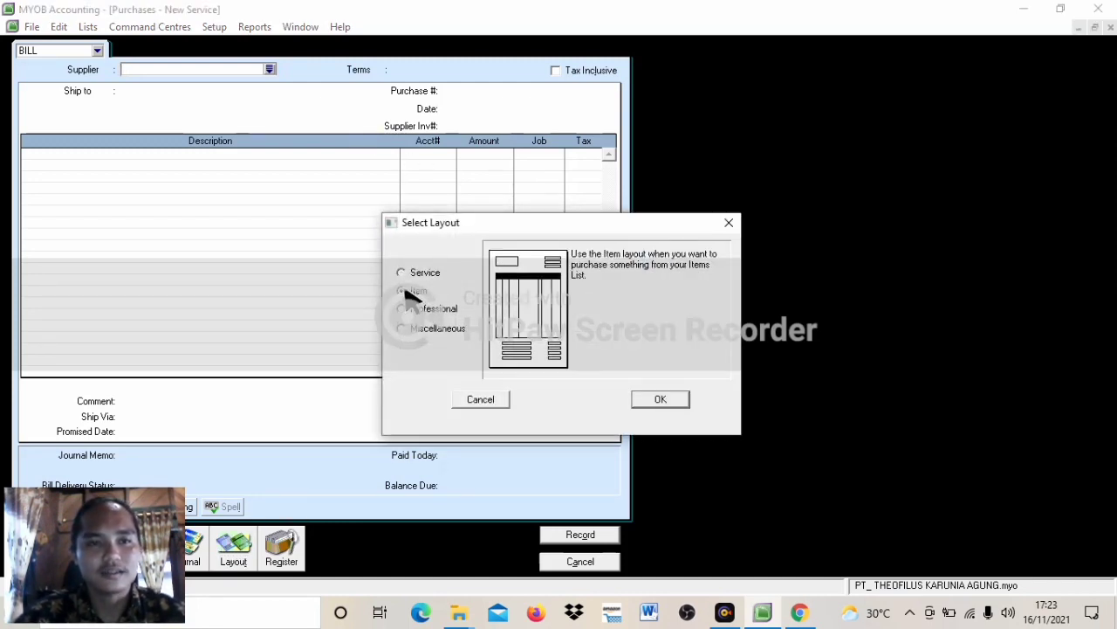
pyautogui.click(665, 405)
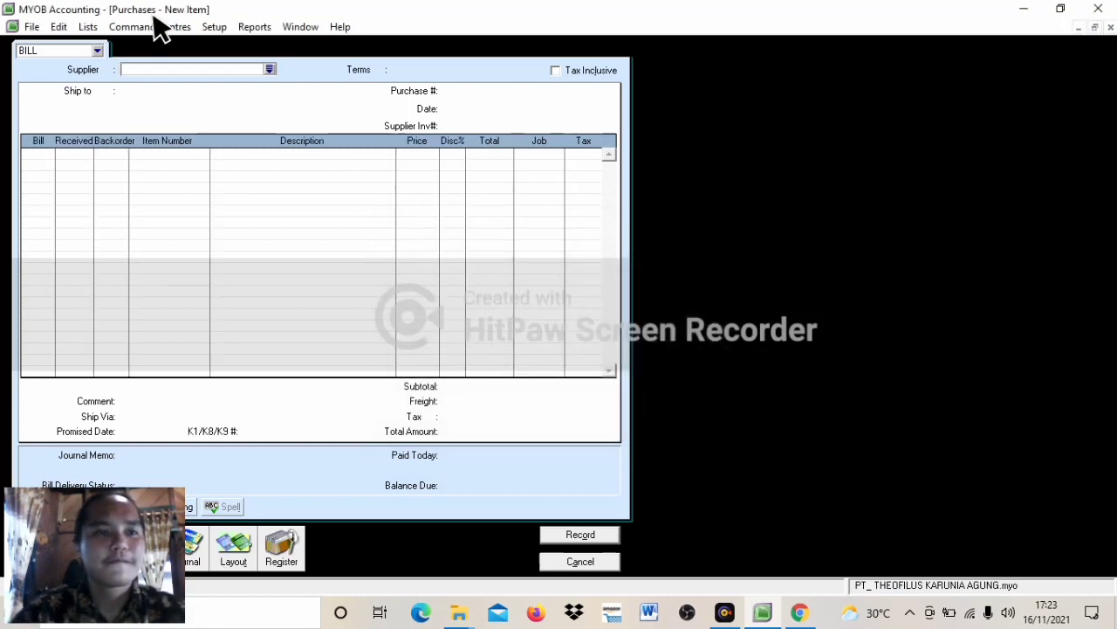
# Step: Choose PT. RAJASA CELL as the supplier and date the purchase 14/12/2019
pyautogui.click(271, 70)
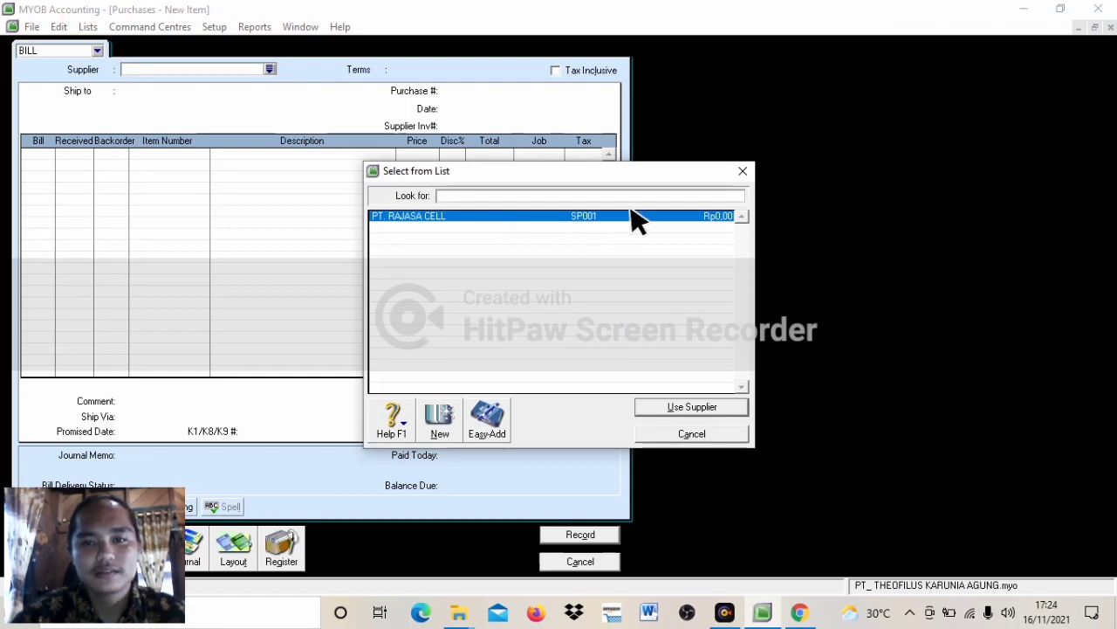
pyautogui.click(690, 408)
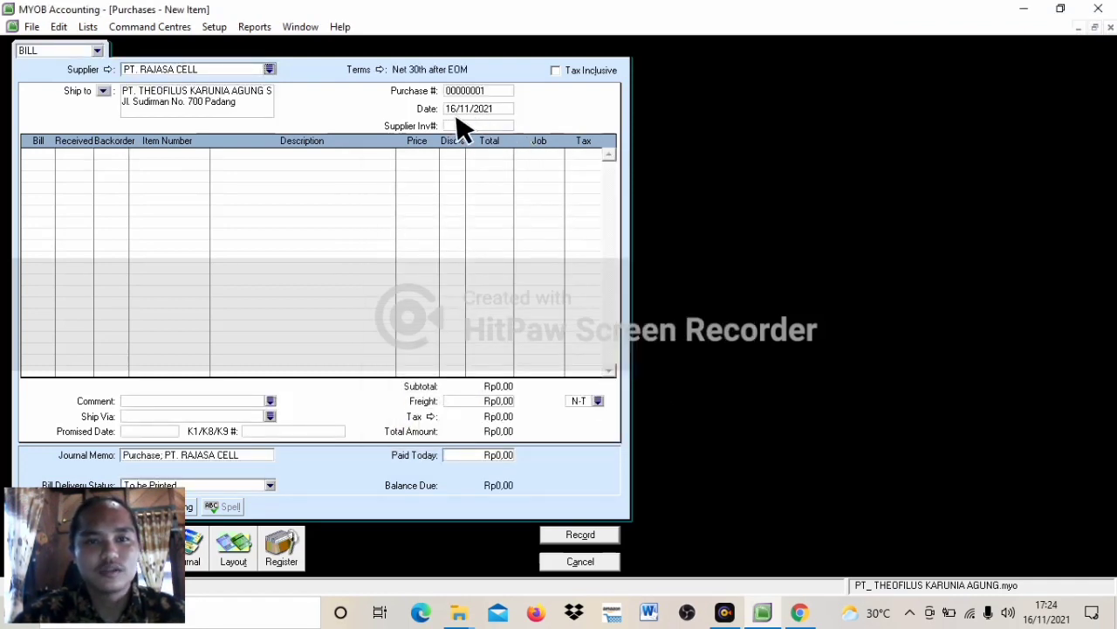
pyautogui.click(458, 110)
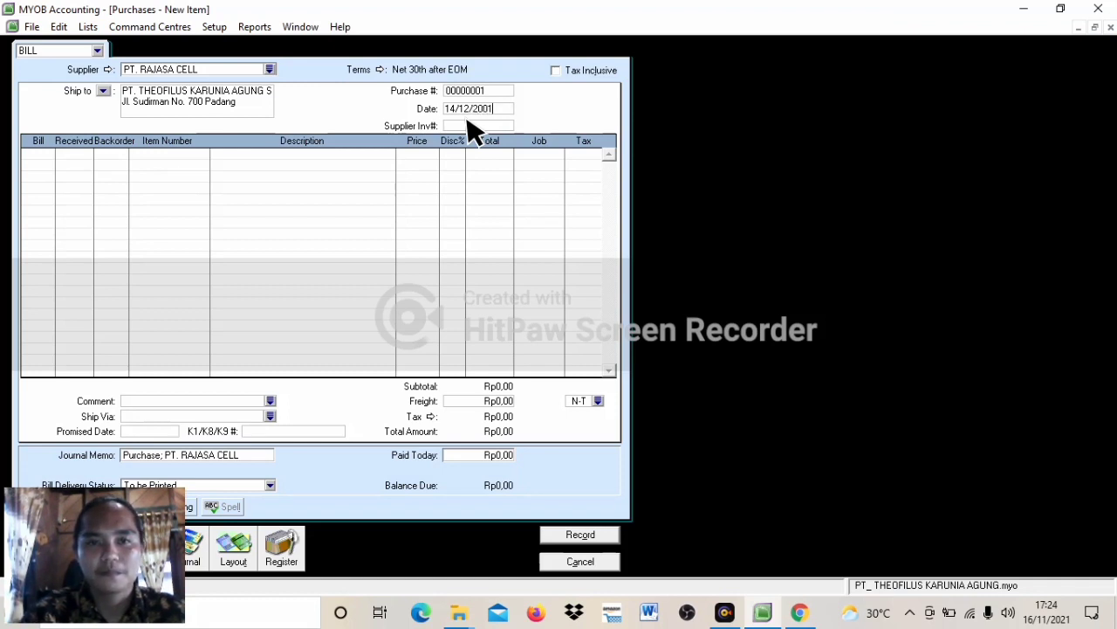
pyautogui.press('BackSpace')
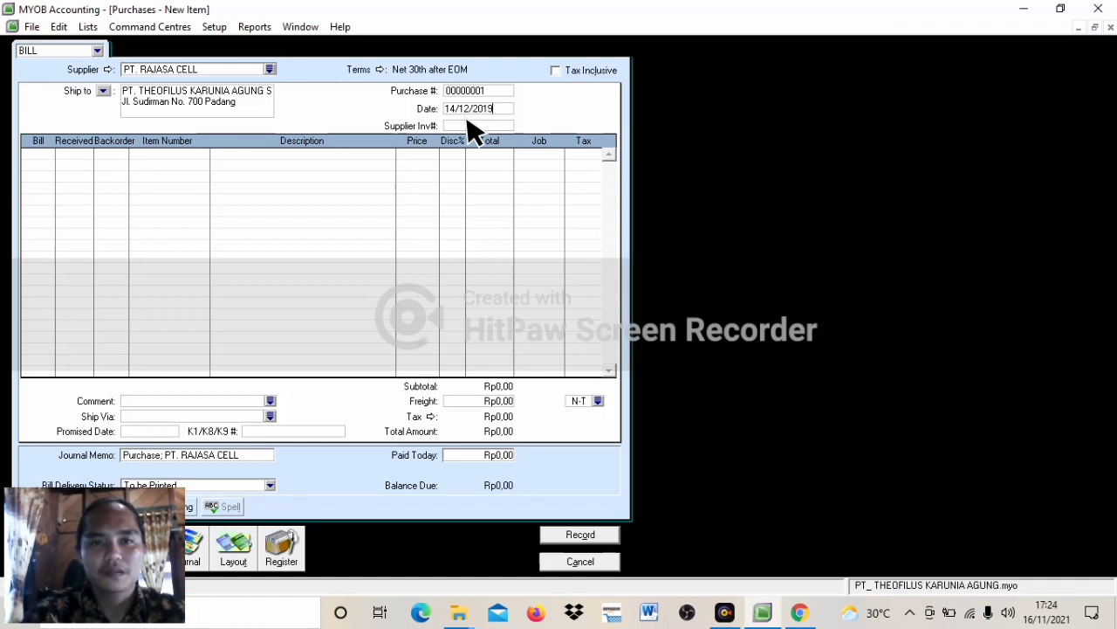
# Step: Check the 14 December purchase in the assignment document and enter billed quantities of 5, 6 and 7 on three lines of the MYOB bill
pyautogui.click(762, 613)
pyautogui.click(761, 613)
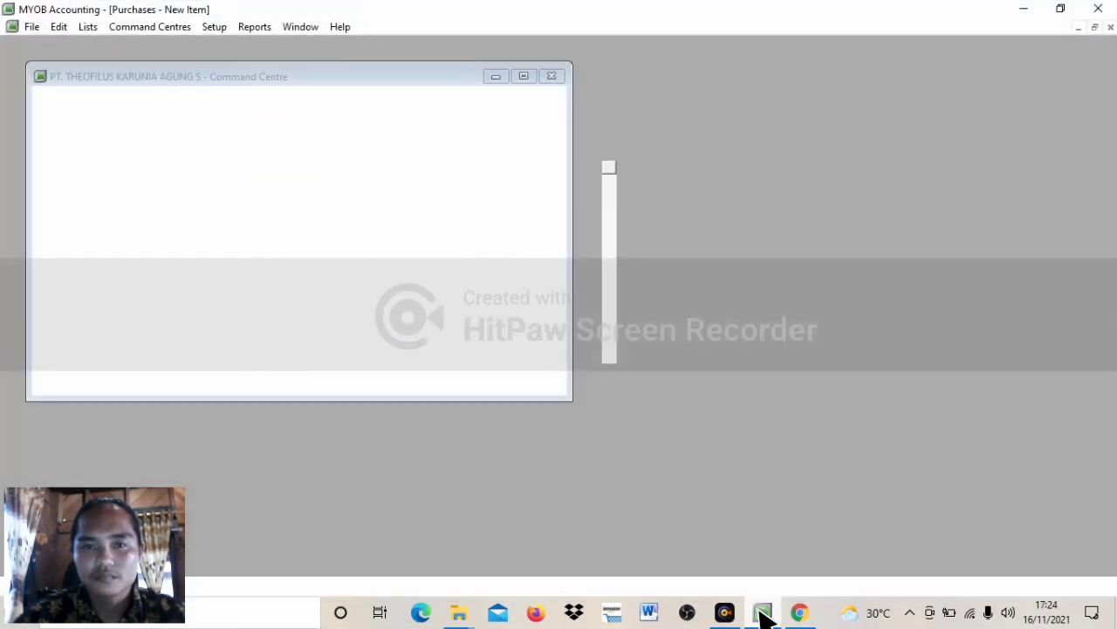
pyautogui.click(761, 613)
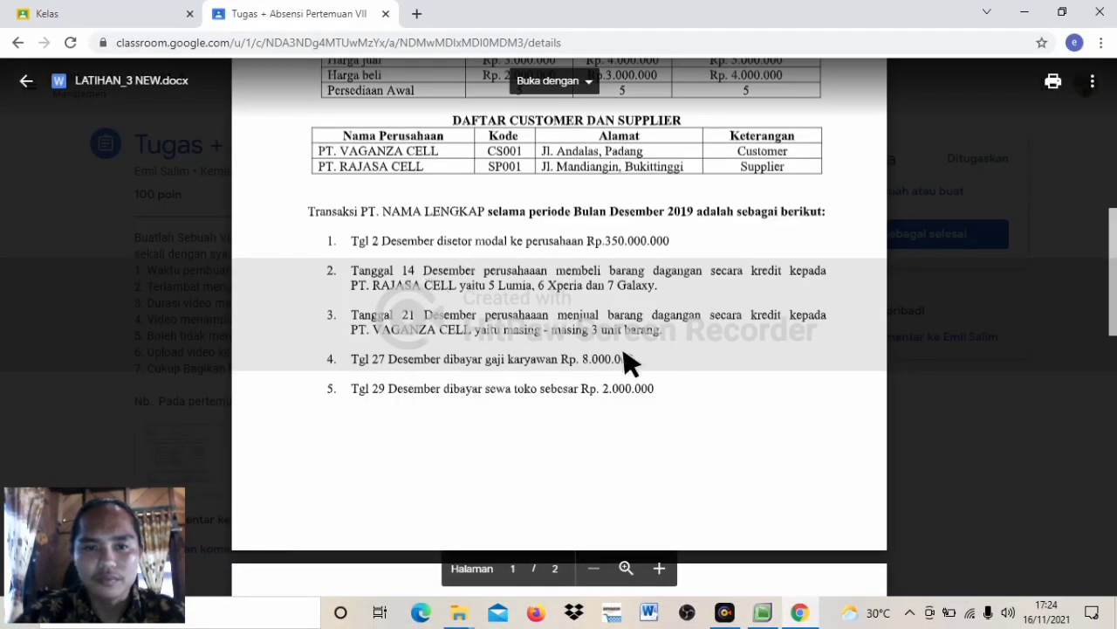
pyautogui.click(761, 611)
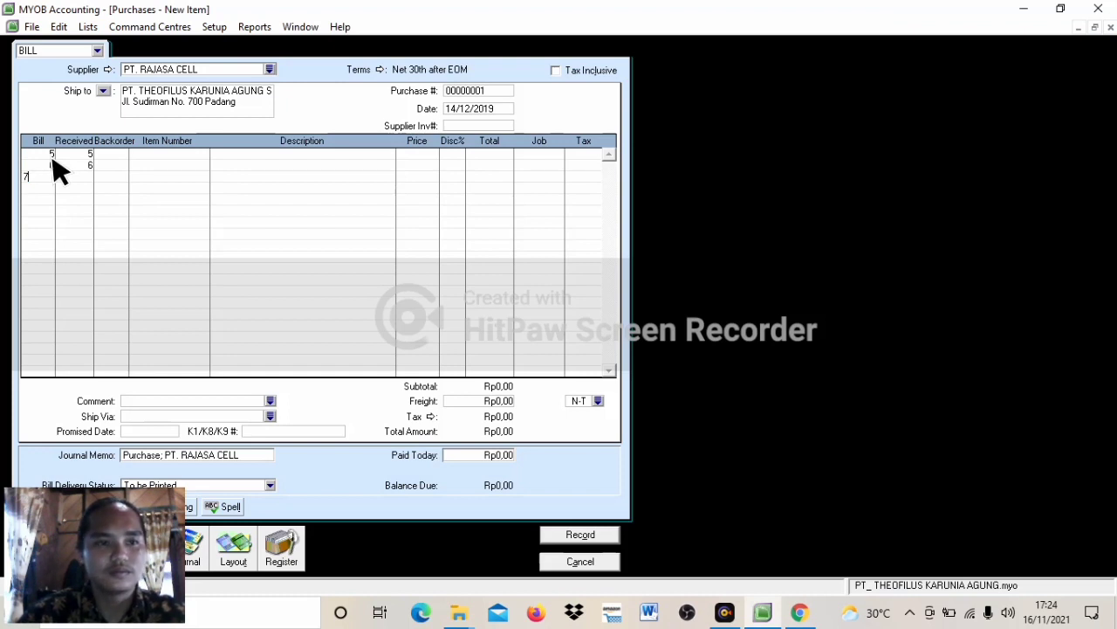
pyautogui.press('Down')
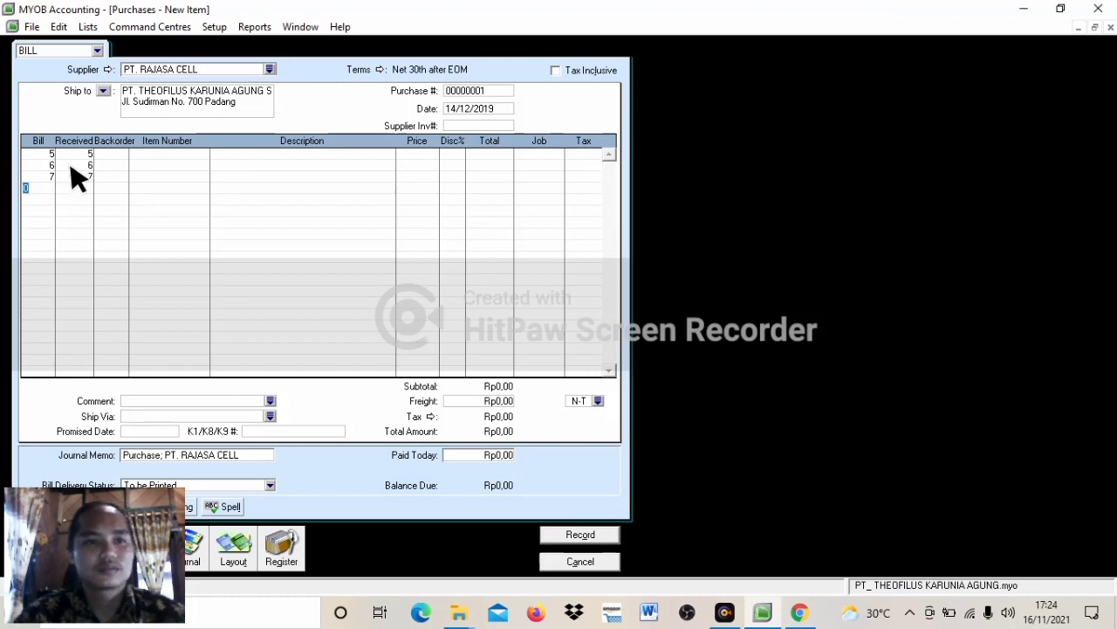
# Step: Assign items P001 LUMIA, P002 XPERIA and P003 GALAXY to the three purchase lines in that order
pyautogui.click(166, 154)
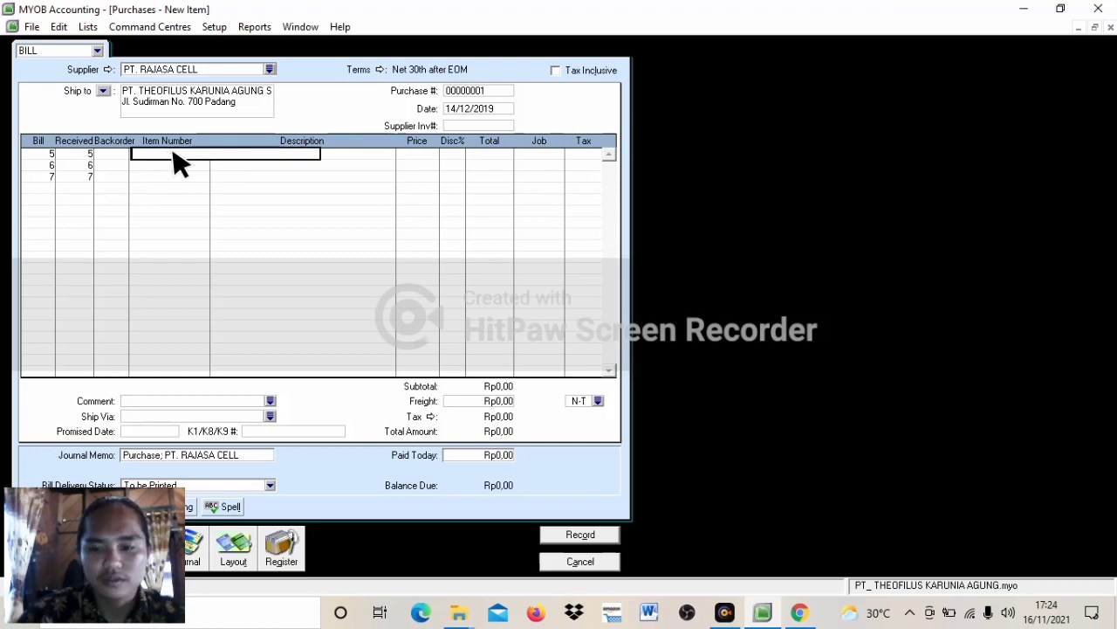
pyautogui.press('Return')
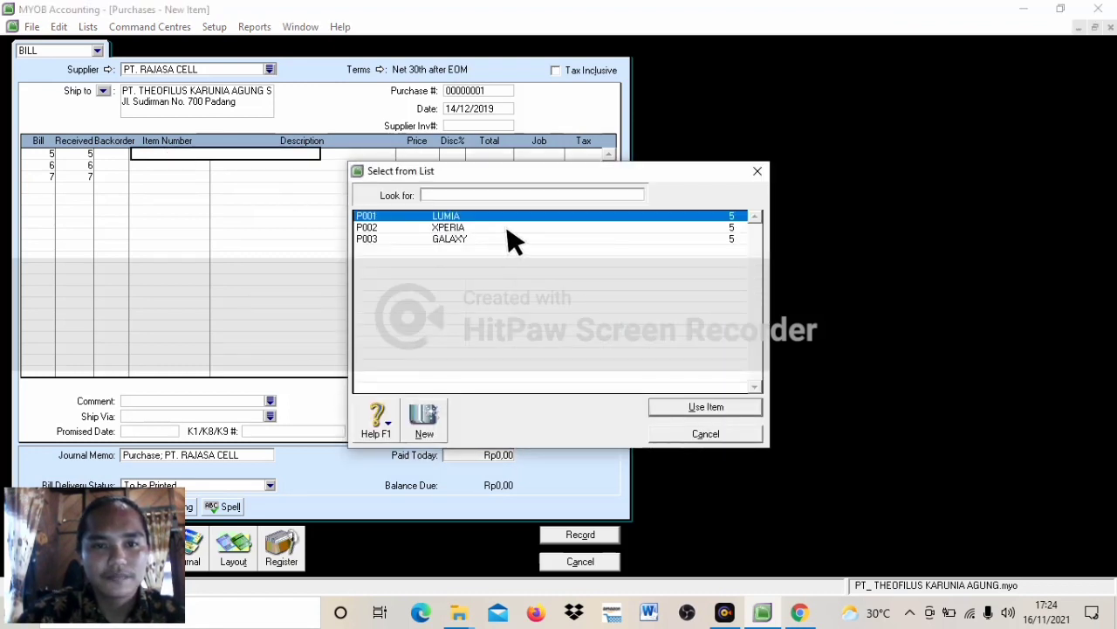
pyautogui.click(702, 407)
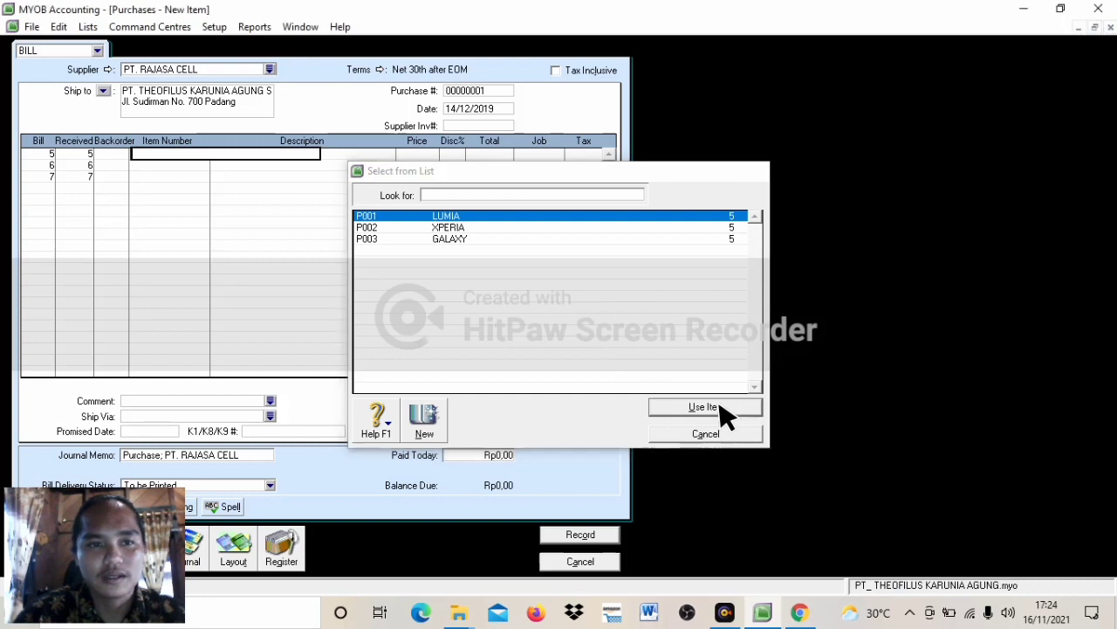
pyautogui.click(175, 174)
pyautogui.press('Return')
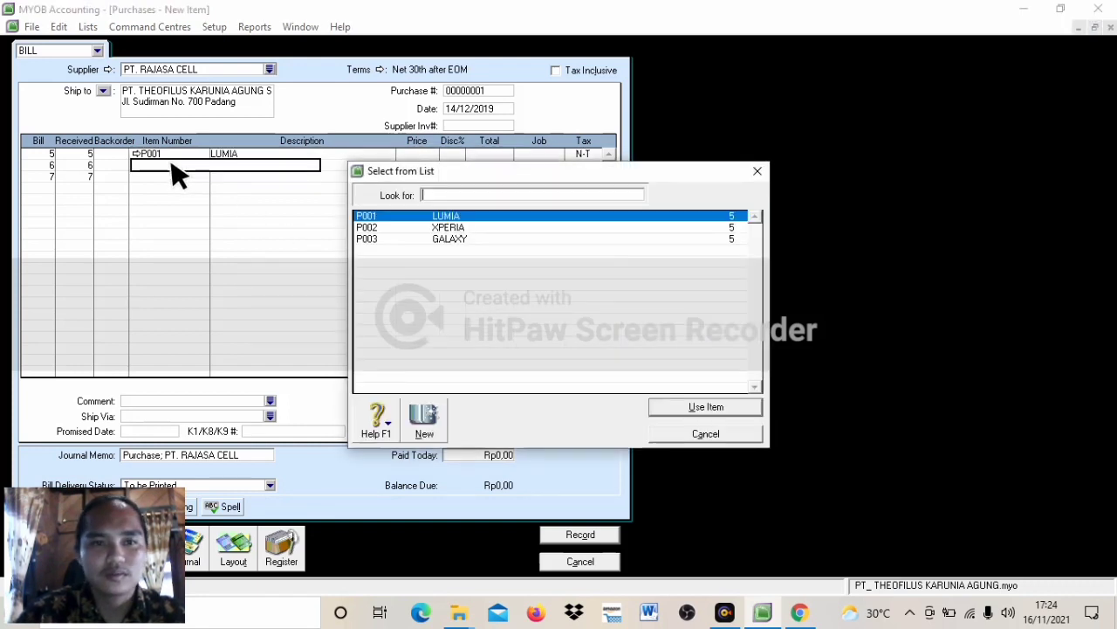
pyautogui.click(414, 227)
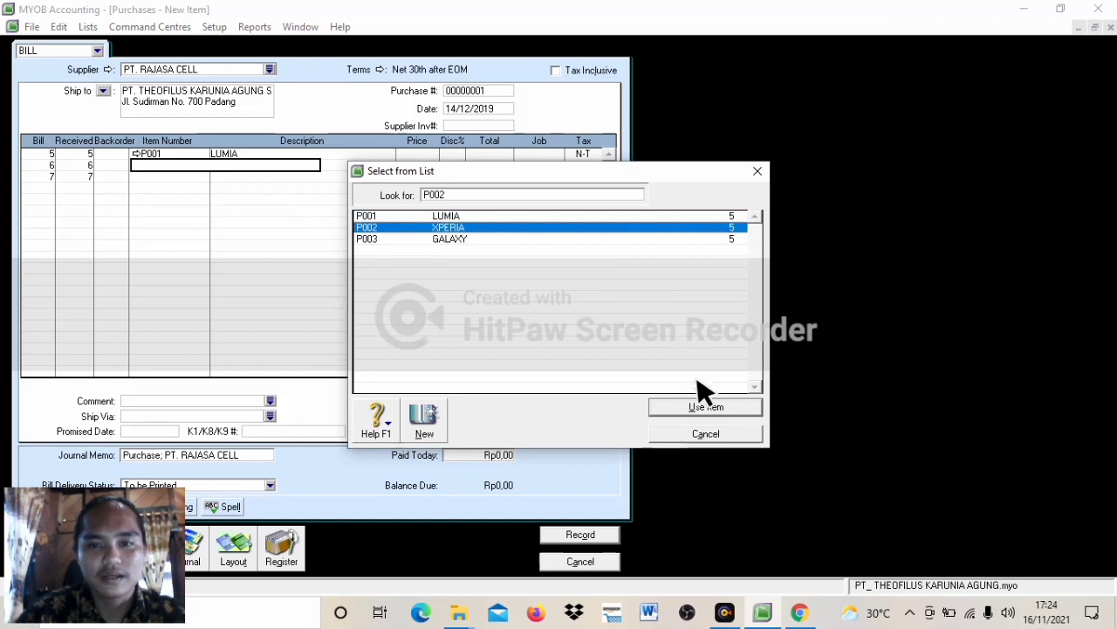
pyautogui.click(704, 409)
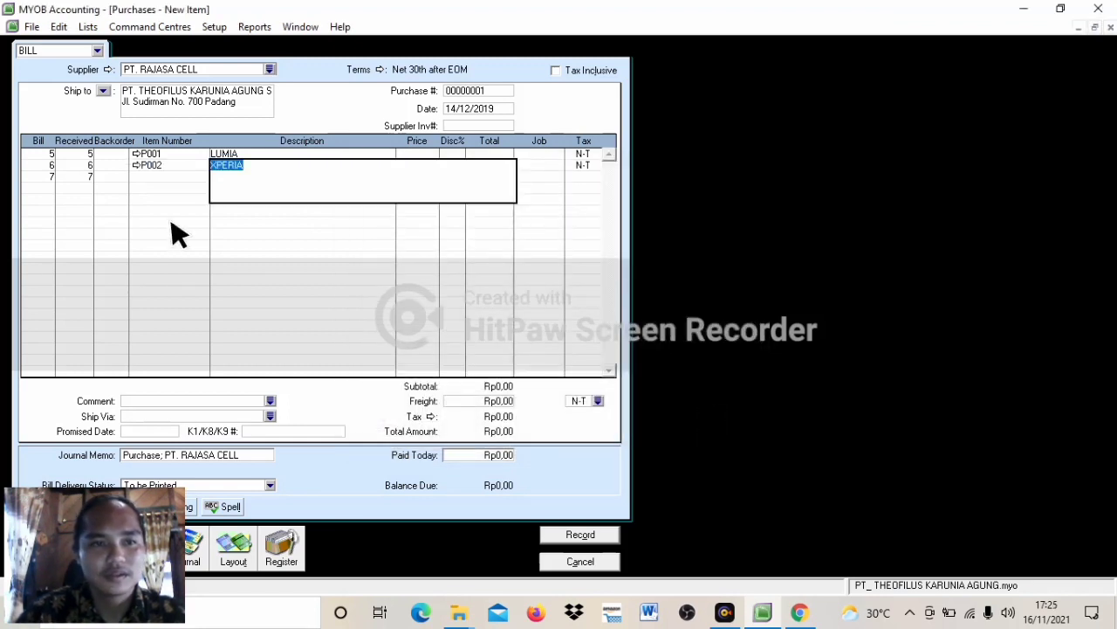
pyautogui.click(154, 178)
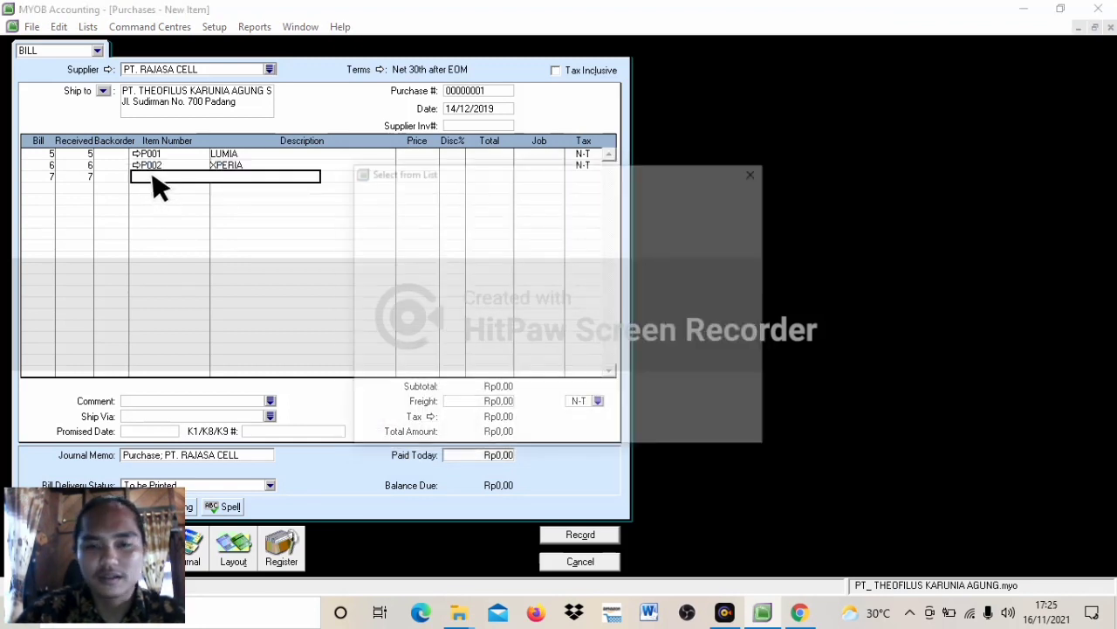
pyautogui.press('Return')
pyautogui.click(450, 245)
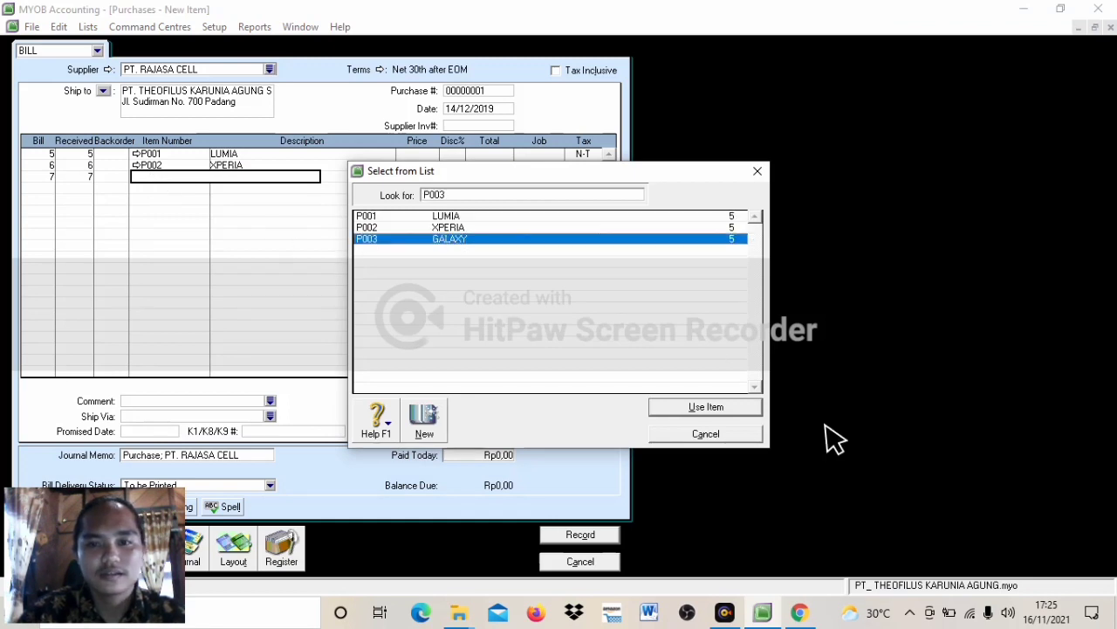
pyautogui.click(684, 410)
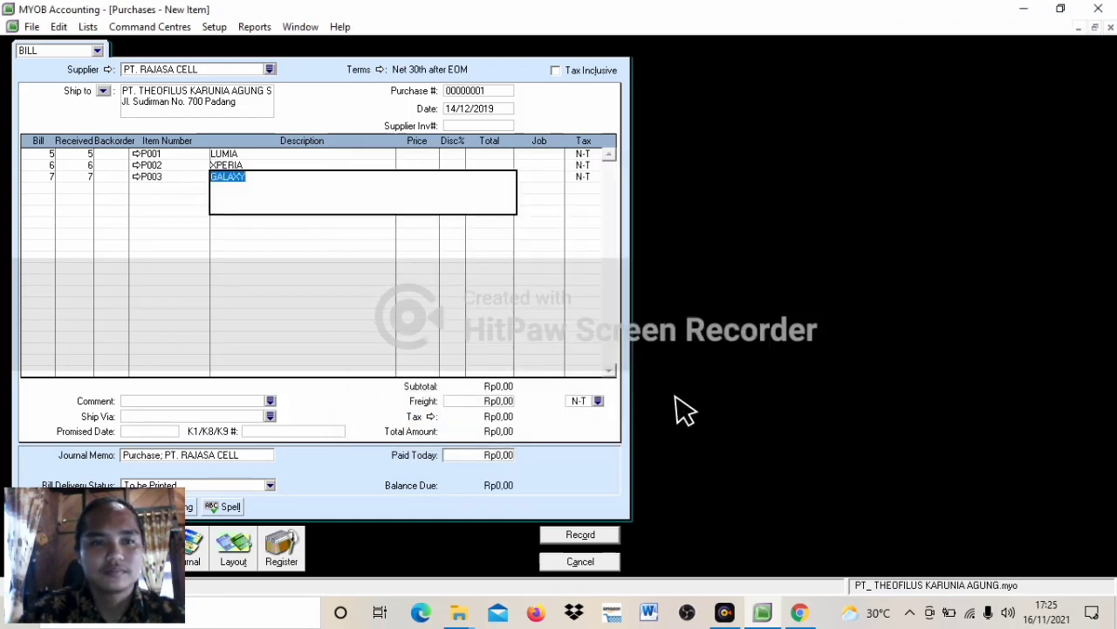
# Step: Look up the purchase prices in the assignment document and set LUMIA to 2000000, XPERIA to 3000000 and GALAXY to 4000000 in MYOB
pyautogui.click(427, 155)
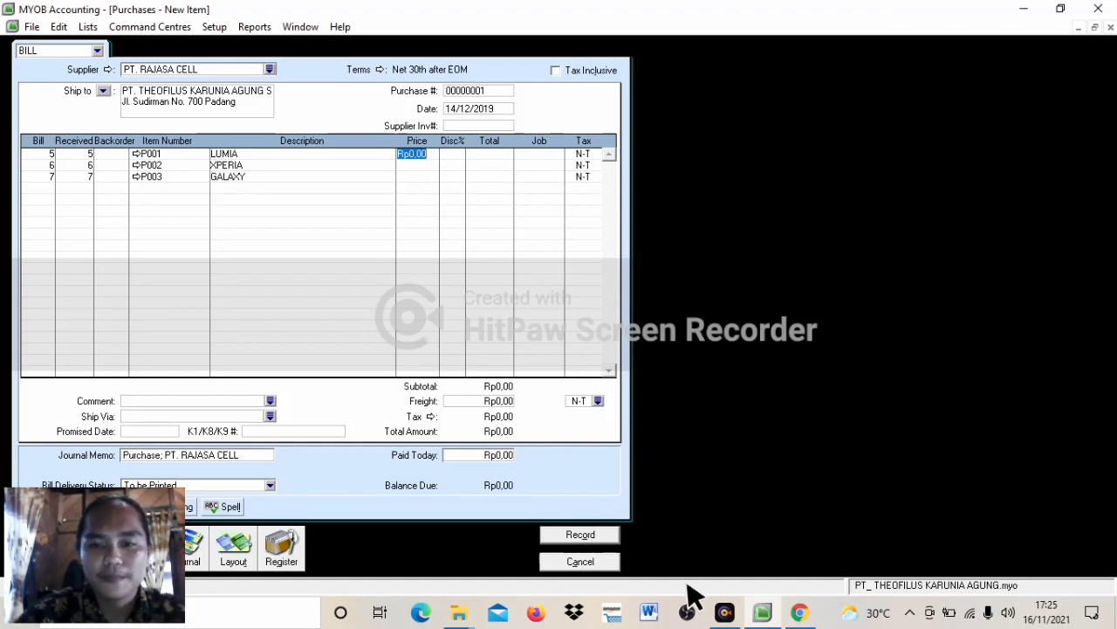
pyautogui.click(761, 614)
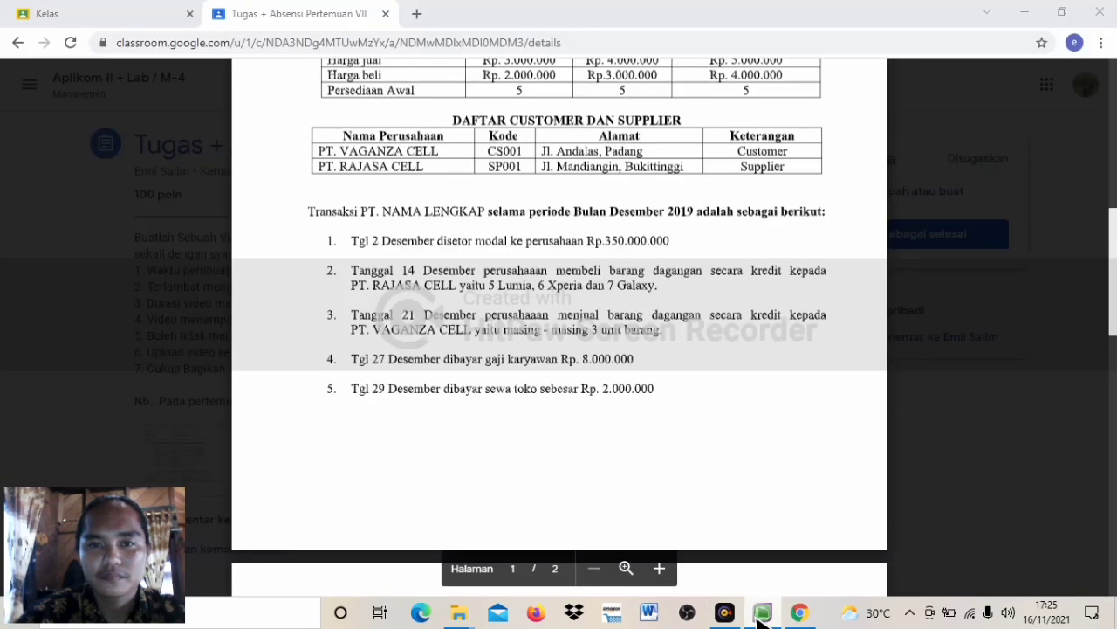
pyautogui.click(395, 95)
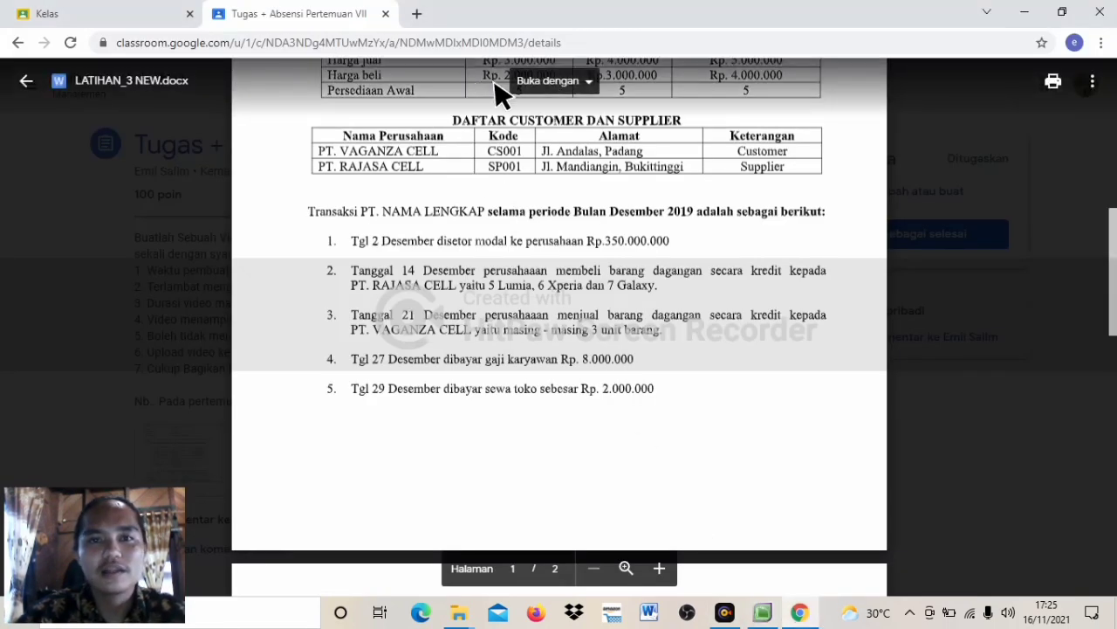
pyautogui.scroll(1, 558, 314)
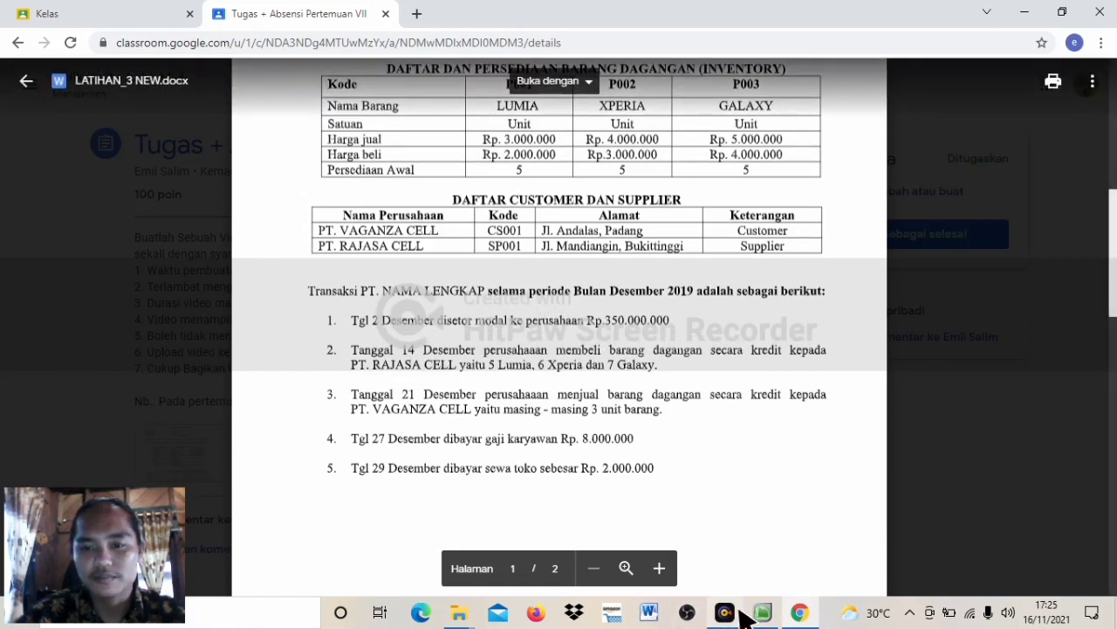
pyautogui.click(765, 618)
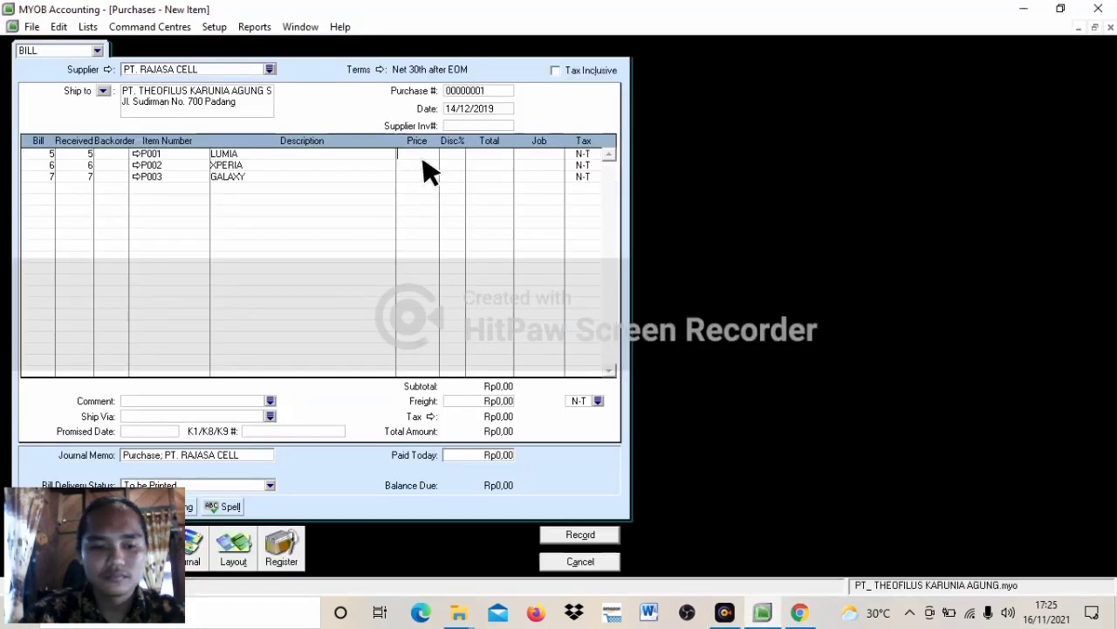
pyautogui.write('2000000')
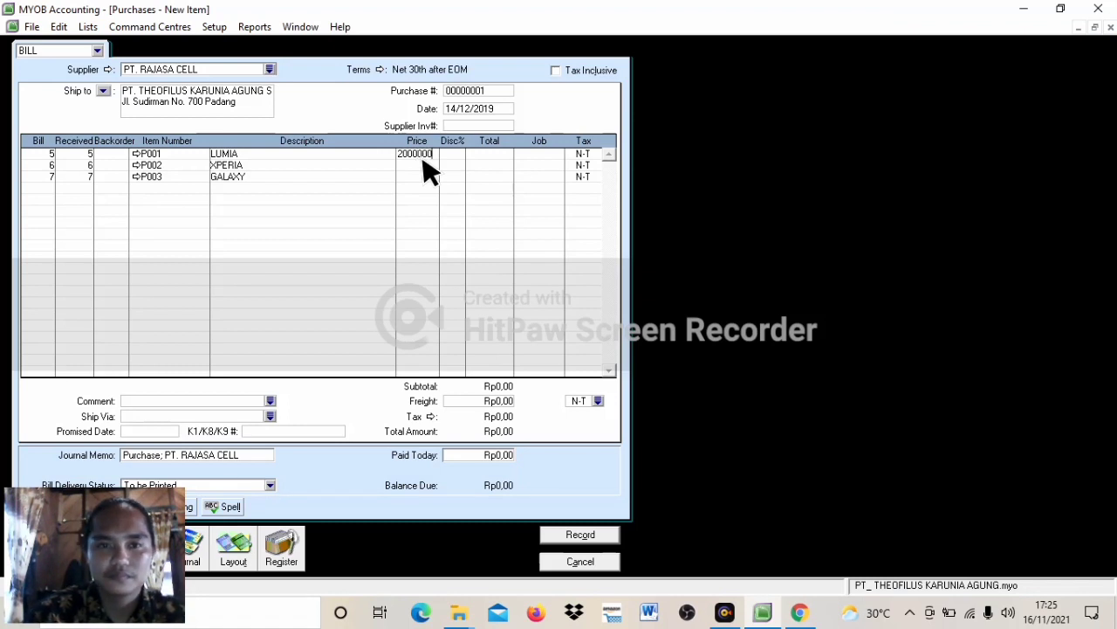
pyautogui.click(424, 165)
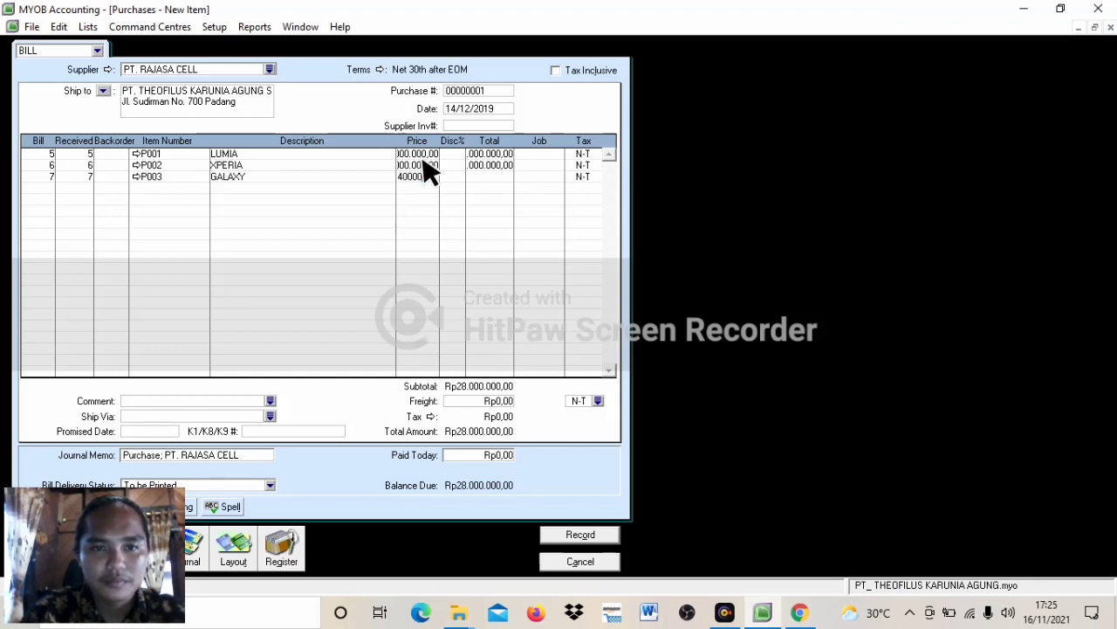
pyautogui.write('00')
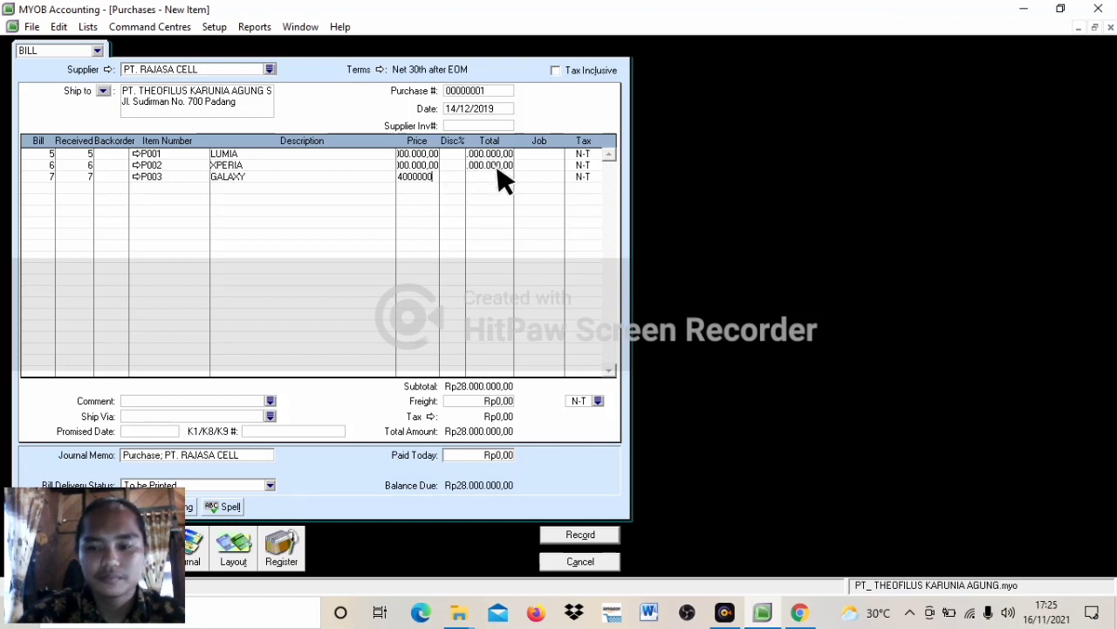
pyautogui.press('Tab')
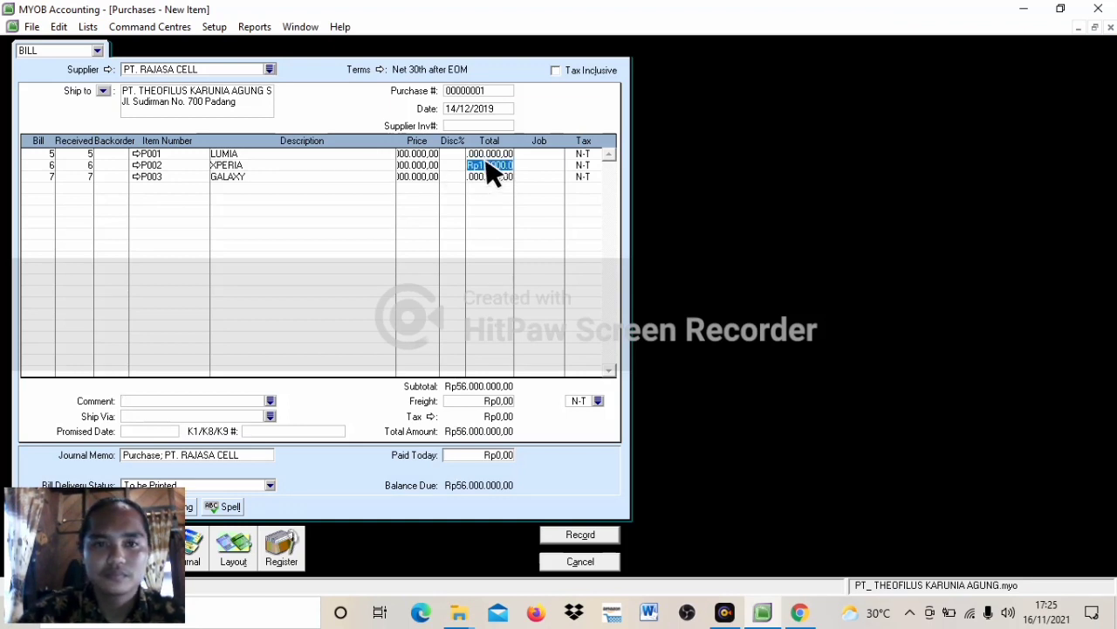
# Step: Review the price and total of each purchase line and record the PT. RAJASA CELL bill
pyautogui.click(488, 153)
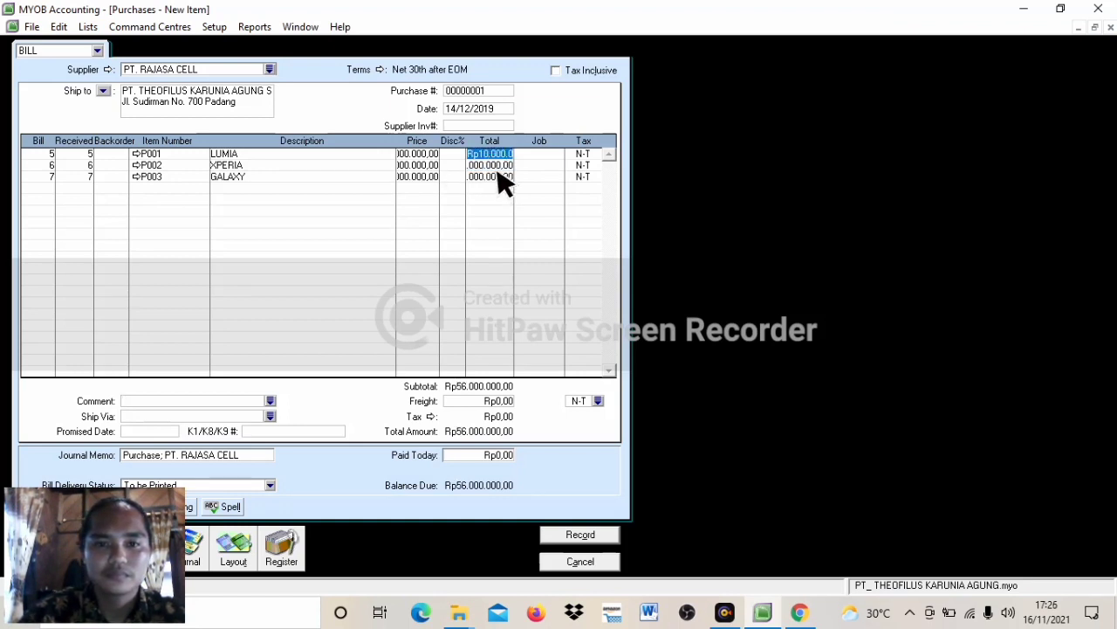
pyautogui.click(499, 176)
pyautogui.click(418, 177)
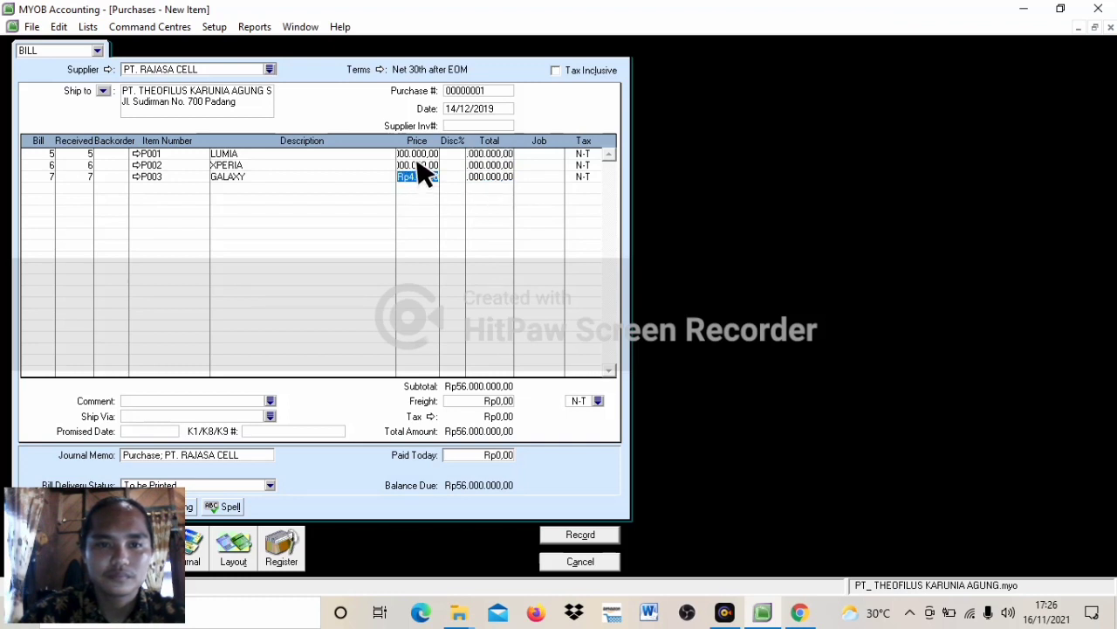
pyautogui.click(417, 164)
pyautogui.click(417, 152)
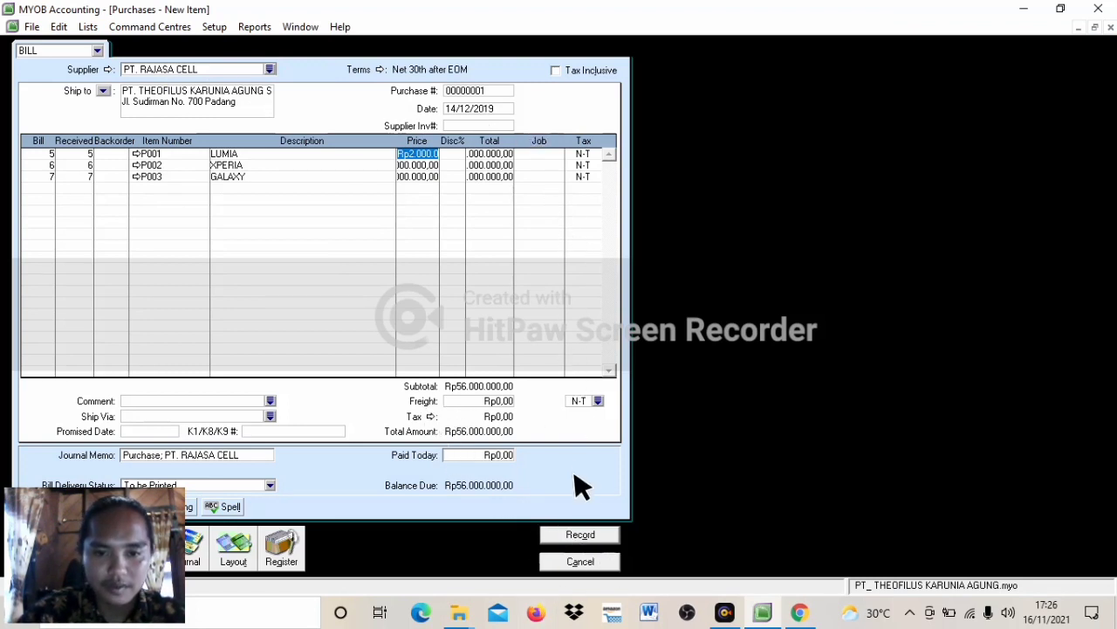
pyautogui.click(578, 536)
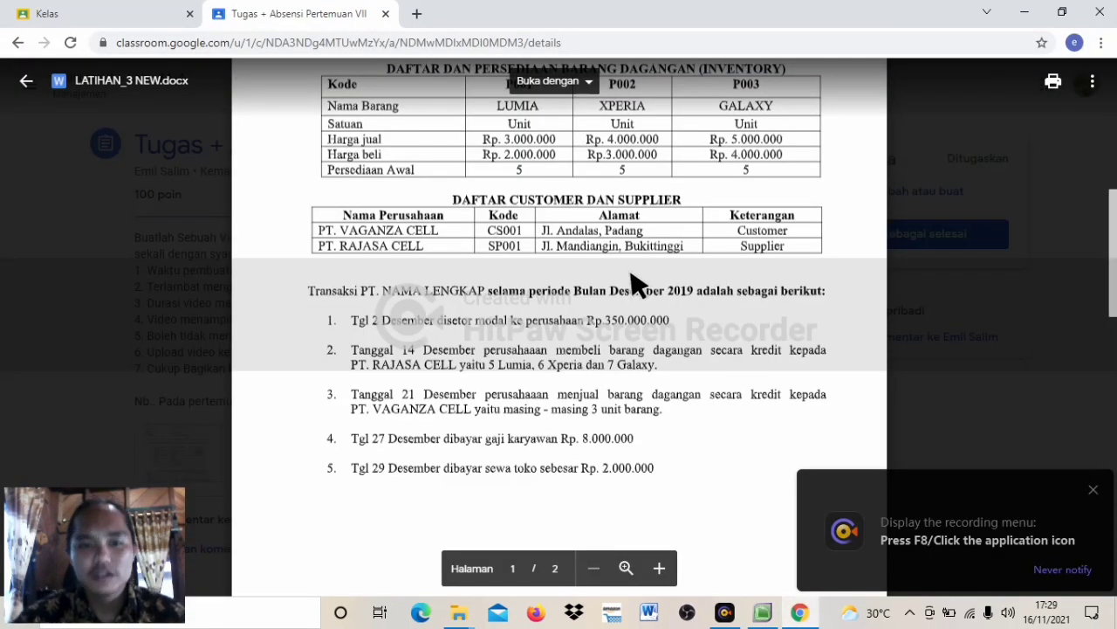
pyautogui.click(1093, 489)
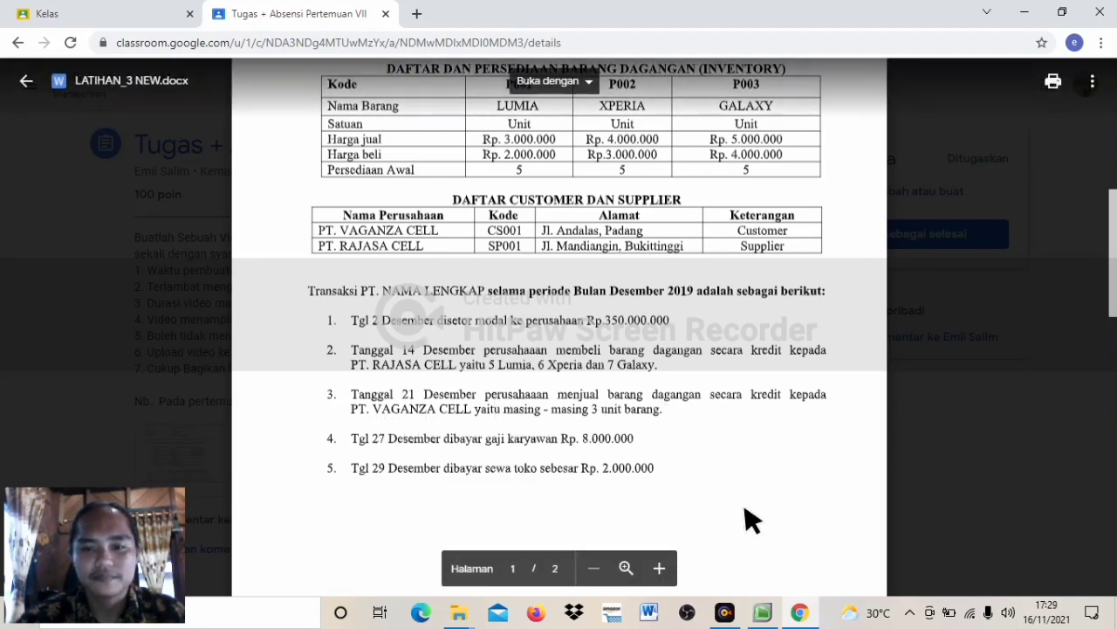
# Step: Switch to MYOB and start a new sales invoice using the Item layout
pyautogui.click(767, 612)
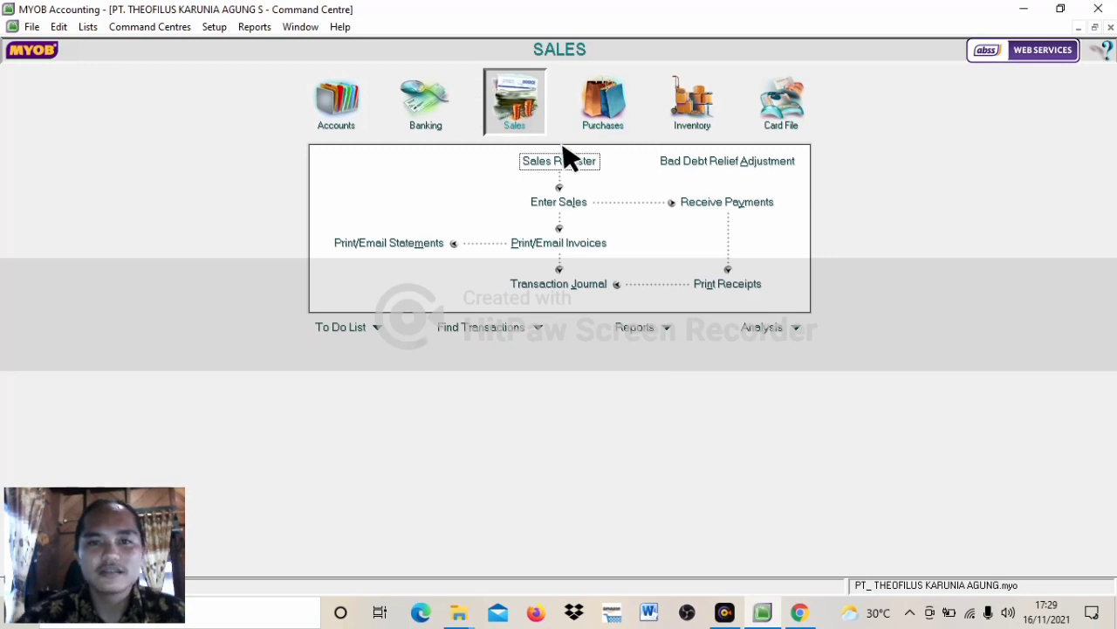
pyautogui.click(563, 204)
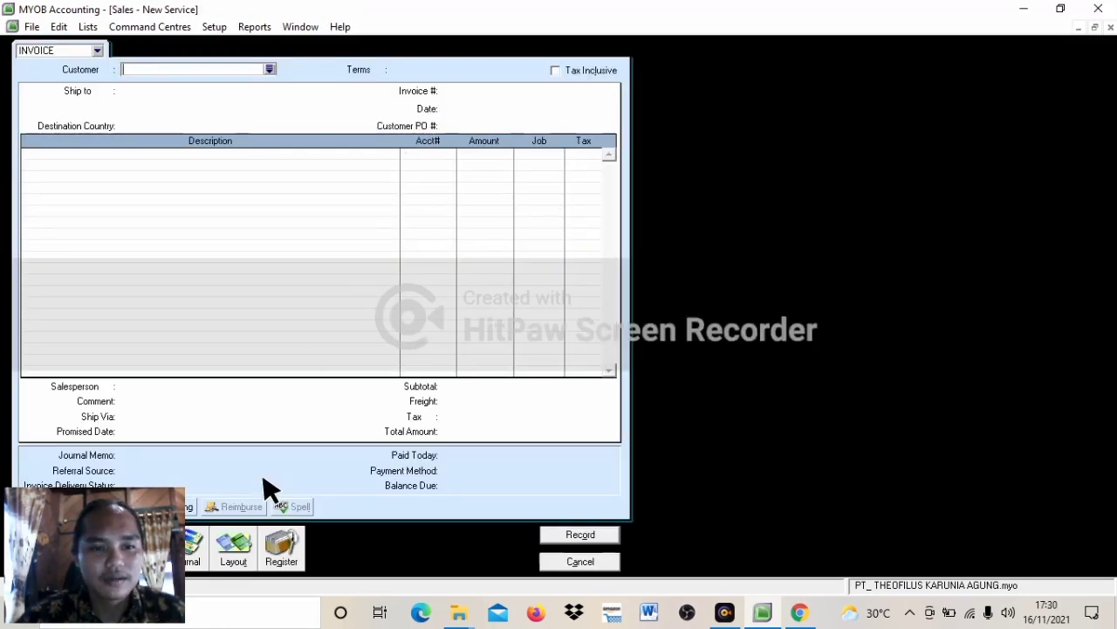
pyautogui.click(247, 557)
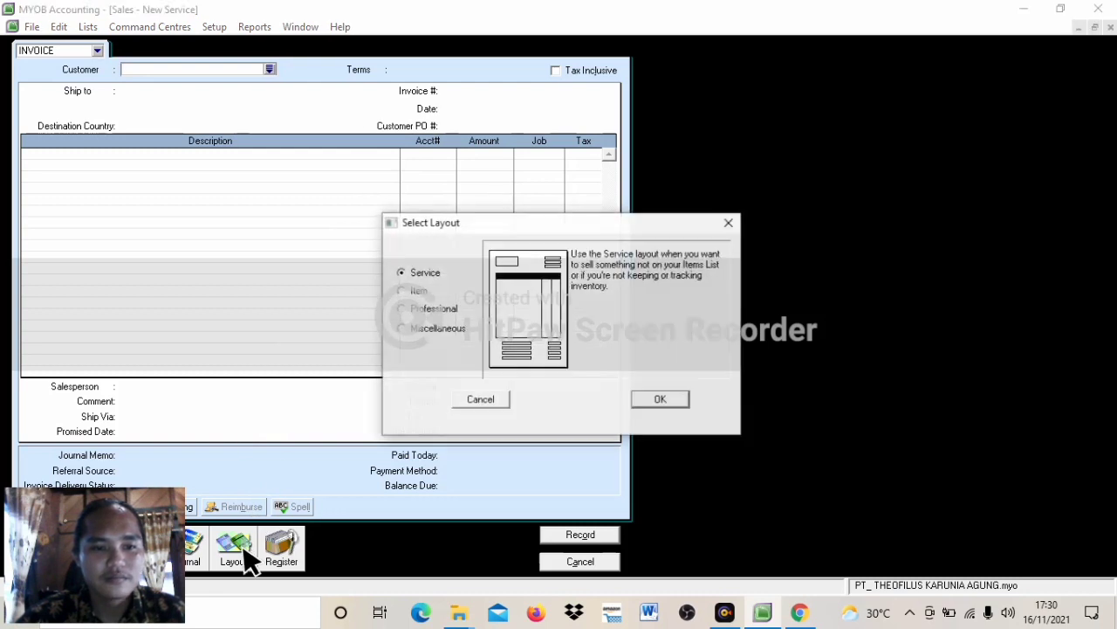
pyautogui.click(402, 291)
pyautogui.click(668, 394)
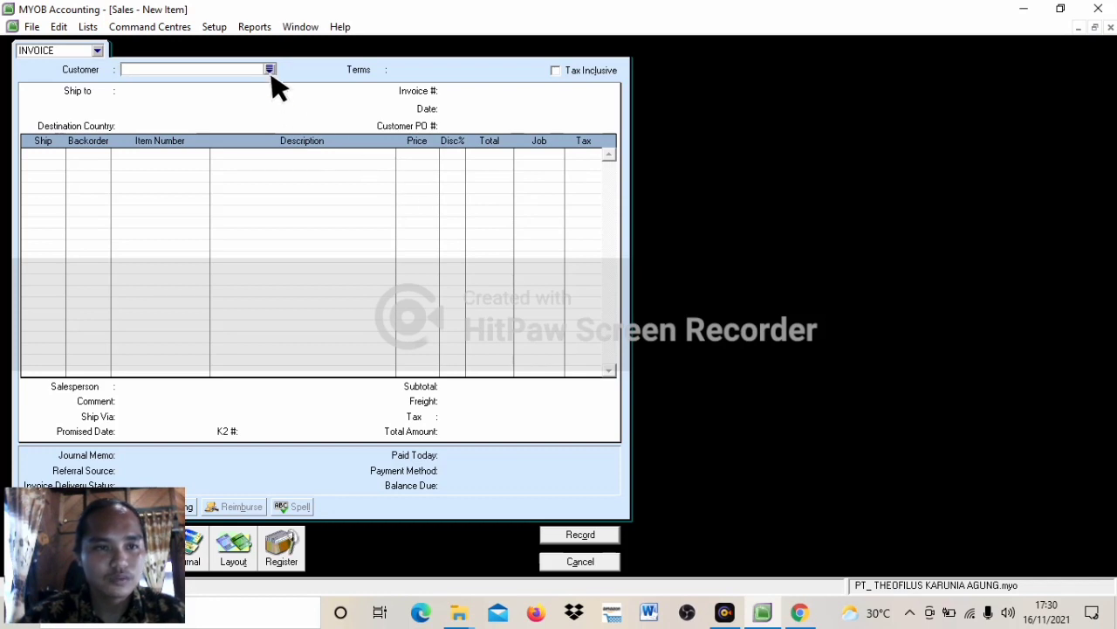
# Step: Make out the invoice to PT. VAGANZA CELL, dated 21/12/2019, with a ship quantity of 3 on each of three lines
pyautogui.click(270, 70)
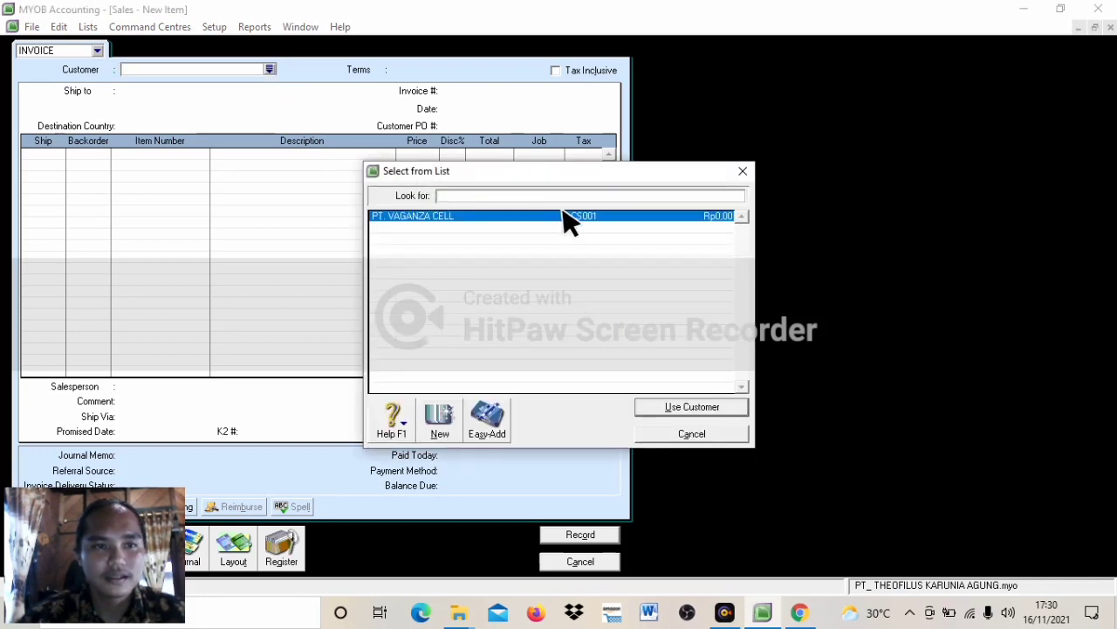
pyautogui.click(720, 407)
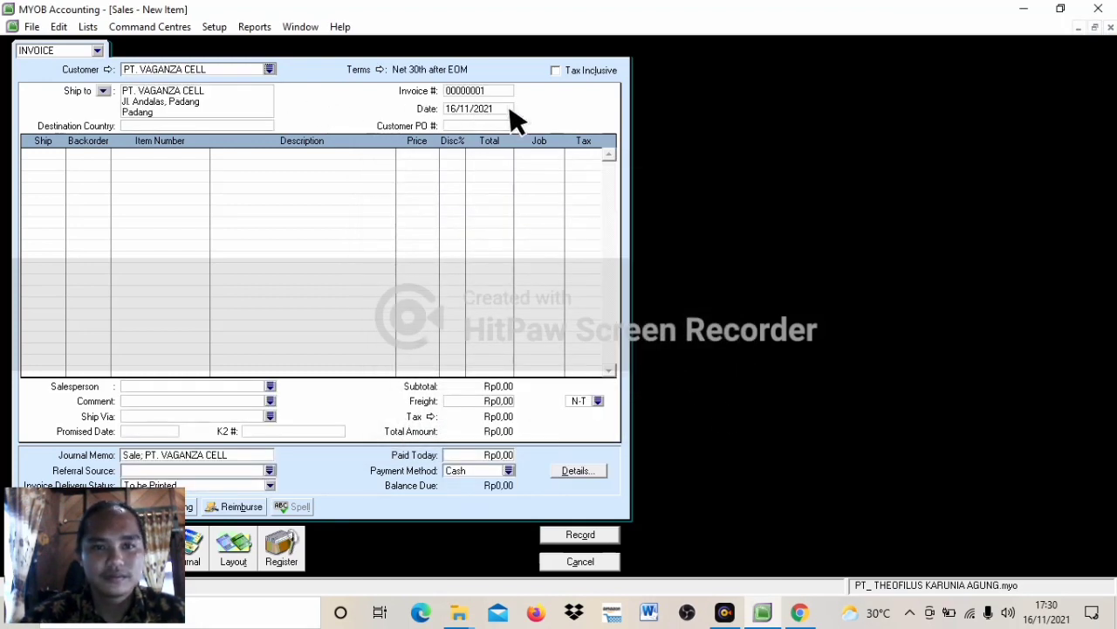
pyautogui.click(504, 110)
pyautogui.press('BackSpace')
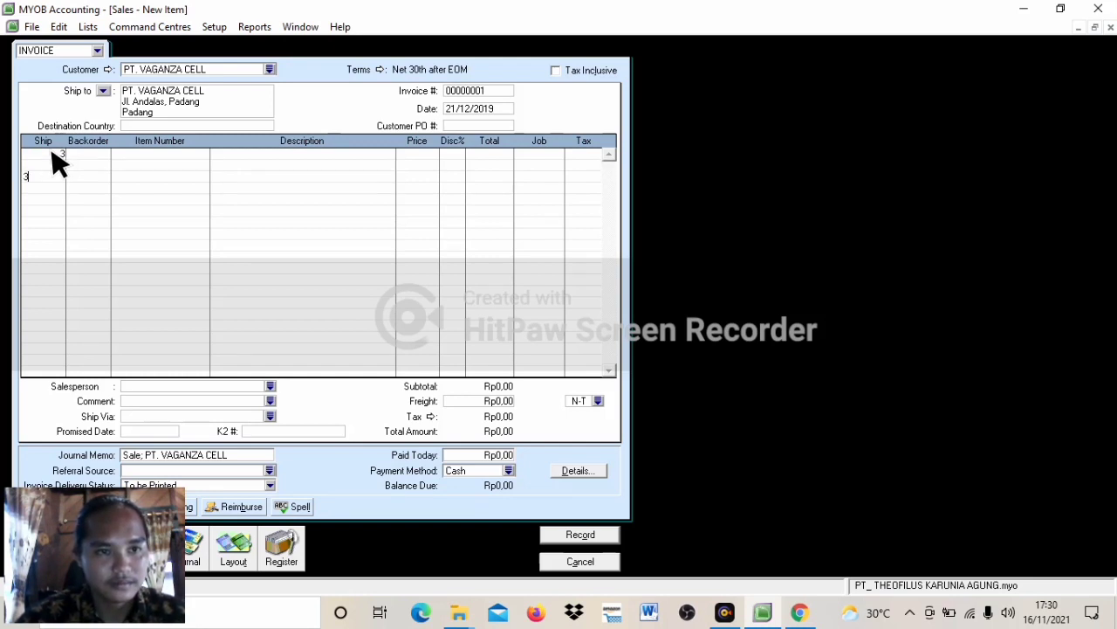
# Step: Assign items P001 LUMIA, P002 XPERIA and P003 GALAXY to the three invoice lines in that order
pyautogui.click(154, 155)
pyautogui.press('Return')
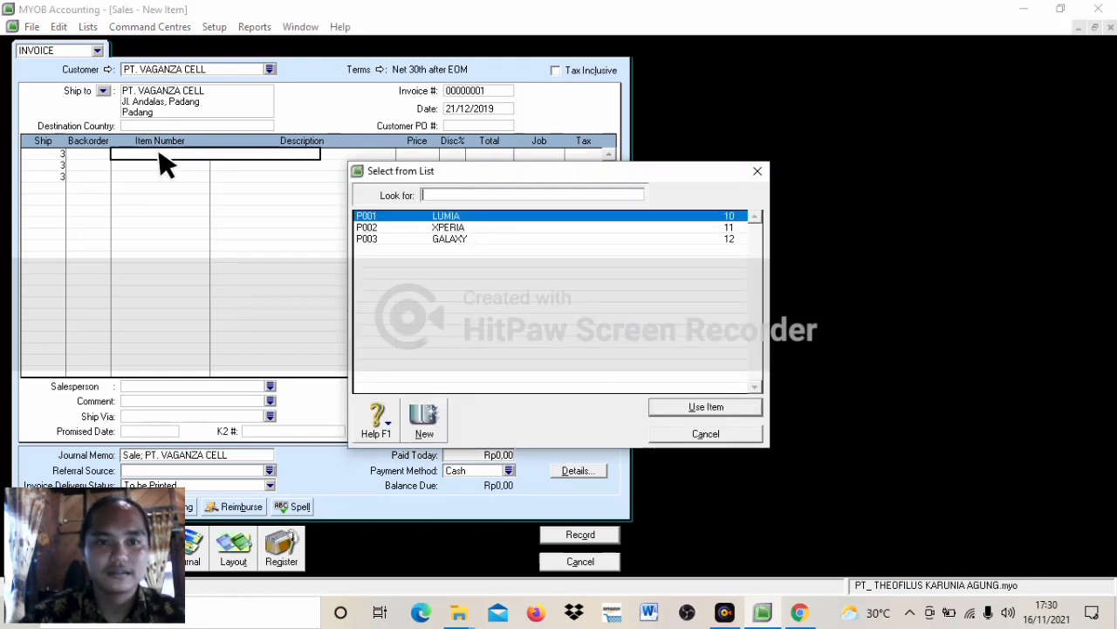
pyautogui.click(717, 408)
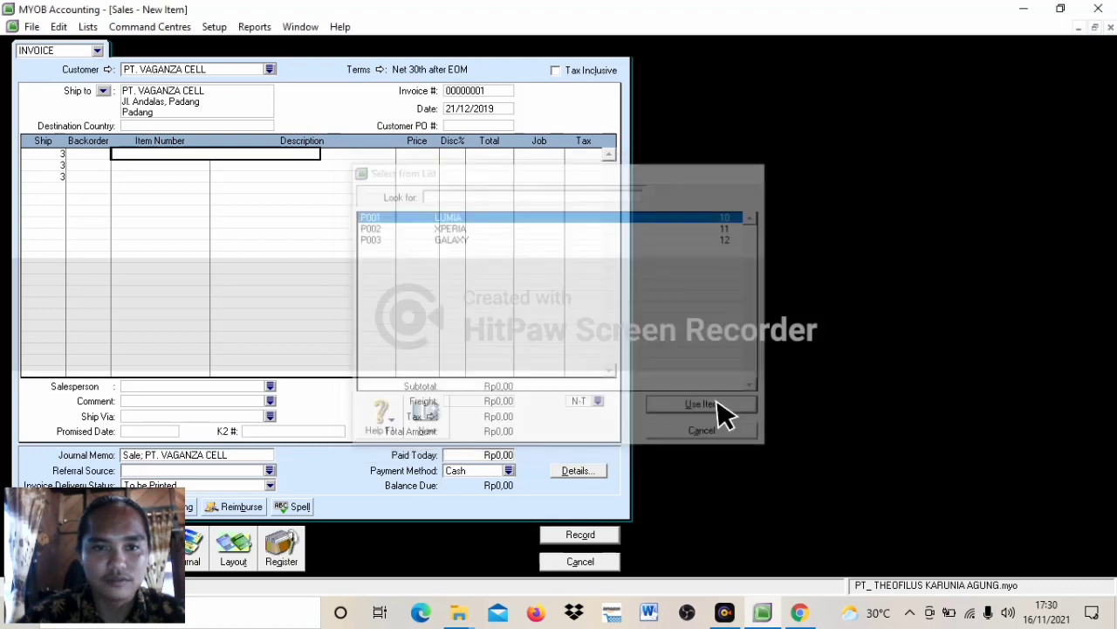
pyautogui.click(172, 164)
pyautogui.press('Return')
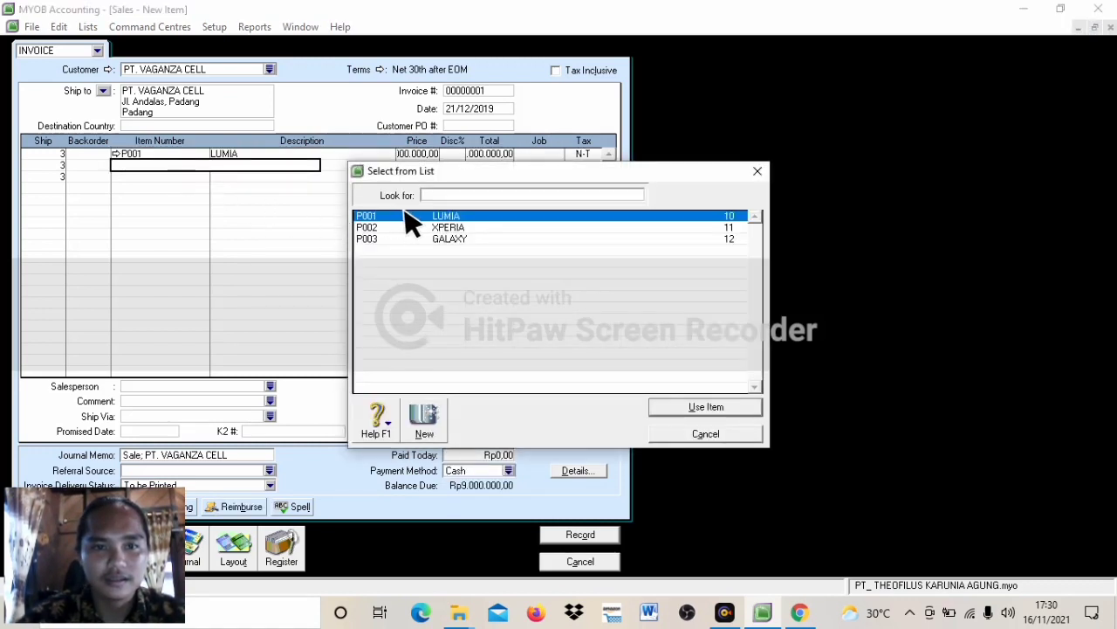
pyautogui.click(420, 229)
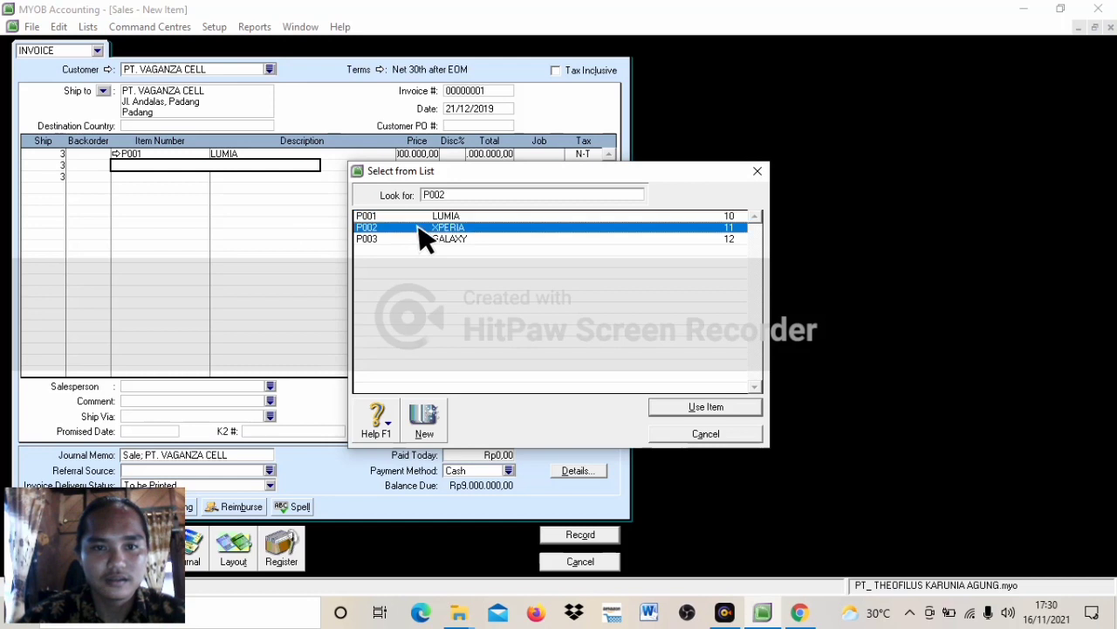
pyautogui.click(705, 407)
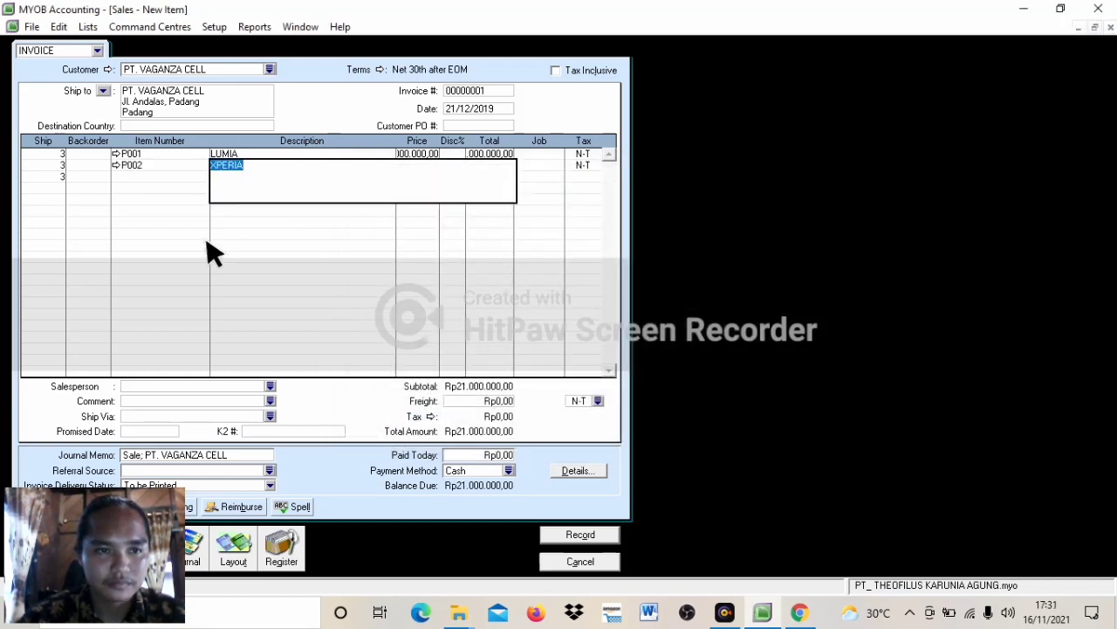
pyautogui.click(149, 178)
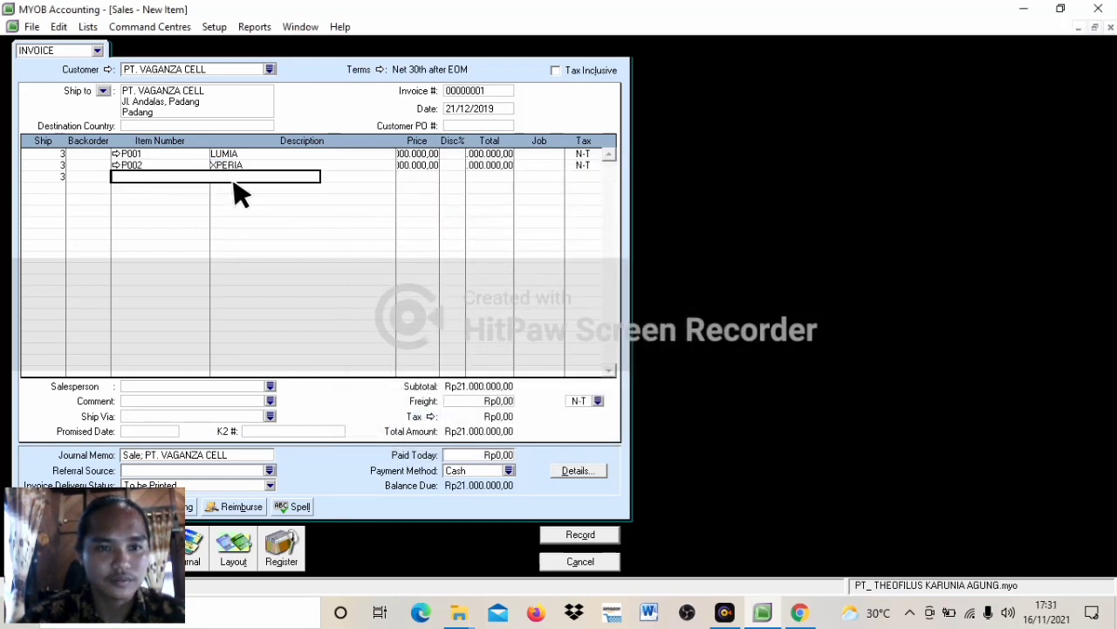
pyautogui.press('Return')
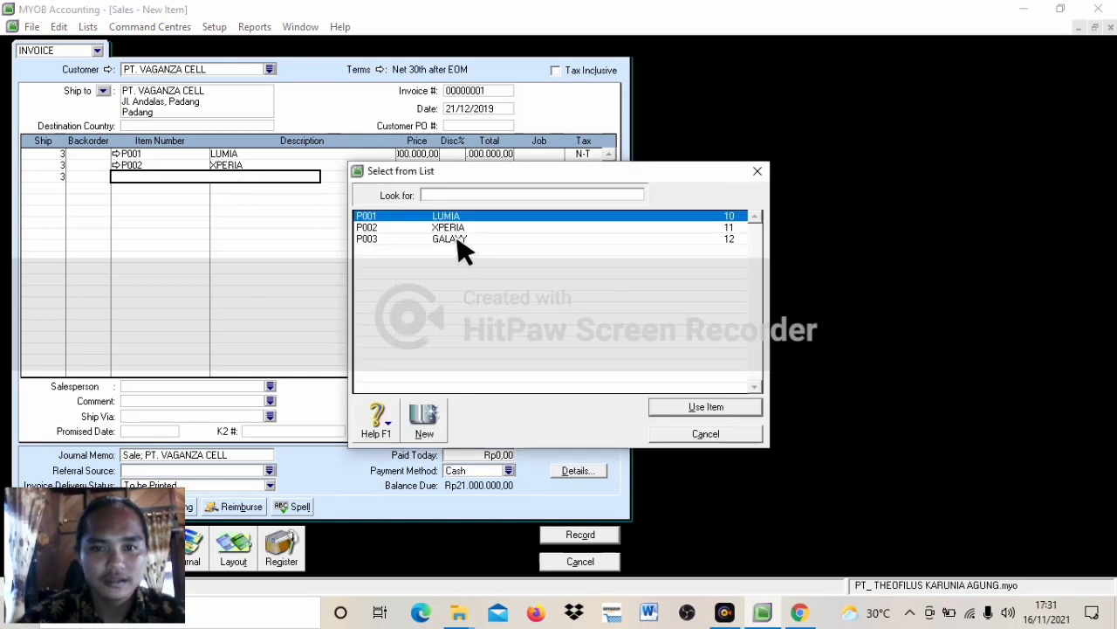
pyautogui.write('P003')
pyautogui.click(703, 412)
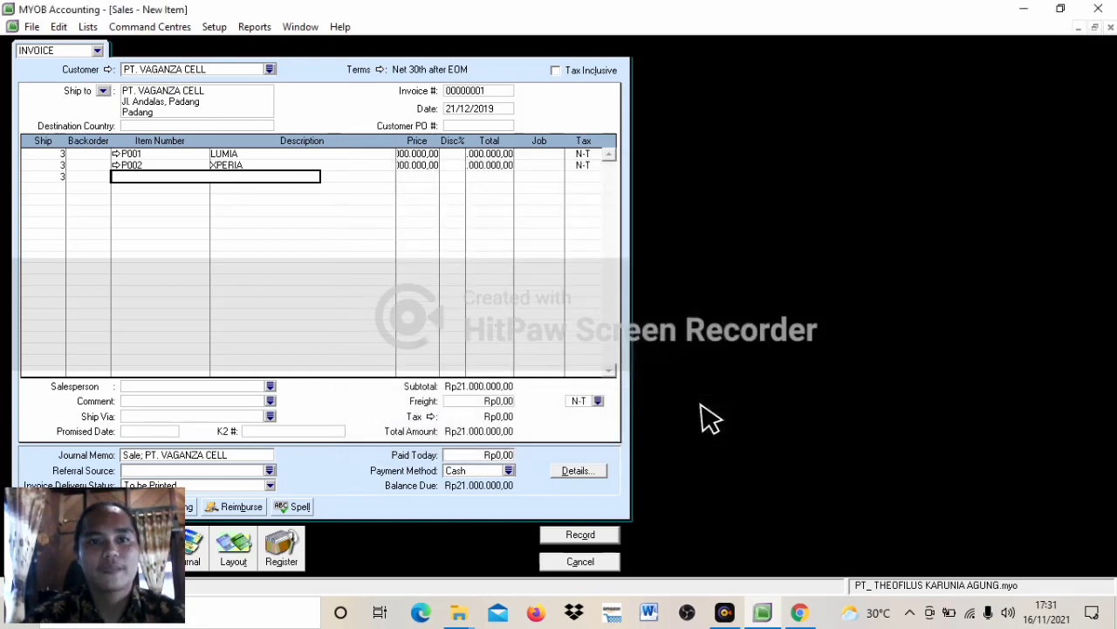
# Step: Review the item prices and line totals, record the PT. VAGANZA CELL invoice and close the sales form
pyautogui.click(419, 155)
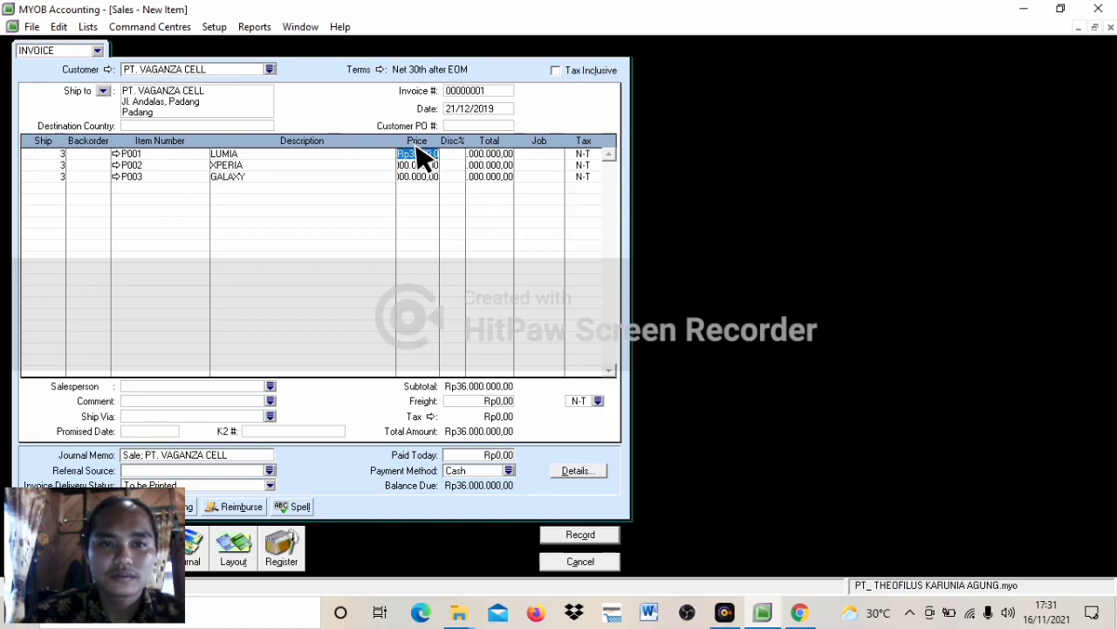
pyautogui.click(423, 165)
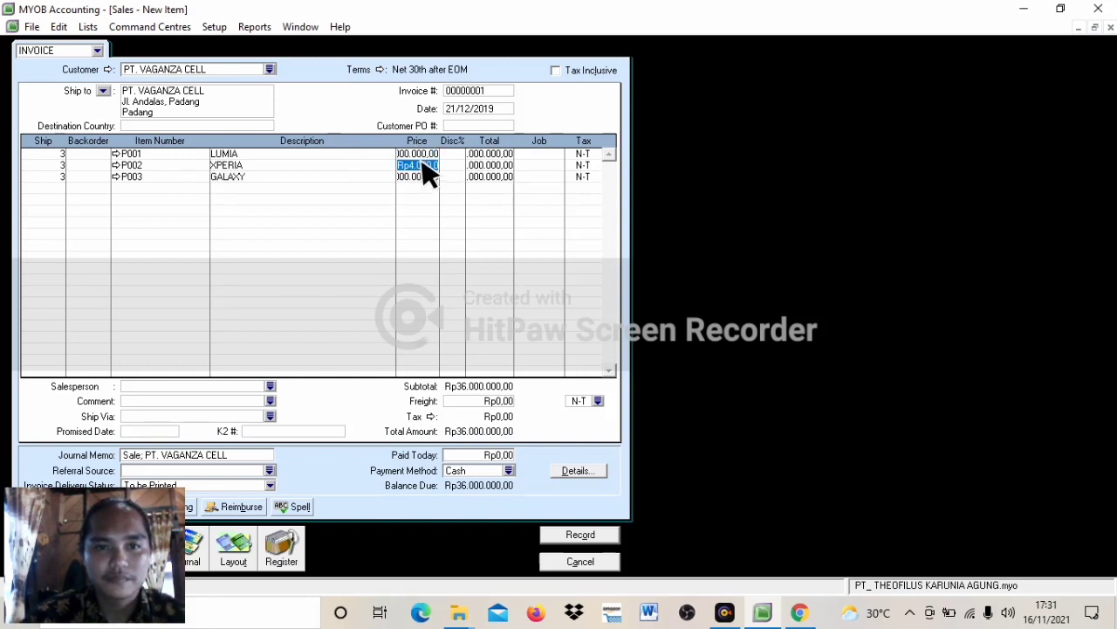
pyautogui.click(424, 176)
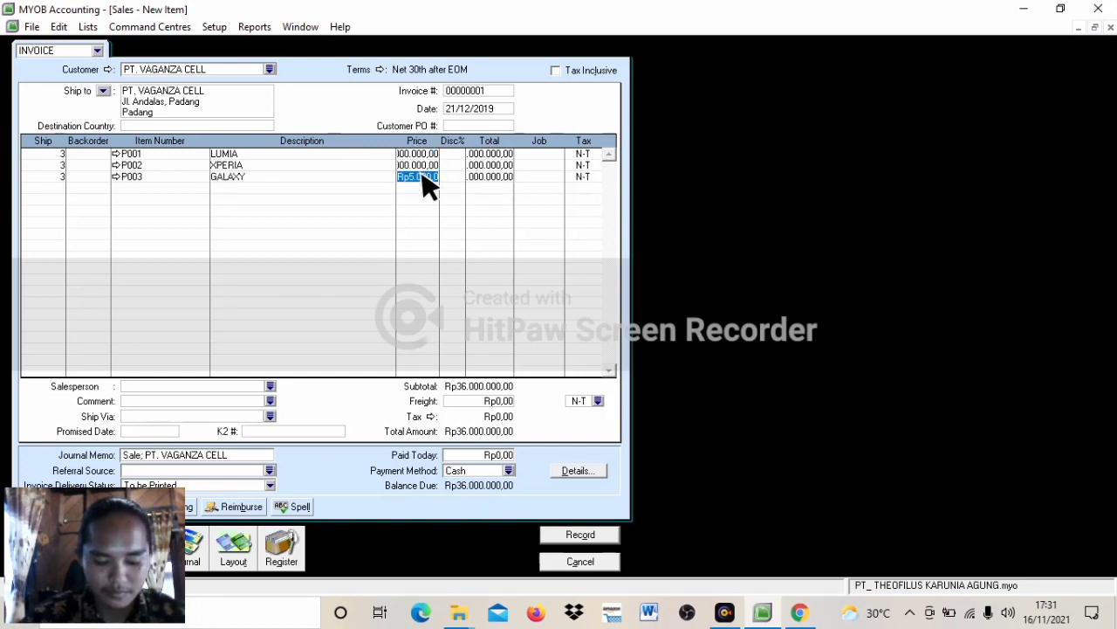
pyautogui.click(495, 154)
pyautogui.click(495, 165)
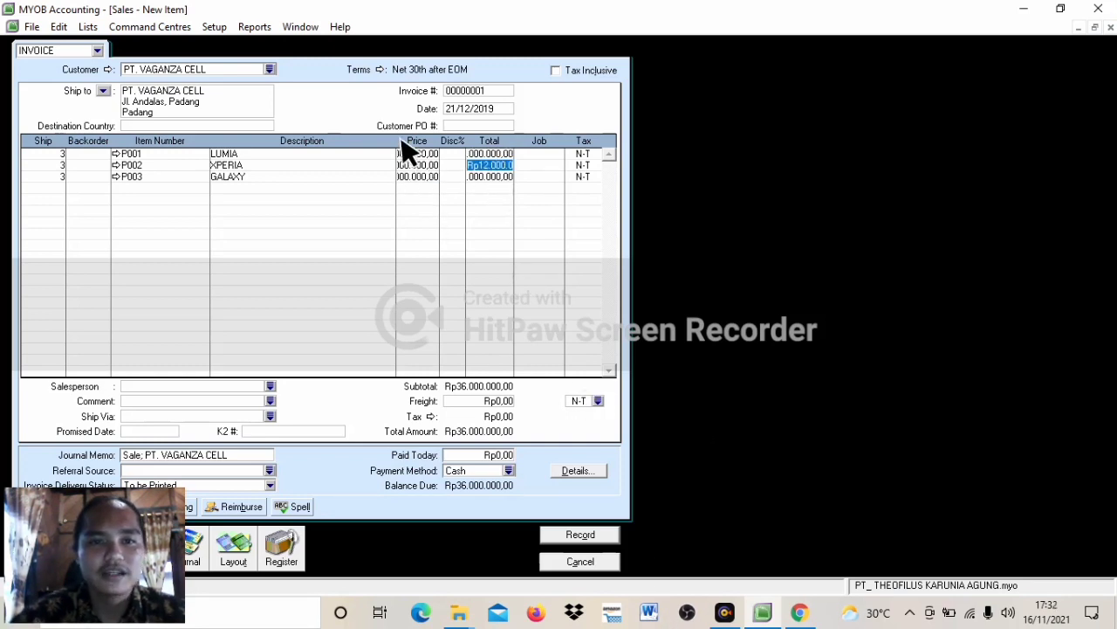
pyautogui.click(415, 154)
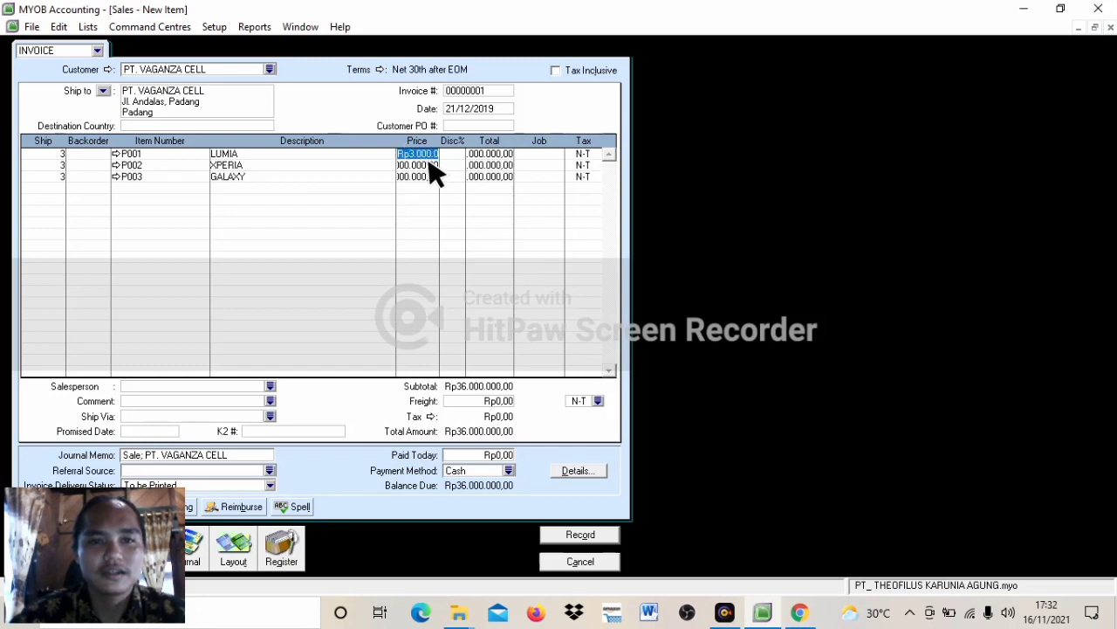
pyautogui.click(426, 165)
pyautogui.click(426, 176)
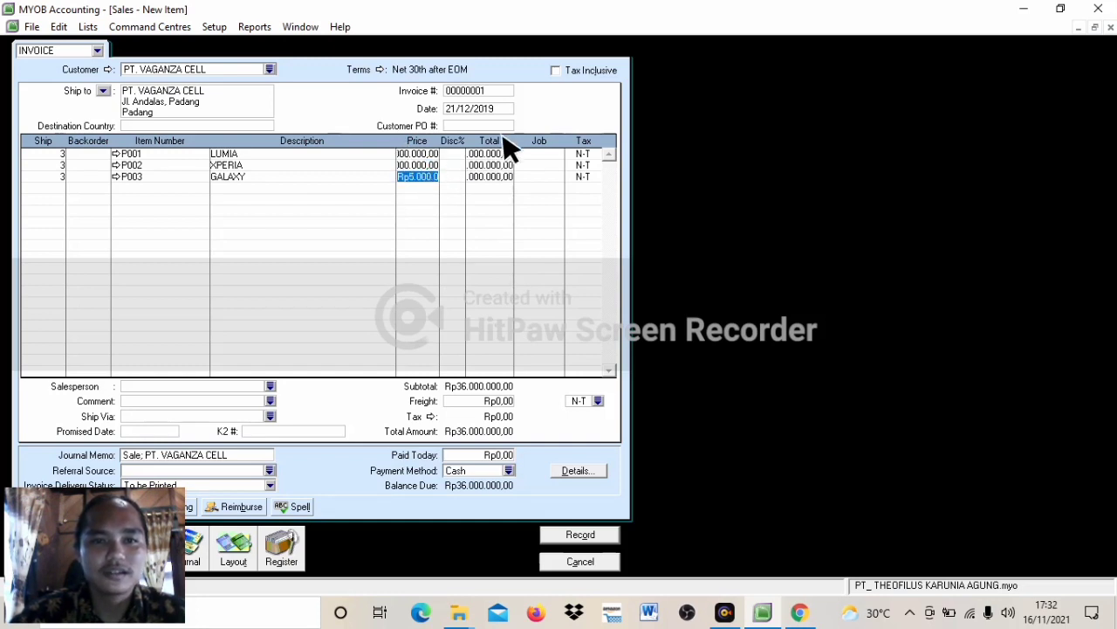
pyautogui.moveTo(1072, 34)
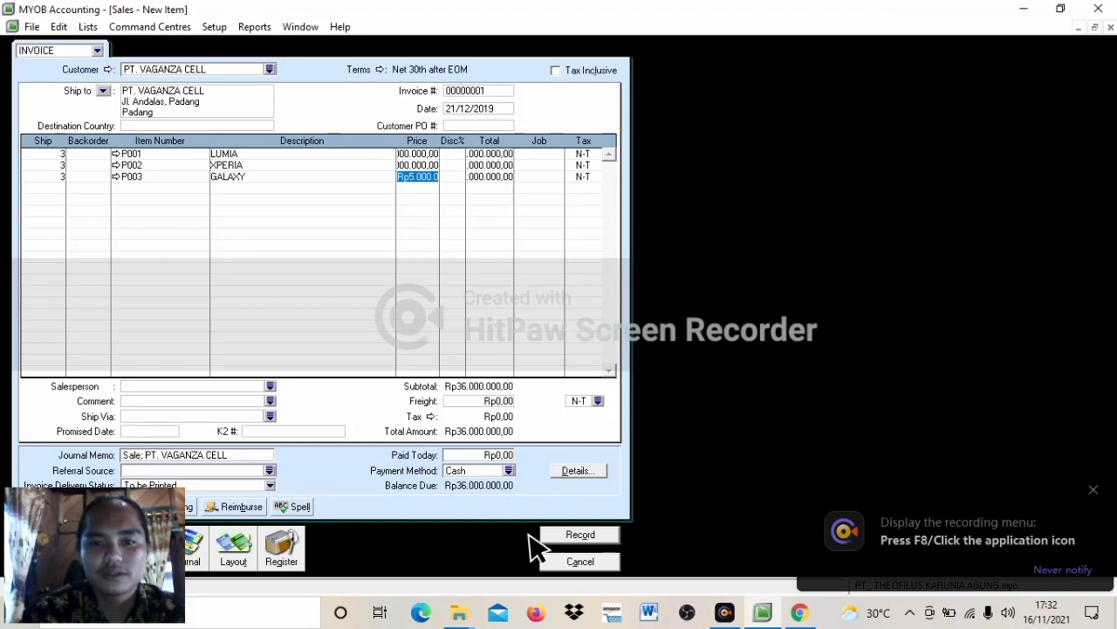
pyautogui.click(580, 535)
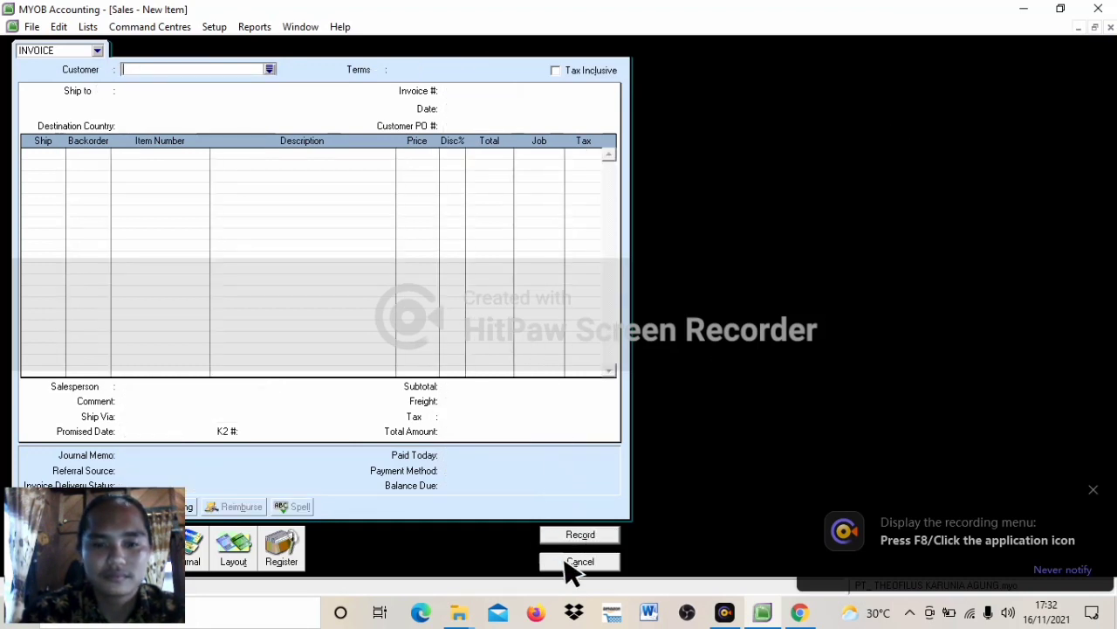
pyautogui.click(572, 563)
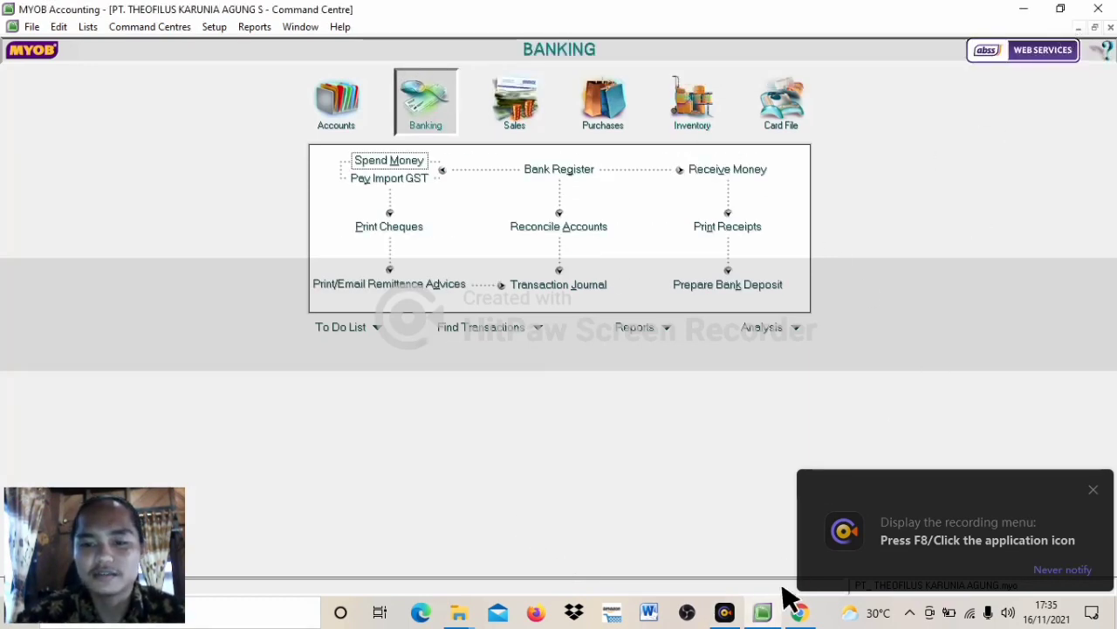
# Step: Check the 27 December salary payment in the assignment document and start a Spend Money entry in MYOB
pyautogui.click(795, 609)
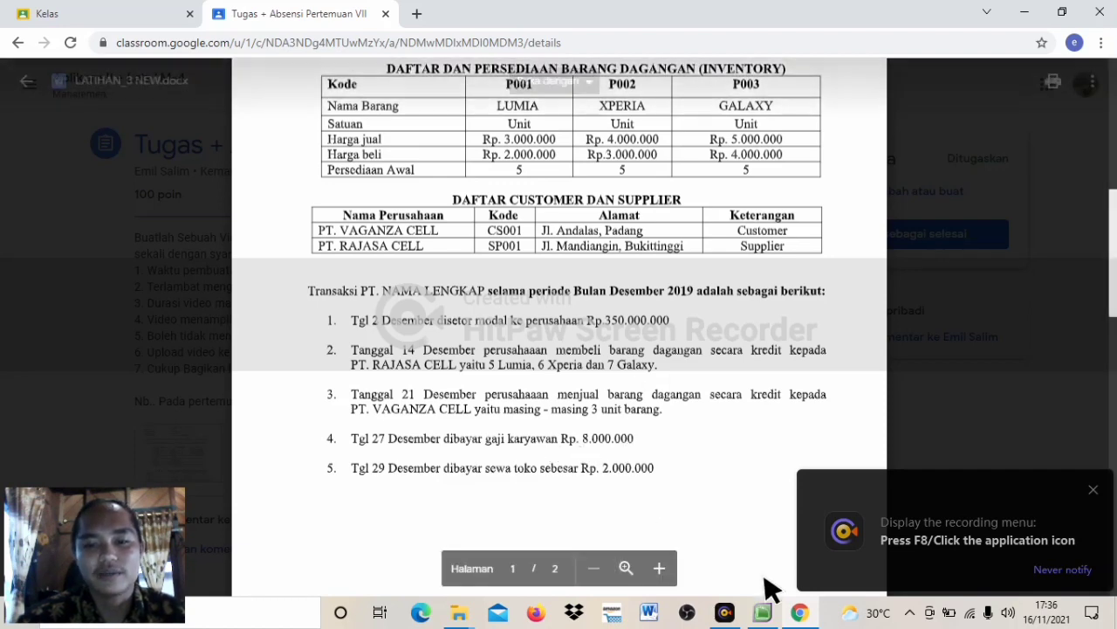
pyautogui.click(762, 612)
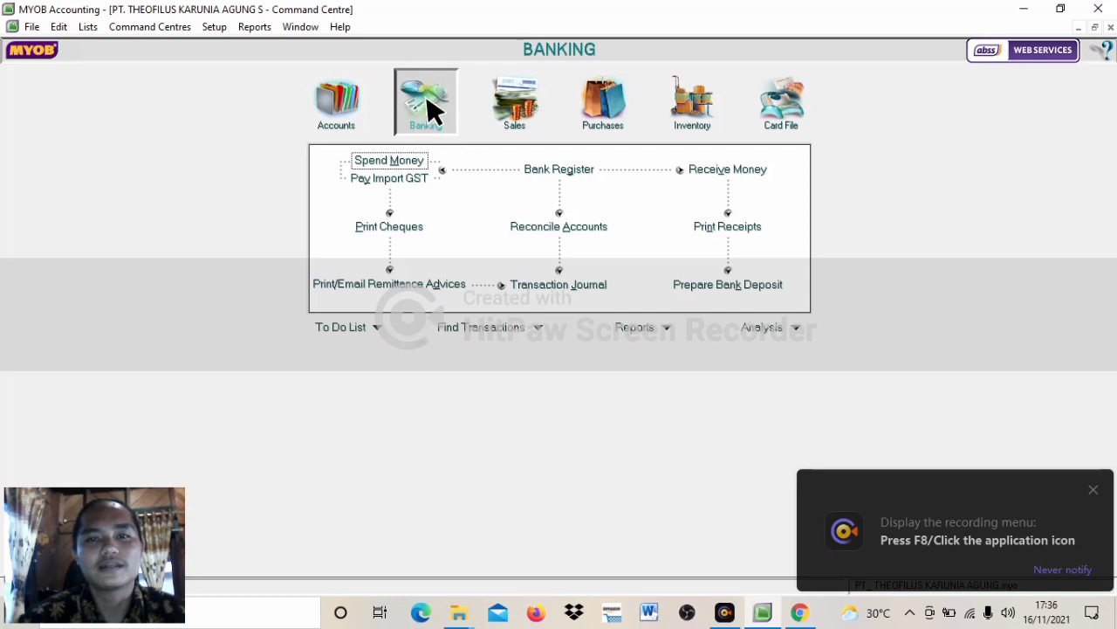
pyautogui.click(401, 163)
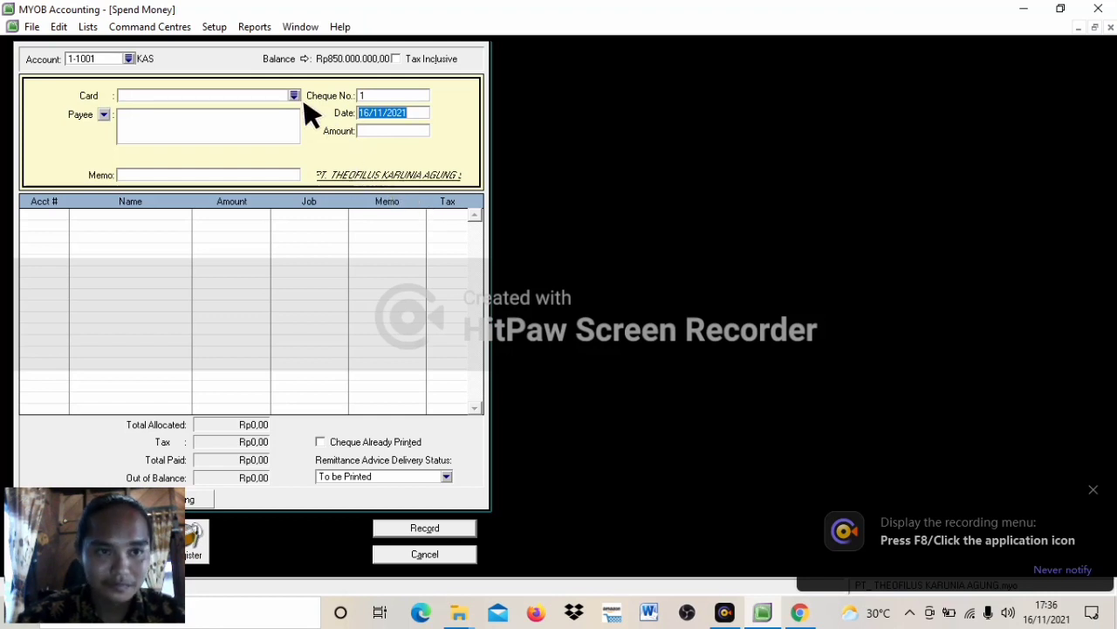
# Step: Fill in the payment header with date 27/12/2019, amount 8000000 and memo DIBAYAR GAJI KARYAWAN
pyautogui.click(421, 112)
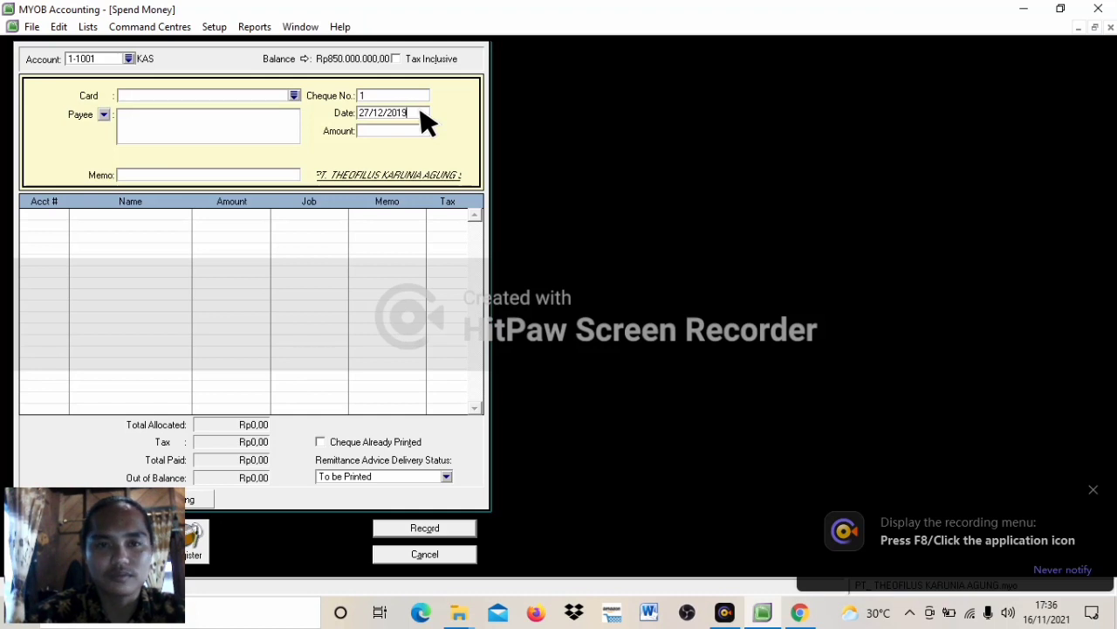
pyautogui.click(421, 110)
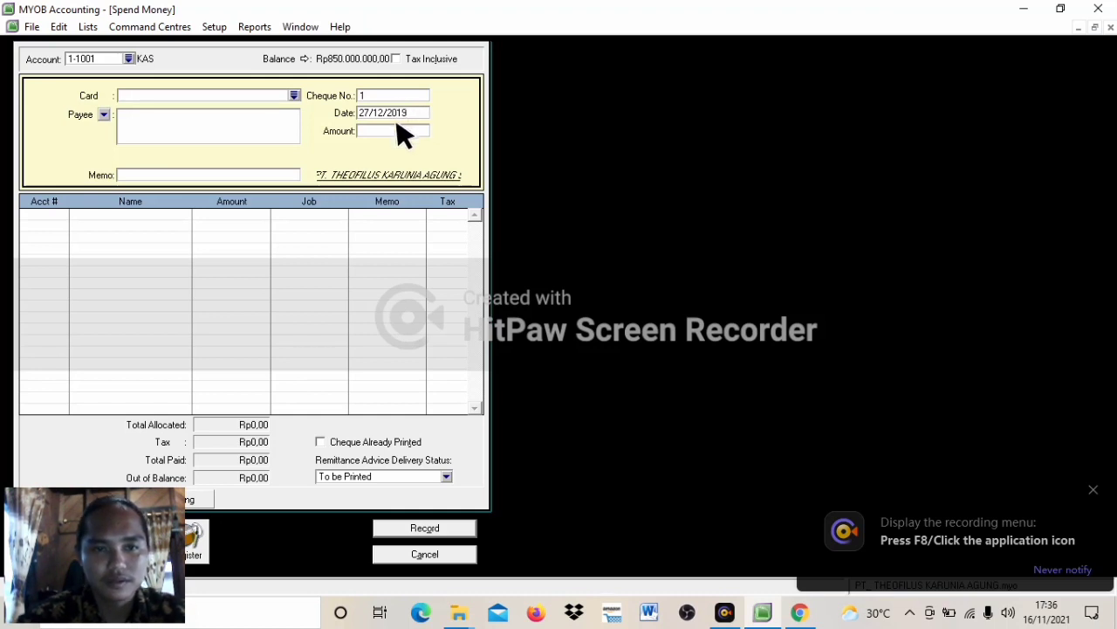
pyautogui.press('Tab')
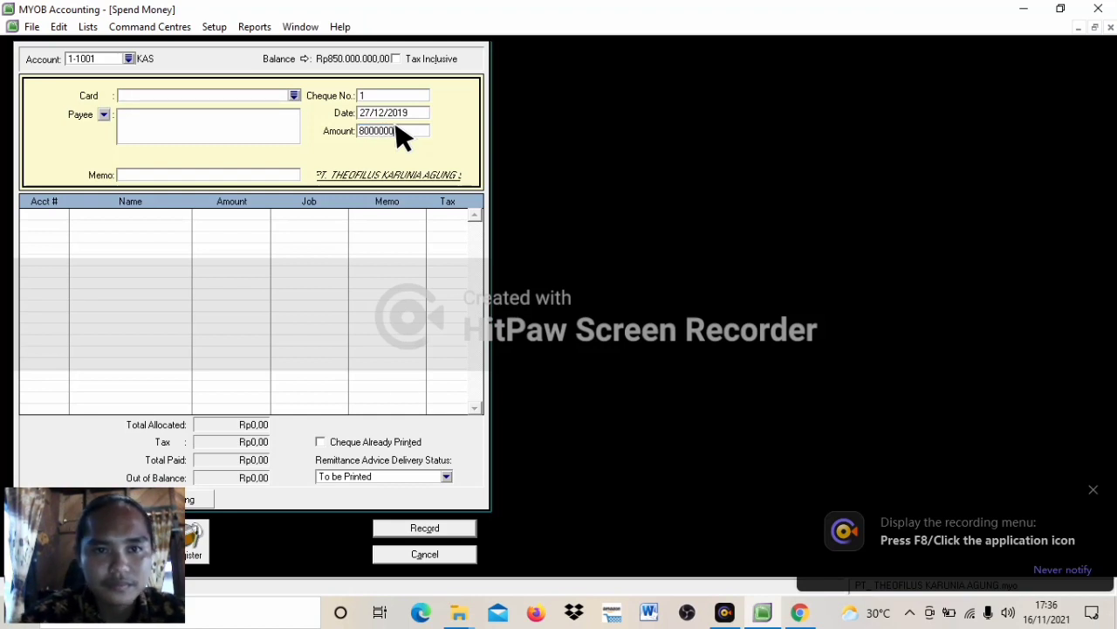
pyautogui.press('Tab')
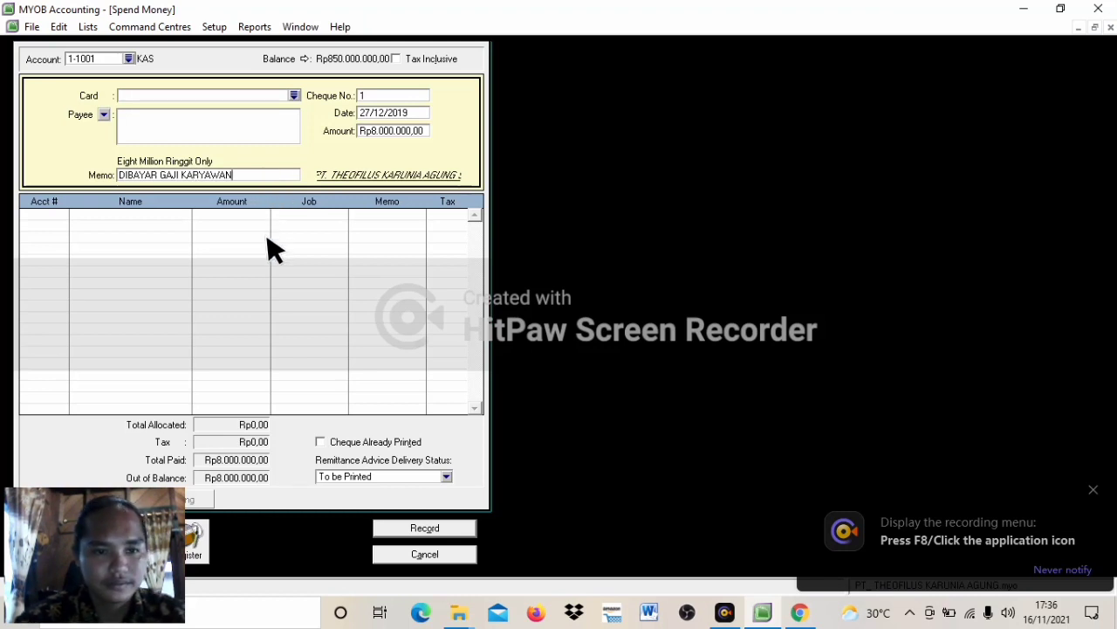
# Step: Allocate the 27 December payment to account 6-1001 GAJI KARYAWAN, record it and close the Spend Money form
pyautogui.click(51, 217)
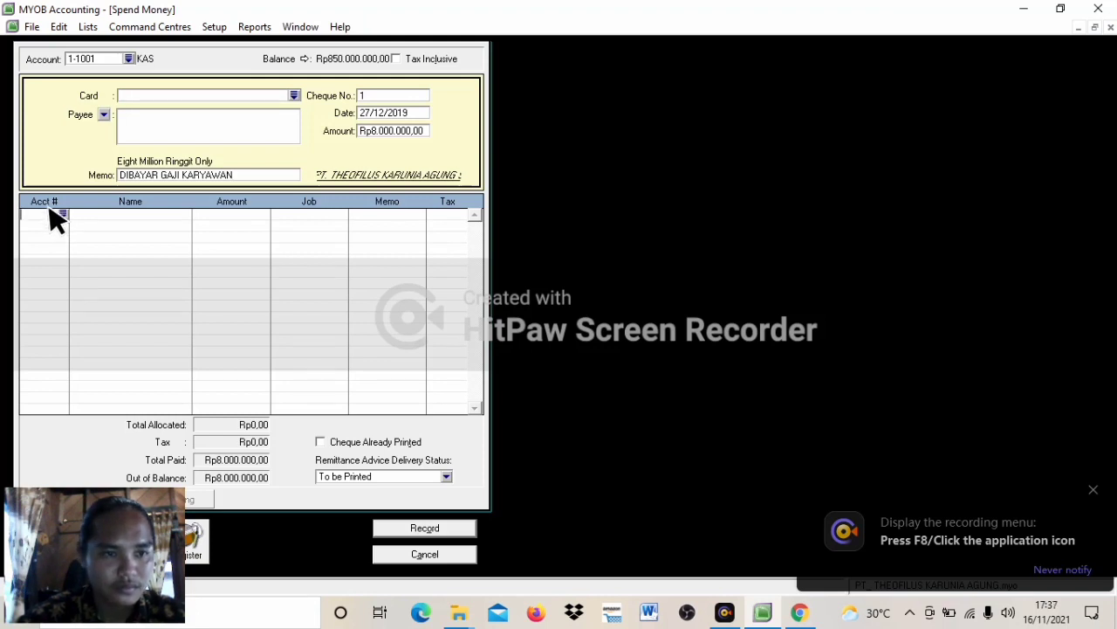
pyautogui.write('6')
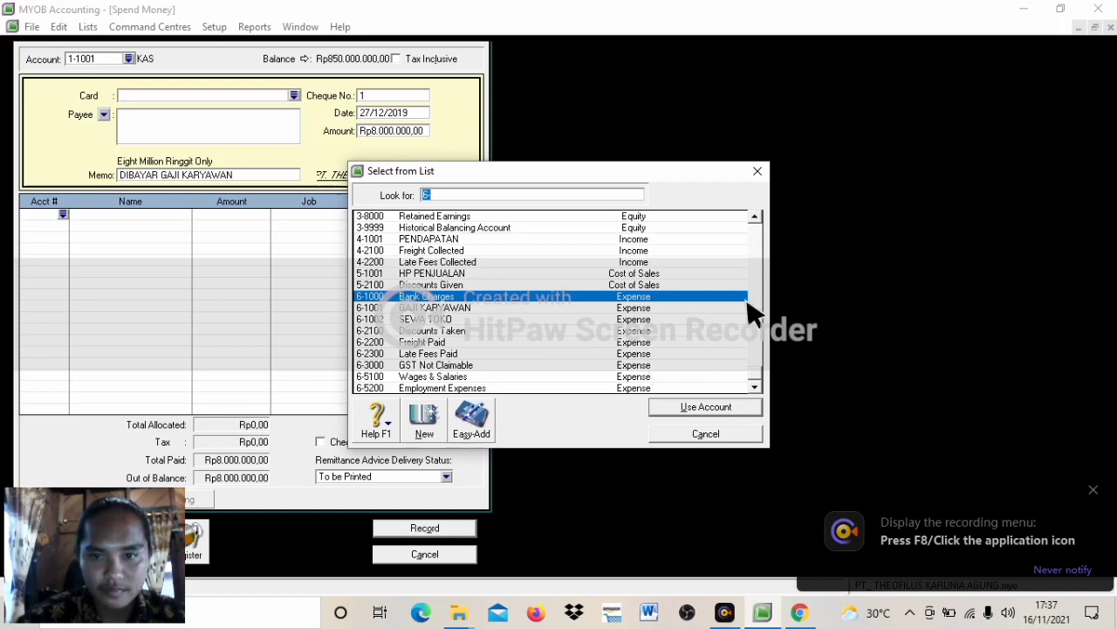
pyautogui.click(761, 254)
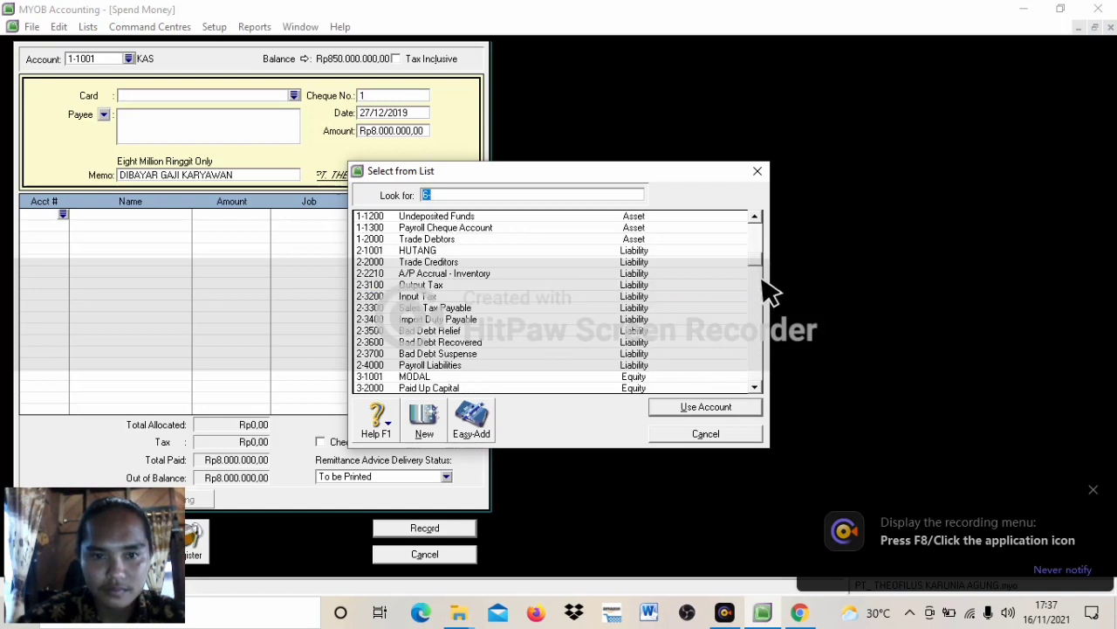
pyautogui.moveTo(757, 259); pyautogui.dragTo(758, 330)
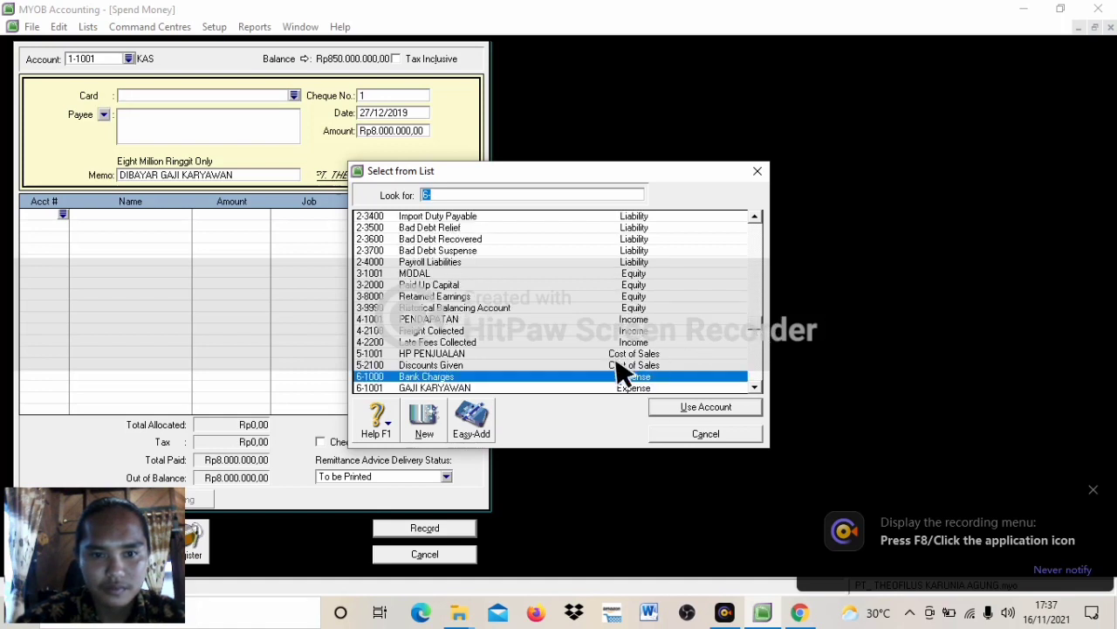
pyautogui.click(536, 390)
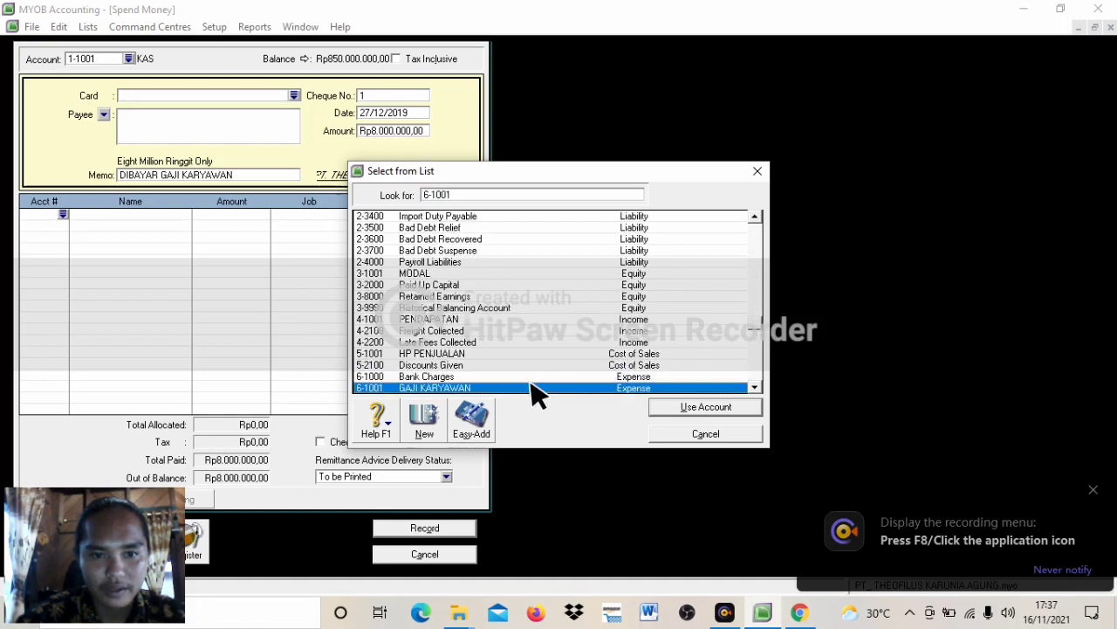
pyautogui.click(729, 408)
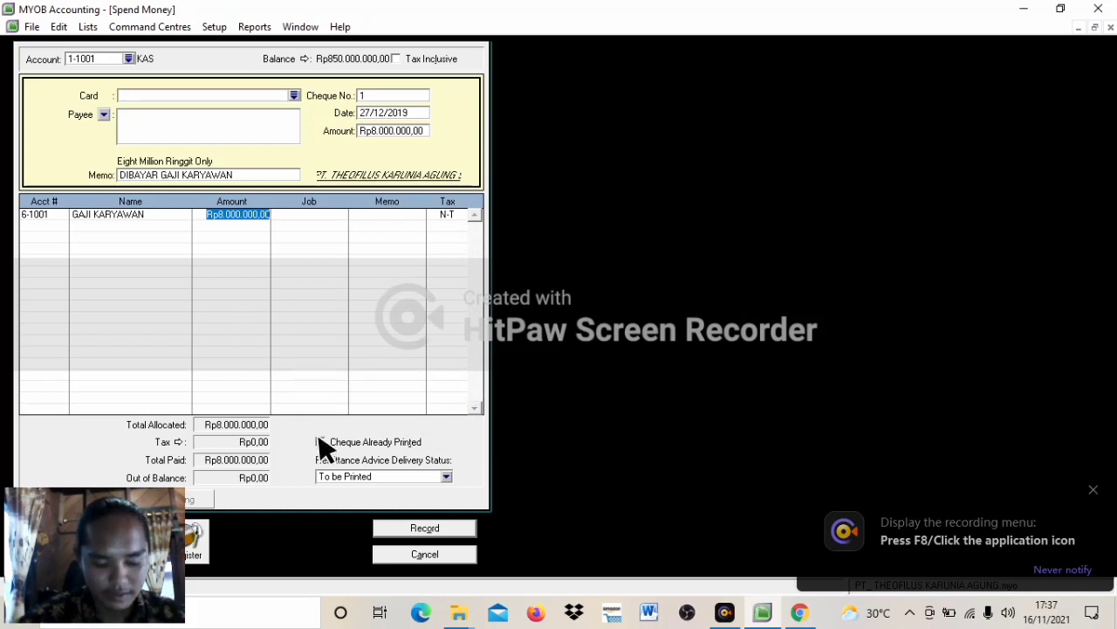
pyautogui.click(399, 530)
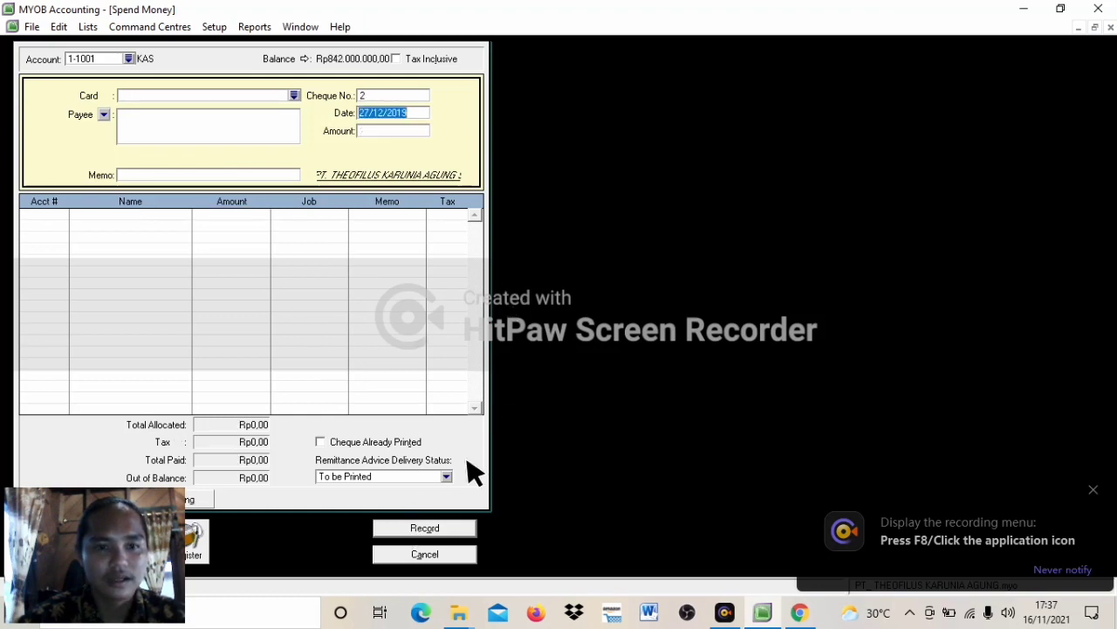
pyautogui.click(448, 560)
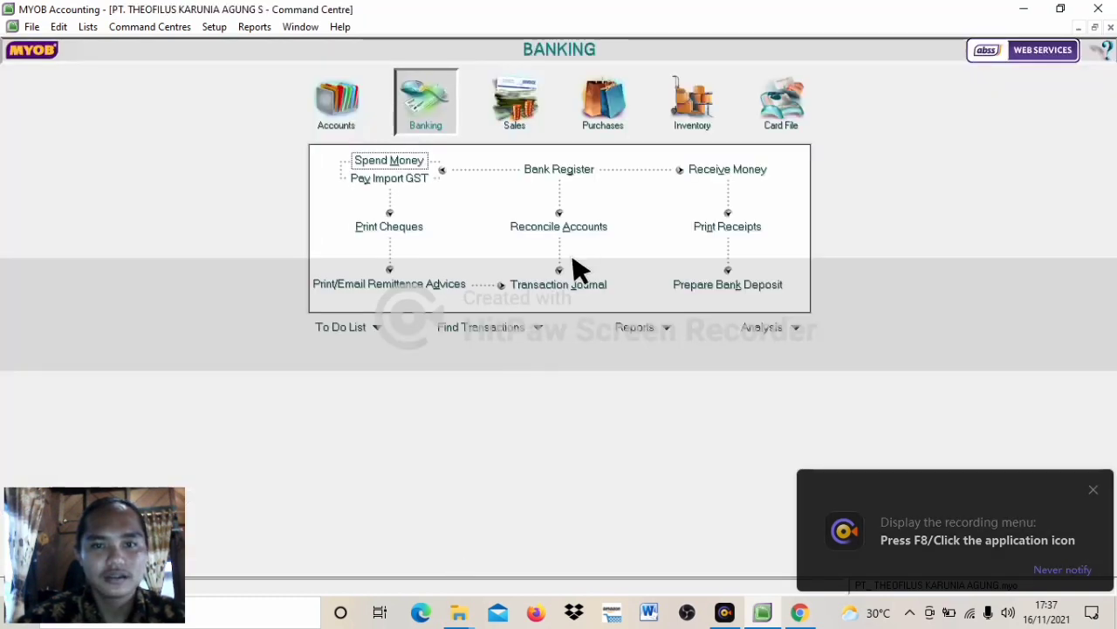
# Step: Review the recorded salary payment among the disbursements and all entries in the transaction journal
pyautogui.click(543, 288)
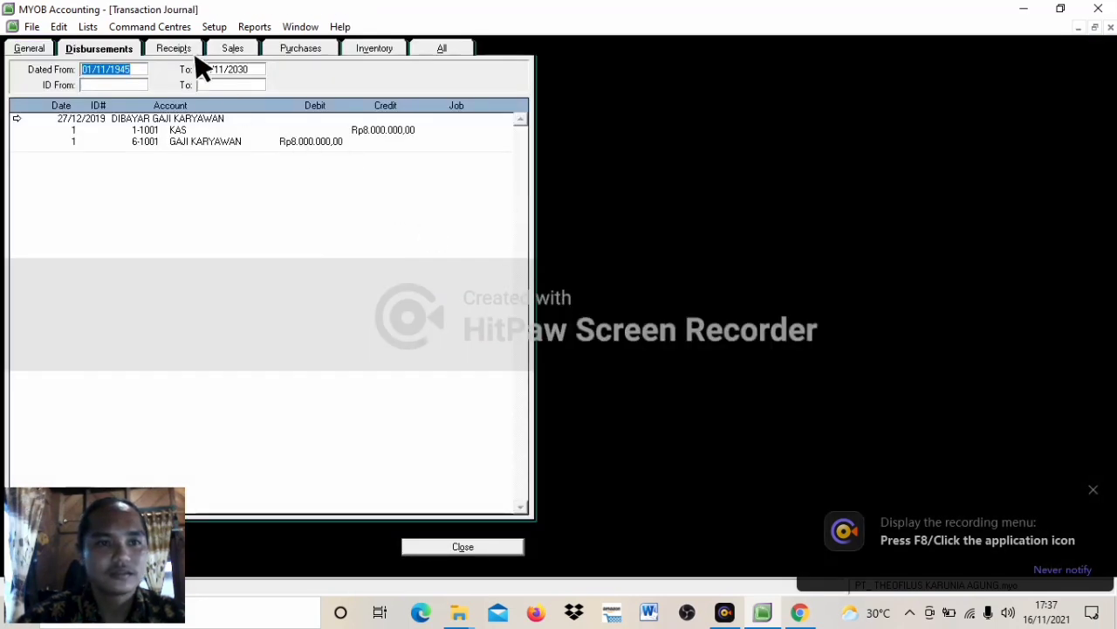
pyautogui.click(443, 49)
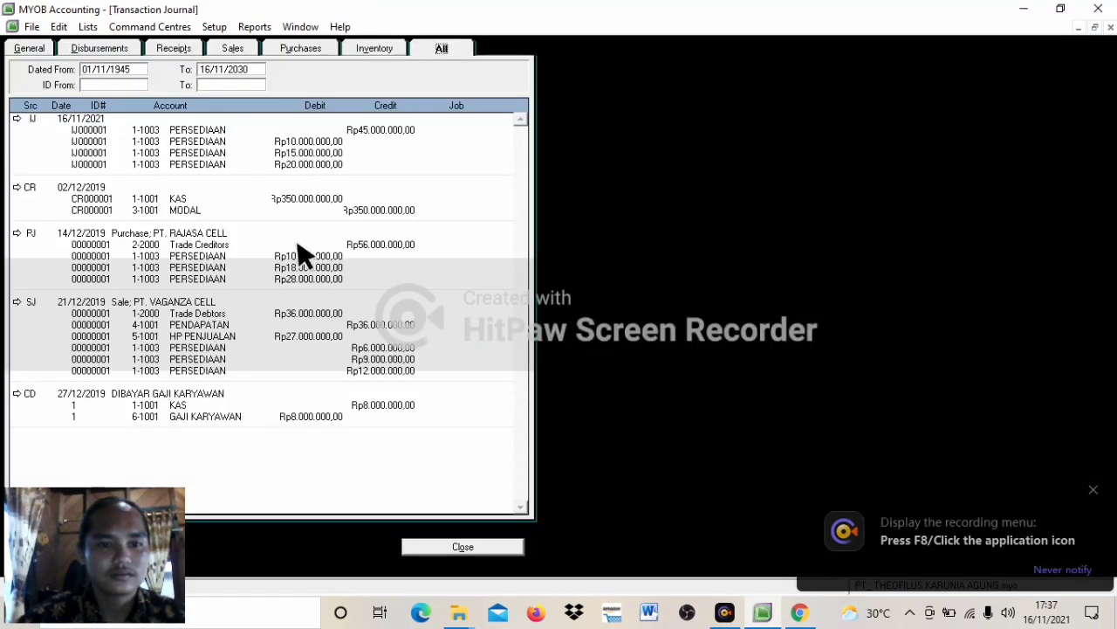
pyautogui.click(462, 548)
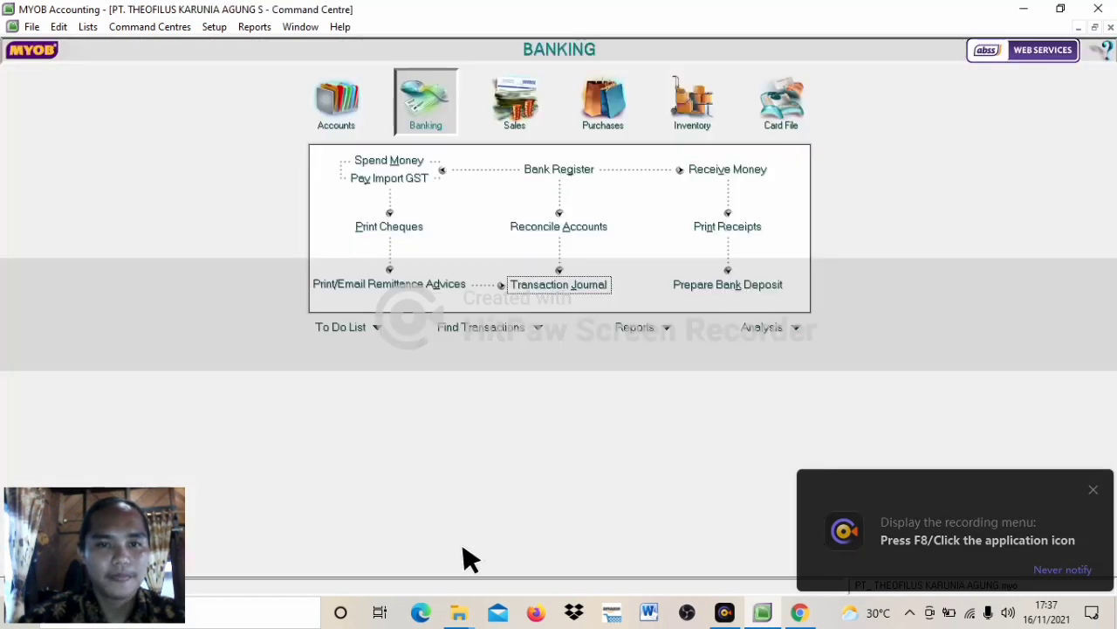
pyautogui.click(1093, 489)
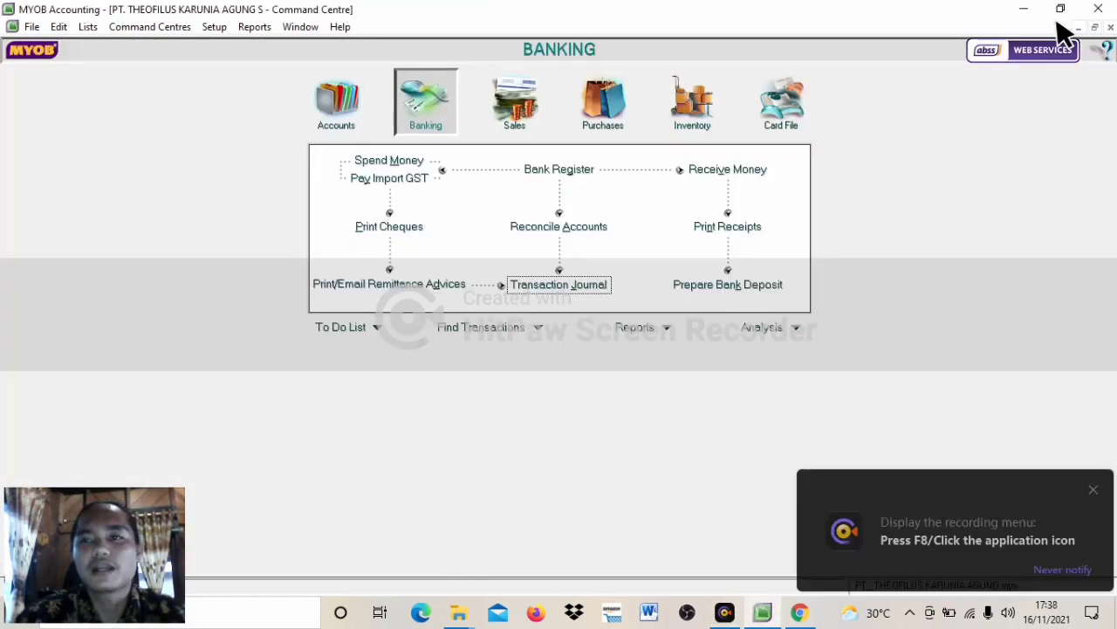
# Step: Check the assignment's 29 December rent payment and start a Spend Money entry dated 29/12/2019 for 2000000 with memo DIBAYAR SEWA TOKO
pyautogui.click(800, 612)
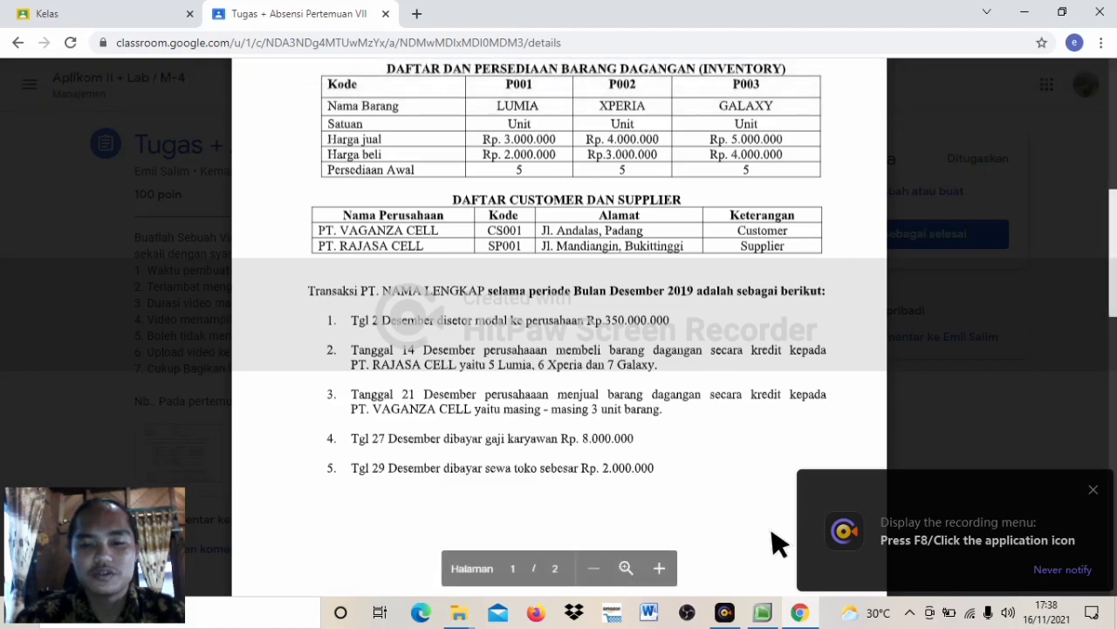
pyautogui.click(762, 612)
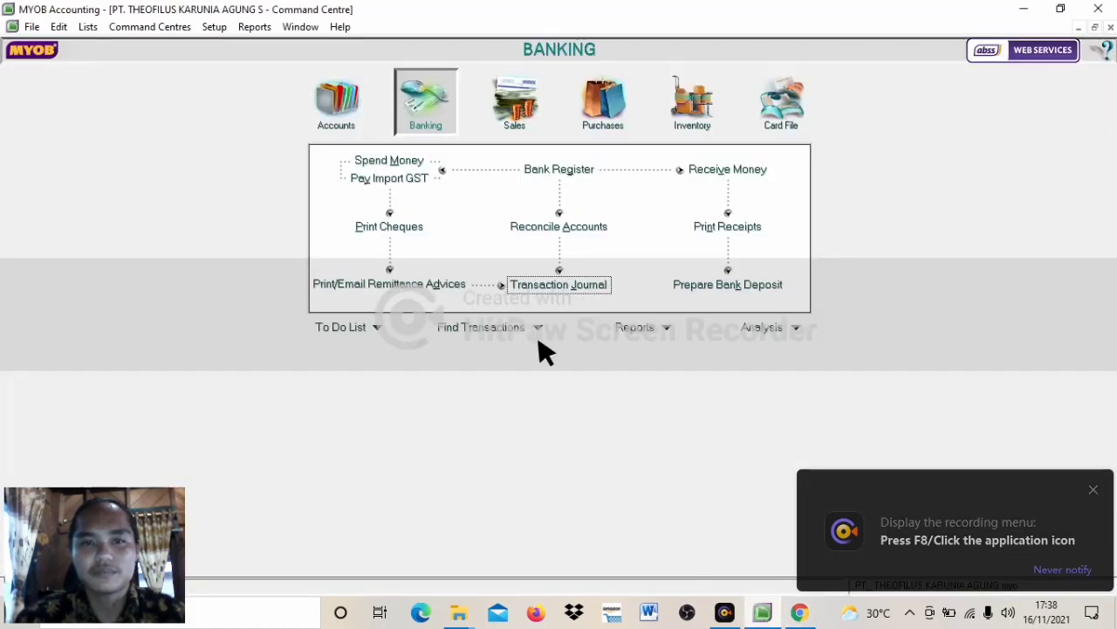
pyautogui.click(403, 168)
pyautogui.click(365, 113)
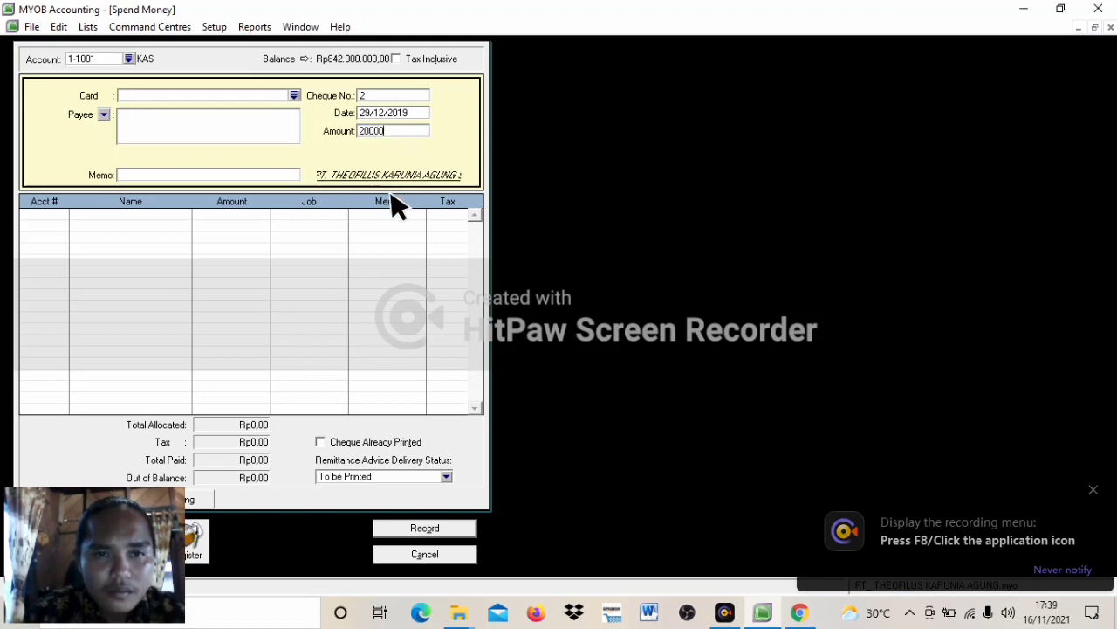
pyautogui.press('Tab')
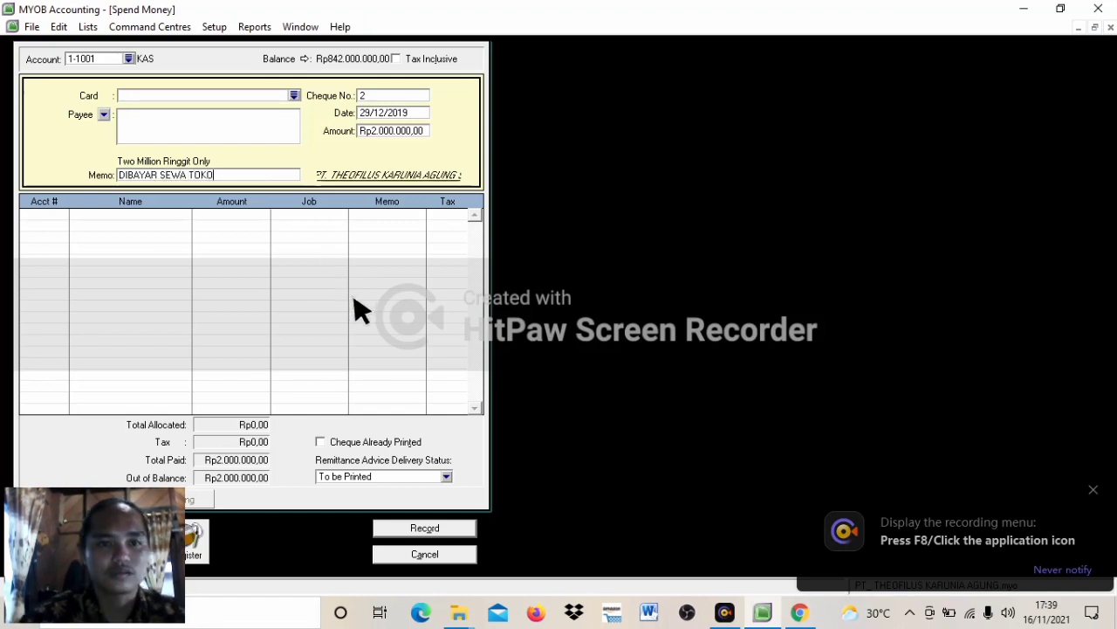
# Step: Allocate the rent payment to account 6-1002 SEWA TOKO, record it and close the Spend Money form
pyautogui.click(35, 220)
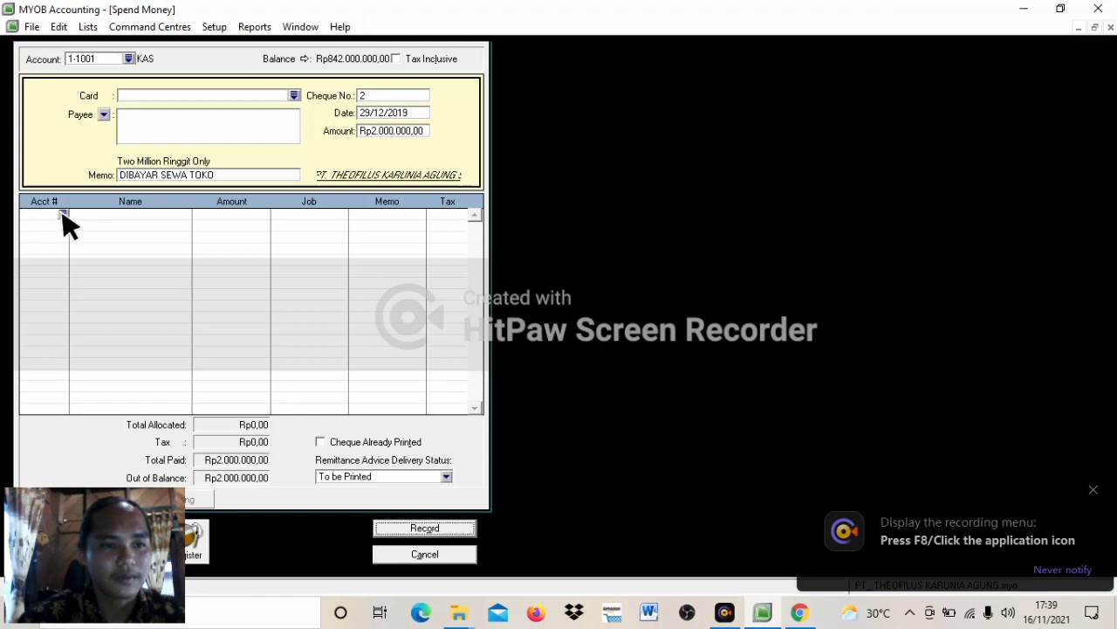
pyautogui.write('6')
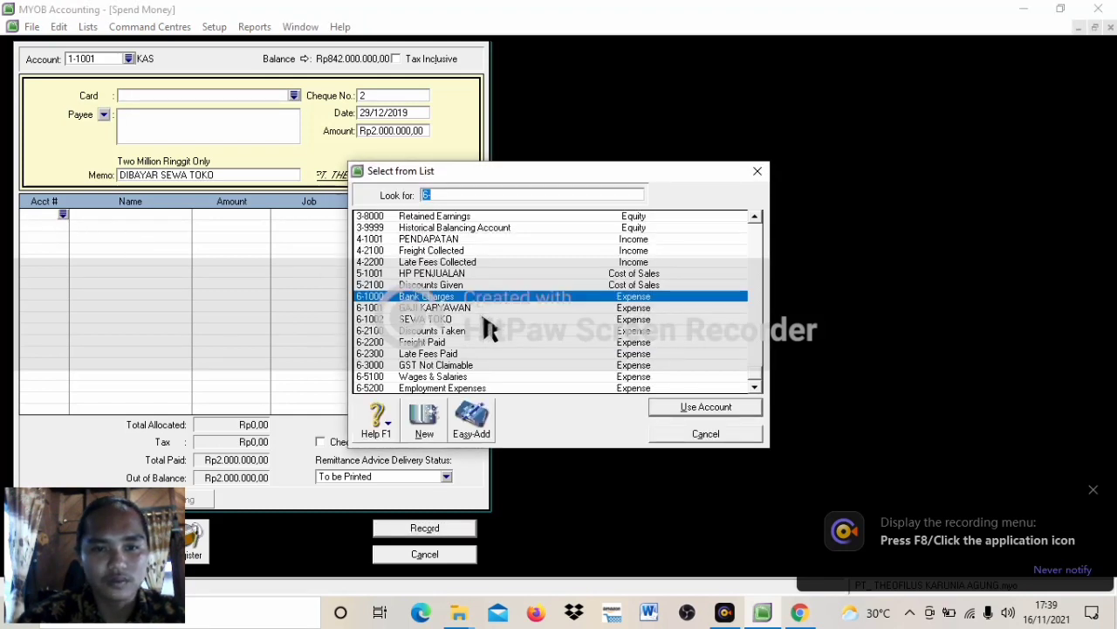
pyautogui.click(483, 318)
pyautogui.click(705, 406)
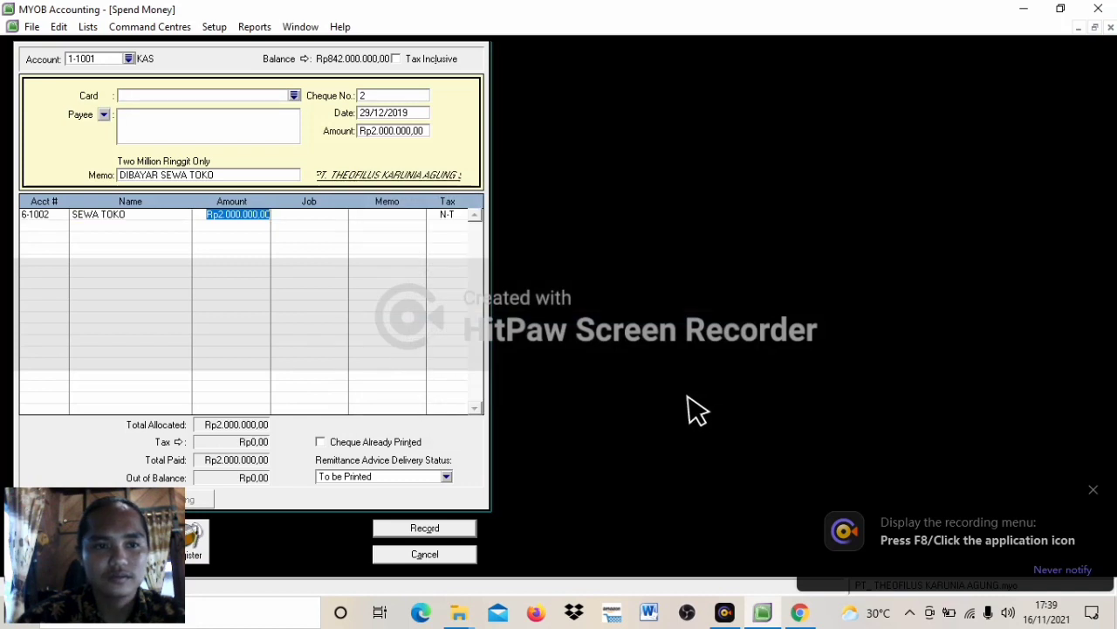
pyautogui.click(443, 532)
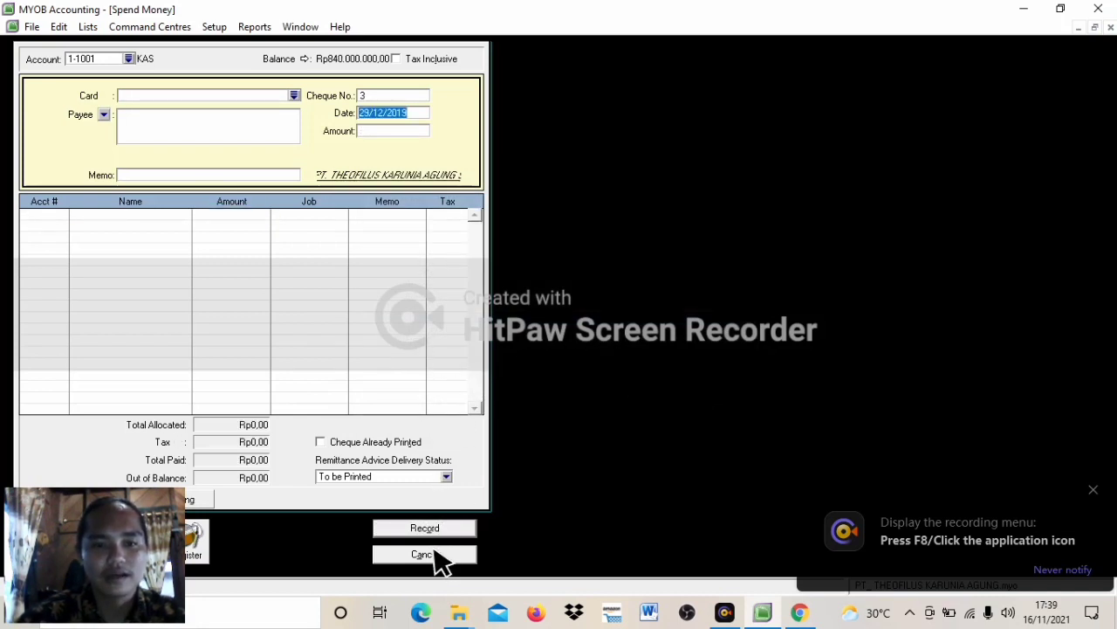
pyautogui.click(424, 555)
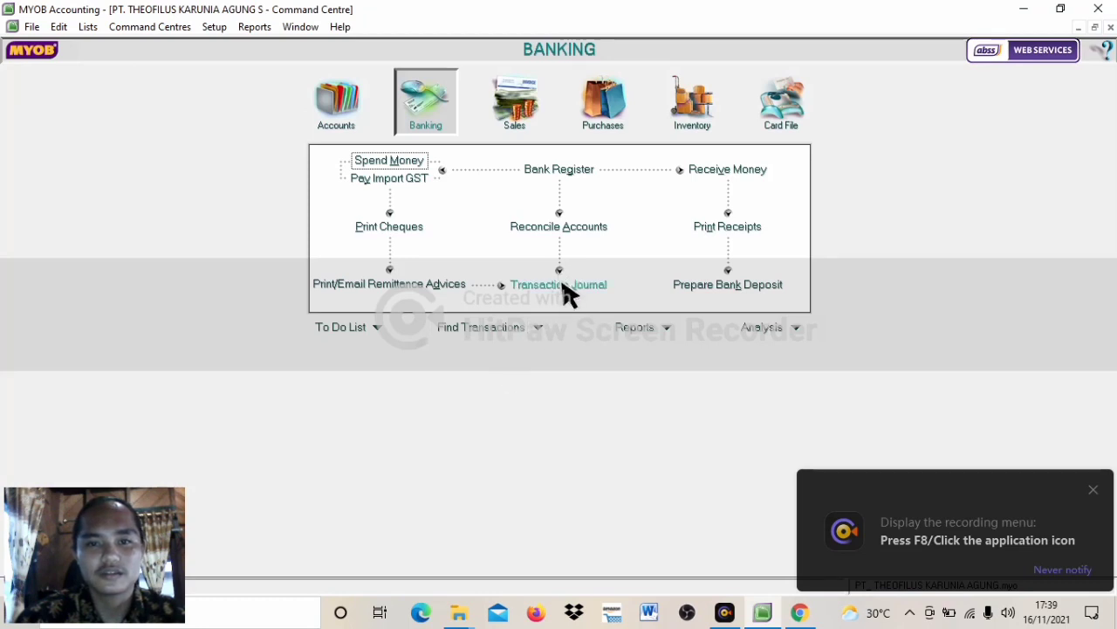
# Step: Review the rent payment and the complete set of December transactions in the transaction journal
pyautogui.click(564, 288)
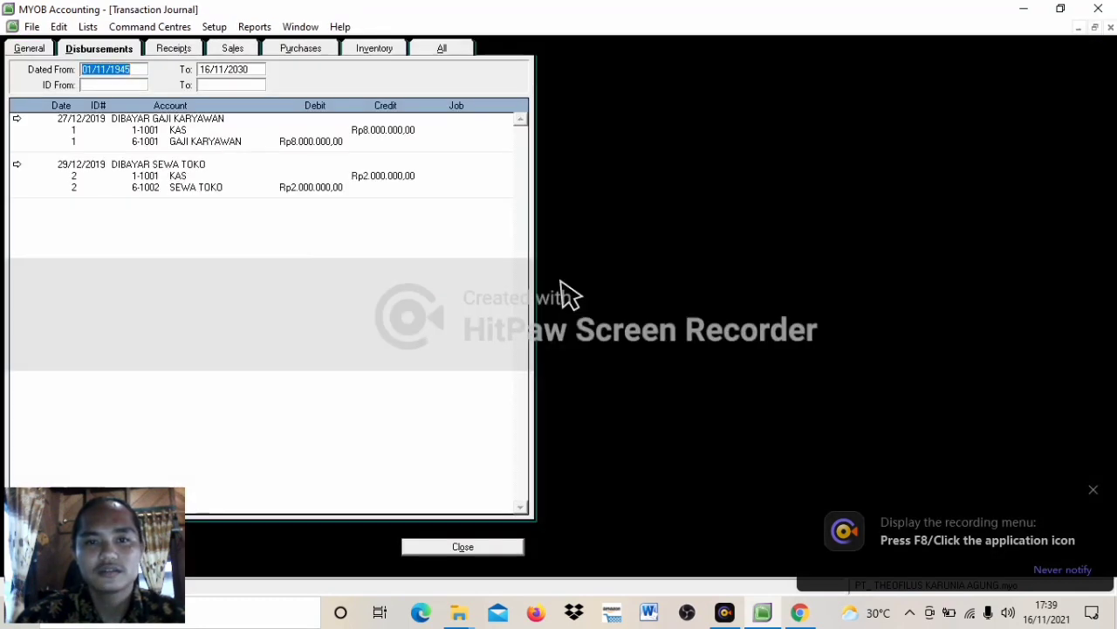
pyautogui.click(442, 49)
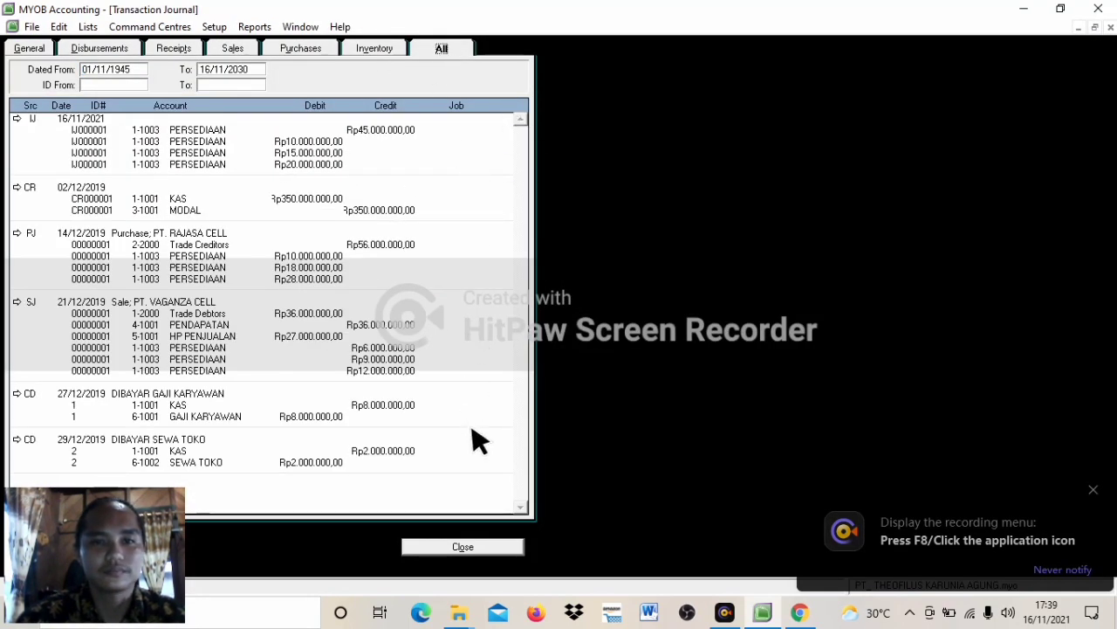
pyautogui.click(463, 547)
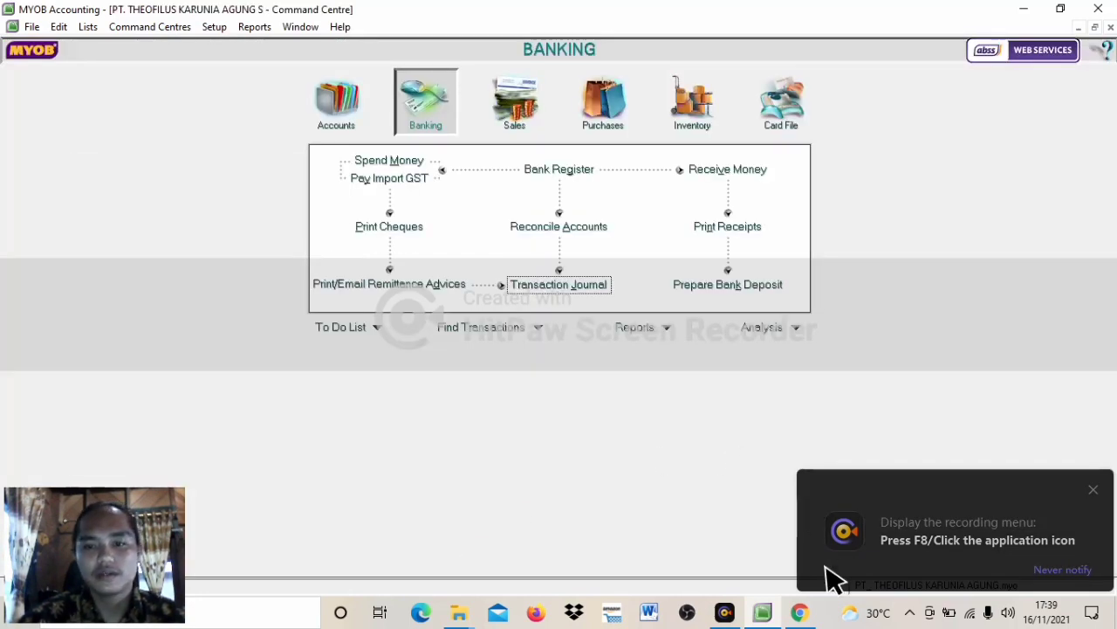
# Step: Check which reports the assignment document requires on its second page and return to MYOB
pyautogui.click(800, 613)
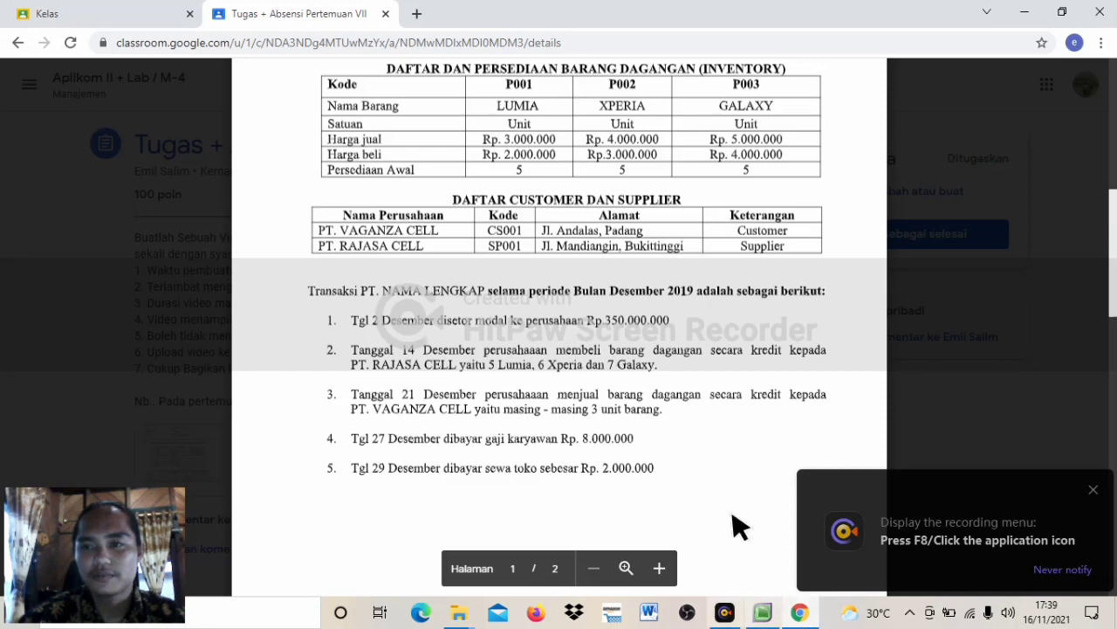
pyautogui.scroll(-6, 559, 314)
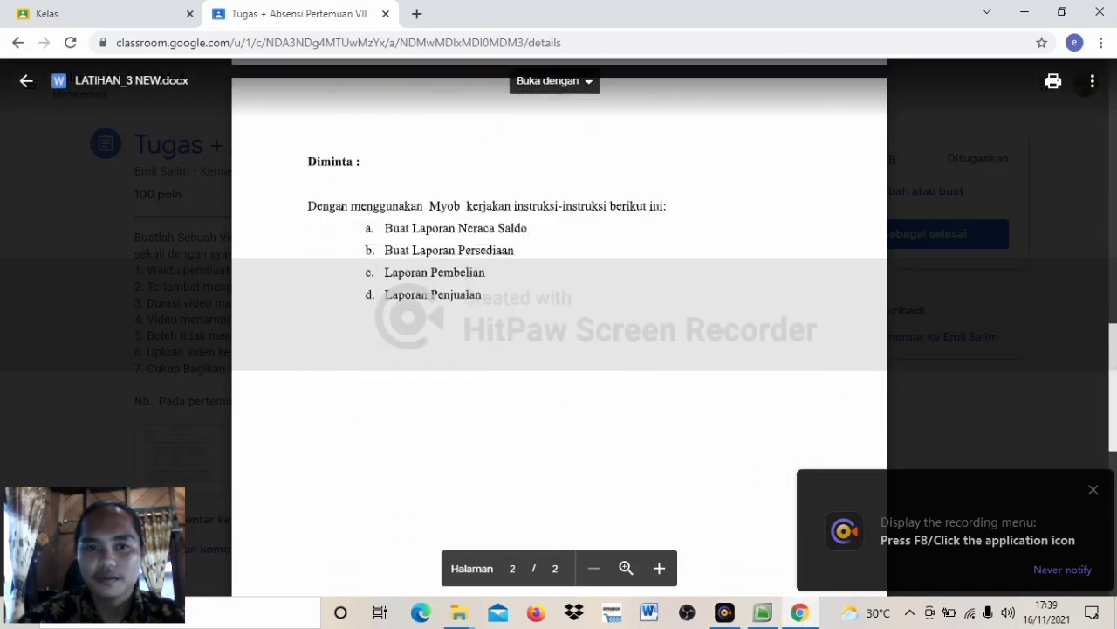
pyautogui.click(1094, 491)
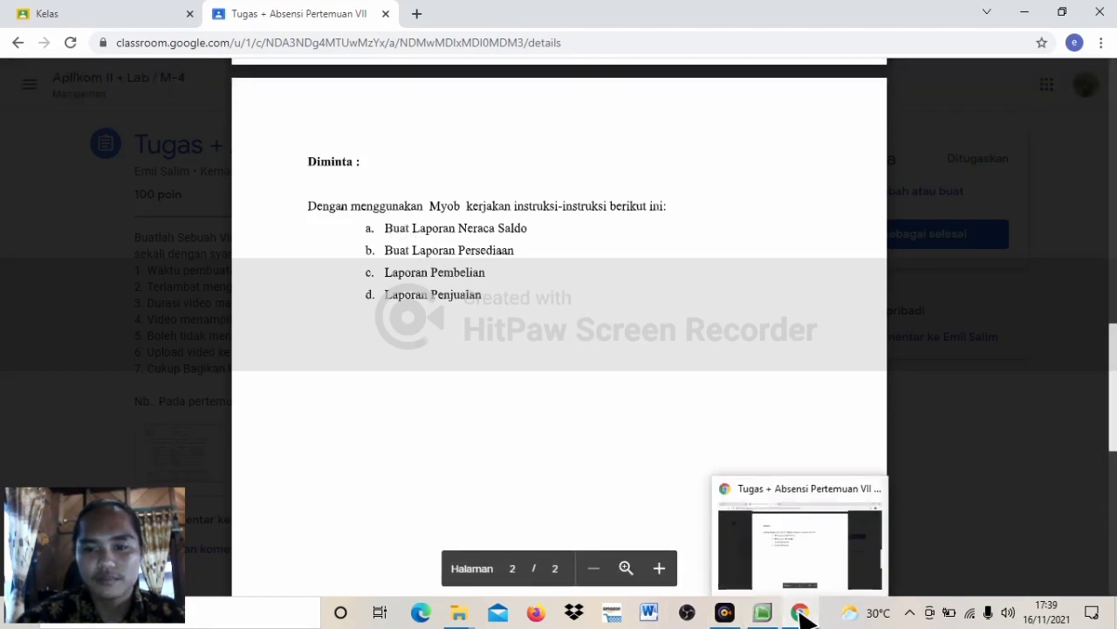
pyautogui.click(765, 613)
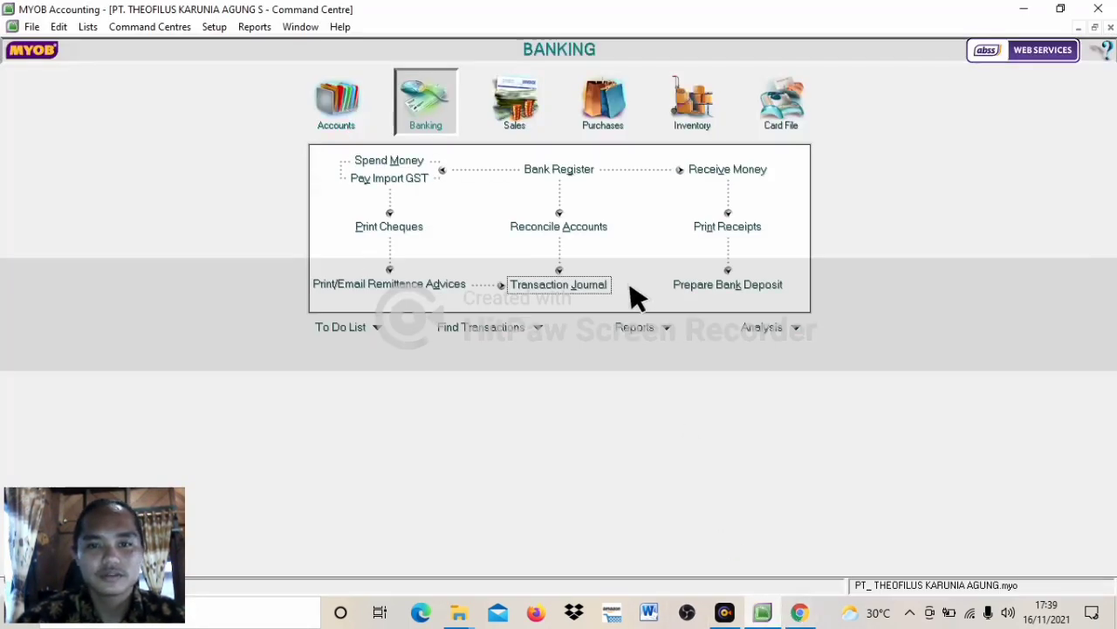
# Step: Display the Standard Balance Sheet report as of 31/12/2019, review it and close the report
pyautogui.click(666, 328)
pyautogui.click(620, 333)
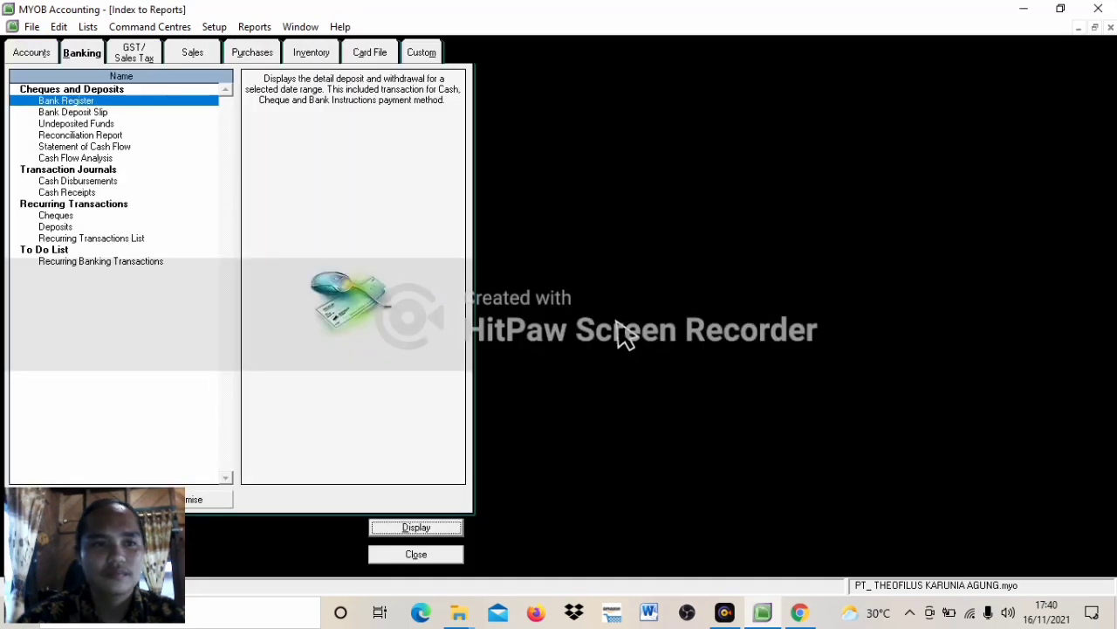
pyautogui.click(28, 50)
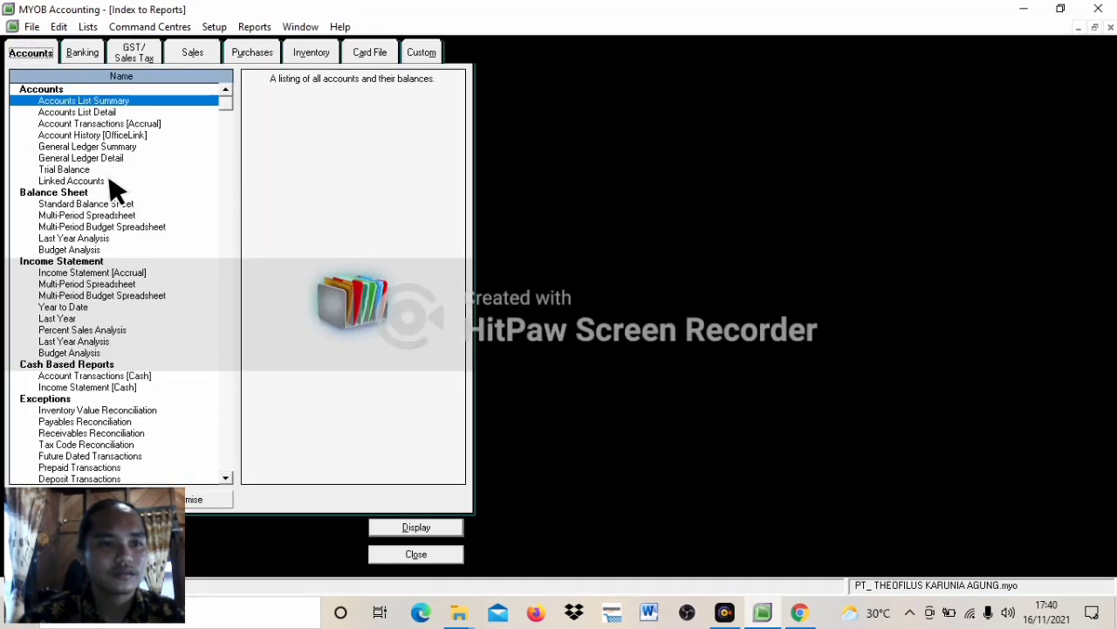
pyautogui.click(105, 205)
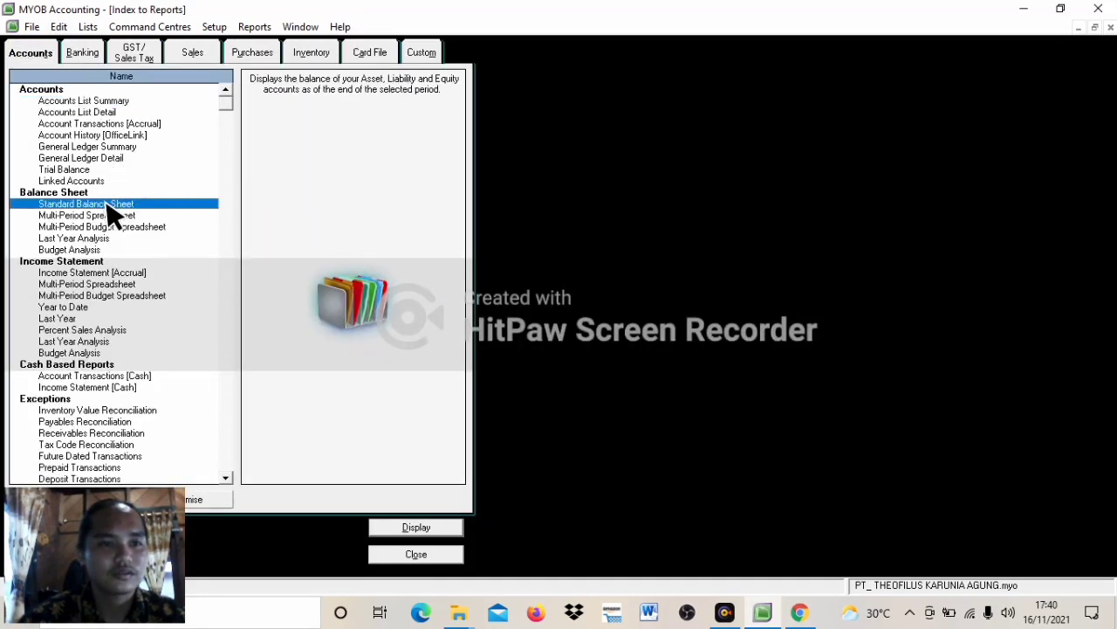
pyautogui.click(419, 527)
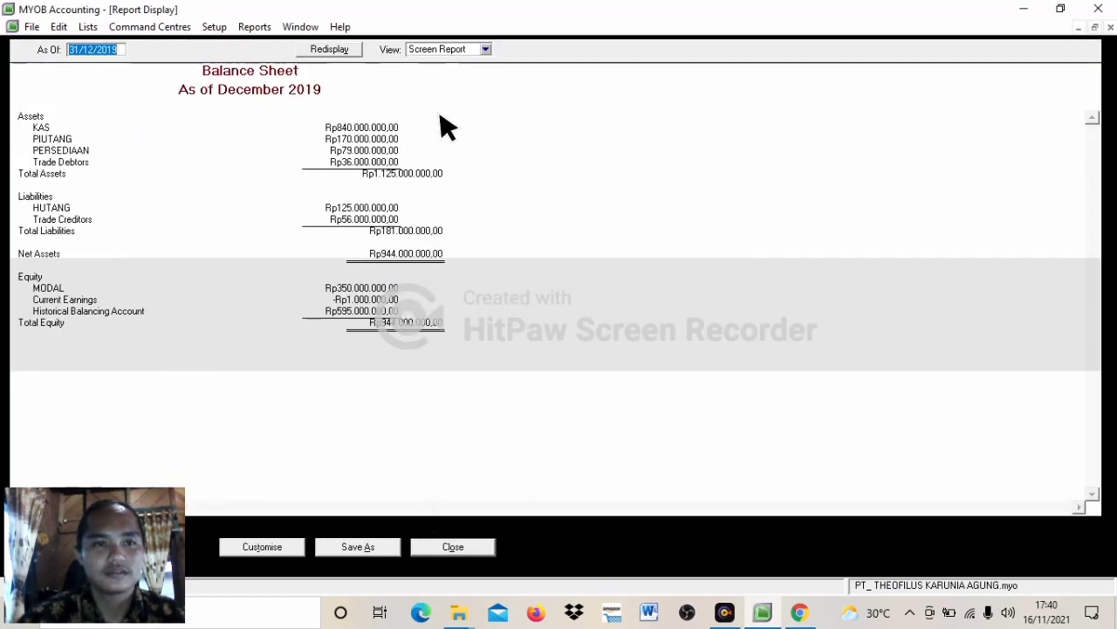
pyautogui.click(447, 548)
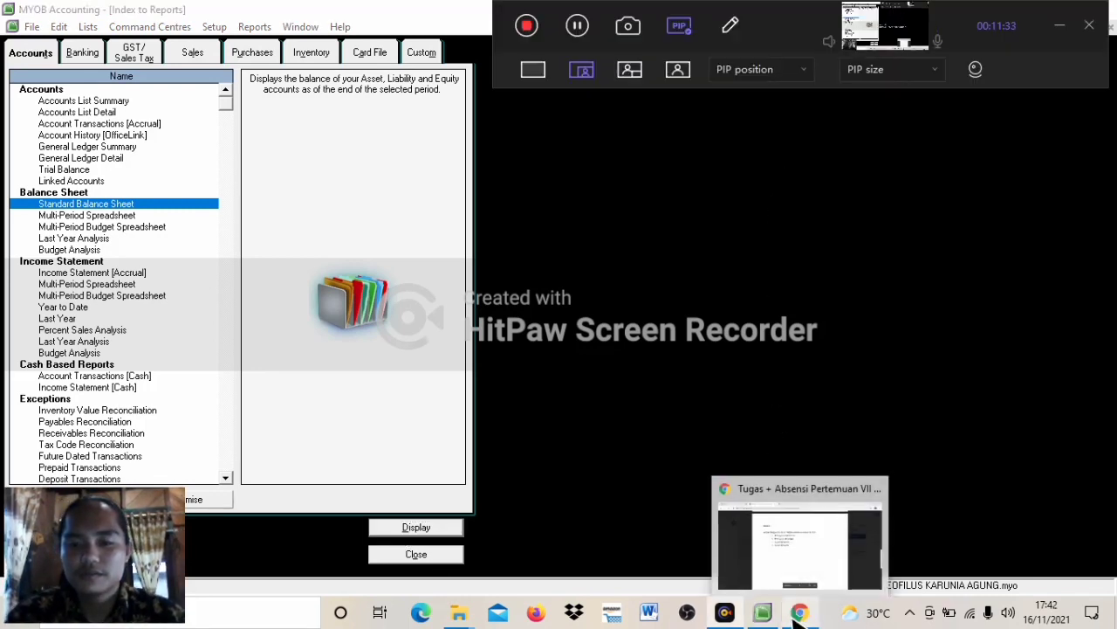
# Step: Check the next required report in the assignment document and switch back to MYOB's inventory report list
pyautogui.click(796, 614)
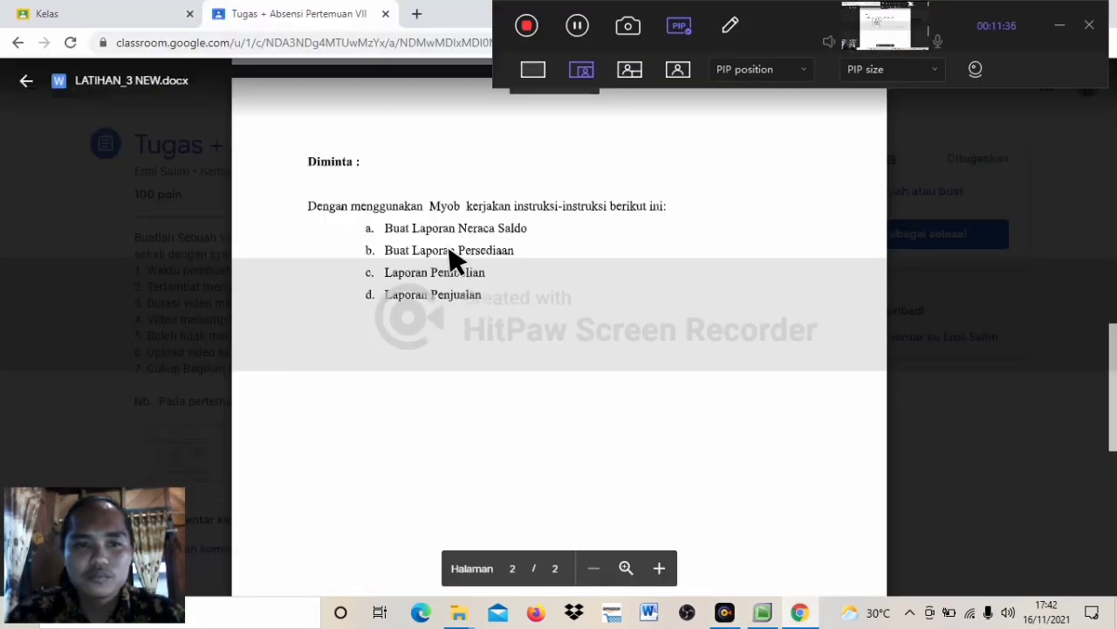
pyautogui.click(1059, 26)
pyautogui.click(763, 612)
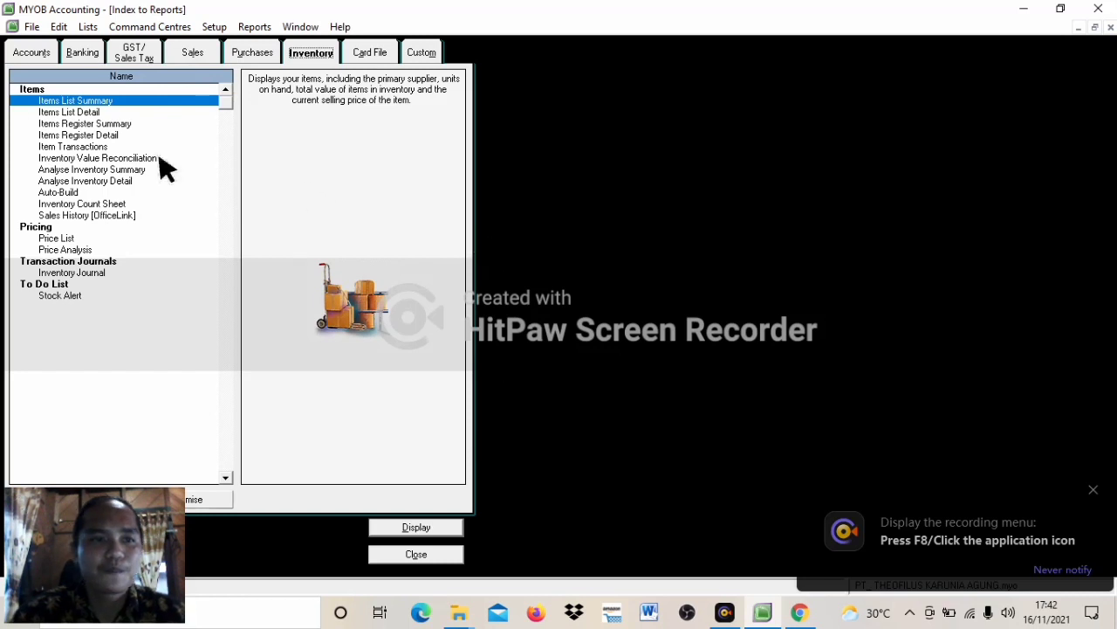
# Step: Display the Items List Summary report, widen its Total Value column so the amounts fit, and close the report
pyautogui.click(92, 102)
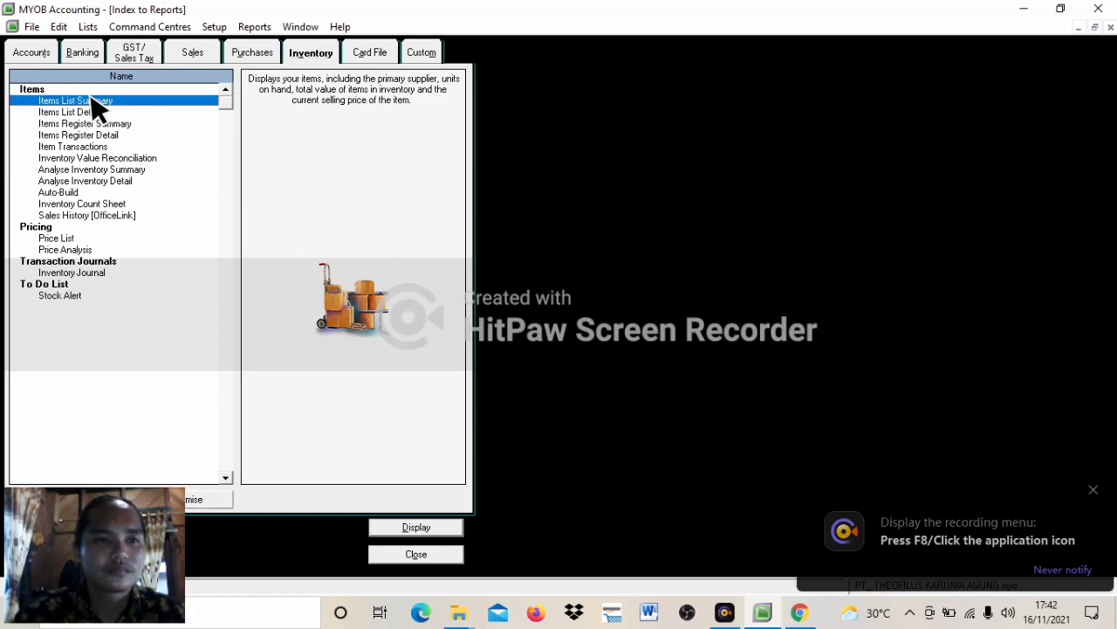
pyautogui.click(416, 527)
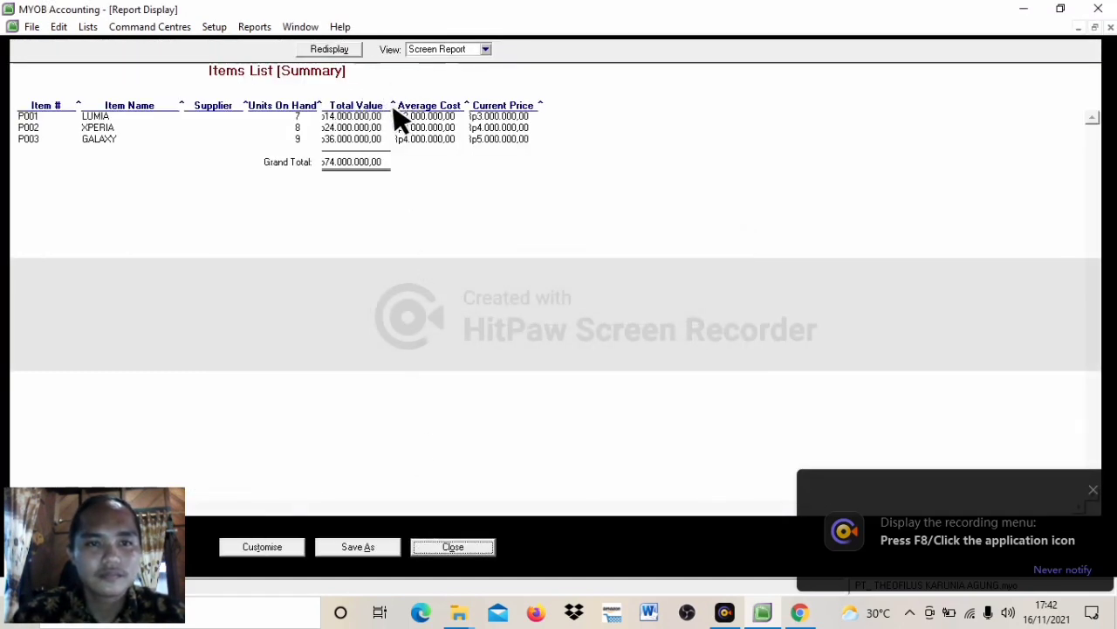
pyautogui.moveTo(394, 111); pyautogui.dragTo(408, 114)
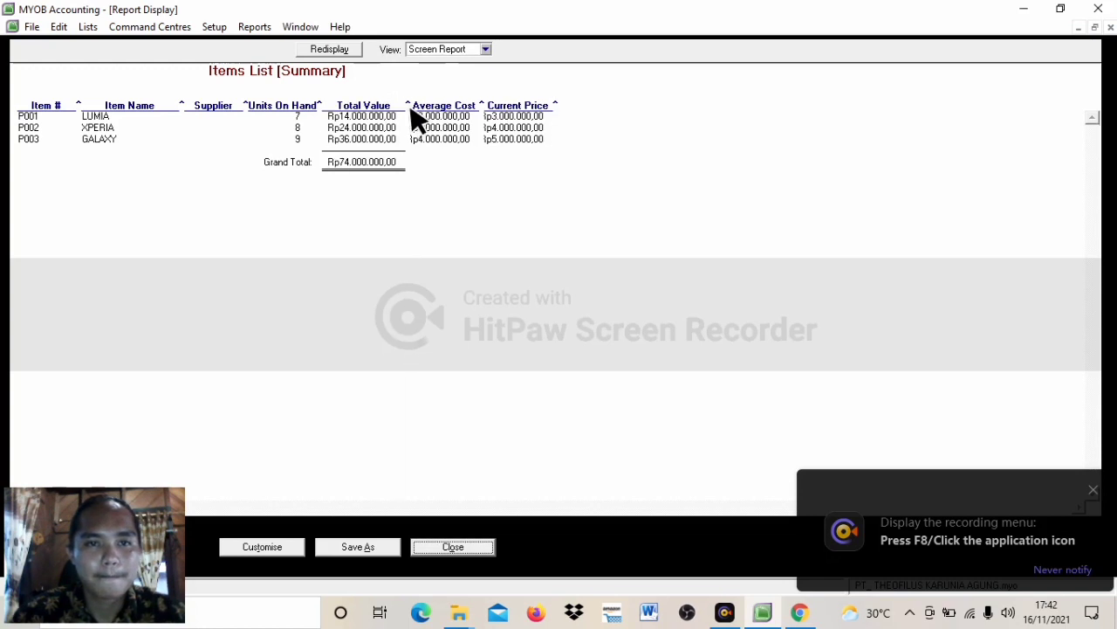
pyautogui.click(453, 546)
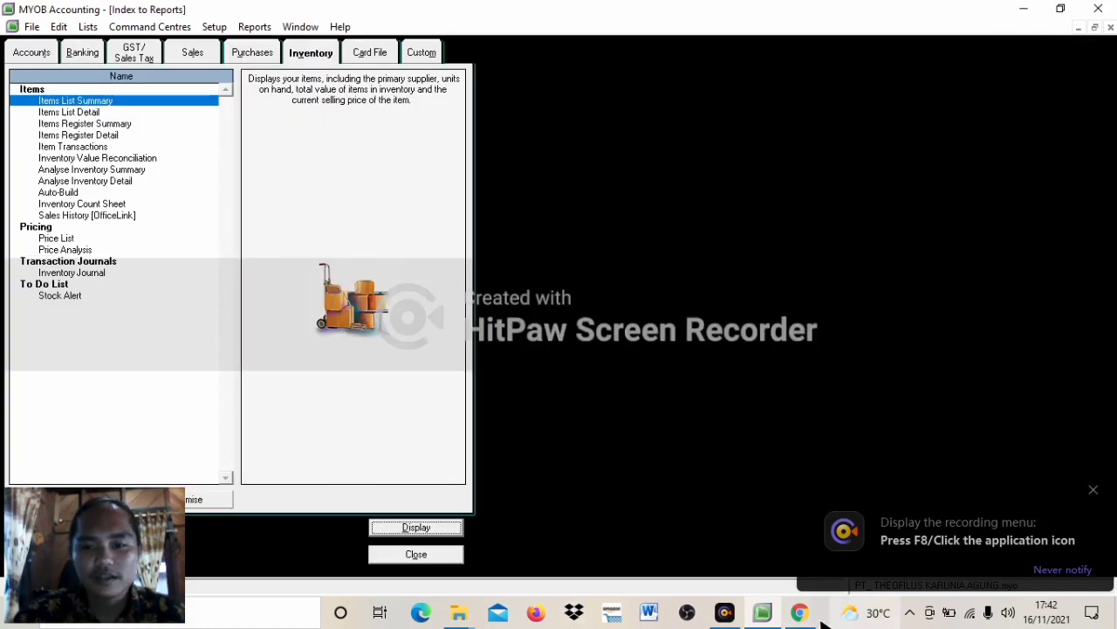
# Step: Bring up the purchases report list, check the next required report in the assignment document in Chrome, and return to MYOB
pyautogui.click(252, 51)
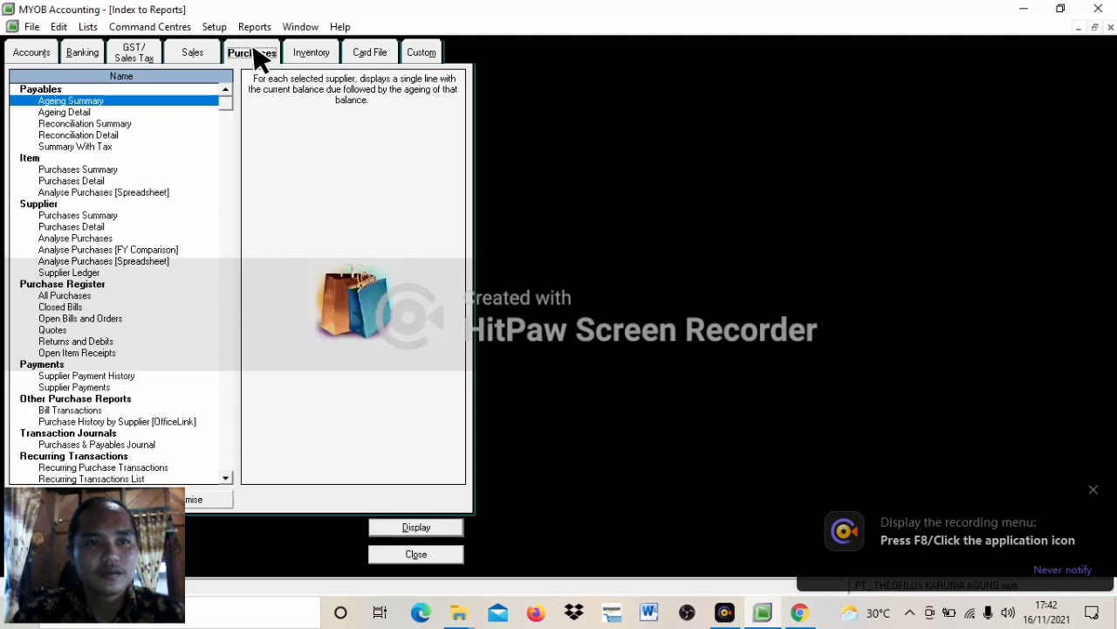
pyautogui.click(799, 612)
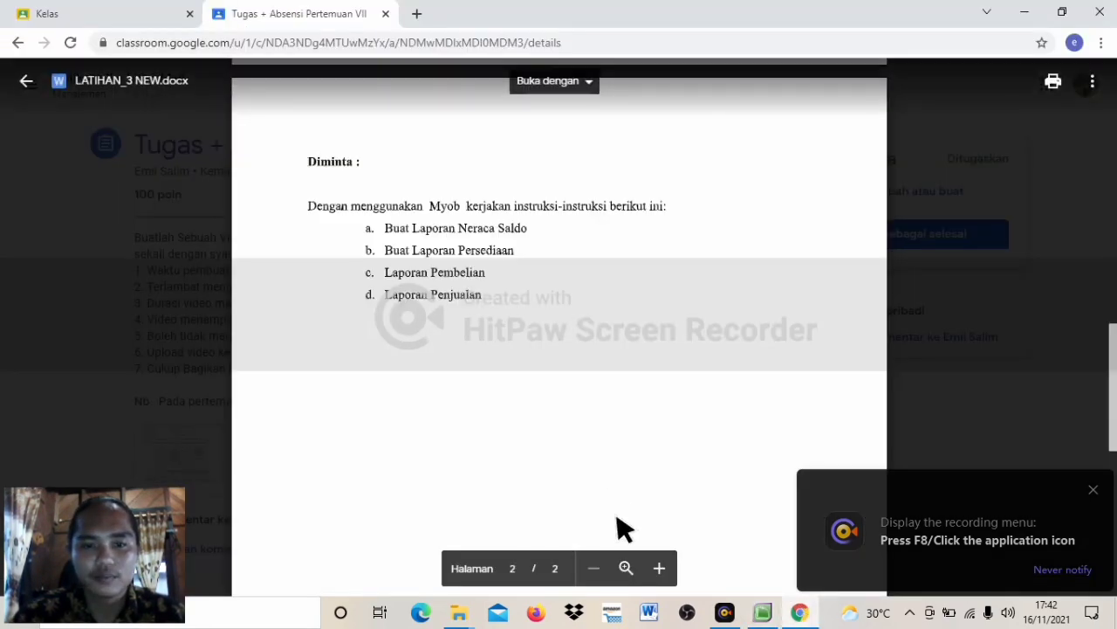
pyautogui.click(763, 613)
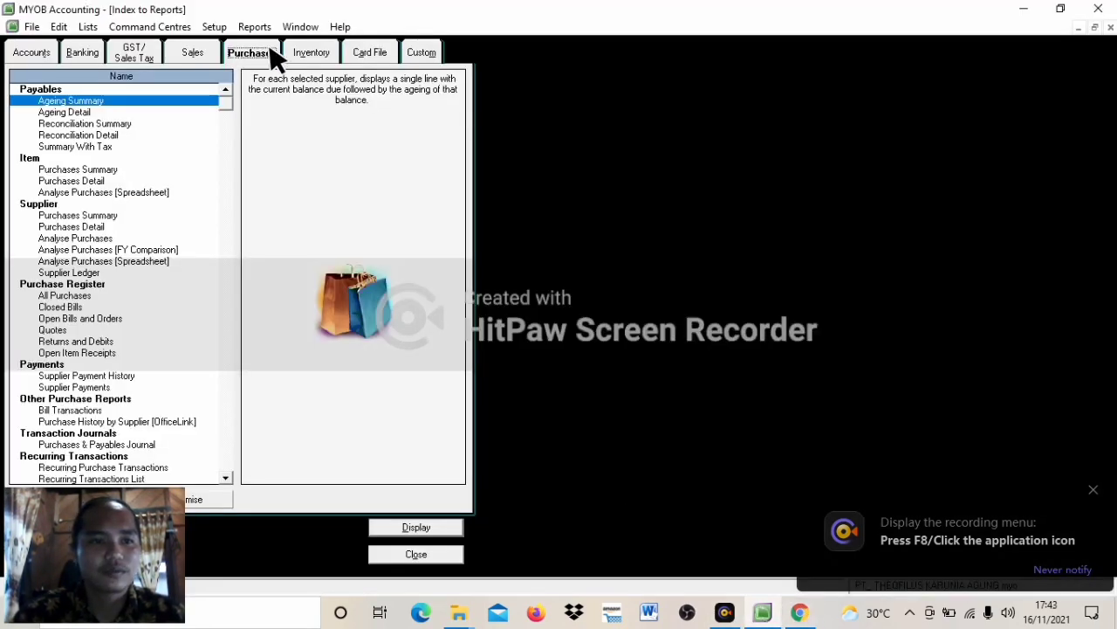
# Step: Display the All Purchases register report for January to December 2019, review it and close the report
pyautogui.click(75, 295)
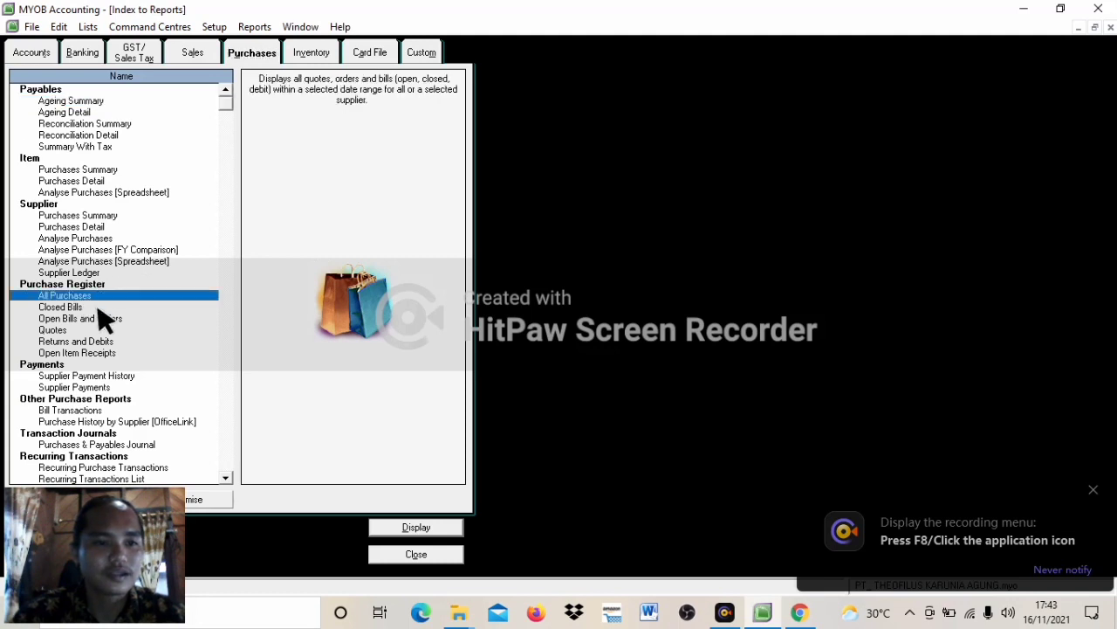
pyautogui.click(197, 498)
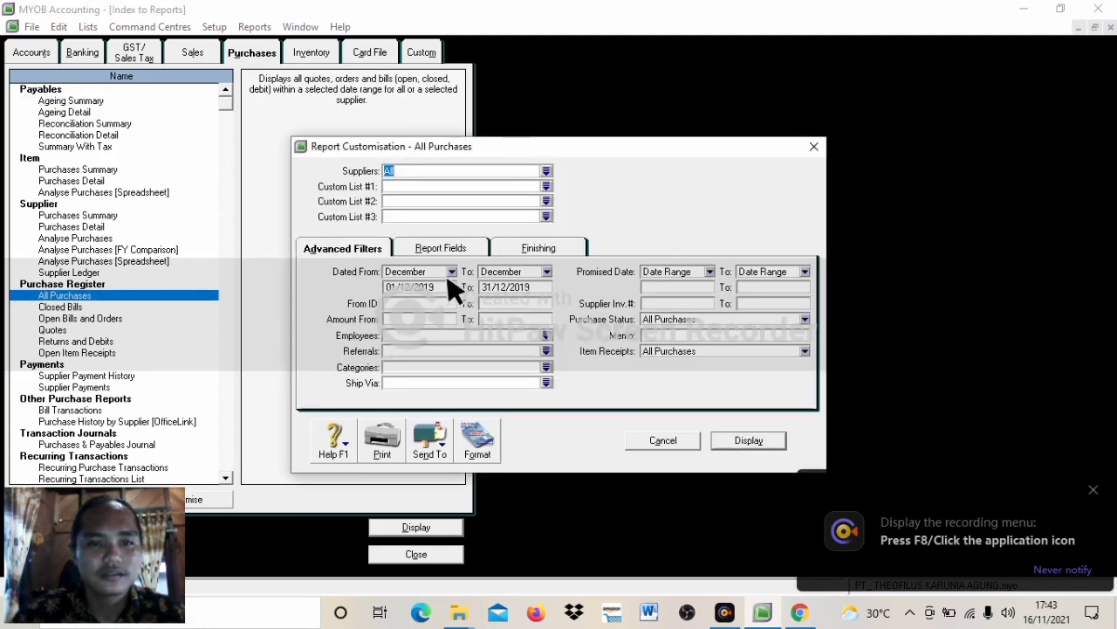
pyautogui.click(433, 269)
pyautogui.click(433, 293)
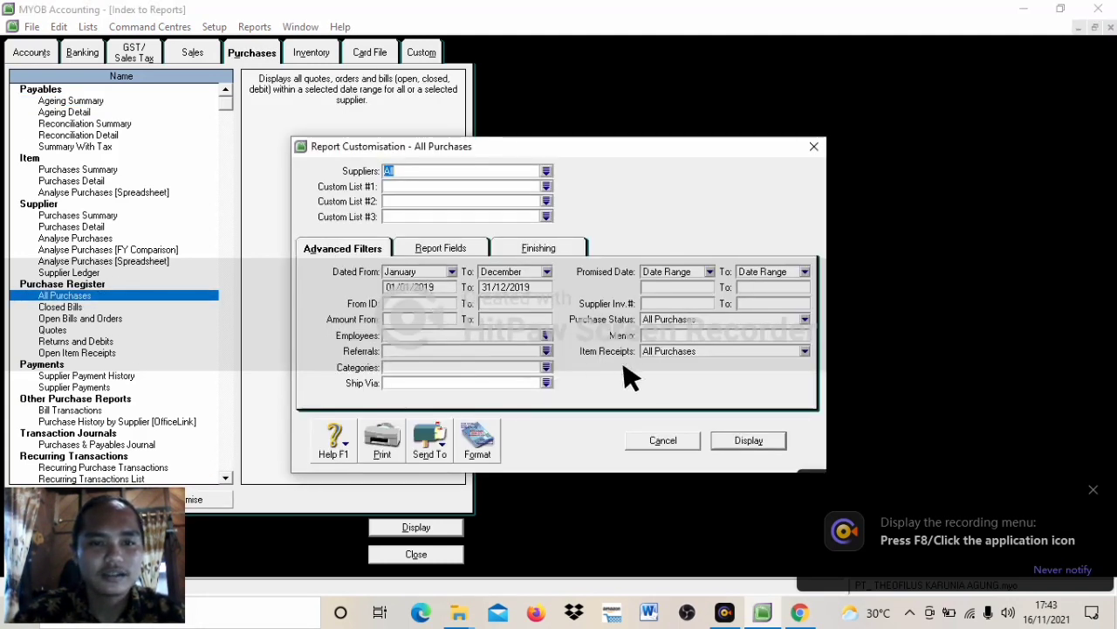
pyautogui.click(748, 441)
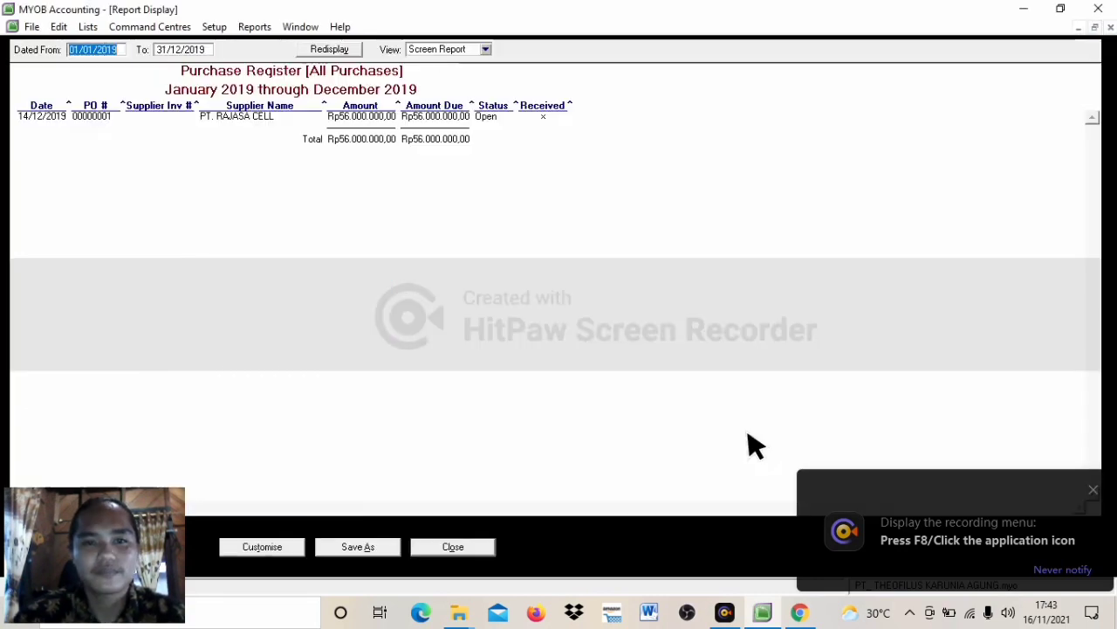
pyautogui.click(468, 552)
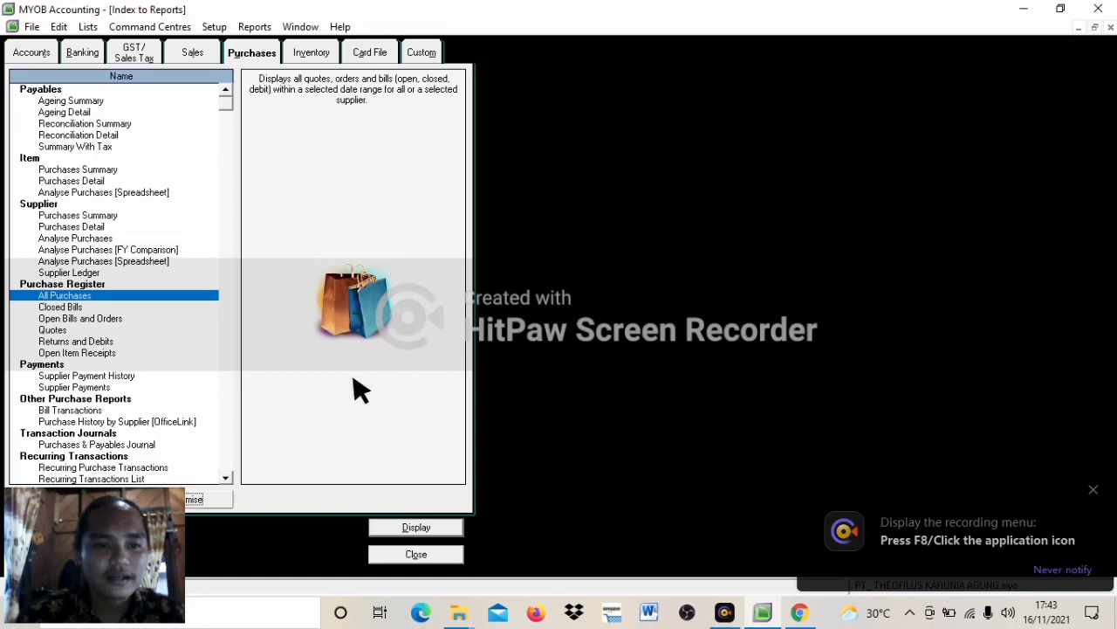
# Step: Display the All Sales register report for January to December 2019, review it and close the report
pyautogui.click(192, 54)
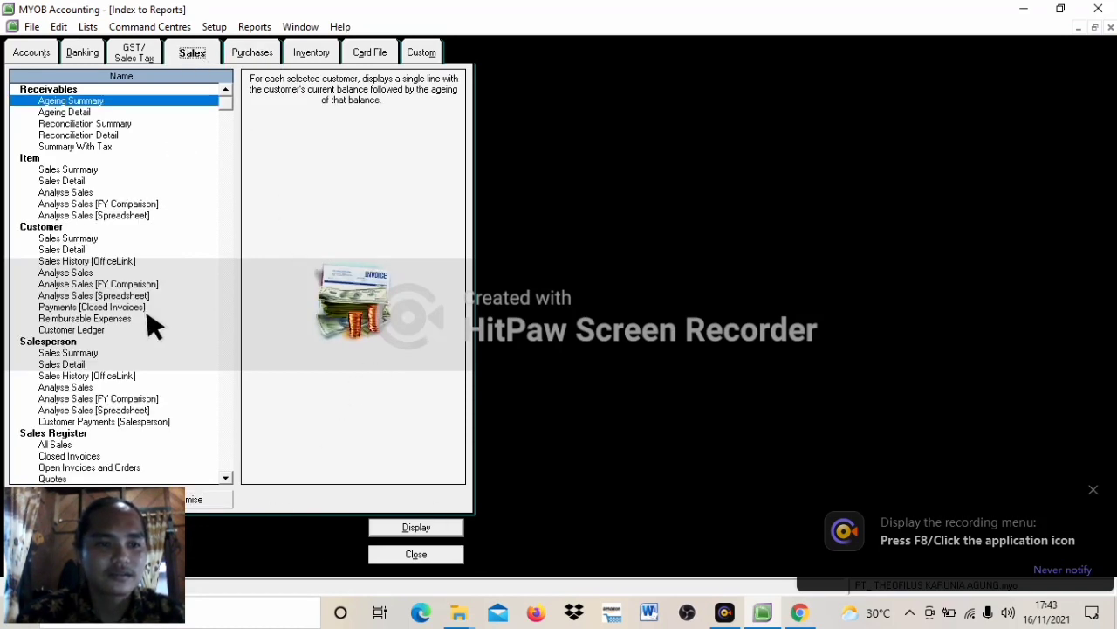
pyautogui.click(59, 445)
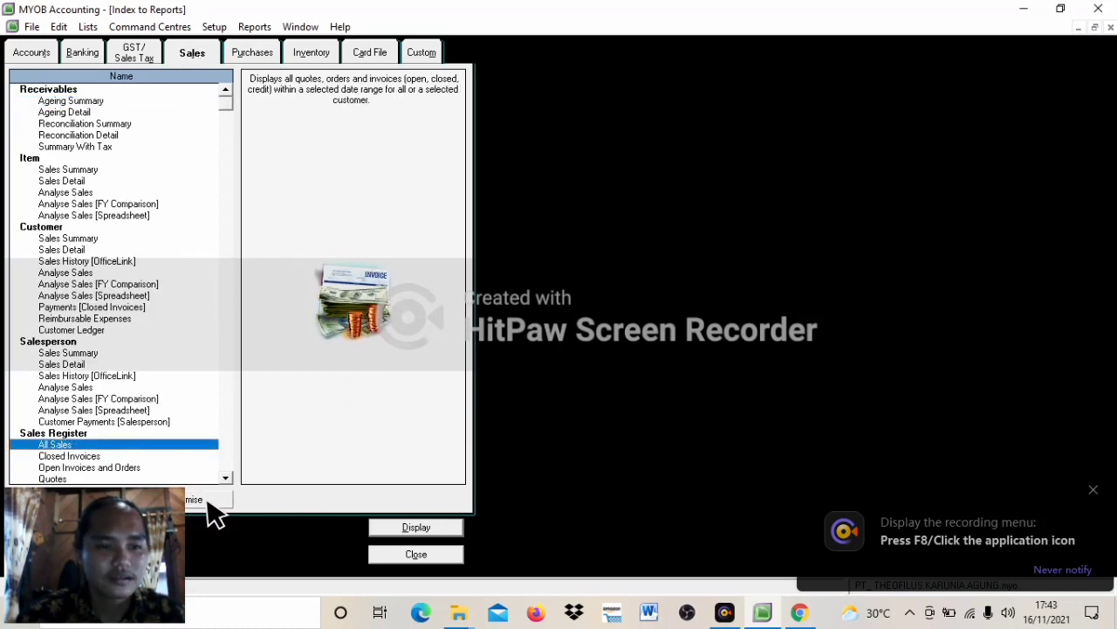
pyautogui.click(209, 502)
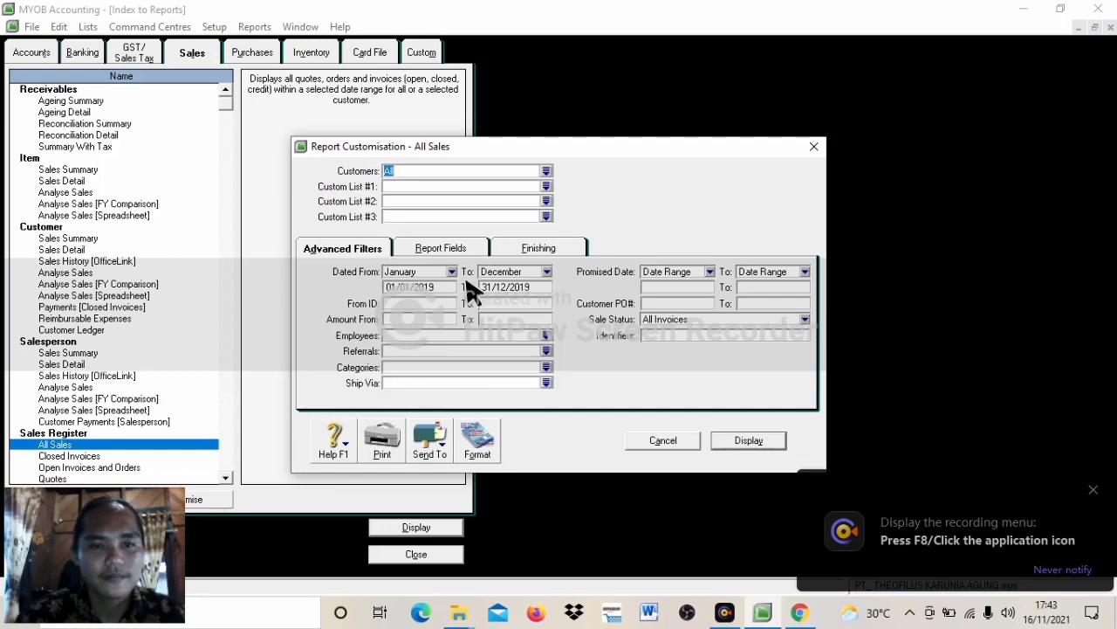
pyautogui.click(748, 440)
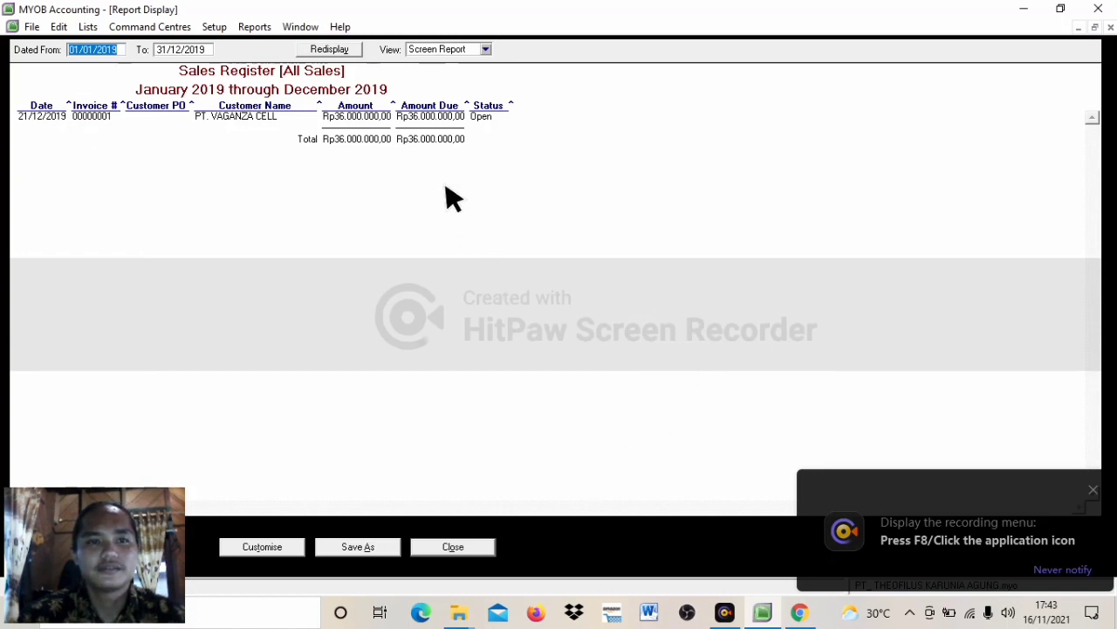
pyautogui.click(458, 549)
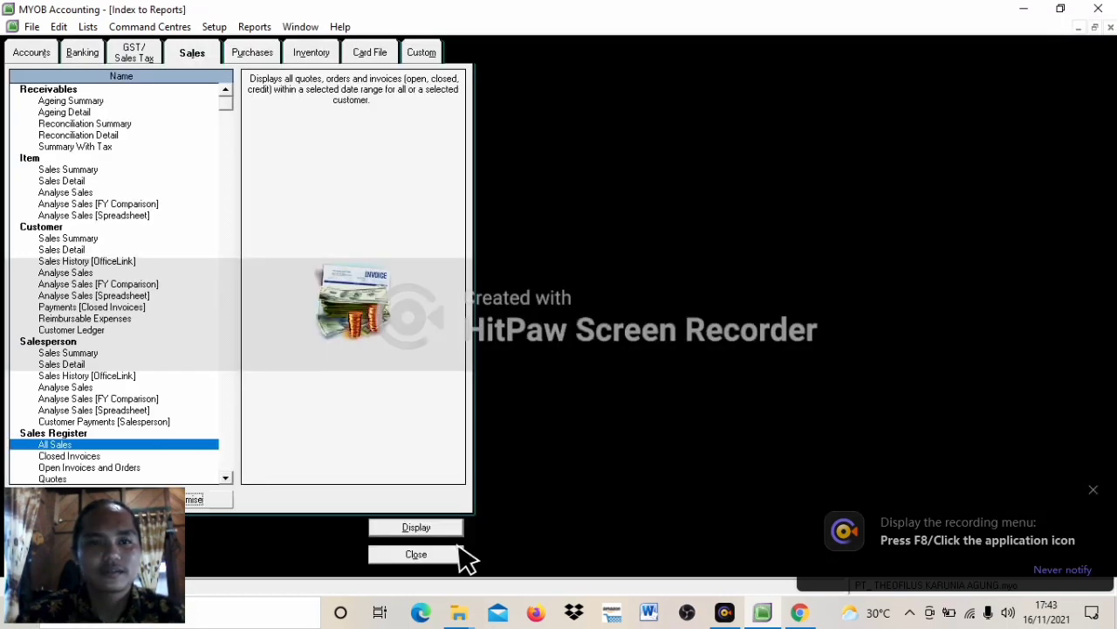
# Step: Close the report index and quit MYOB without producing a session report or backing up the company file
pyautogui.click(410, 557)
pyautogui.click(1097, 9)
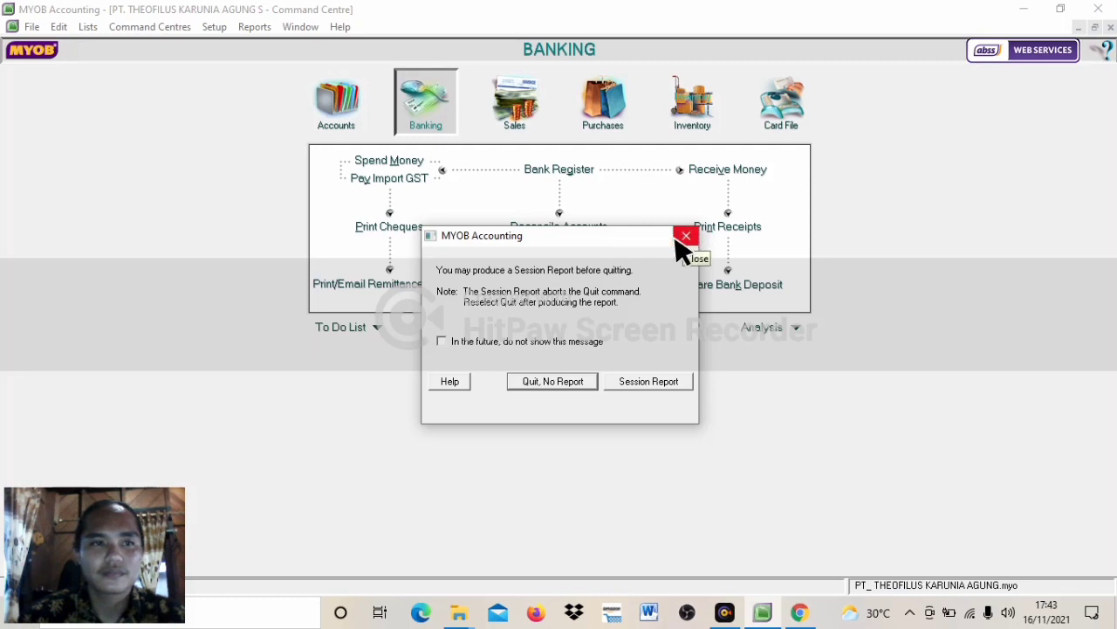
pyautogui.click(570, 390)
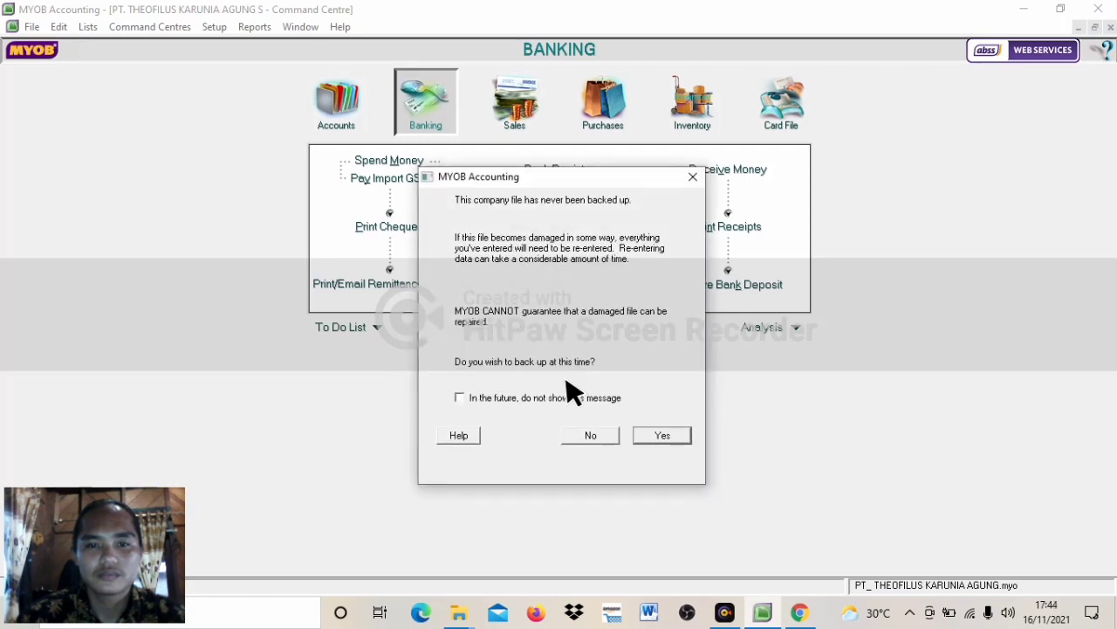
pyautogui.click(586, 436)
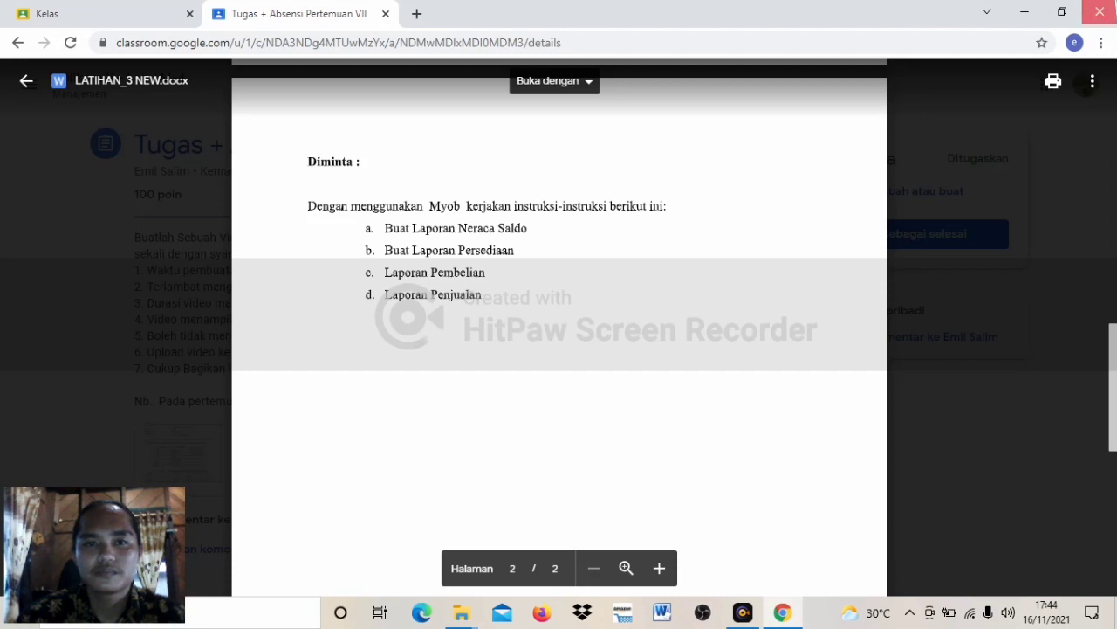
# Step: Close the Chrome browser with the assignment document and the open File Explorer windows
pyautogui.click(1101, 11)
pyautogui.click(1099, 9)
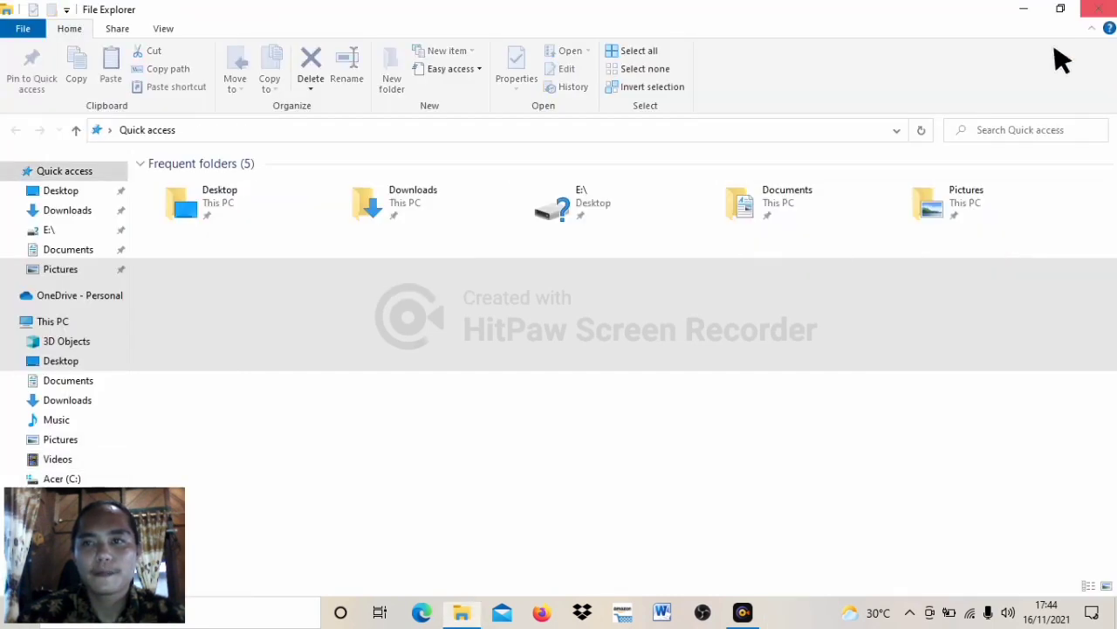
pyautogui.click(1102, 14)
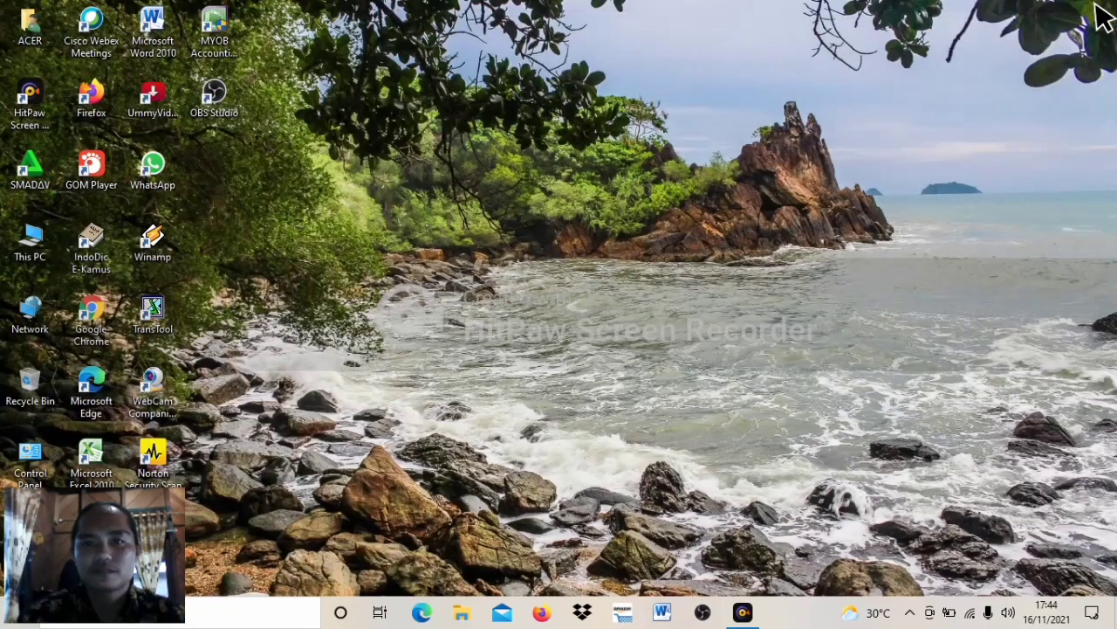
# Step: Switch to HitPaw Screen Recorder, open its preview and enlarge the webcam overlay to almost the full frame height
pyautogui.click(743, 614)
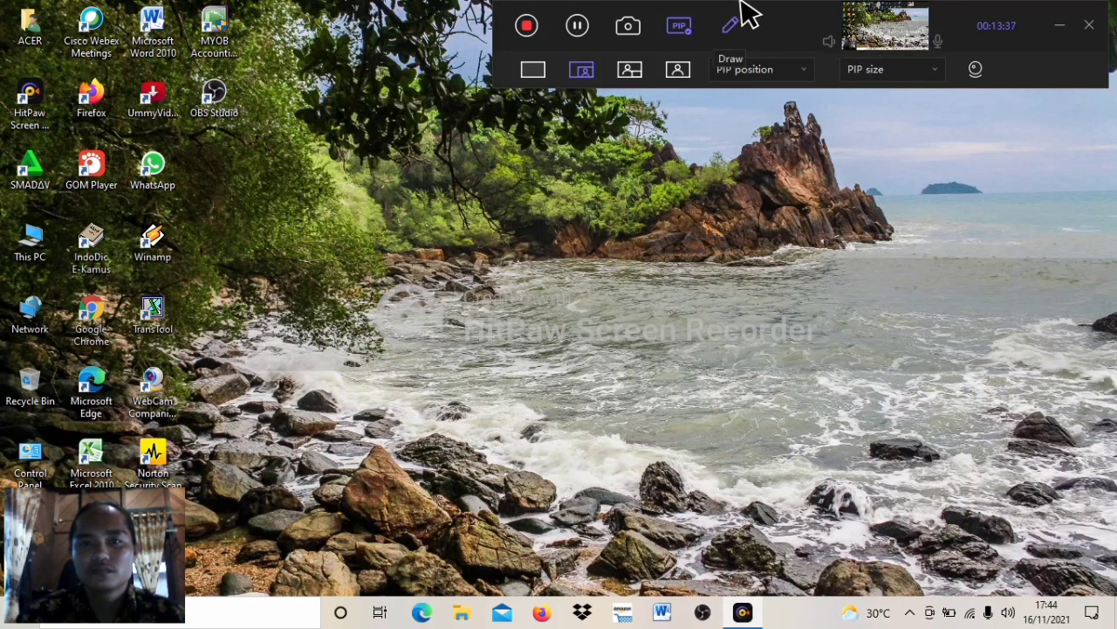
pyautogui.click(877, 33)
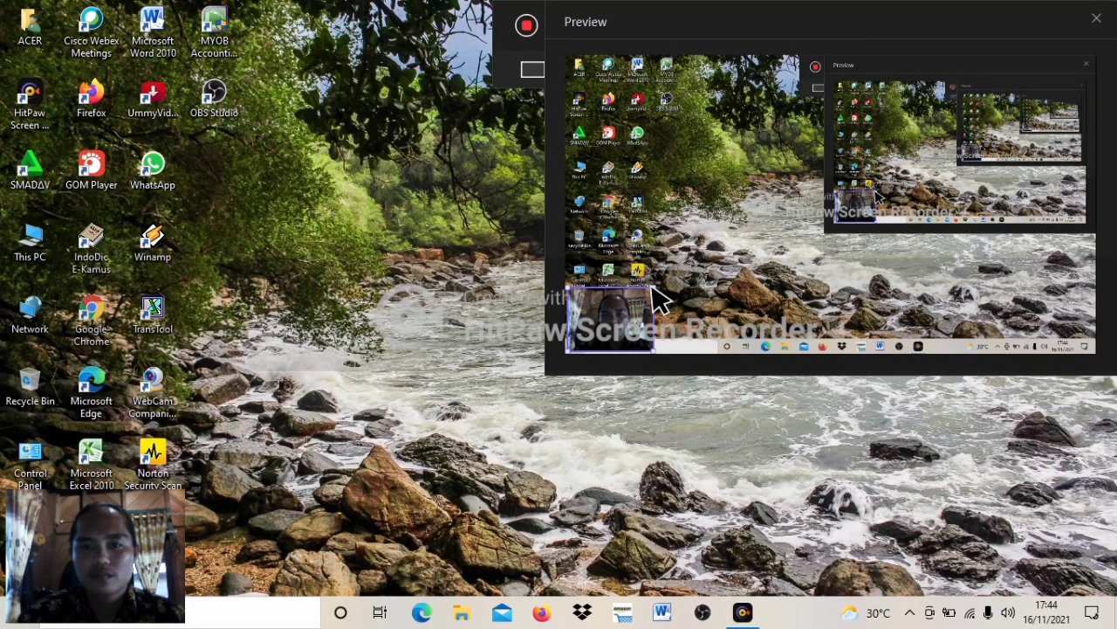
pyautogui.moveTo(653, 288); pyautogui.dragTo(1039, 42)
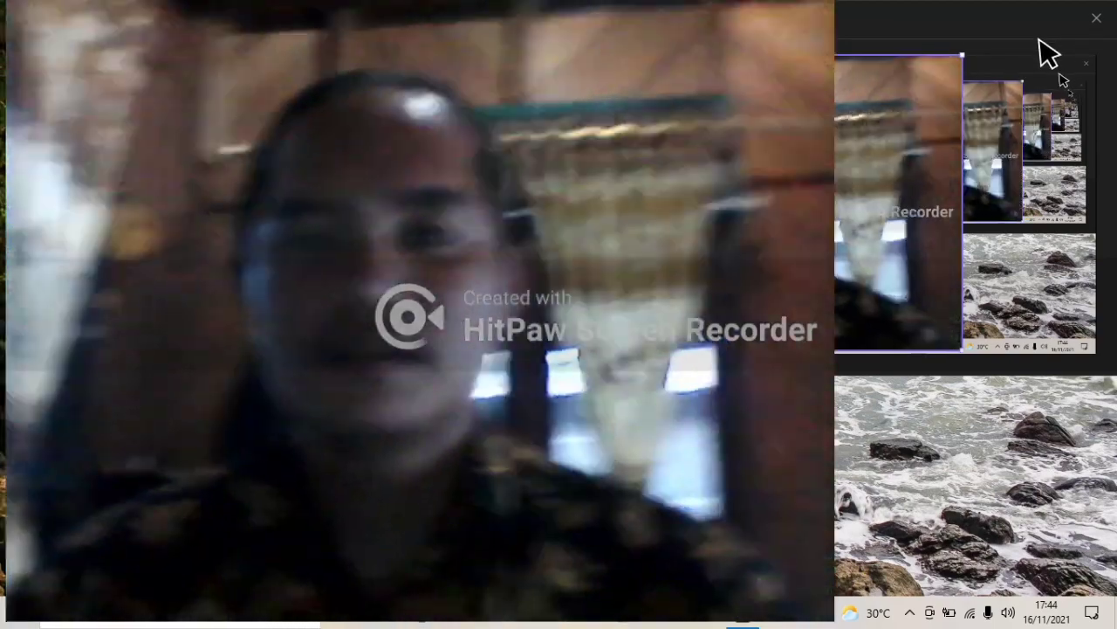